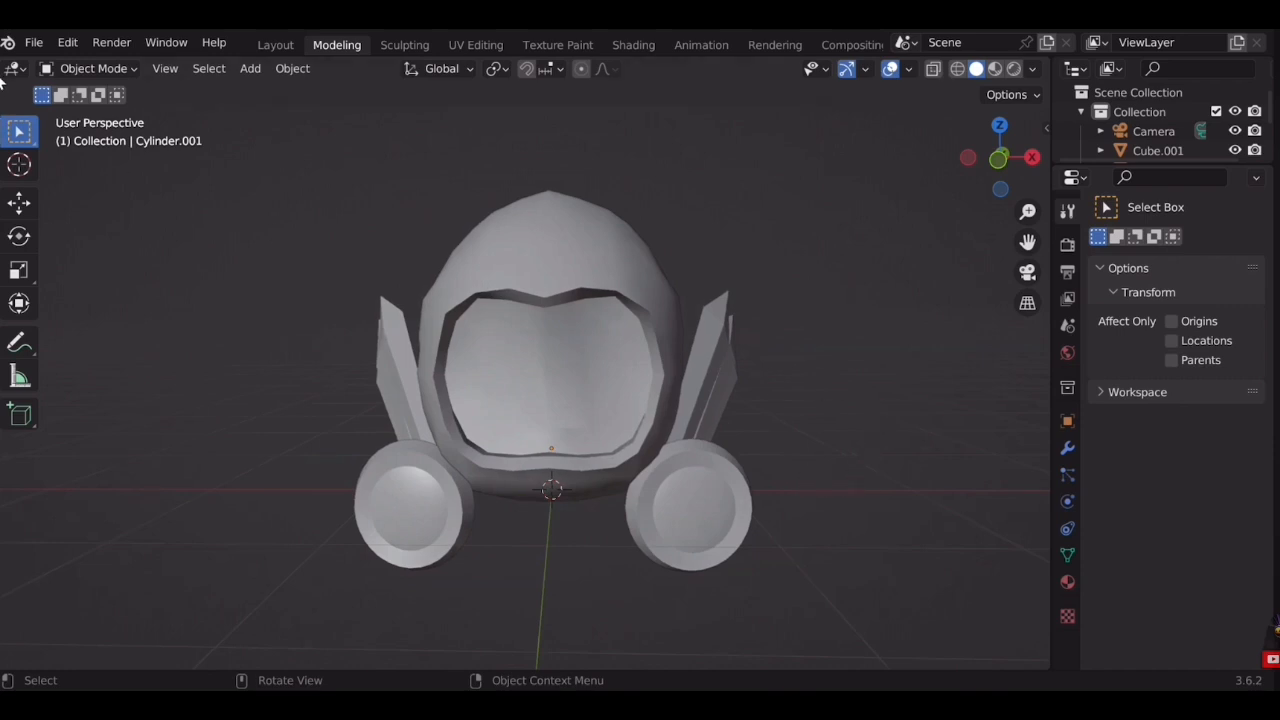
Examine the hood, the side wings and the round discs as separate objects from several angles
left_click(652, 353)
left_click(708, 378, "shift")
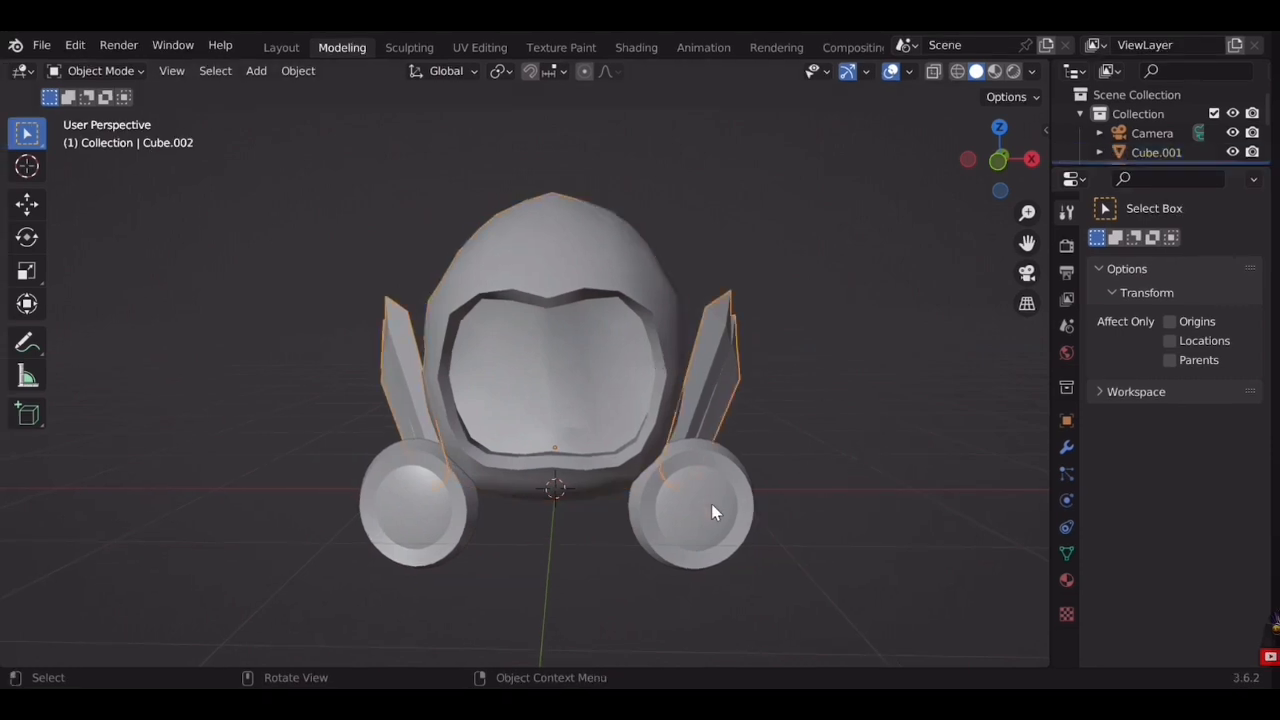
left_click(711, 503, "shift")
left_click(640, 374, "shift")
mouse_move(815, 380)
middle_mouse_down()
mouse_move(868, 370)
mouse_move(829, 395)
middle_mouse_up()
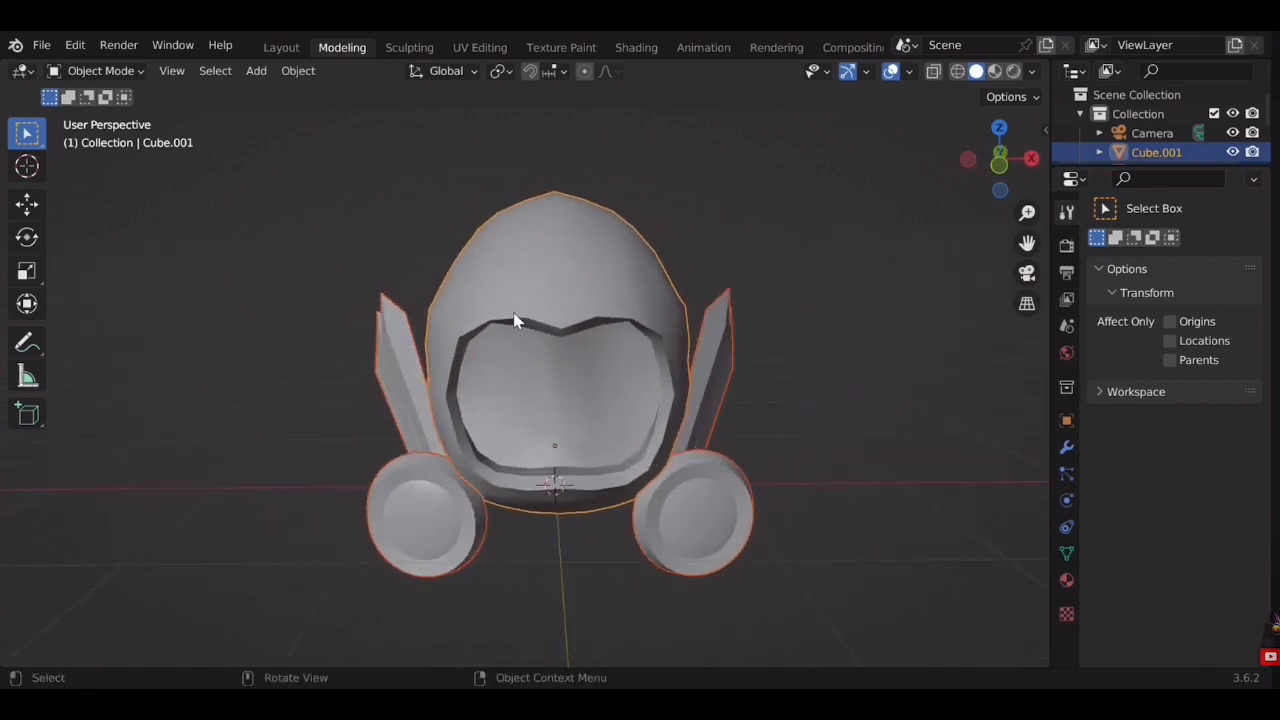
right_click(513, 320)
left_click(514, 317)
left_click(280, 310)
middle_click_drag(280, 310, 481, 510)
left_click(473, 503)
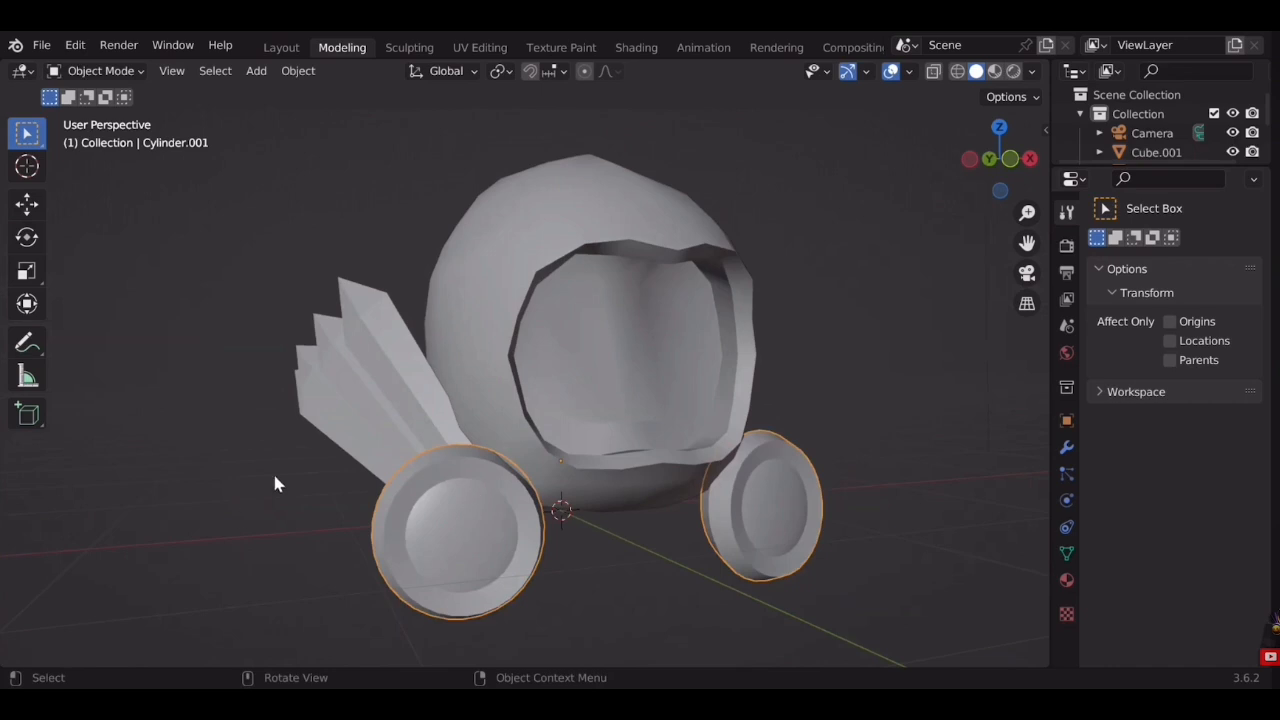
left_click(356, 398)
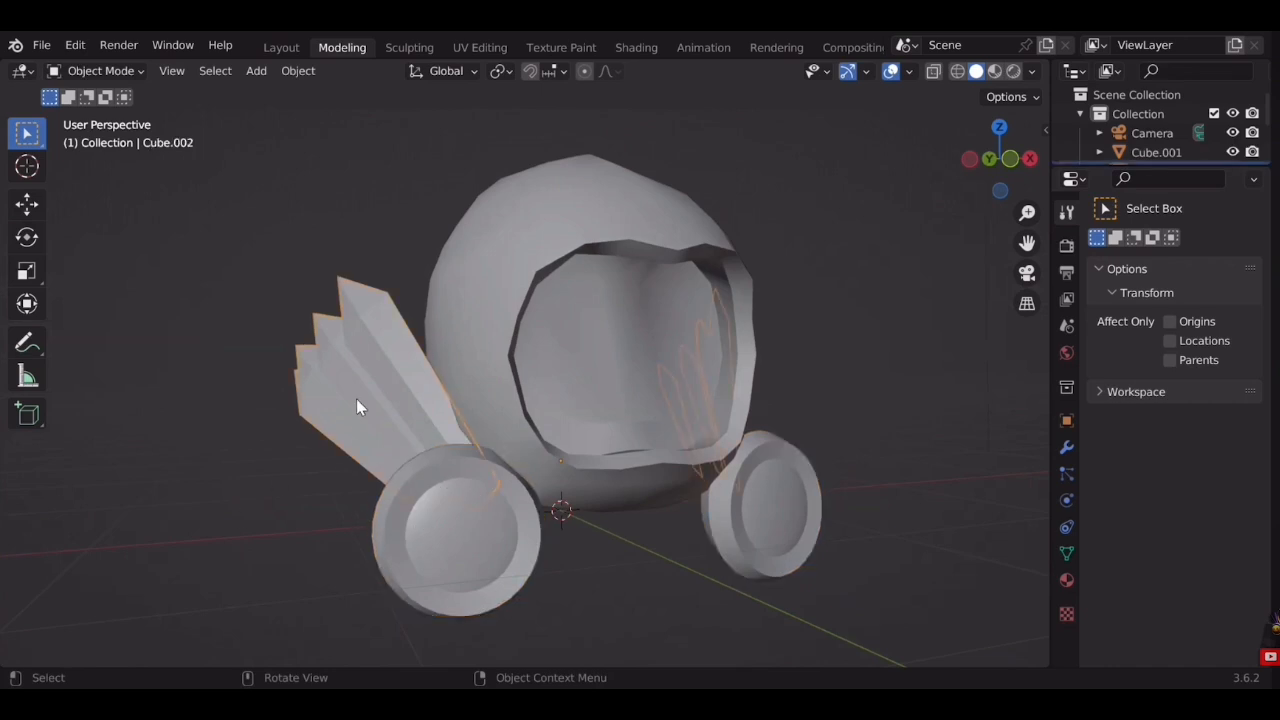
left_click(520, 298)
middle_click_drag(529, 297, 846, 338)
Enlarge the outliner and open the hood, wings and discs together for mesh editing in face mode, with nothing selected
left_click_drag(1106, 178, 1106, 256)
left_click(902, 420)
left_click(614, 406)
left_click(757, 376, "shift")
left_click(760, 512, "shift")
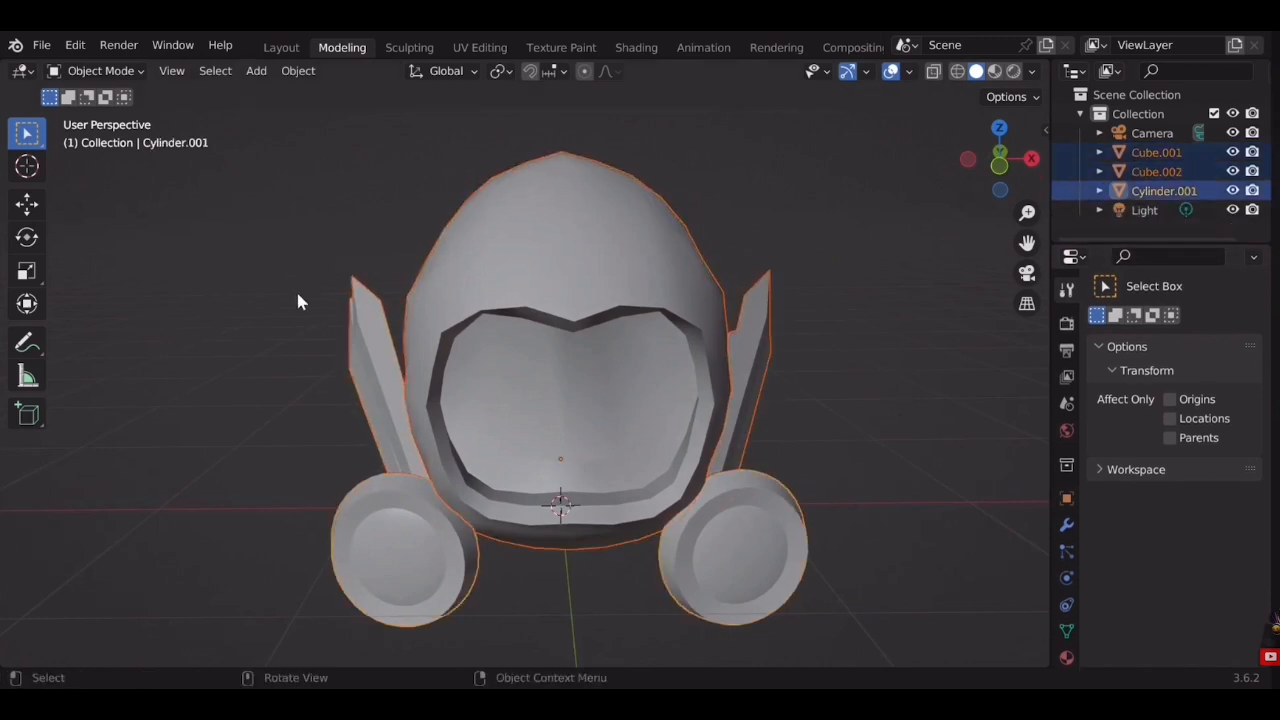
key("Tab")
key("alt+a")
left_click(199, 71)
Delete the outer and inner faces on the negative X half of the hood, wings and discs
scroll(348, 236, "down", 3)
middle_click_drag(348, 236, 380, 214, "shift")
left_click_drag(314, 164, 590, 545)
scroll(580, 475, "up", 1)
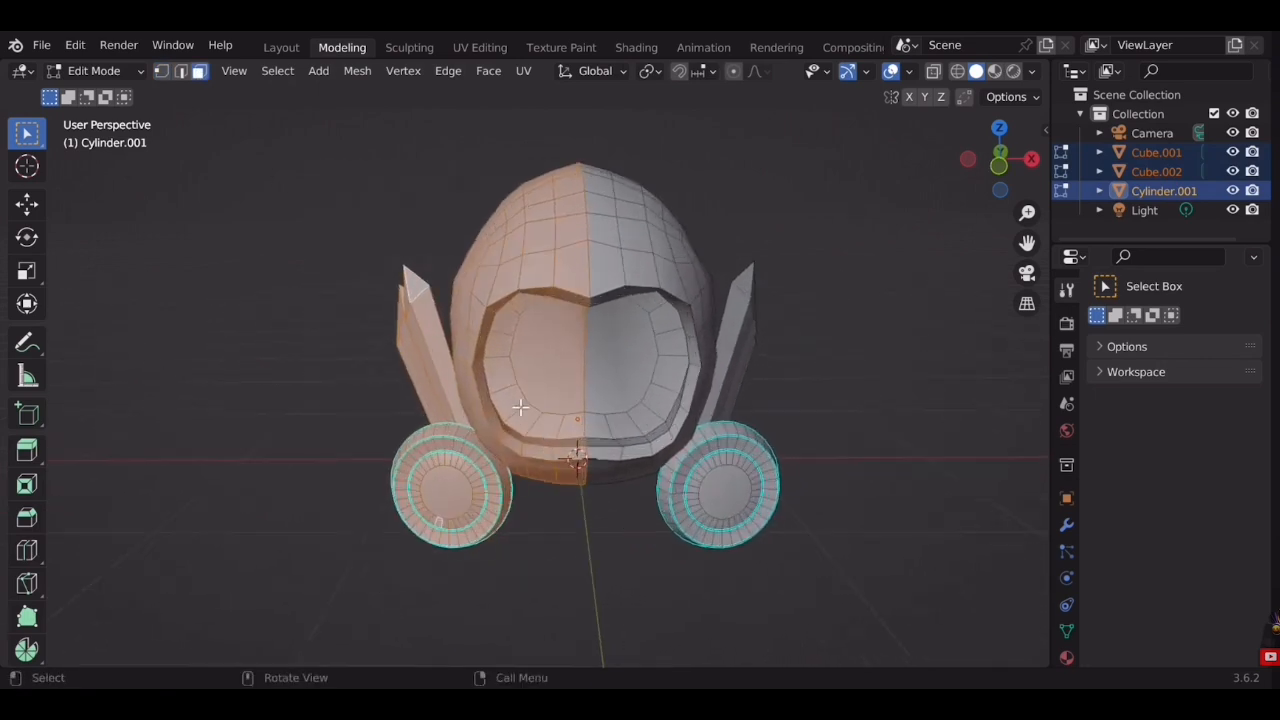
key("x")
left_click(476, 443)
left_click_drag(342, 158, 565, 605)
key("x")
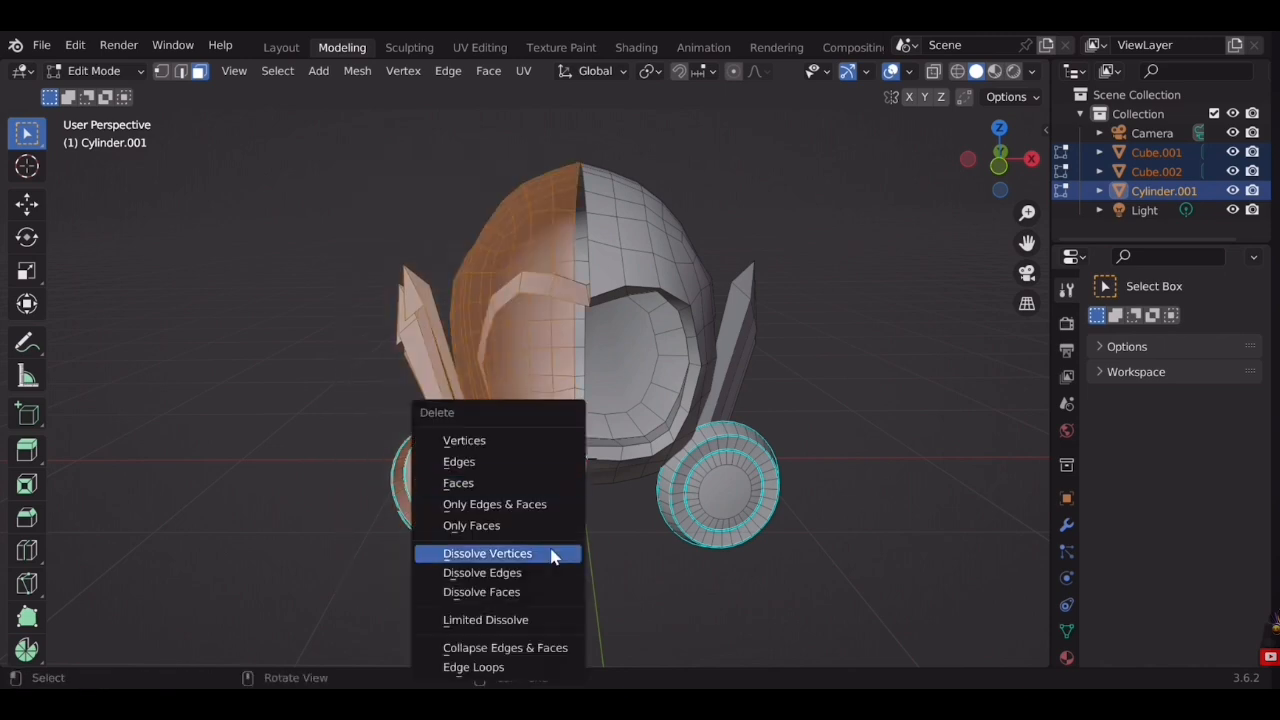
left_click(458, 483)
Delete the remaining faces of the hood, wing and disc on the negative X side
middle_click_drag(506, 383, 444, 338)
left_click_drag(300, 236, 528, 564)
key("x")
left_click(509, 483)
middle_click_drag(509, 483, 470, 400)
left_click_drag(320, 262, 497, 482)
key("x")
left_click(471, 446)
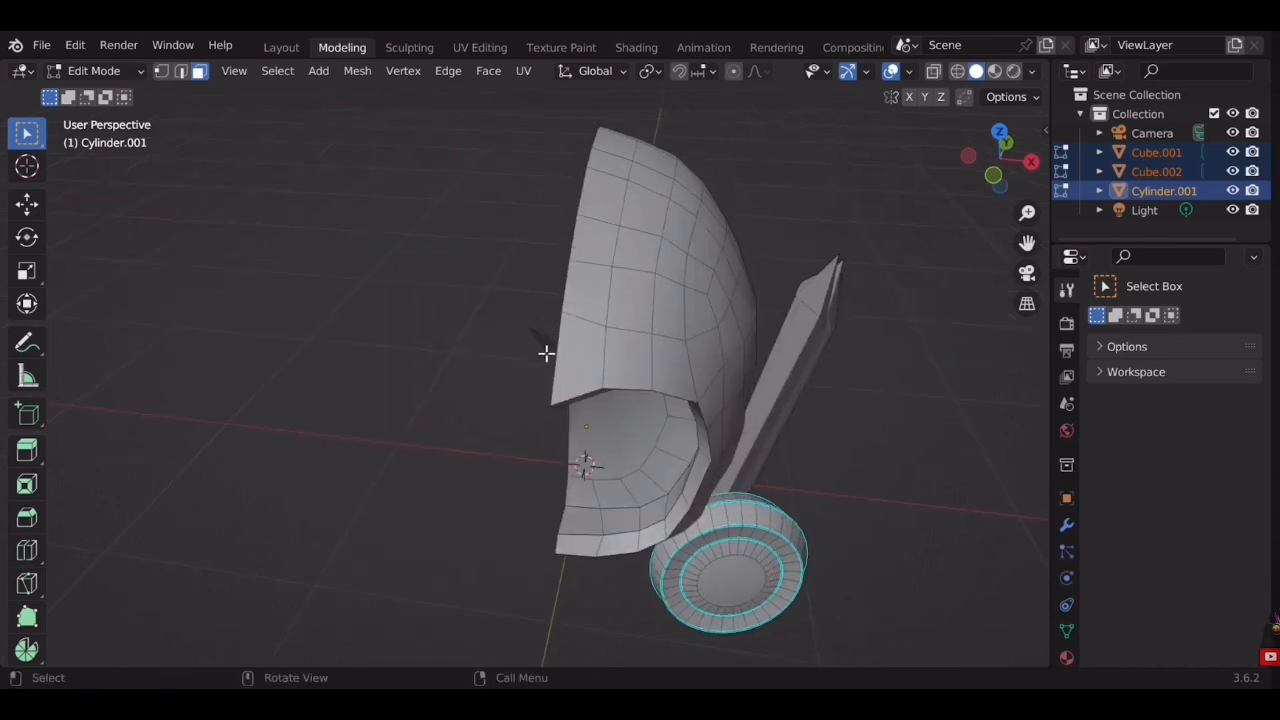
Delete the leftover stray face beside the hood's open center edge and return to object mode
left_click(543, 354)
key("x")
left_click(543, 350)
middle_click_drag(543, 350, 820, 462)
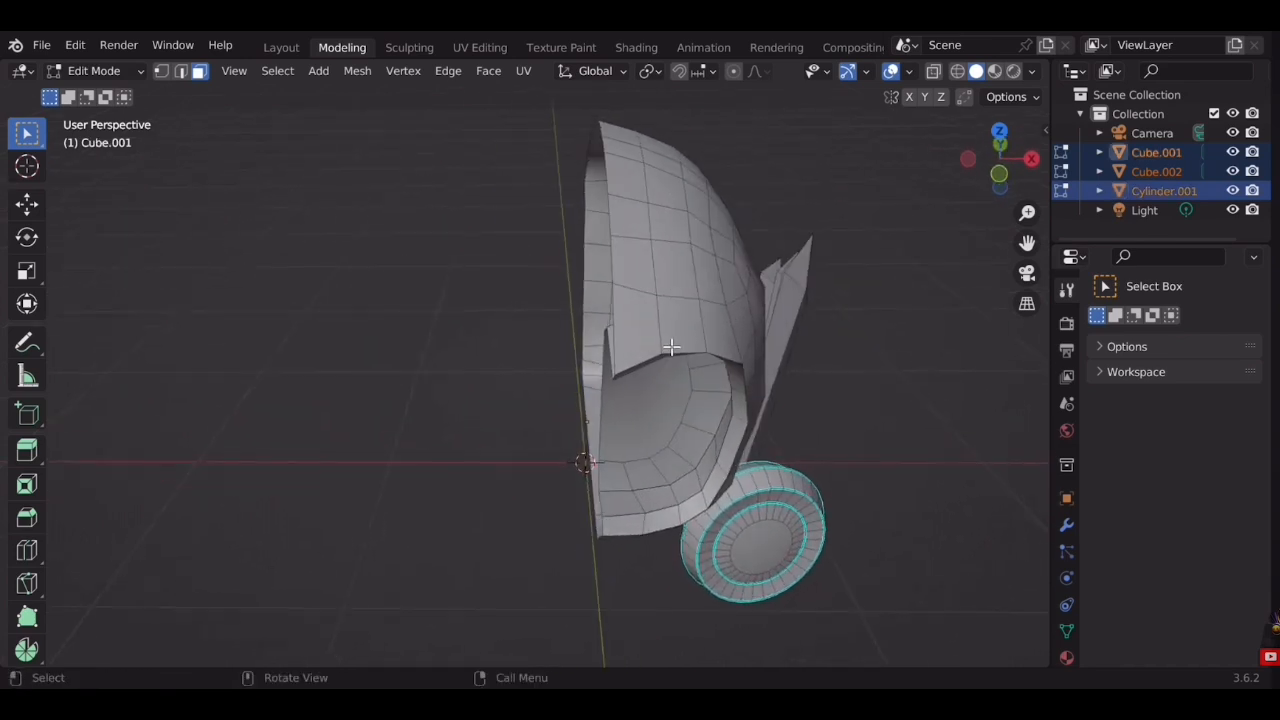
key("Tab")
Add a Mirror modifier on the X axis to the round disc
left_click(804, 526)
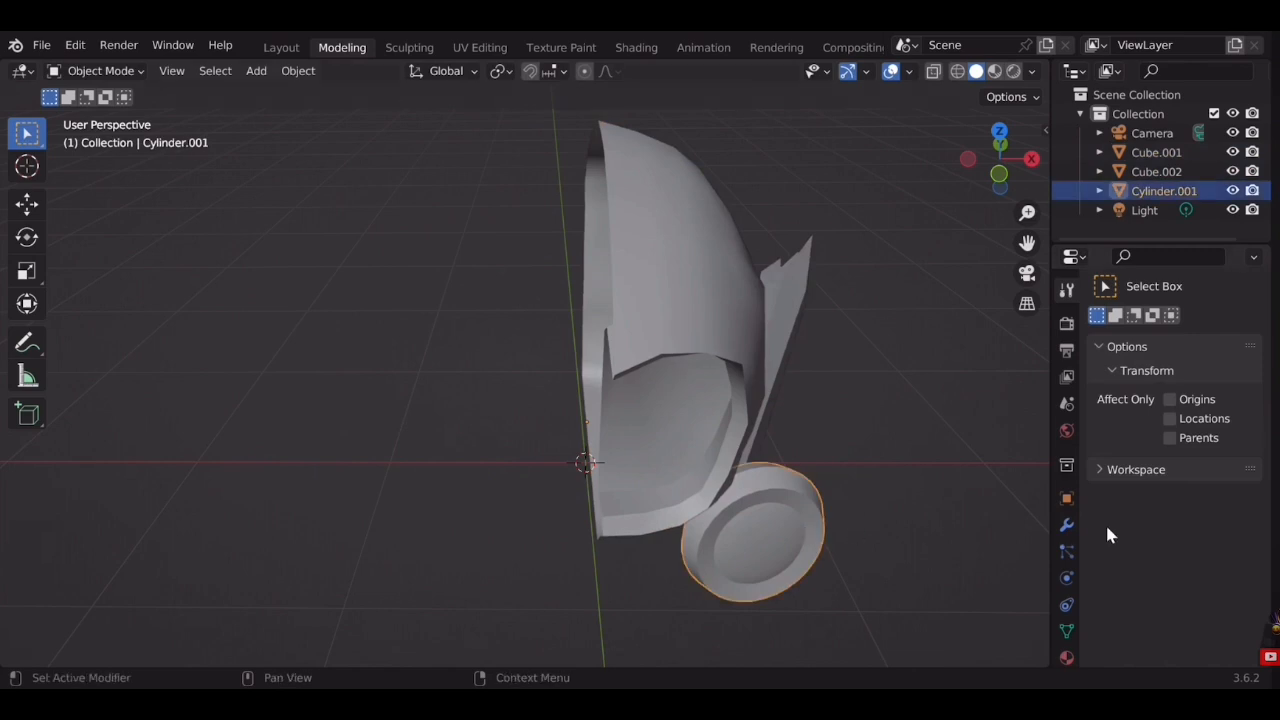
left_click(1067, 530)
left_click(1131, 322)
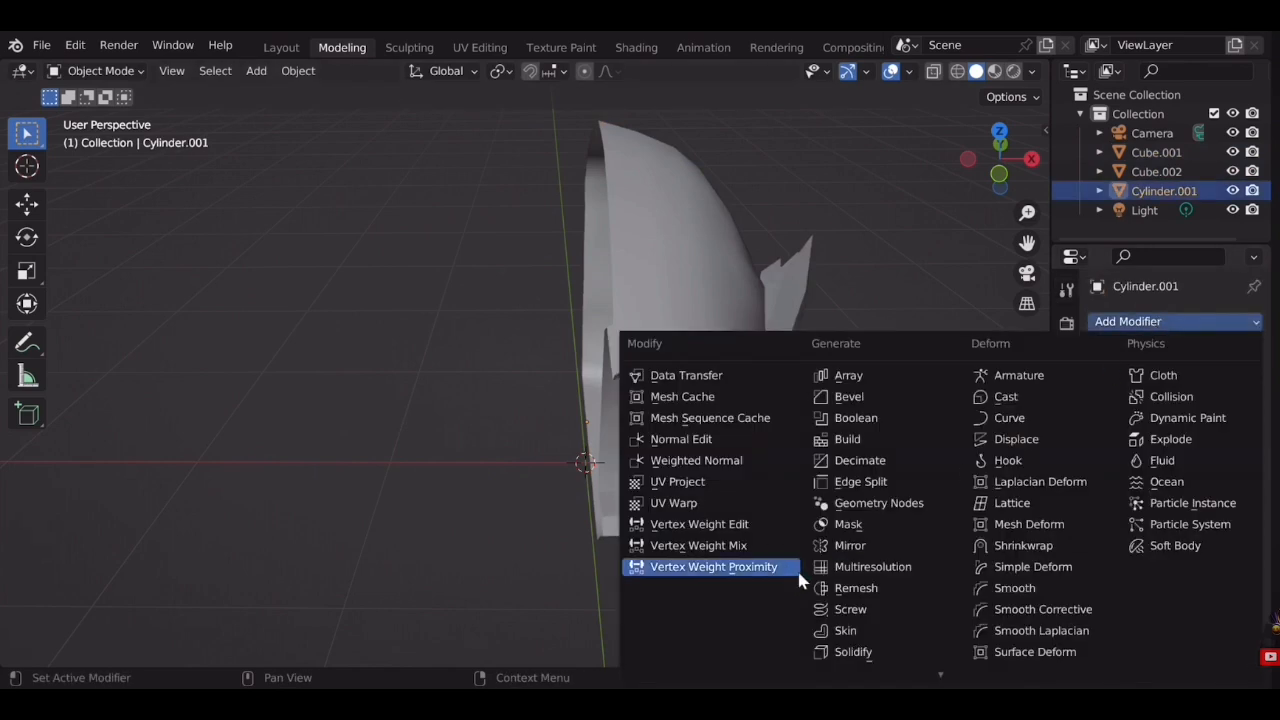
left_click(856, 546)
left_click(780, 352)
Add a Mirror modifier on the X axis to the half hood
left_click(709, 313)
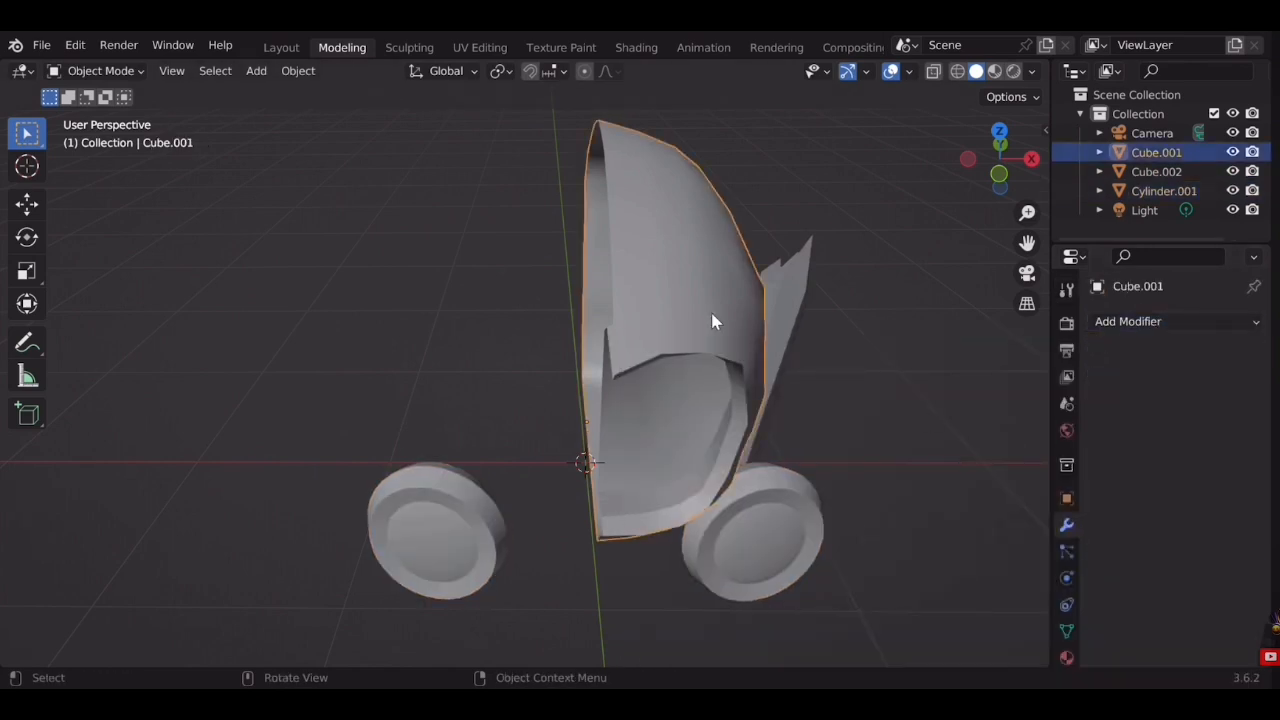
left_click(1140, 321)
left_click(840, 543)
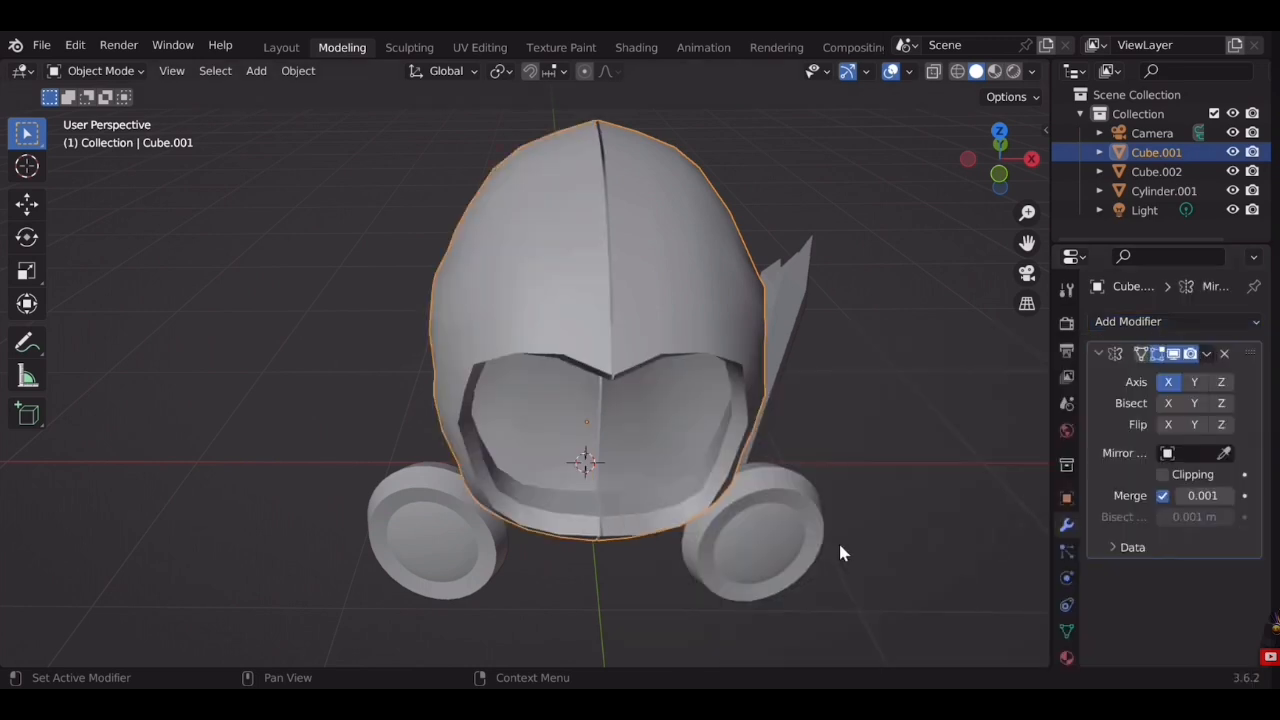
Add a Mirror modifier on the X axis to the side wing
scroll(845, 340, "up", 2)
left_click(860, 288)
left_click(1128, 321)
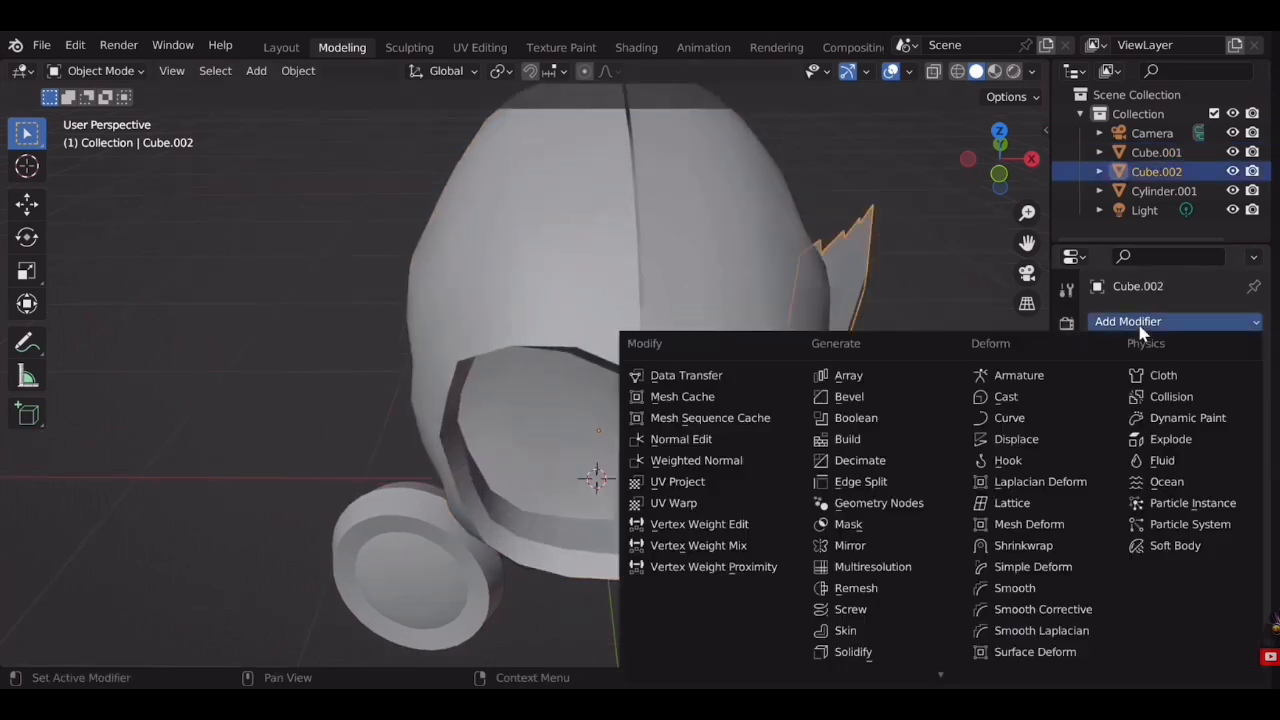
left_click(874, 545)
left_click(932, 362)
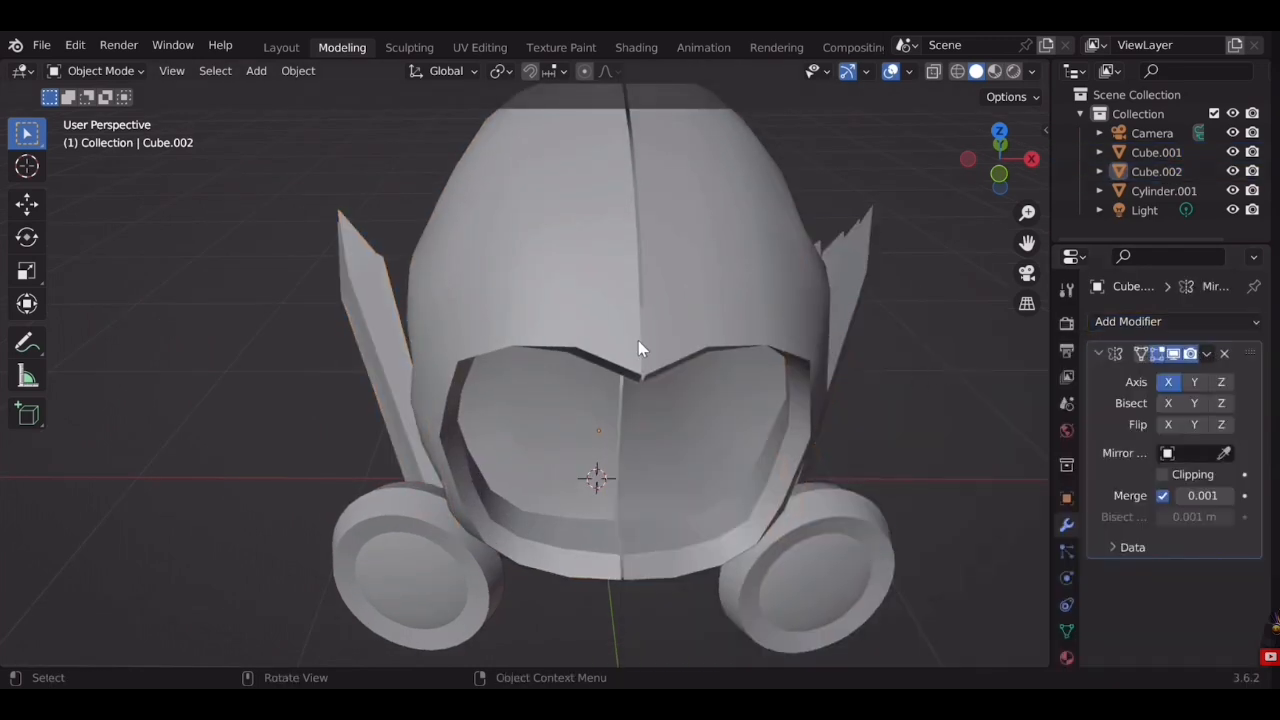
Select the mirrored discs, hood and wings together and open their meshes for editing
left_click(615, 406)
mouse_move(615, 406)
middle_mouse_down()
mouse_move(646, 363)
mouse_move(595, 349)
mouse_move(521, 357)
mouse_move(629, 400)
middle_mouse_up()
left_click(448, 513)
middle_click_drag(448, 513, 490, 377)
left_click(493, 358, "shift")
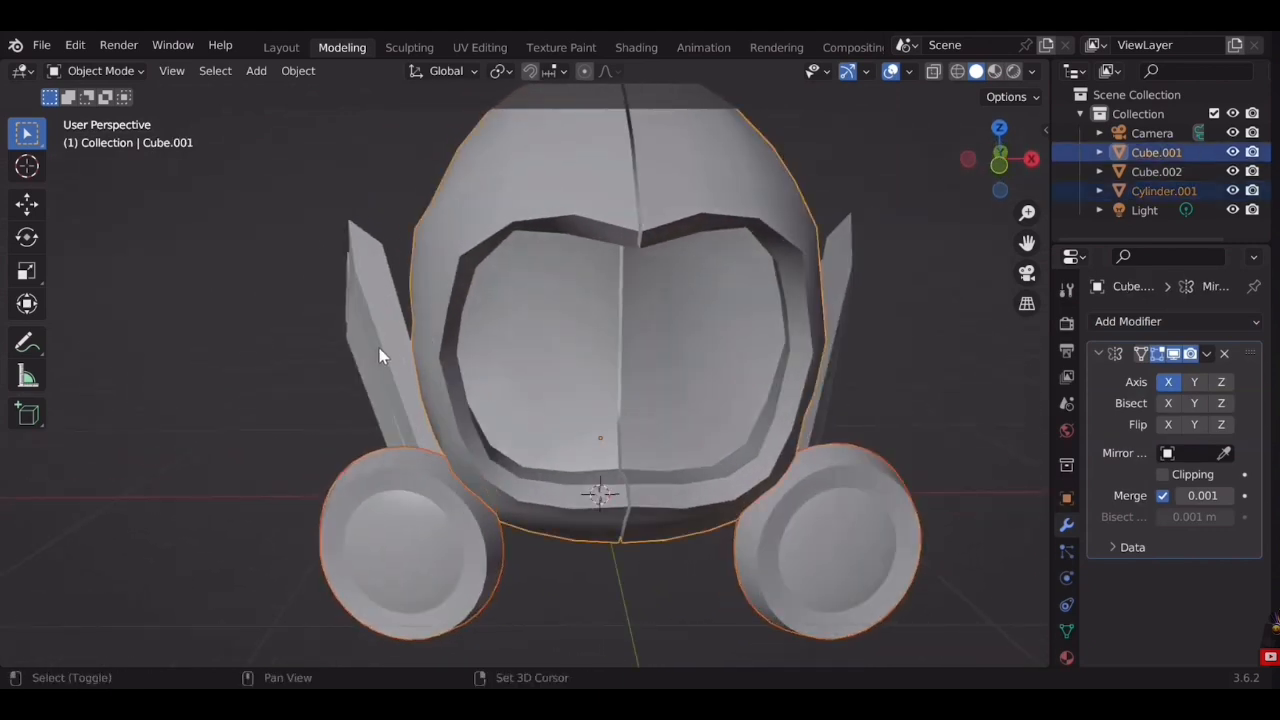
left_click(380, 353, "shift")
key("Tab")
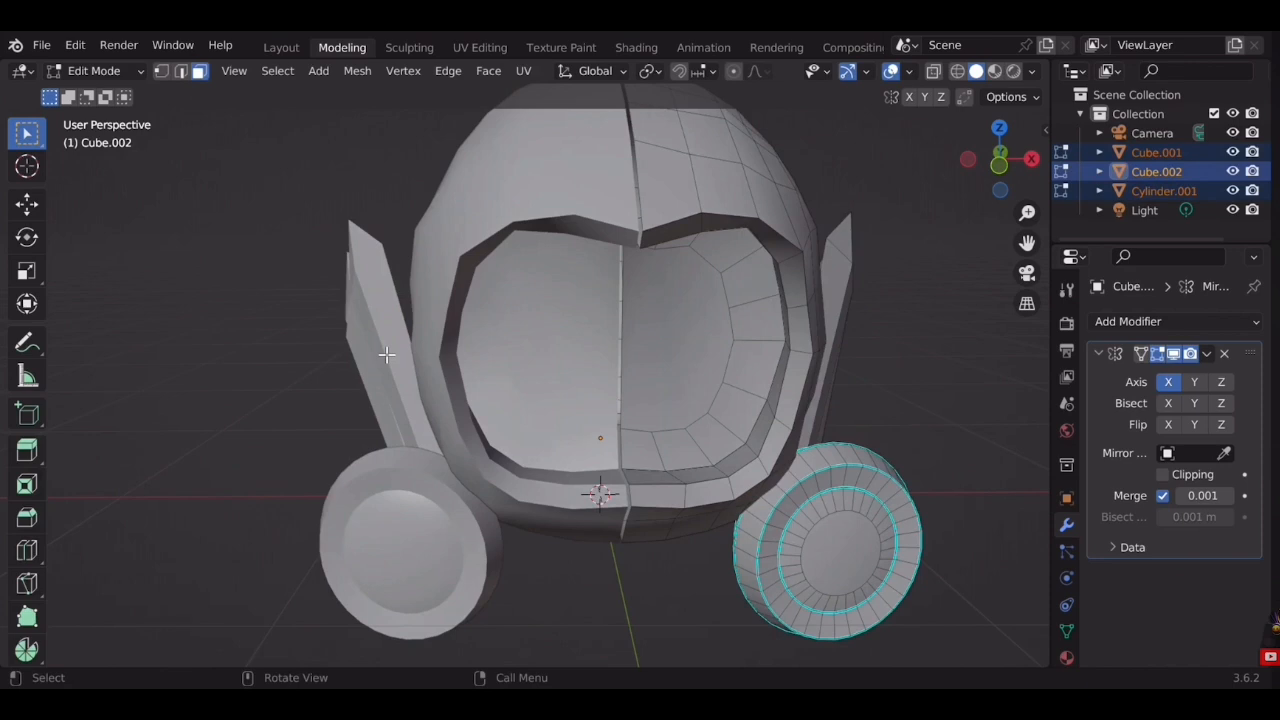
Move all geometry of the three meshes along X to close the hood's center gap, and return to object mode
key("a")
middle_click_drag(565, 357, 688, 300)
left_click(32, 210)
middle_click_drag(508, 272, 518, 273)
scroll(518, 272, "up", 2)
left_click_drag(841, 467, 836, 467)
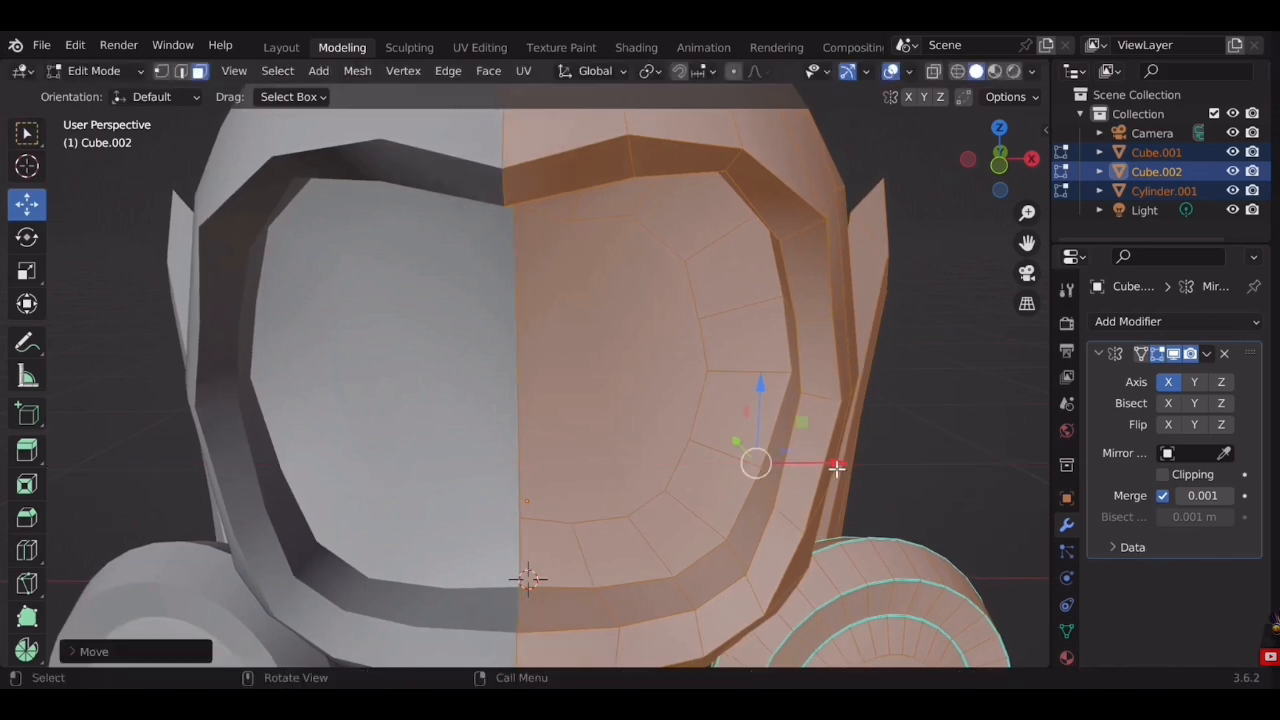
key("Tab")
left_click(926, 388)
Nudge the hood's inner center-seam vertex along X toward the mirror line in vertex mode
scroll(730, 408, "down", 3)
middle_click_drag(718, 407, 601, 345)
scroll(608, 361, "up", 3)
left_click(608, 362)
scroll(608, 362, "up", 3)
key("Tab")
scroll(604, 341, "up", 2)
left_click(161, 71)
left_click(560, 448)
scroll(660, 490, "up", 3)
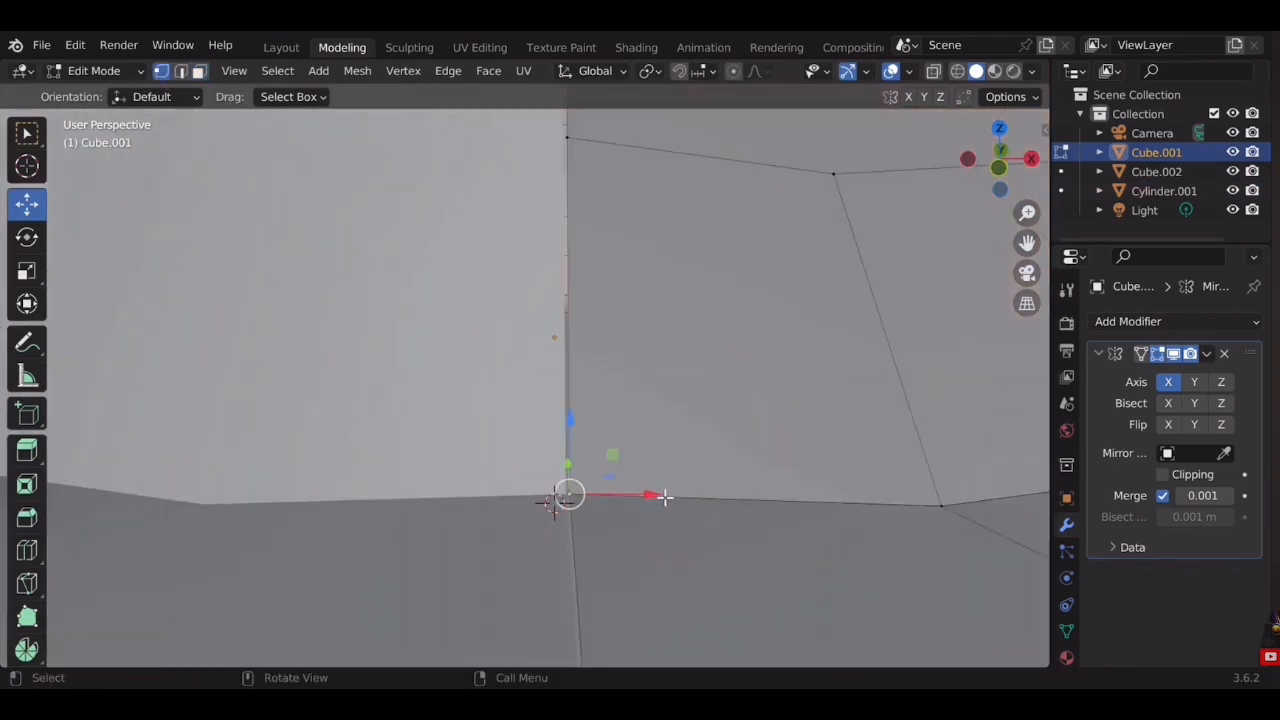
left_click_drag(664, 496, 658, 501)
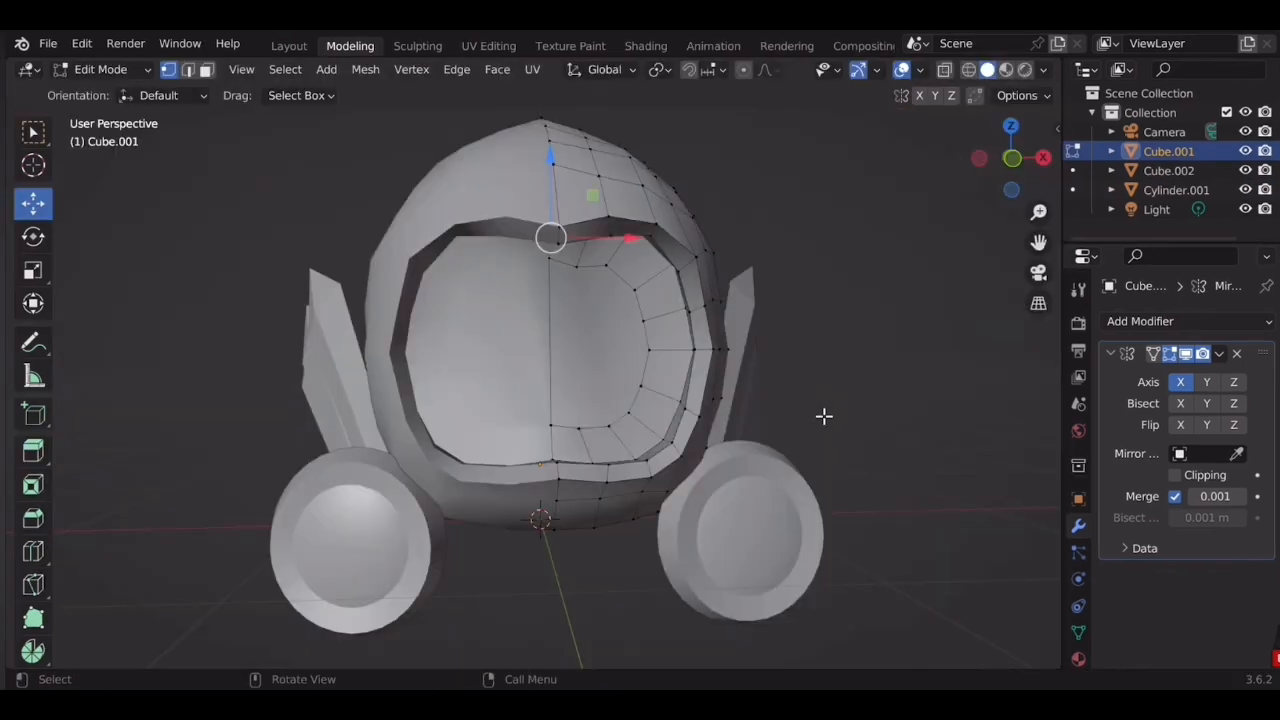
Leave mesh editing and deselect all objects in the scene
key("Tab")
key("a")
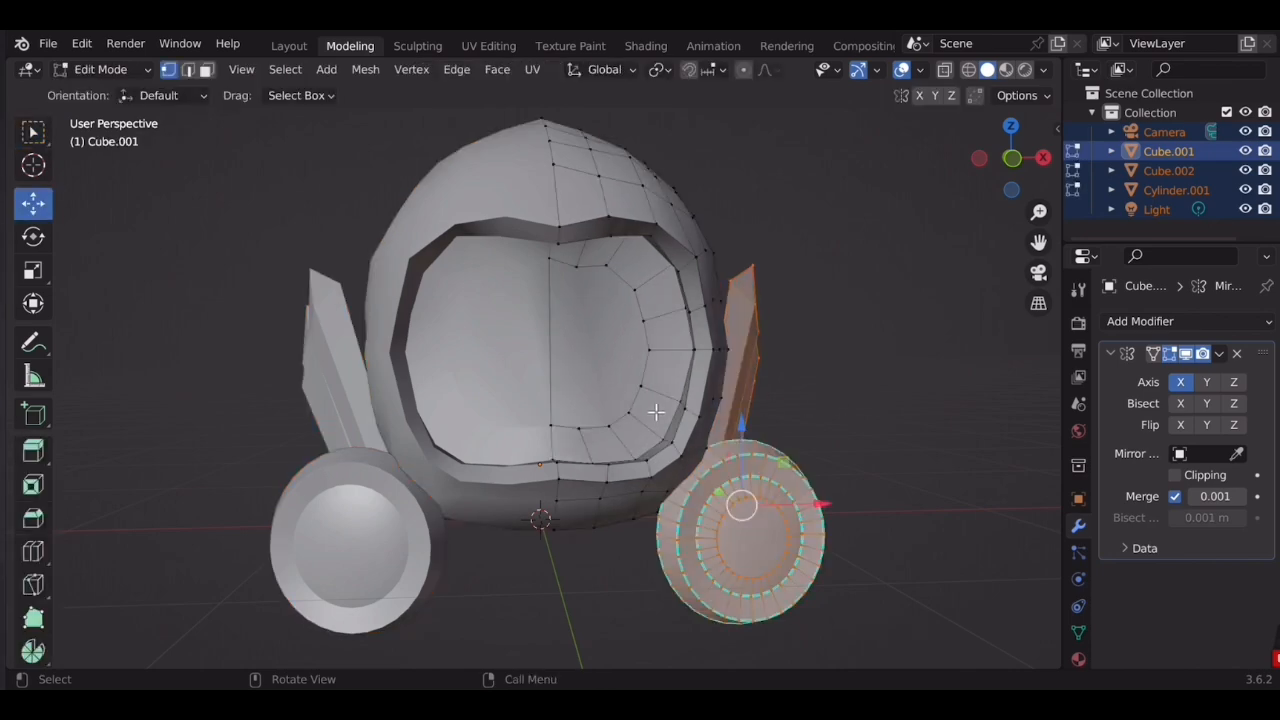
mouse_move(654, 411)
middle_mouse_down()
mouse_move(630, 405)
mouse_move(676, 414)
middle_mouse_up()
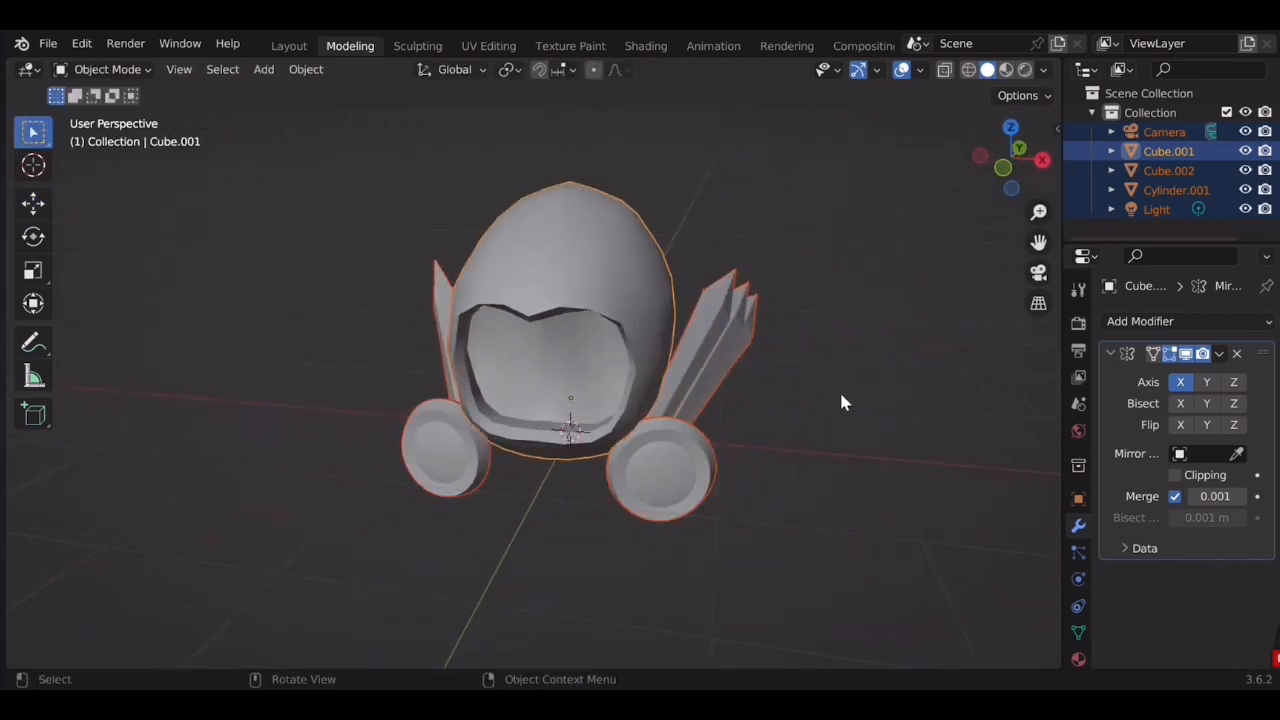
middle_click_drag(839, 389, 784, 398)
left_click(784, 398)
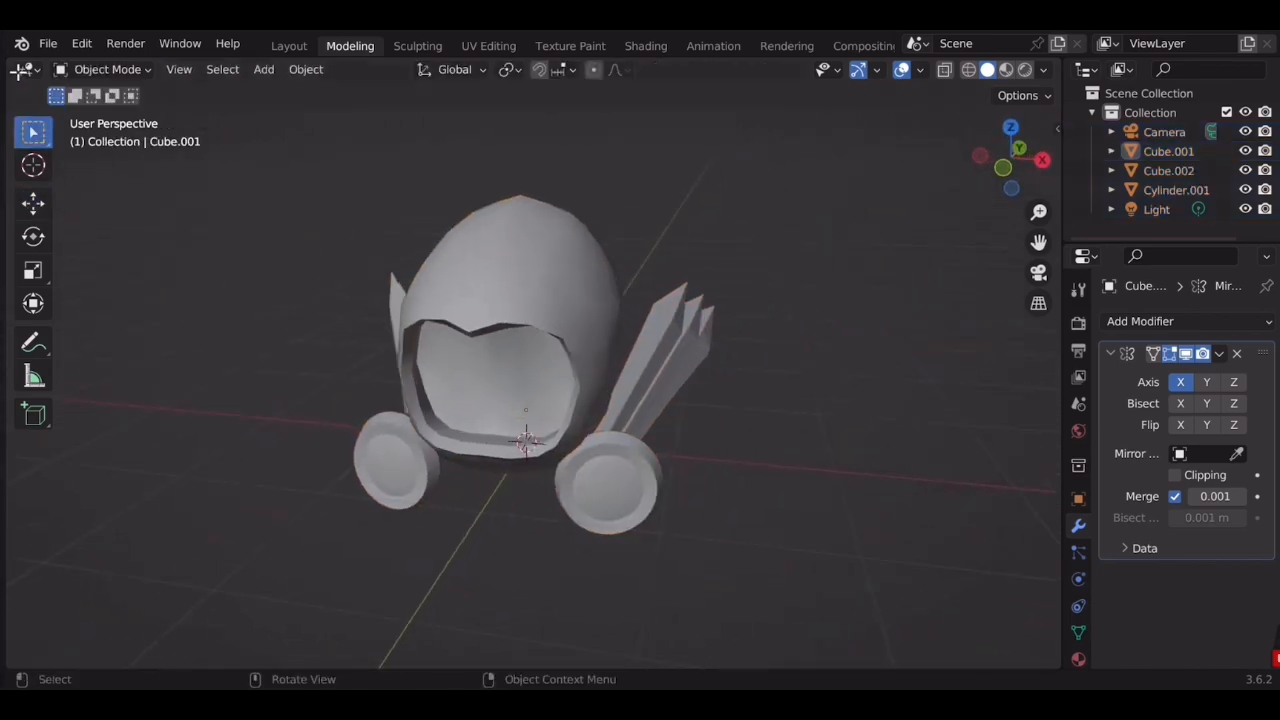
Split the 3D viewport into two side-by-side areas and turn one of them into a UV Editor
left_click_drag(21, 71, 493, 98)
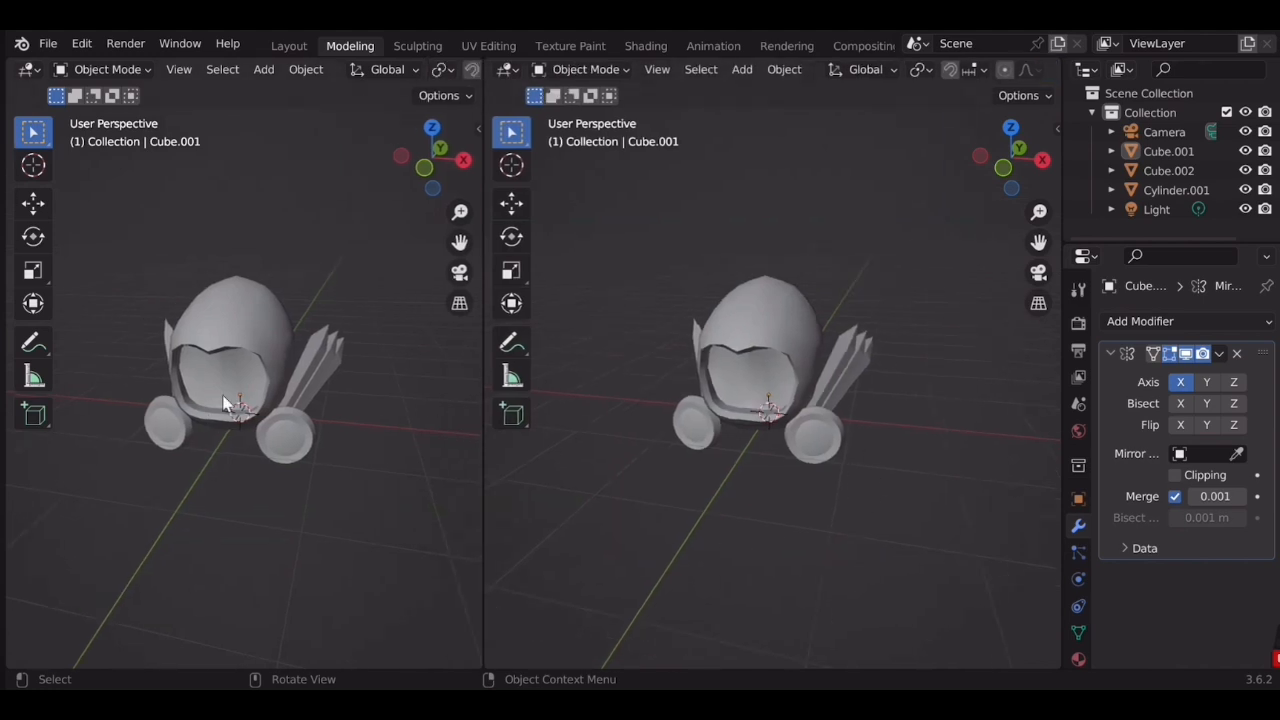
left_click(28, 70)
left_click(55, 123)
left_click(29, 70)
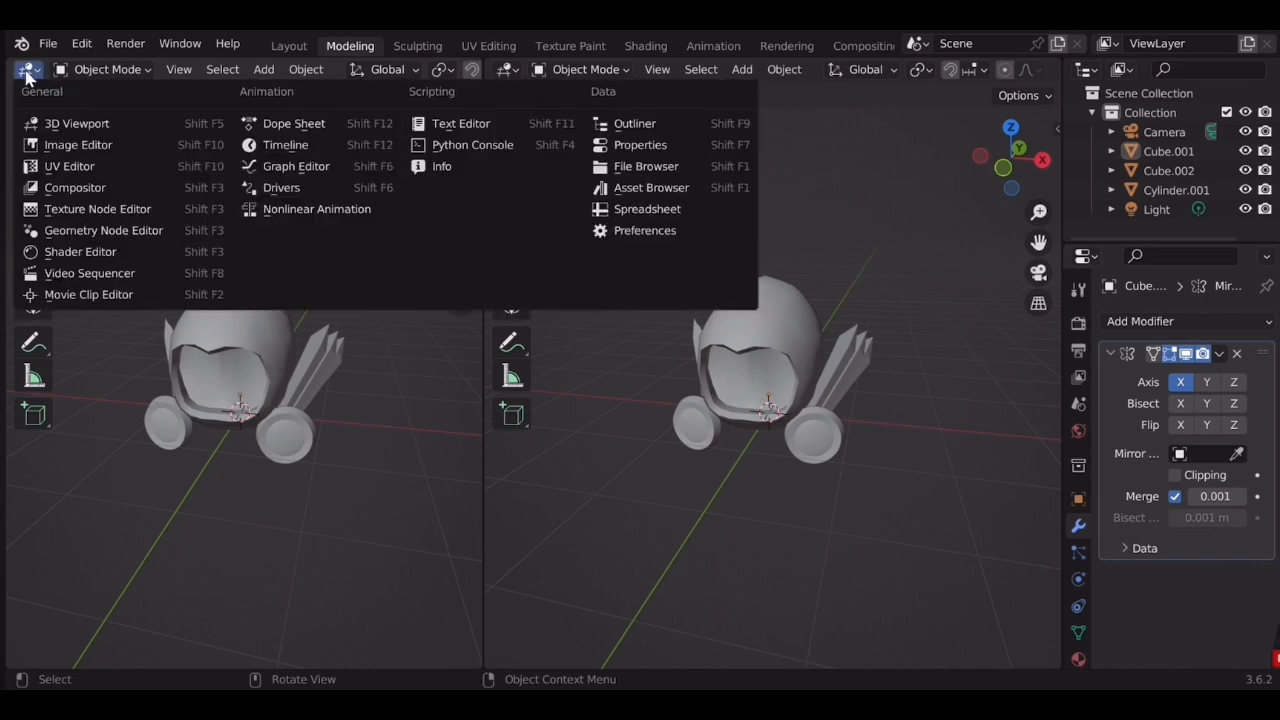
left_click(87, 170)
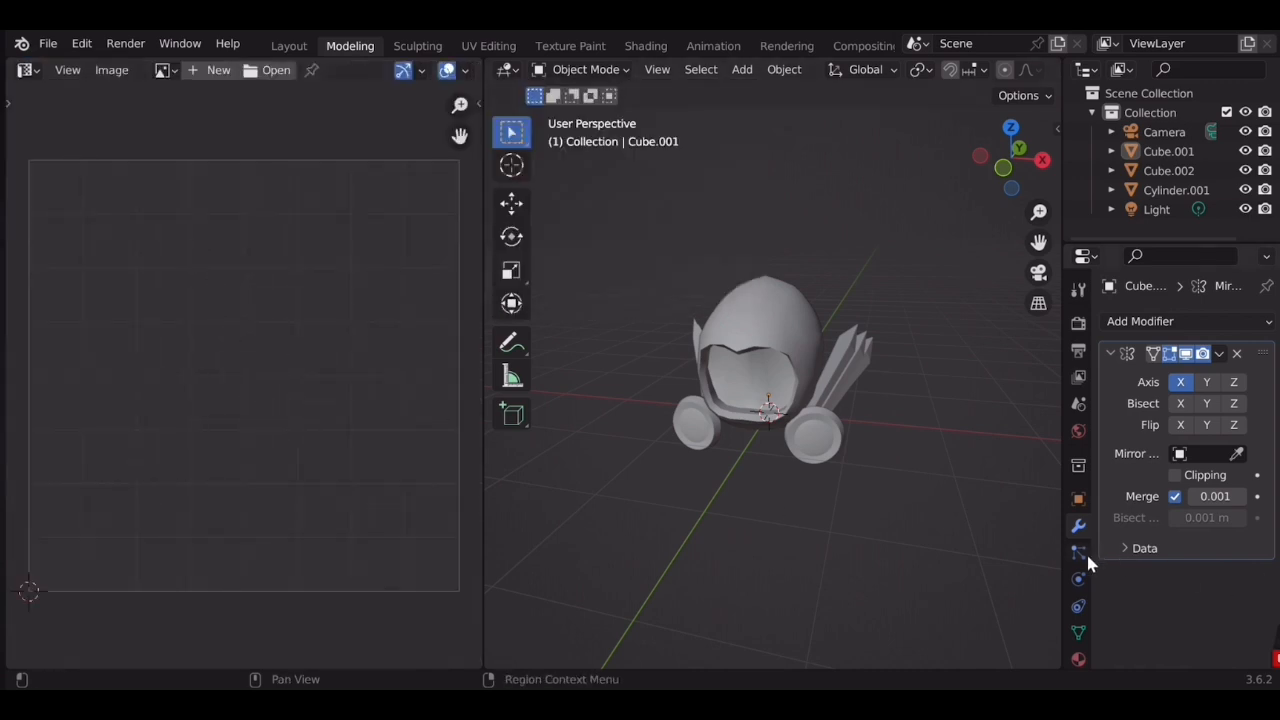
Show the hood's material settings
scroll(930, 432, "up", 3)
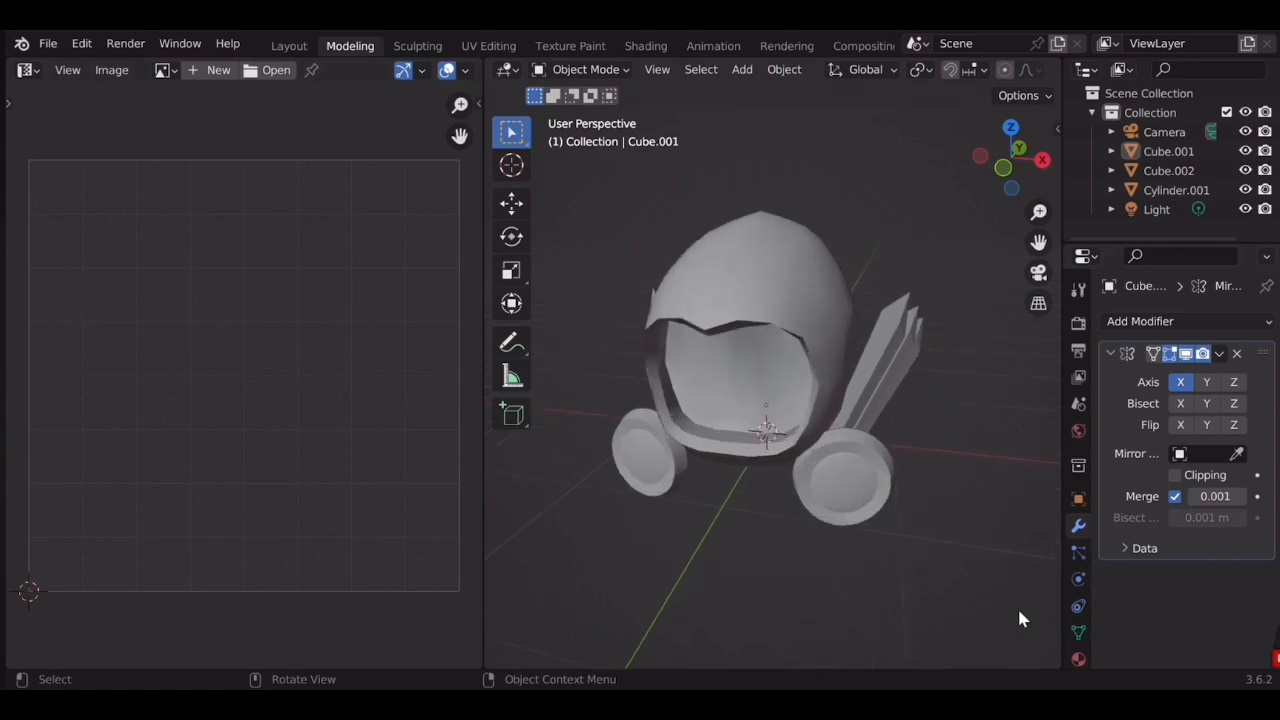
left_click(1071, 667)
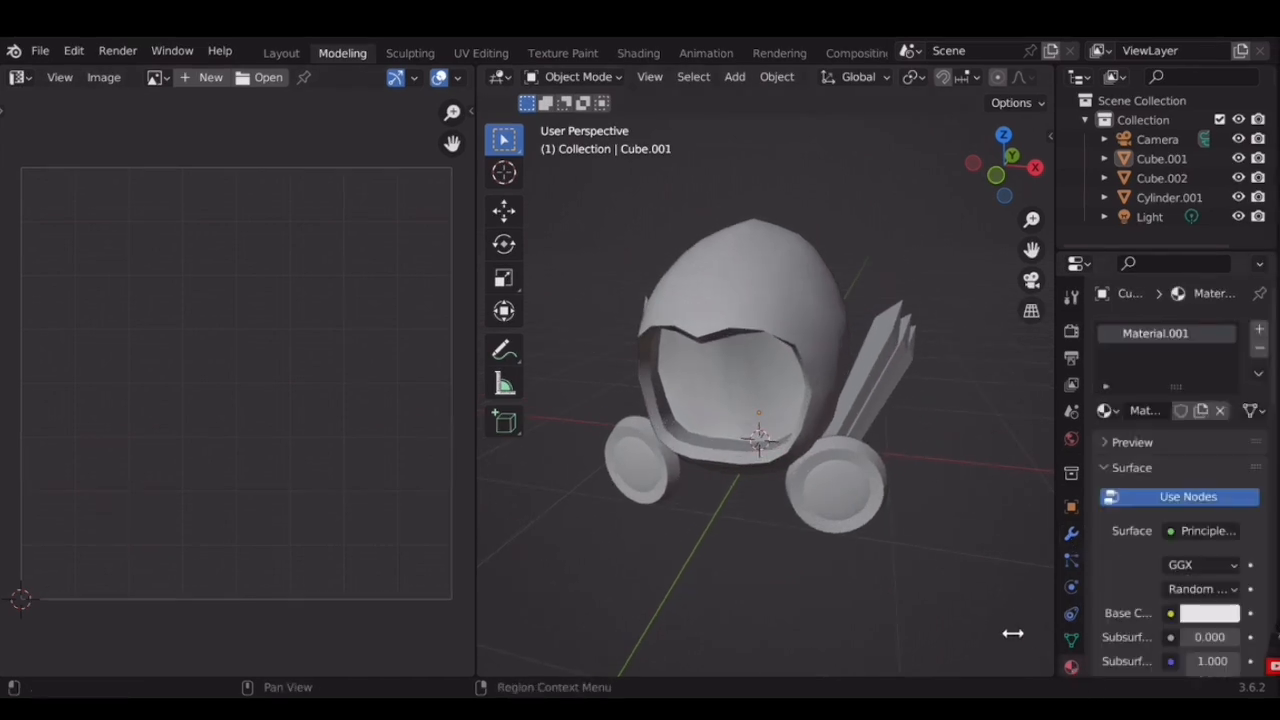
left_click_drag(922, 192, 800, 618)
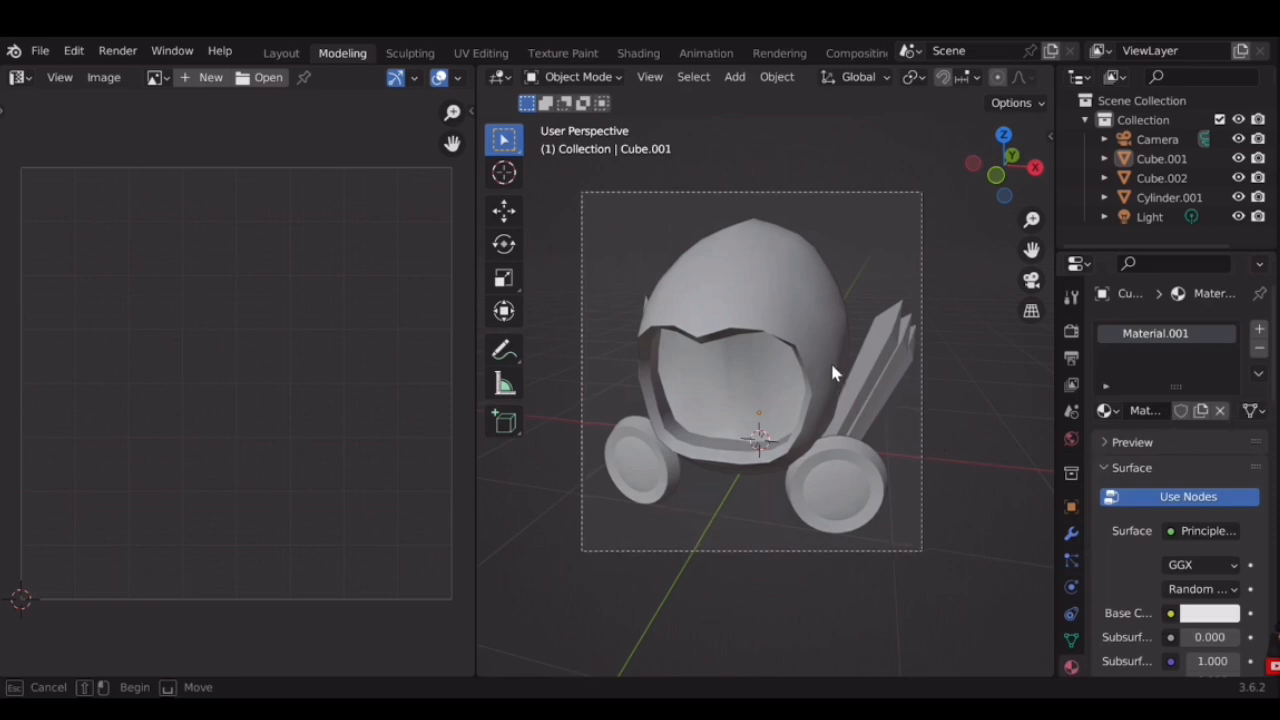
middle_click_drag(824, 364, 822, 356)
left_click(960, 398)
scroll(960, 400, "up", 3)
middle_click_drag(960, 400, 910, 563)
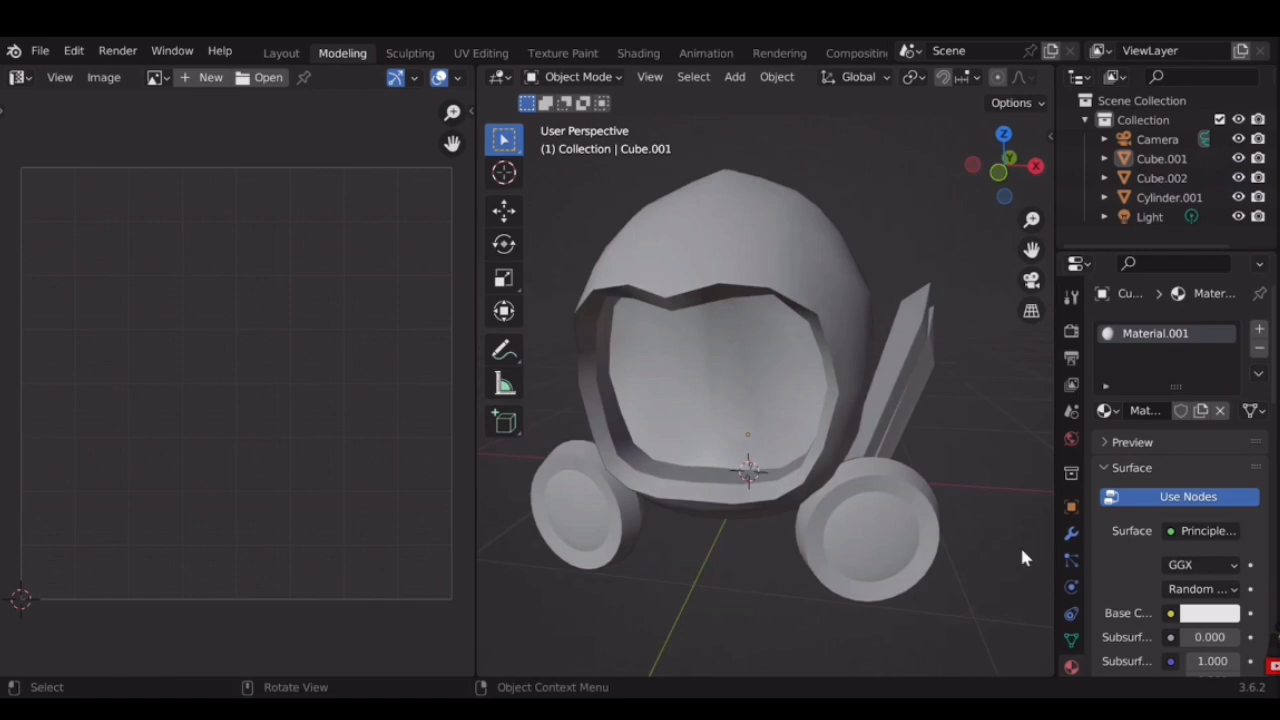
Connect an Image Texture to the base color of the round discs' material and load the dominus image into it
left_click(903, 504)
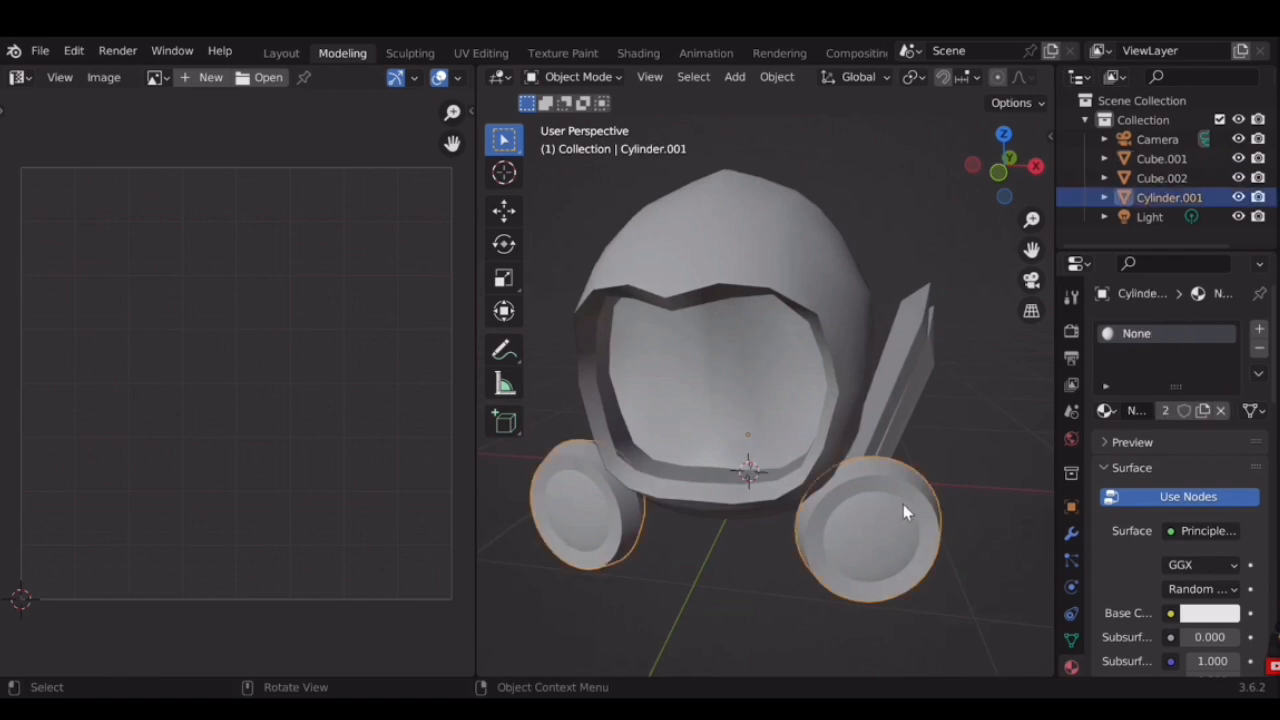
left_click(1170, 614)
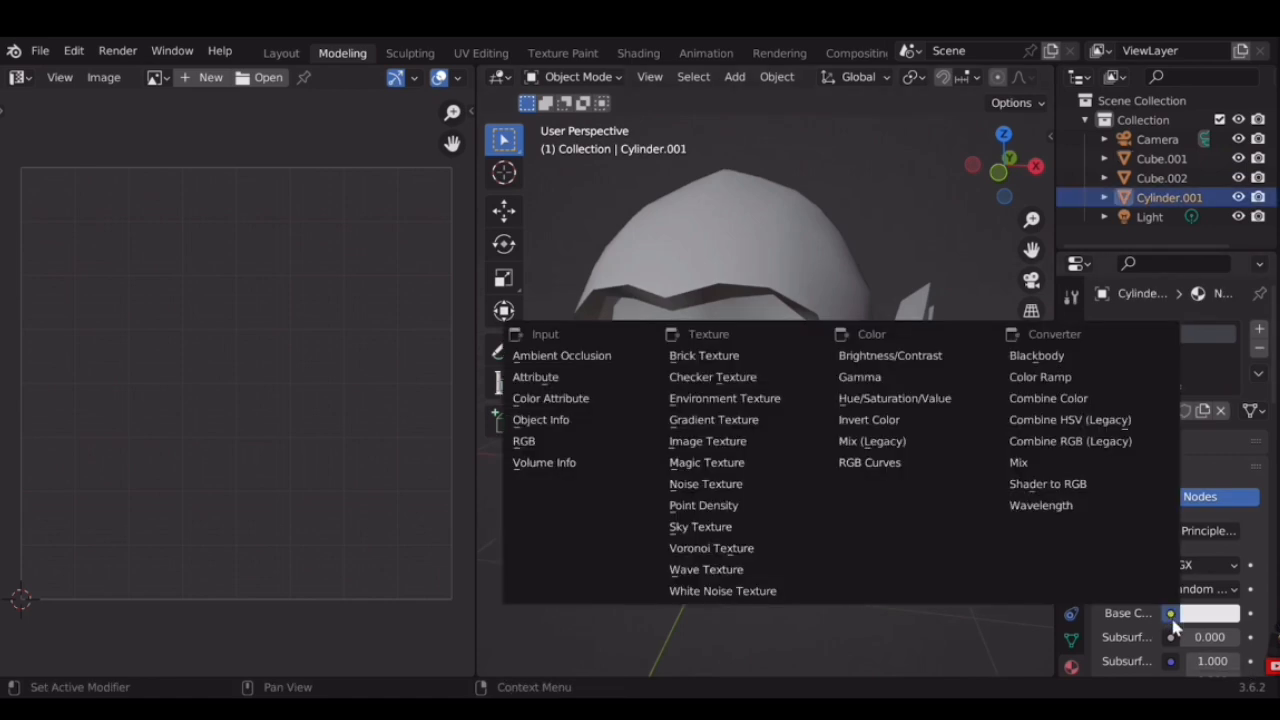
left_click(1172, 616)
scroll(1156, 634, "down", 1)
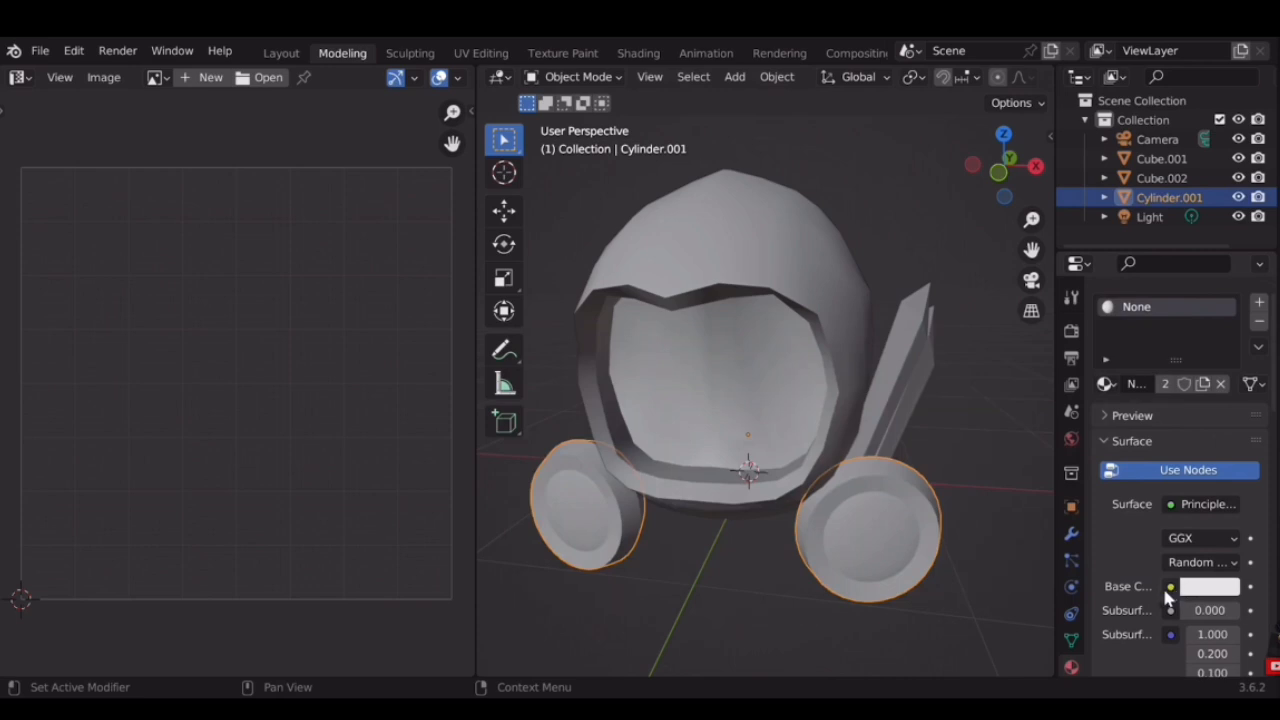
left_click(1171, 590)
left_click(1169, 588)
left_click(700, 420)
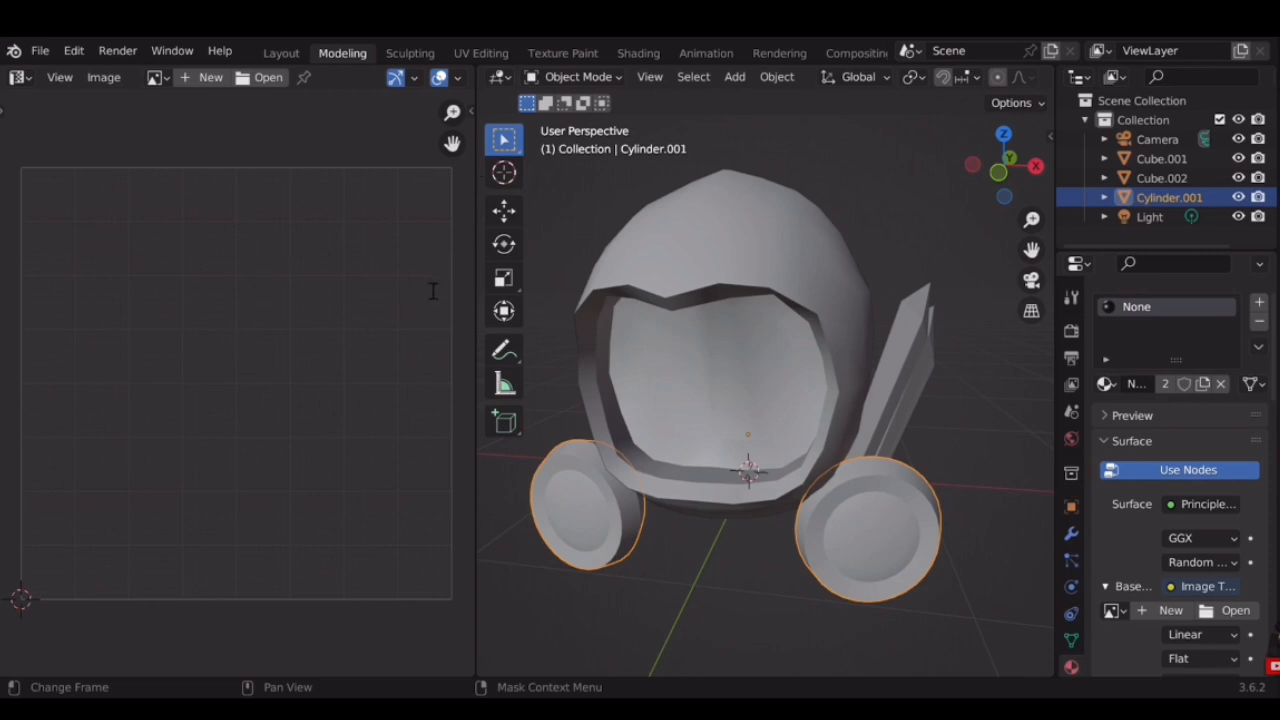
middle_click_drag(944, 518, 456, 176)
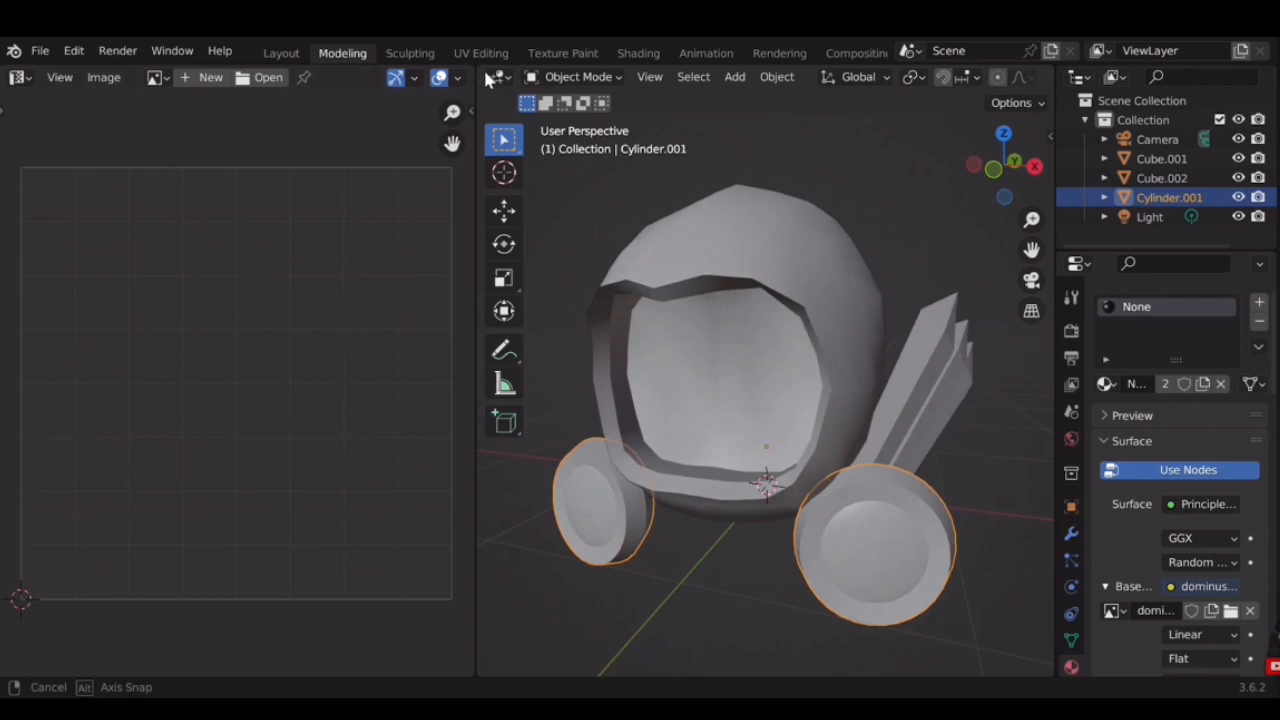
Close the UV Editor area, show the model in Material Preview shading and deselect the round discs
left_click_drag(480, 68, 337, 80)
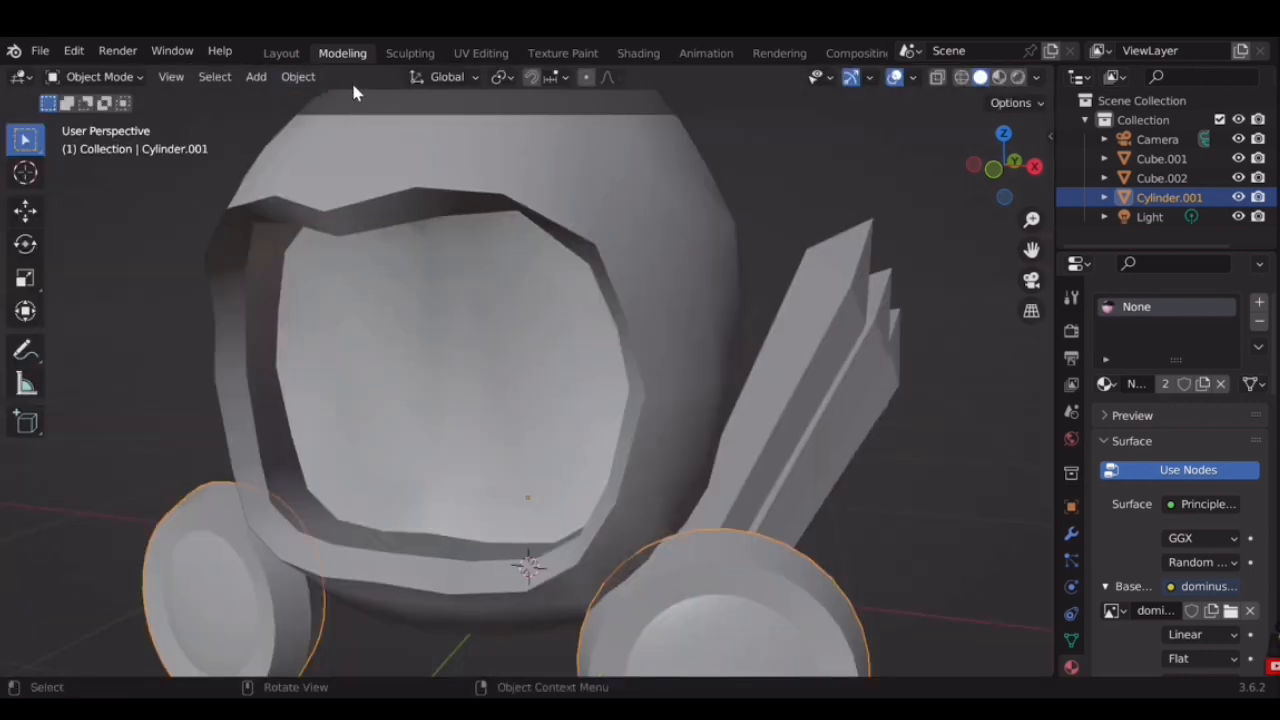
left_click(998, 78)
scroll(890, 230, "down", 3)
left_click(877, 463)
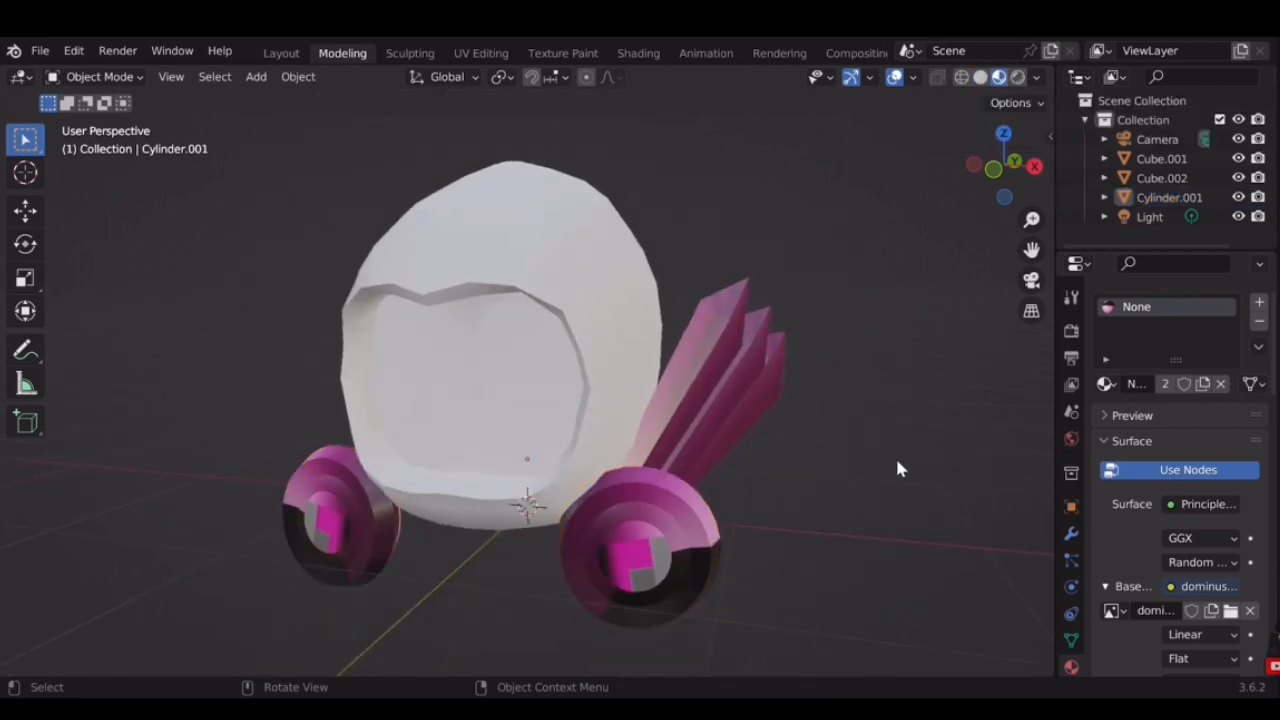
Split the 3D viewport into two side-by-side areas
left_click_drag(6, 72, 424, 94)
middle_click_drag(930, 464, 861, 473, "shift")
scroll(845, 446, "up", 2)
Select the wings and the round discs in turn to compare how their materials look on the model
left_click(873, 416)
left_click(902, 534)
left_click(887, 391)
left_click(771, 533)
left_click(823, 285)
left_click(900, 410)
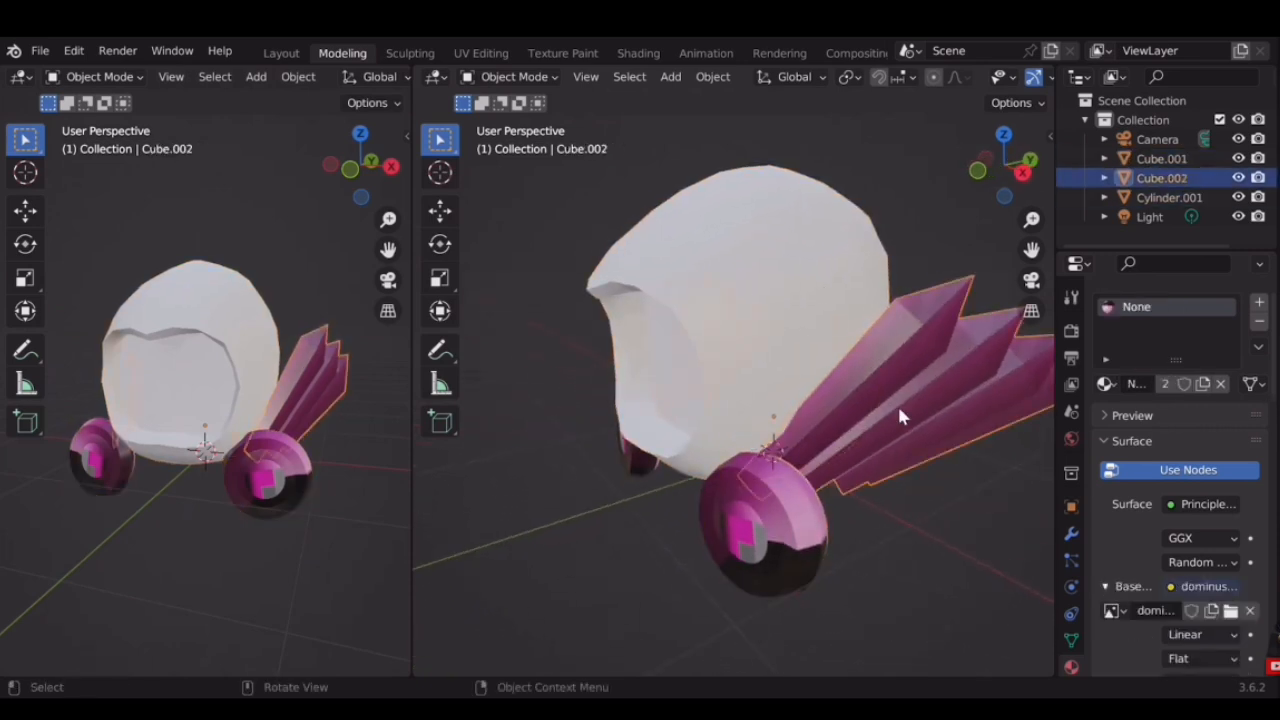
middle_click_drag(823, 457, 820, 462)
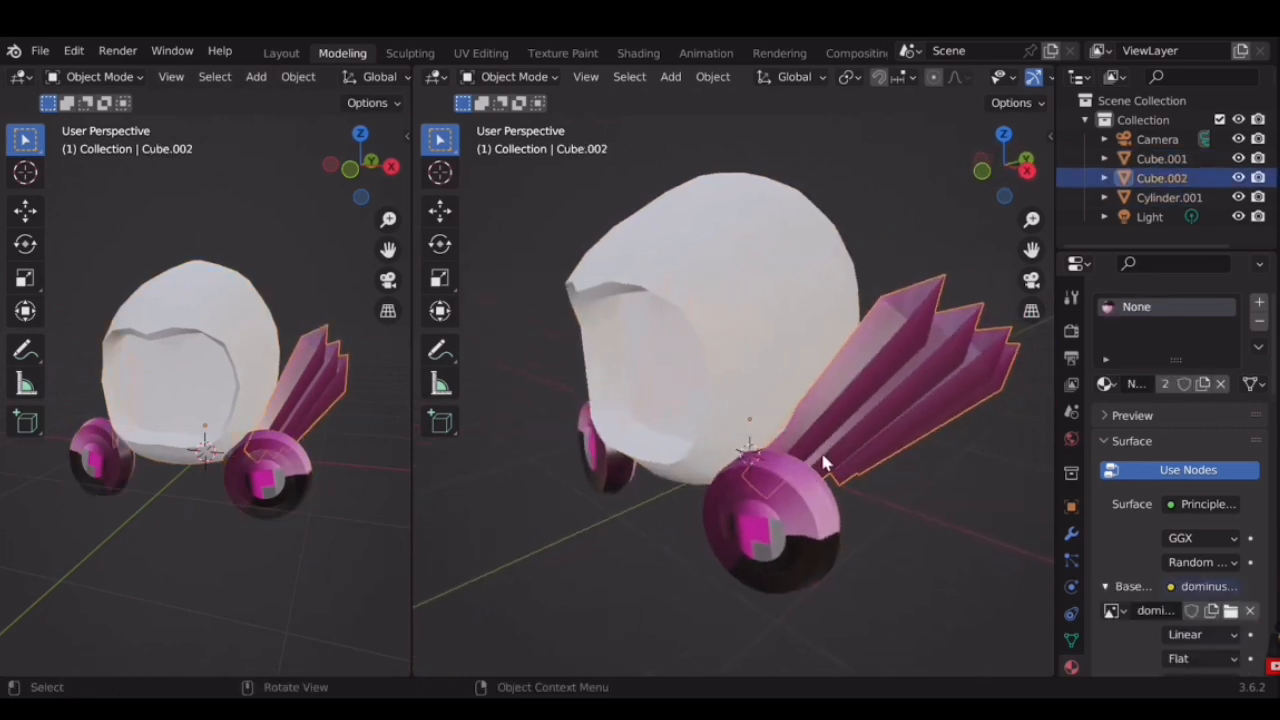
left_click(800, 528)
left_click(886, 394)
left_click(804, 518)
left_click(912, 470)
Connect an Image Texture with the already loaded dominus image to the base color of the hood's material, and deselect the hood
left_click(819, 314)
left_click(1170, 586)
left_click(708, 424)
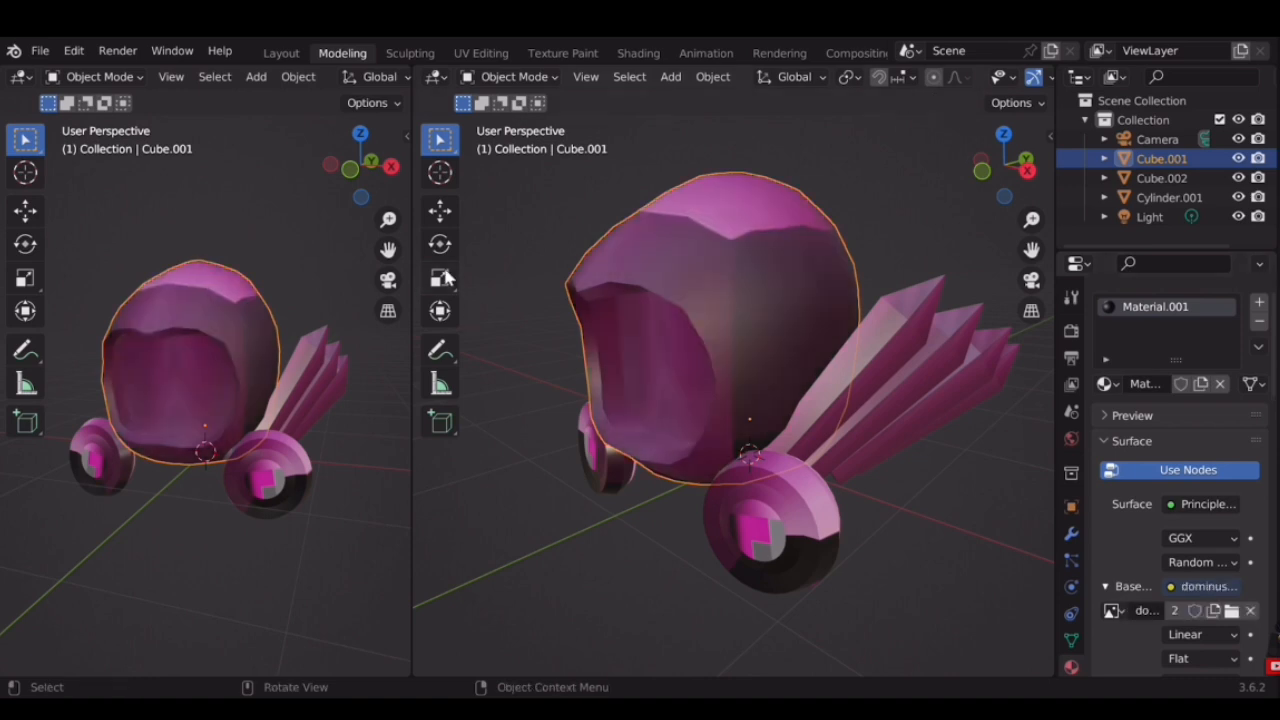
middle_click_drag(700, 330, 814, 394)
left_click(770, 413, "shift")
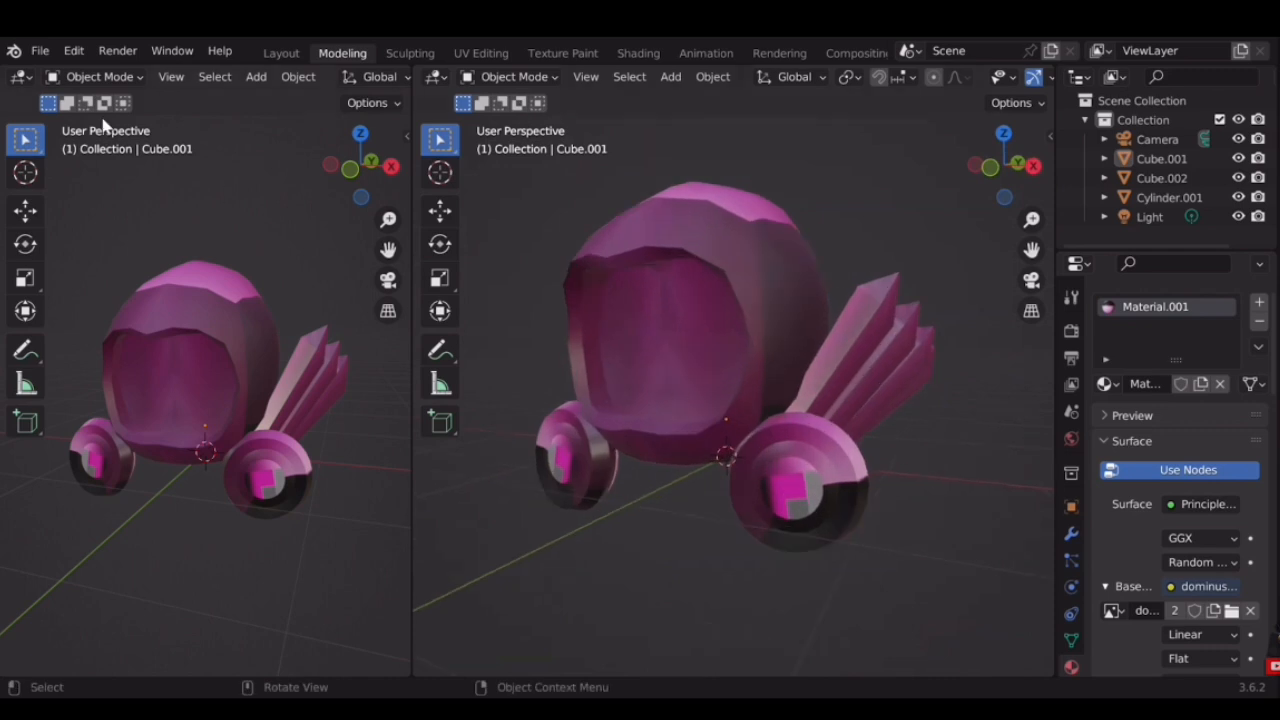
Turn the narrower of the two 3D viewport areas into a UV Editor
left_click(20, 77)
left_click(55, 176)
key("Home")
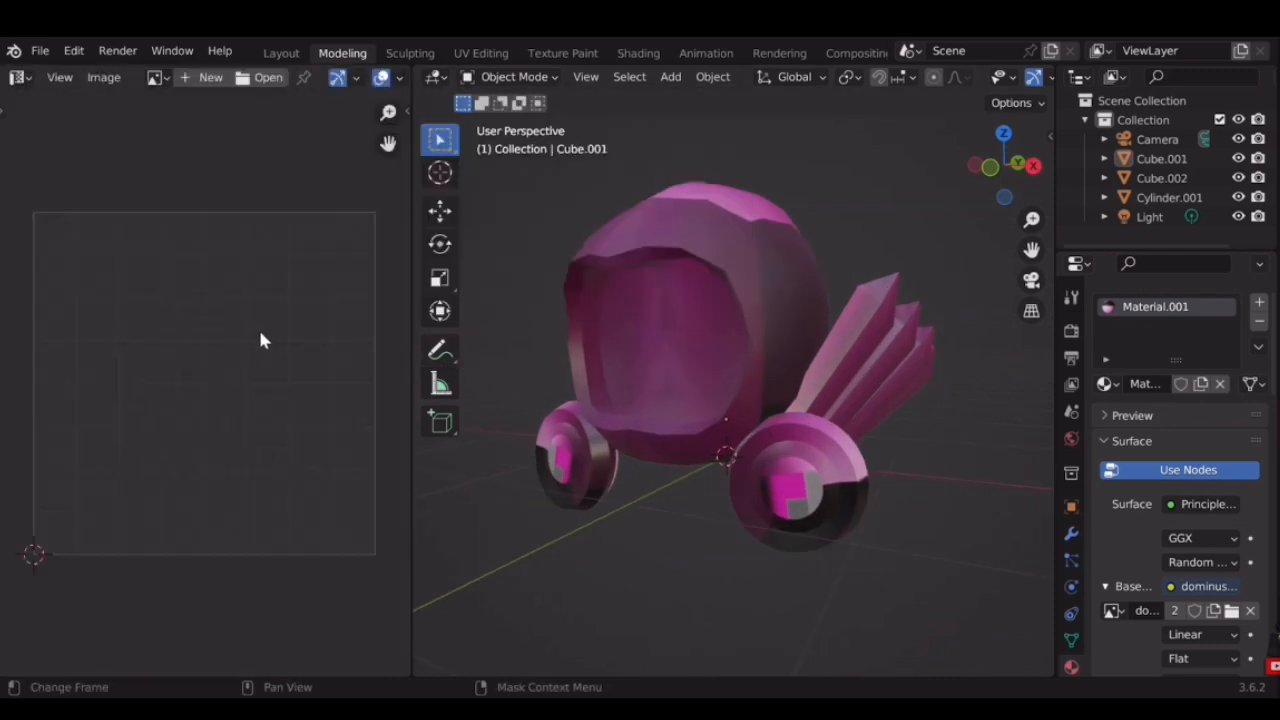
left_click(22, 78)
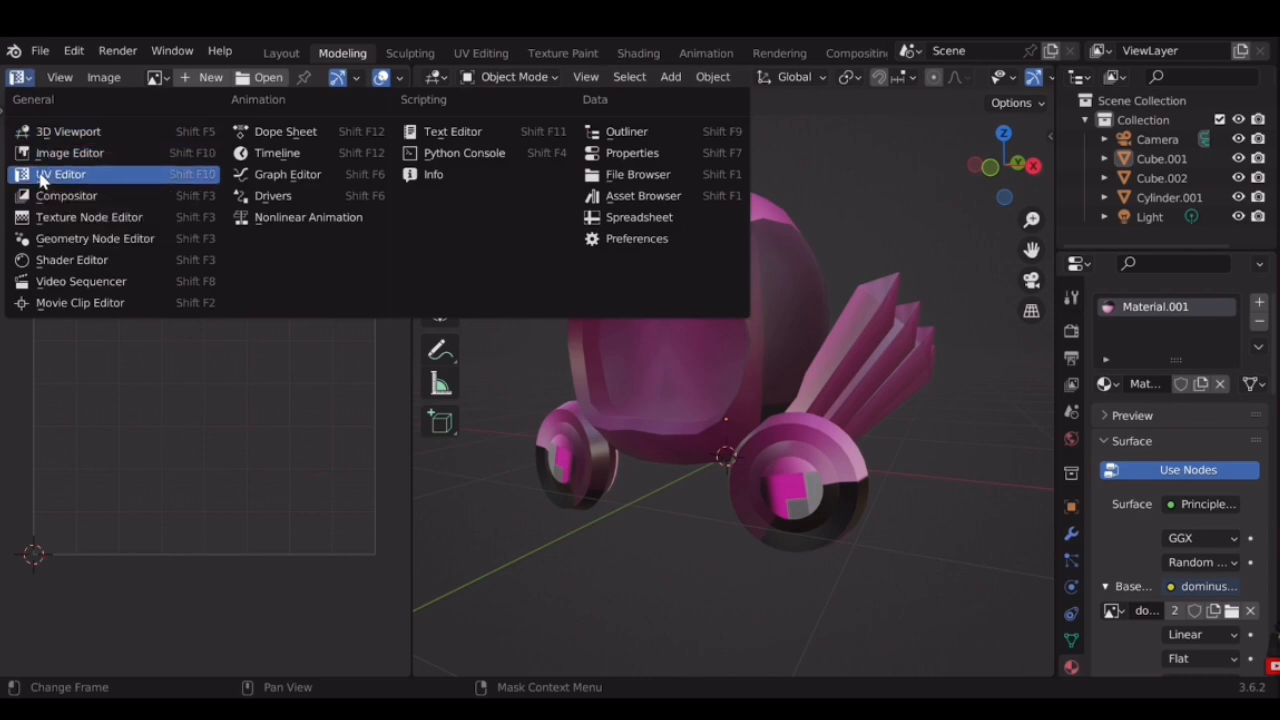
left_click(41, 176)
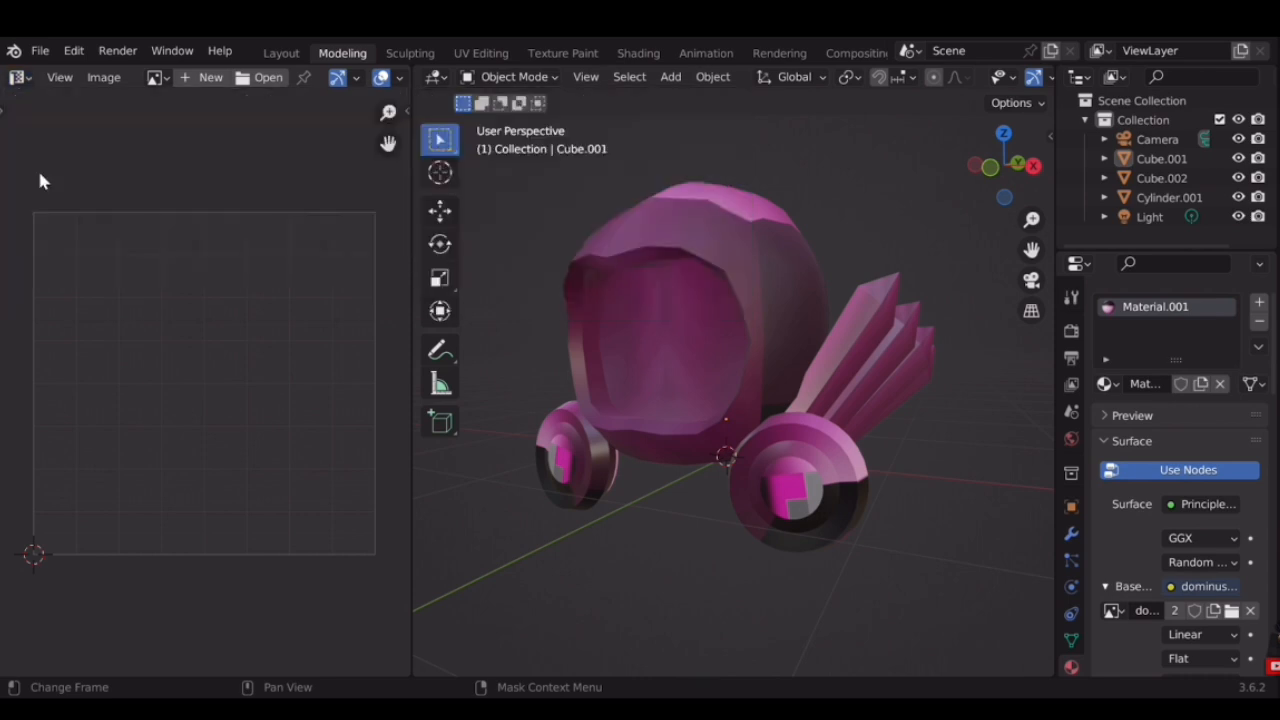
Display dominus texture.png in the UV Editor, with the whole image in view
left_click(159, 77)
left_click(197, 106)
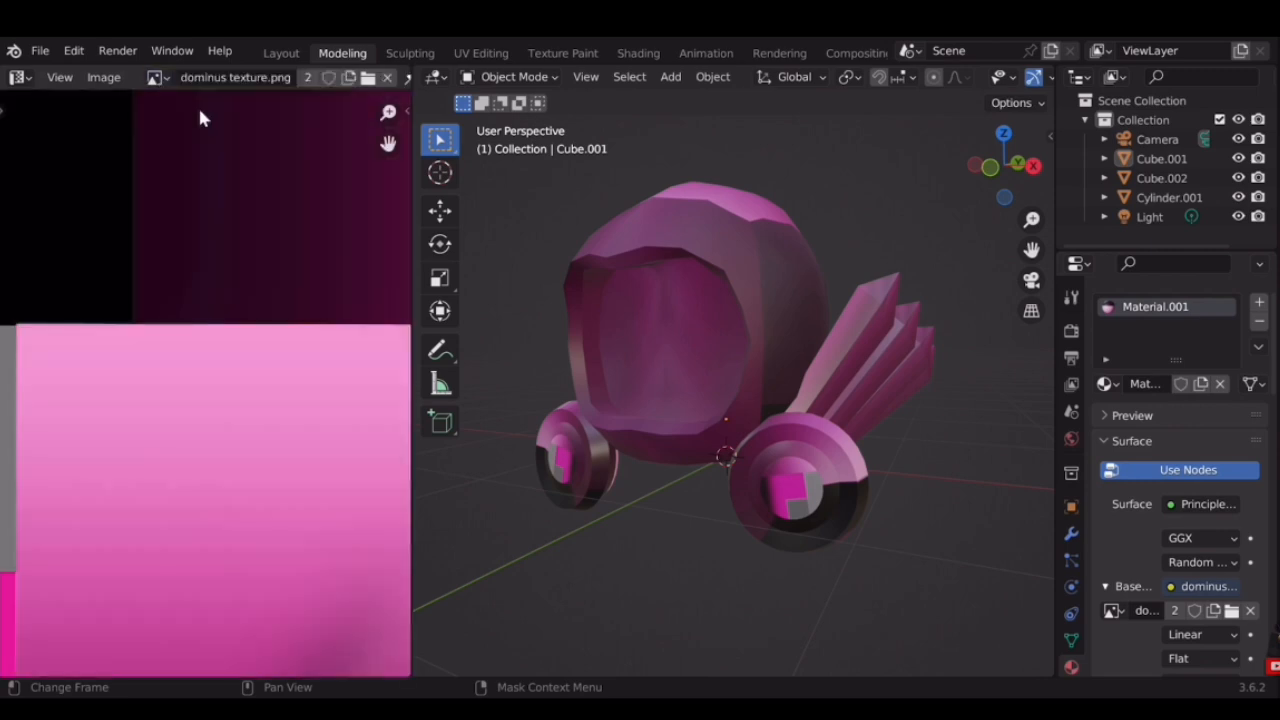
key("Home")
scroll(178, 318, "up", 1)
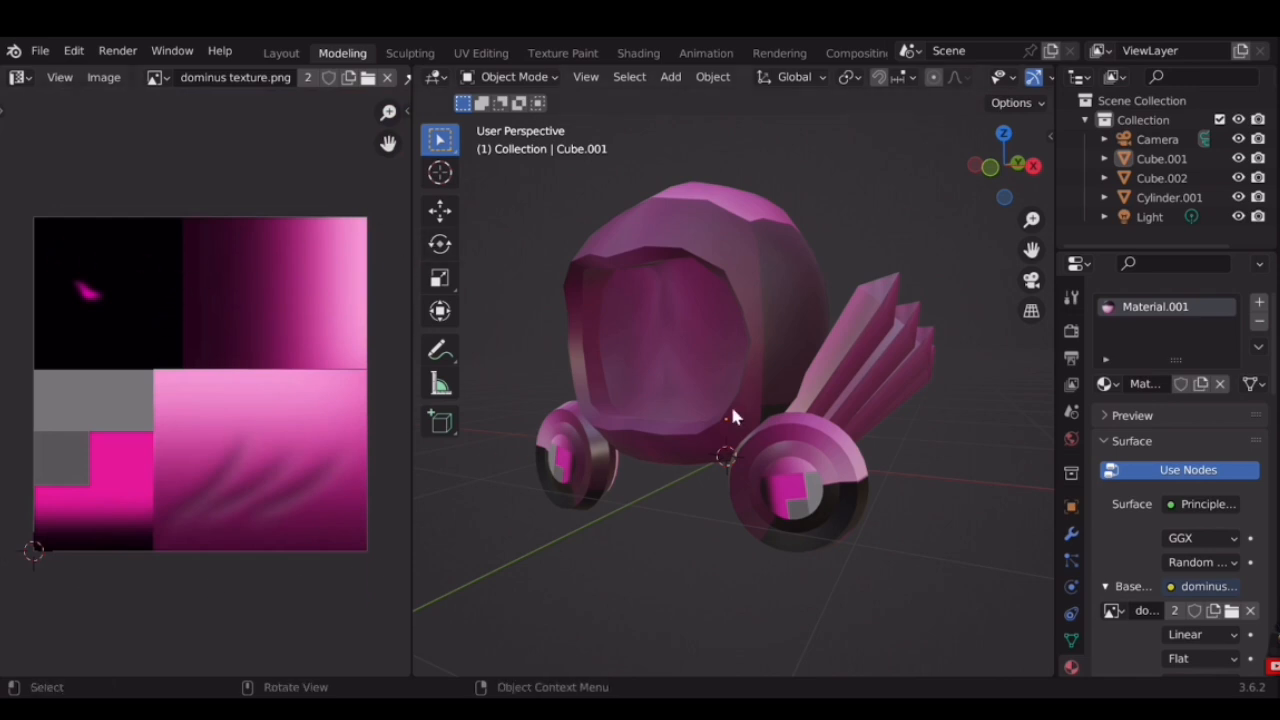
Examine the black area, gradients and solid color blocks of the dominus texture alongside the front of the hood
left_click(735, 312)
left_click(697, 616)
middle_click_drag(702, 390, 769, 417)
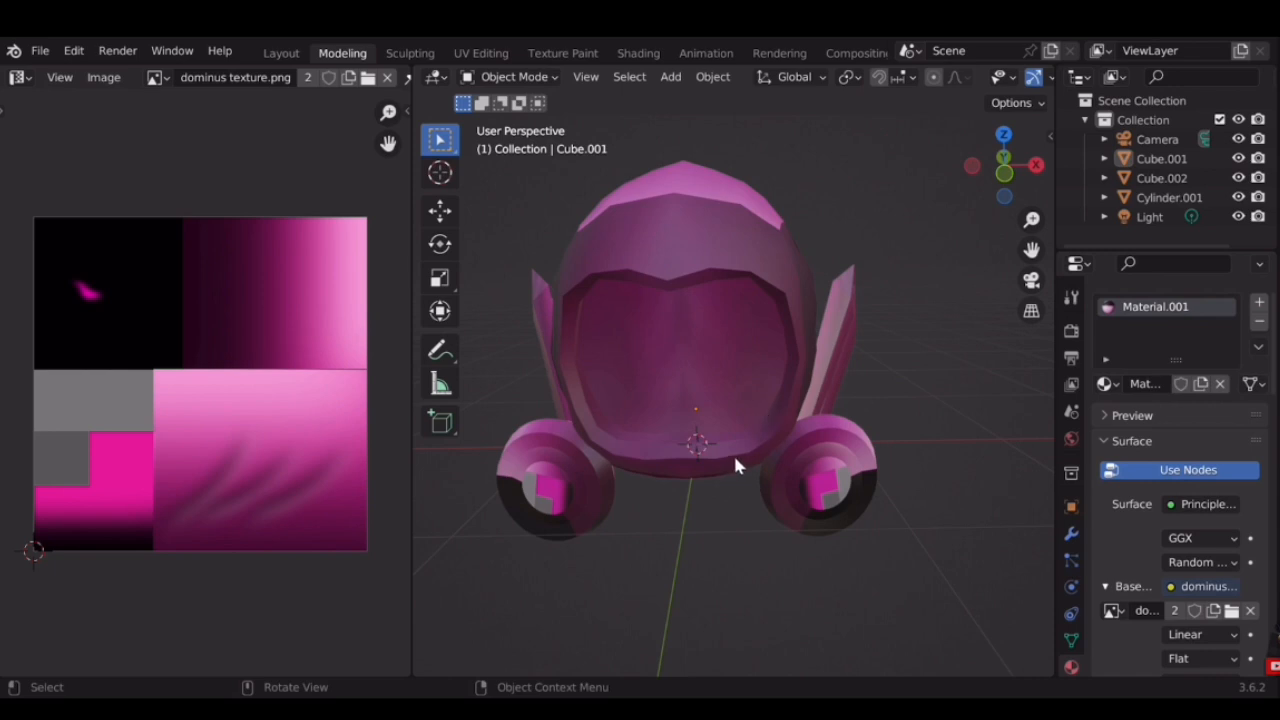
left_click(770, 307)
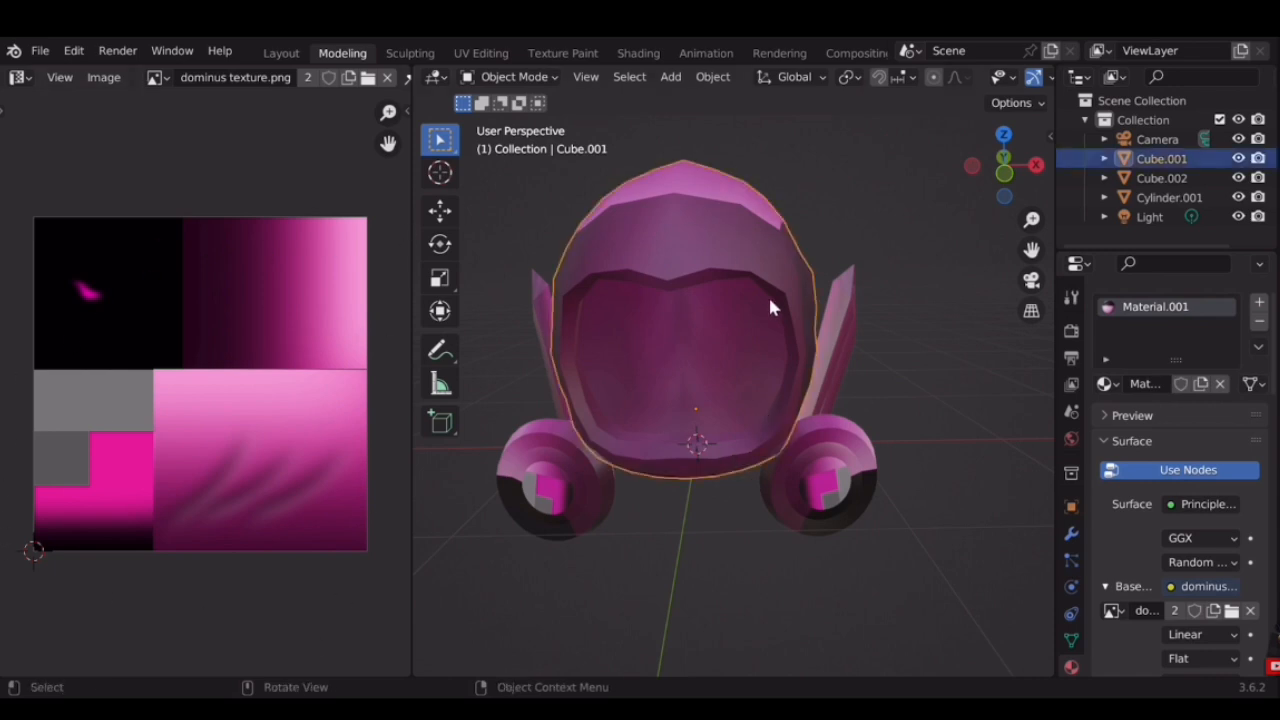
scroll(54, 366, "up", 2)
scroll(154, 320, "down", 1)
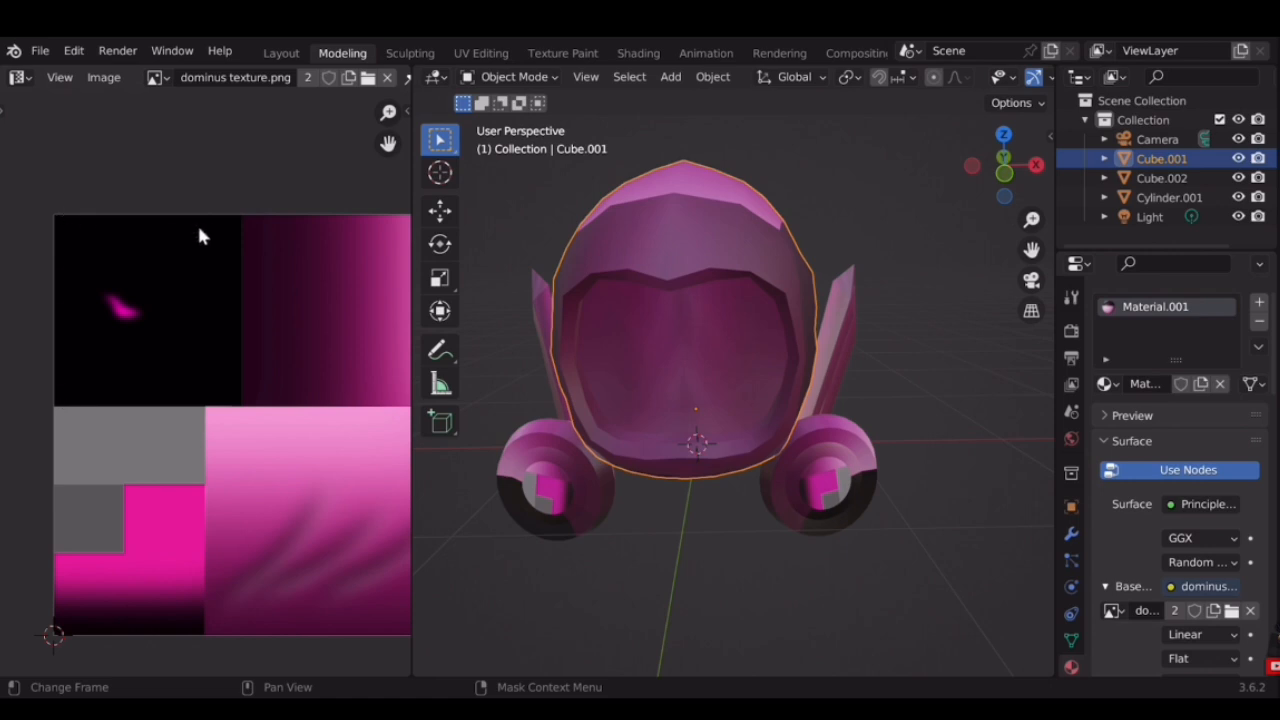
middle_click_drag(551, 307, 469, 363)
scroll(229, 334, "up", 1)
middle_click_drag(229, 334, 87, 338)
scroll(87, 338, "up", 1)
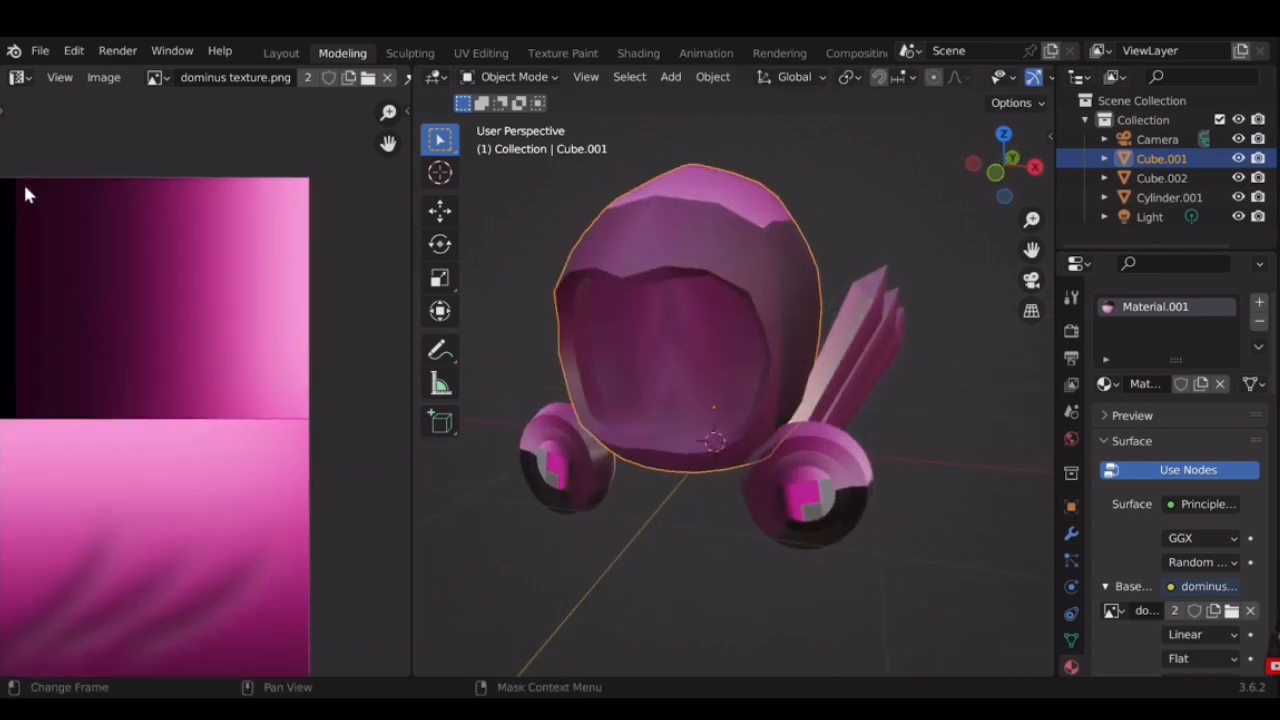
scroll(150, 437, "down", 2)
middle_click_drag(103, 464, 198, 412)
scroll(86, 361, "up", 2)
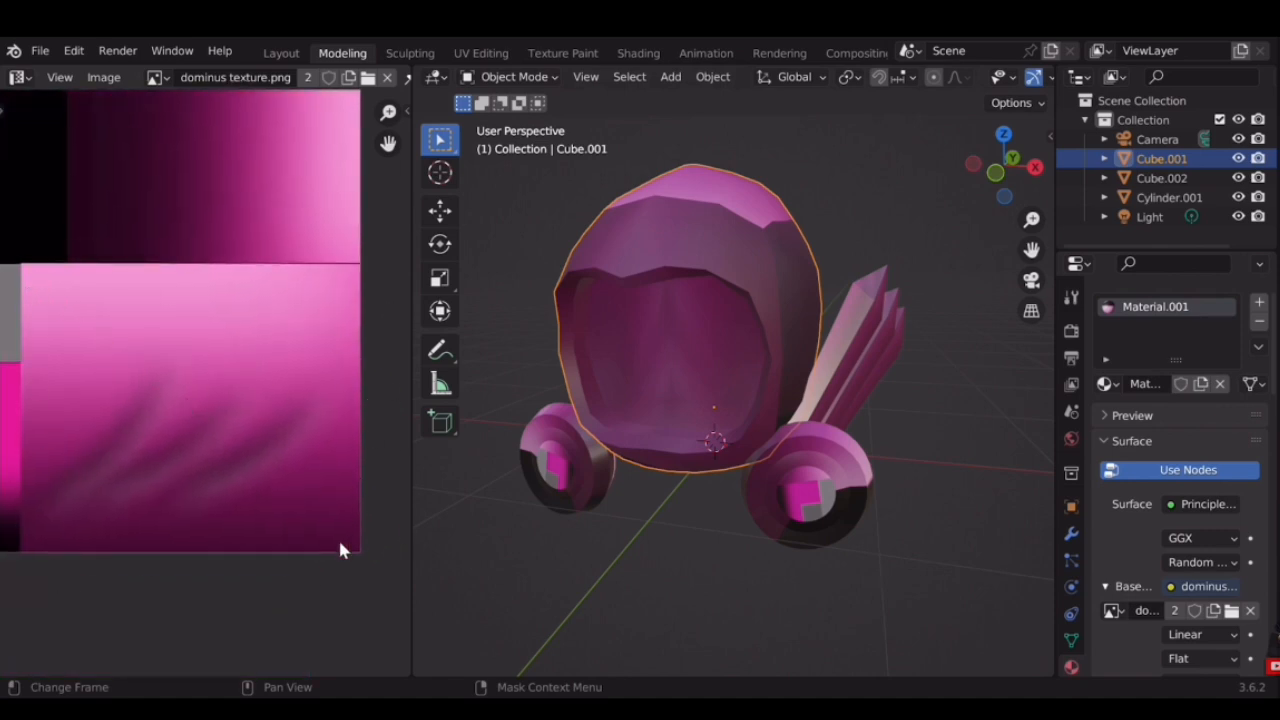
middle_click_drag(135, 428, 260, 471)
middle_click_drag(92, 466, 217, 469)
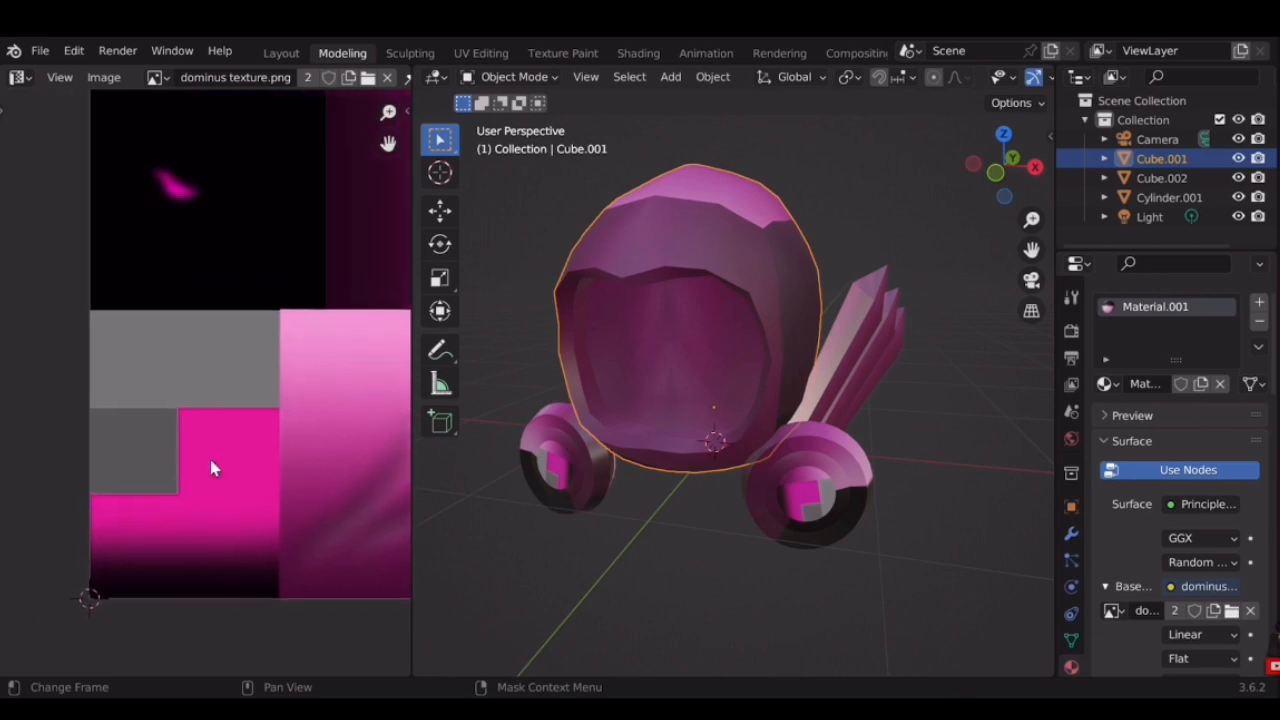
scroll(172, 368, "up", 1)
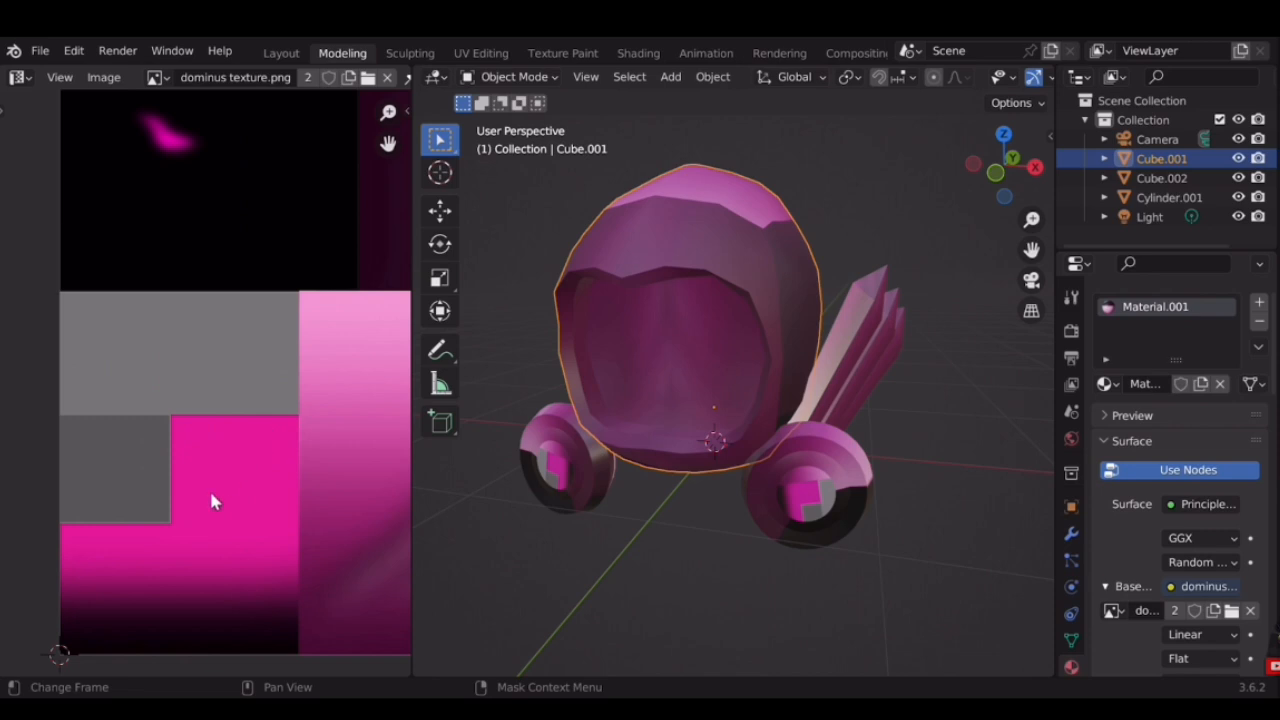
middle_click_drag(211, 500, 246, 383)
scroll(137, 435, "up", 1)
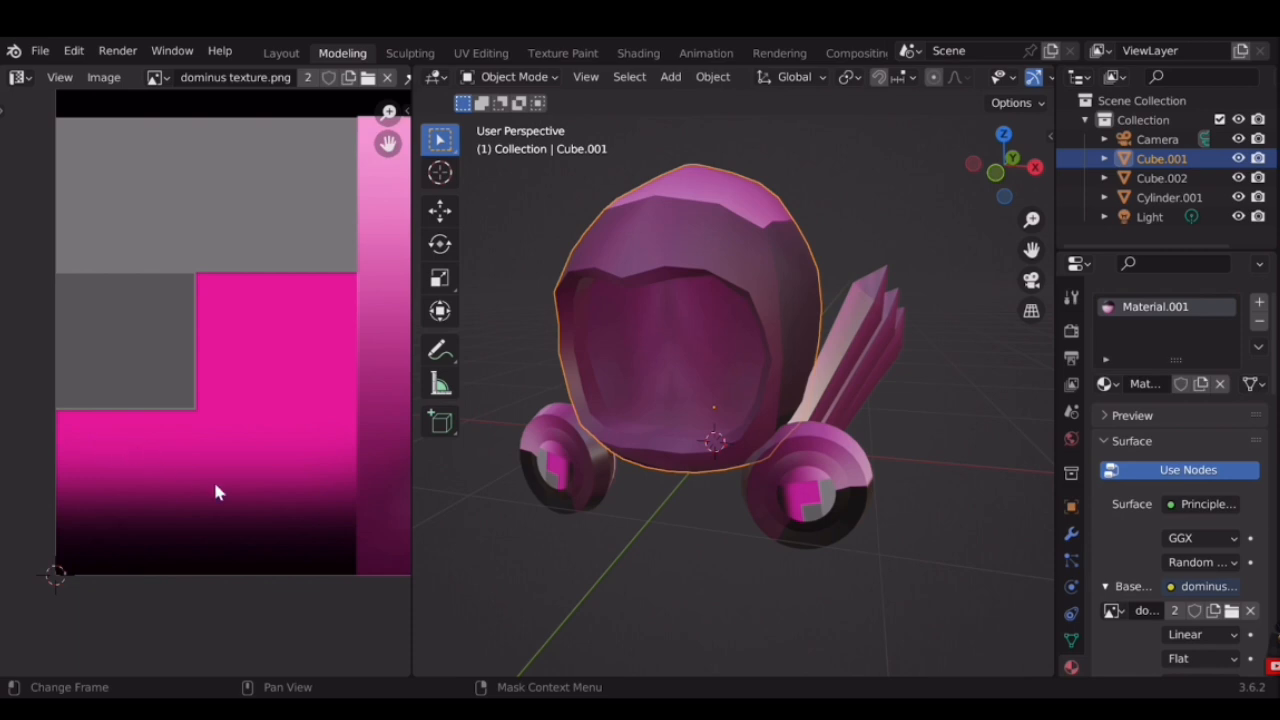
left_click(950, 500)
scroll(253, 364, "down", 3)
middle_click_drag(253, 364, 170, 339)
scroll(190, 362, "up", 1)
Enter Edit Mode on the hood, switch to face selection and select all of its faces
left_click(650, 232)
scroll(190, 362, "down", 1)
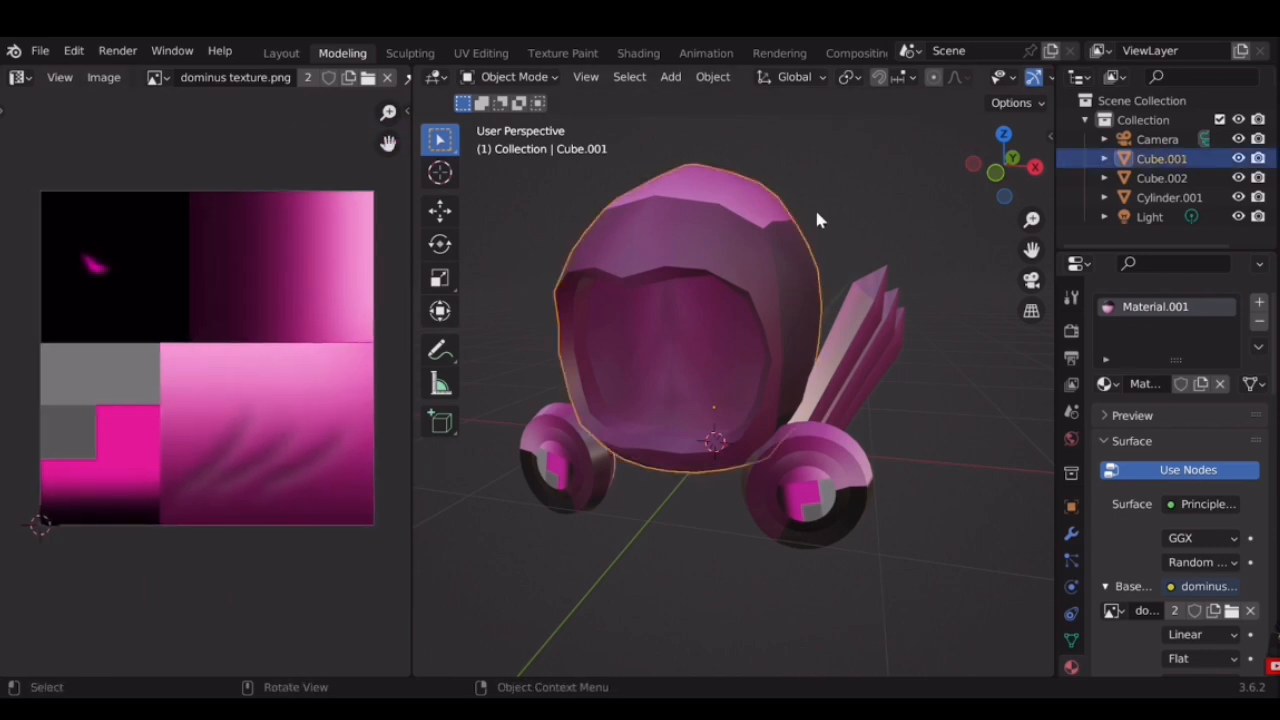
key("Tab")
key("l")
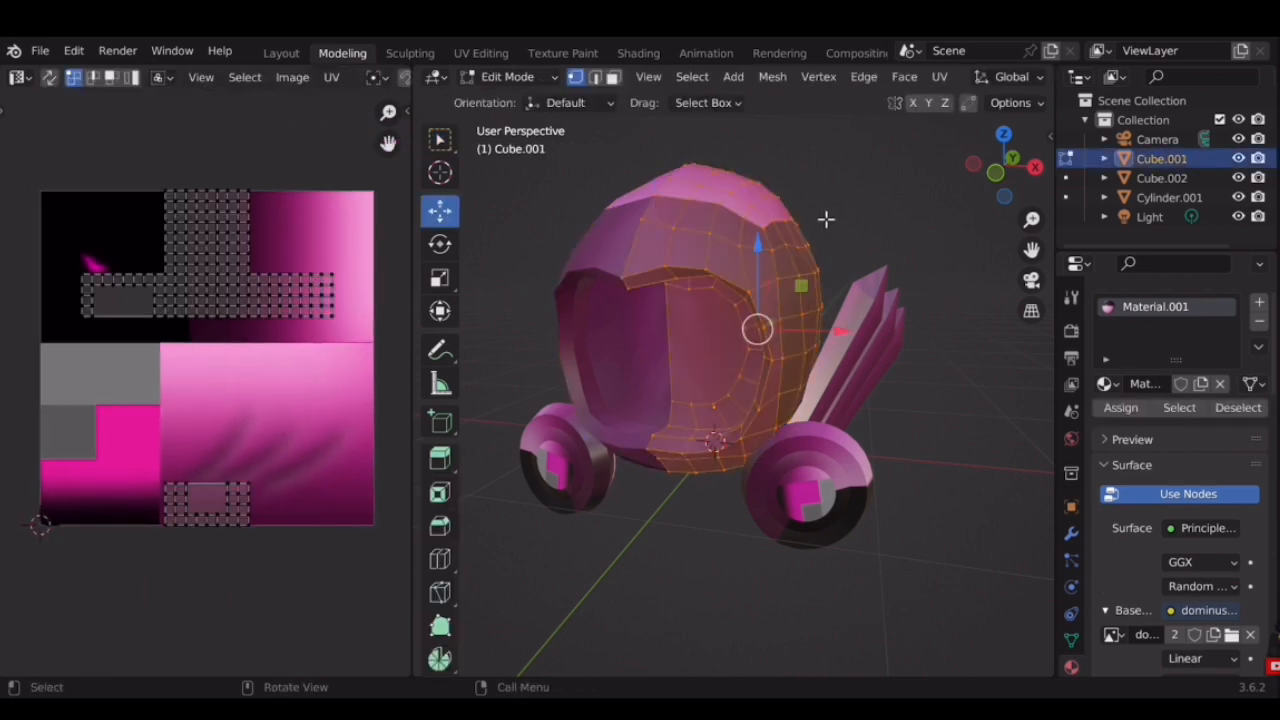
middle_click_drag(825, 219, 870, 250)
left_click(614, 77)
middle_click_drag(789, 300, 785, 360, "shift")
scroll(791, 326, "up", 3)
key("a")
scroll(265, 303, "up", 1)
scroll(265, 303, "down", 1)
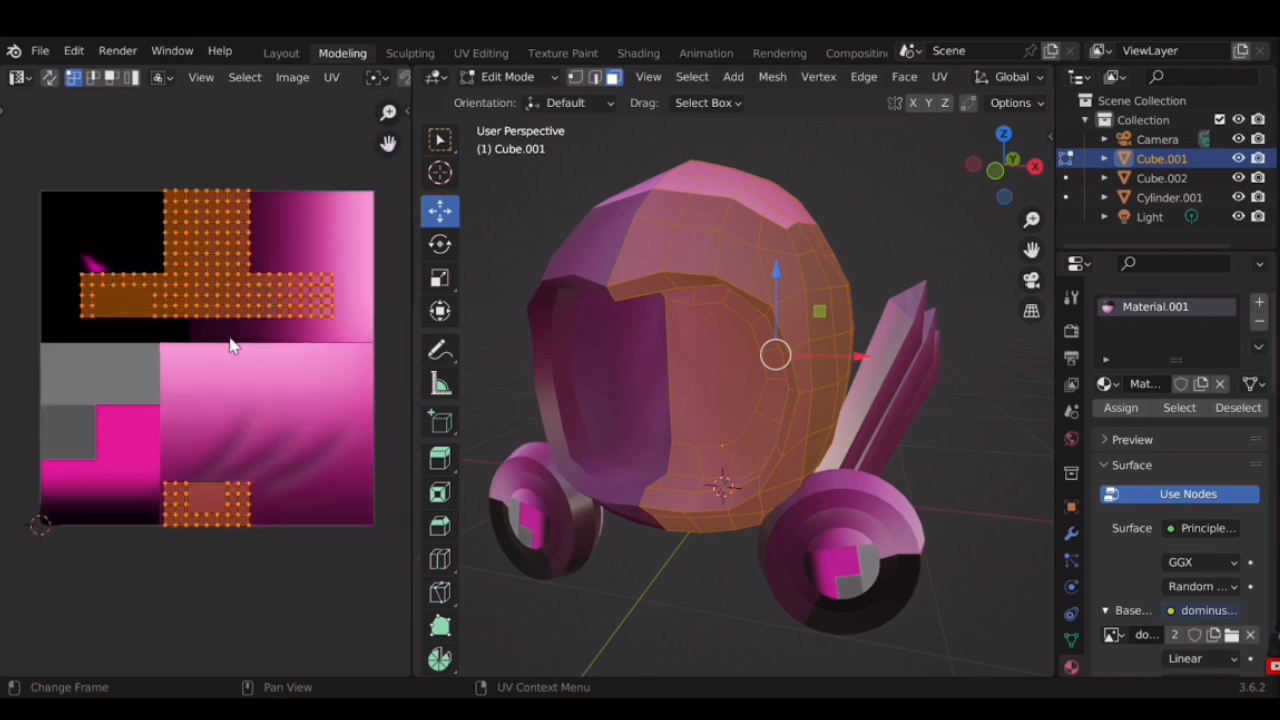
Unwrap all of the hood's selected faces onto the dominus texture
right_click(230, 302)
left_click(187, 280)
right_click(197, 276)
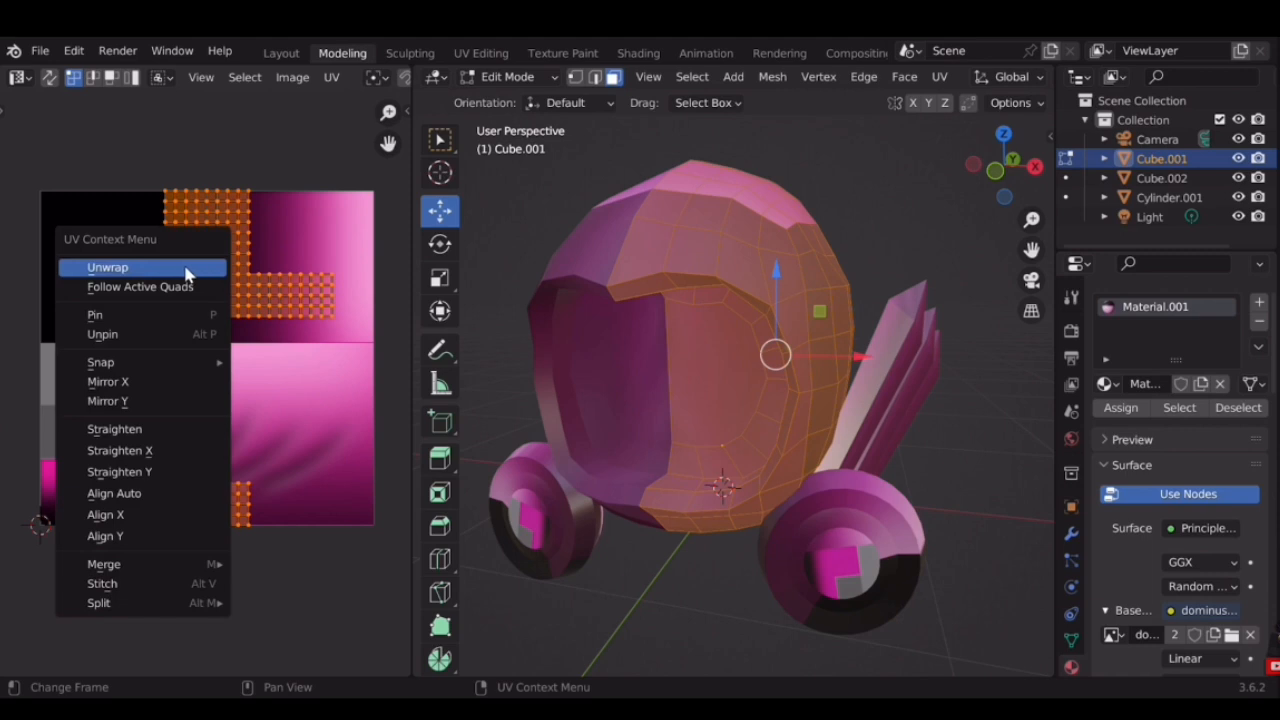
left_click(175, 268)
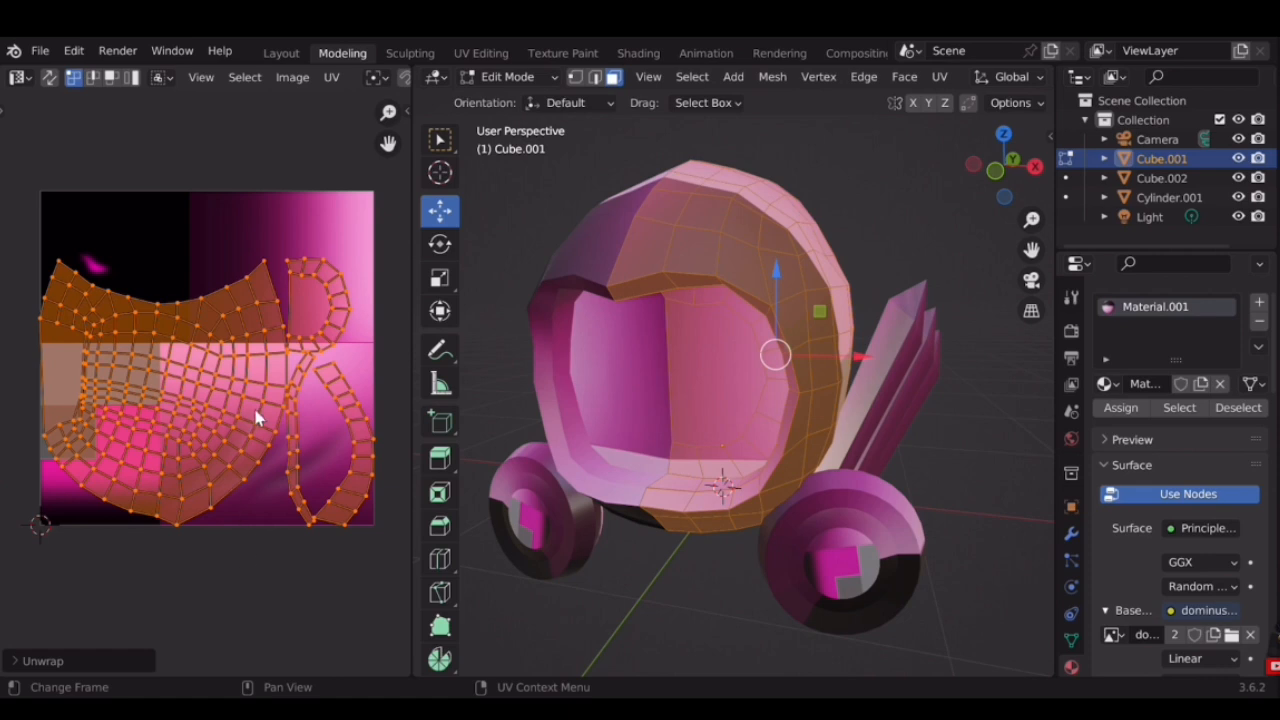
Switch the UV Editor to island selection and select the D-shaped island of the hood's unwrap
left_click(131, 79)
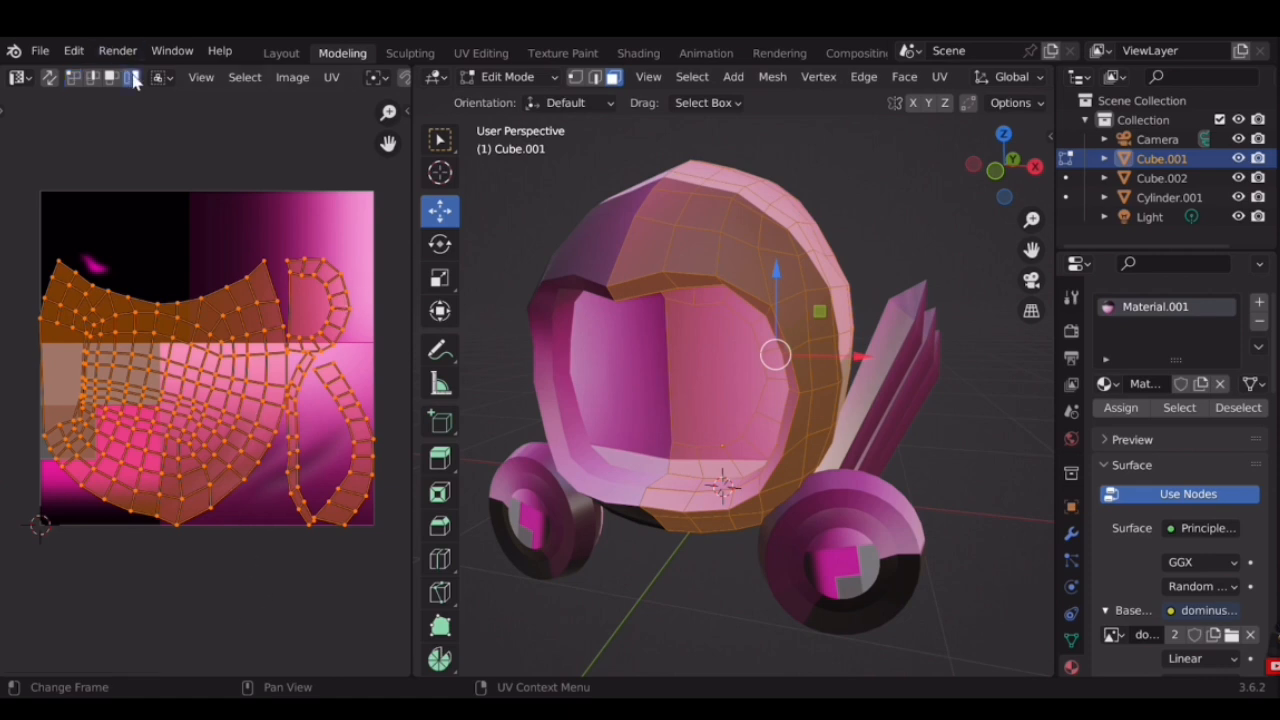
left_click(311, 177)
mouse_move(284, 329)
middle_mouse_down("shift")
mouse_move(260, 314)
mouse_move(297, 319)
middle_mouse_up("shift")
scroll(297, 319, "up", 1)
middle_click_drag(748, 503, 690, 410)
middle_click_drag(675, 270, 746, 368)
middle_click_drag(92, 397, 160, 407, "shift")
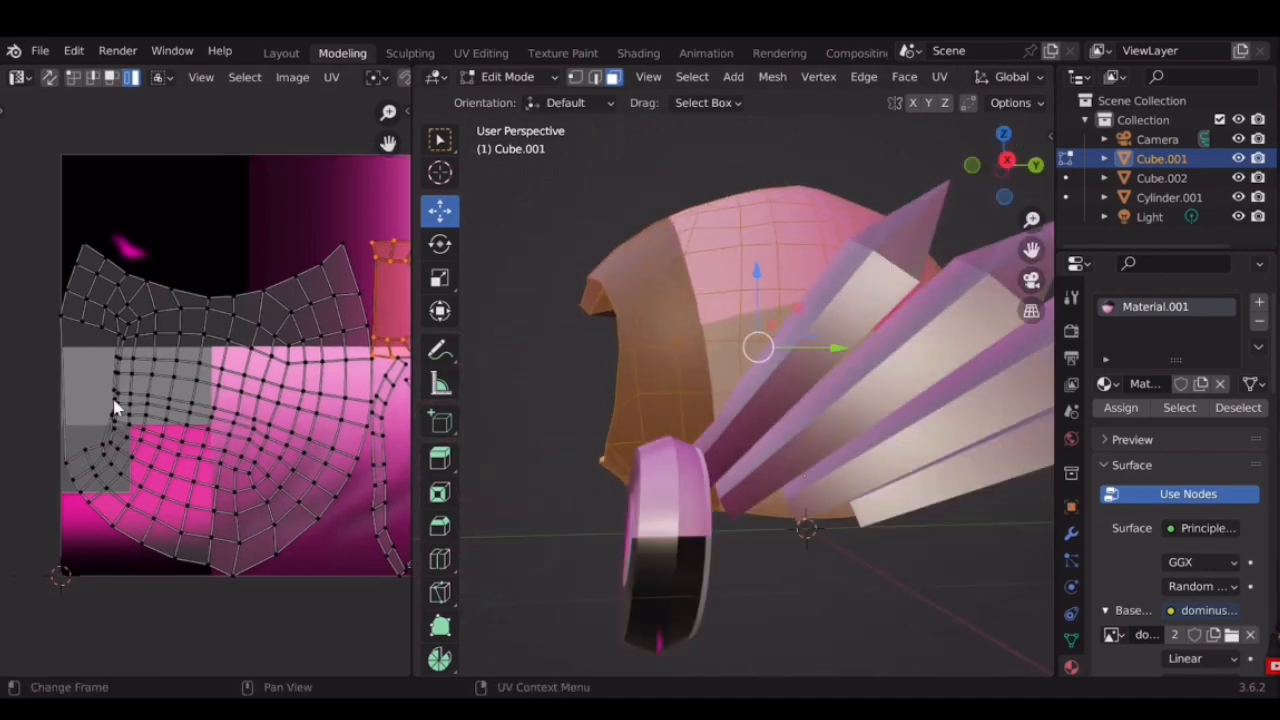
Rotate the large hood shell's UV island about a quarter turn and scale it down
left_click(88, 380)
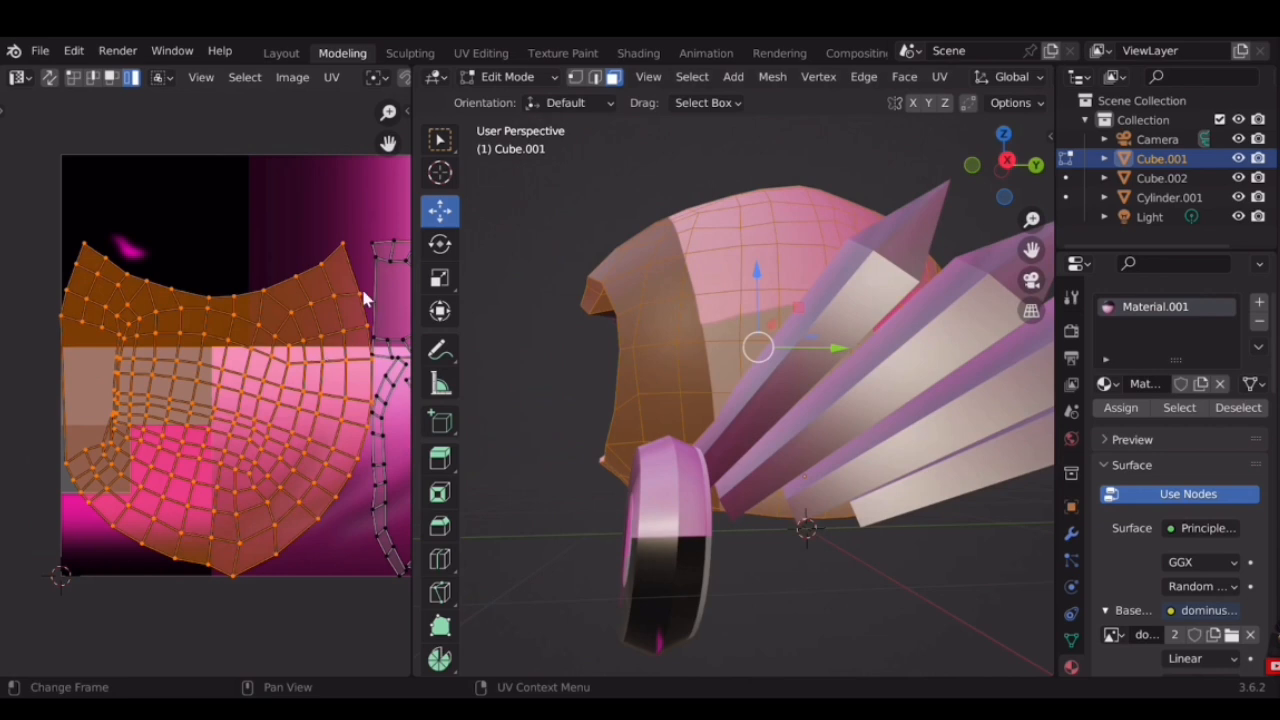
key("r")
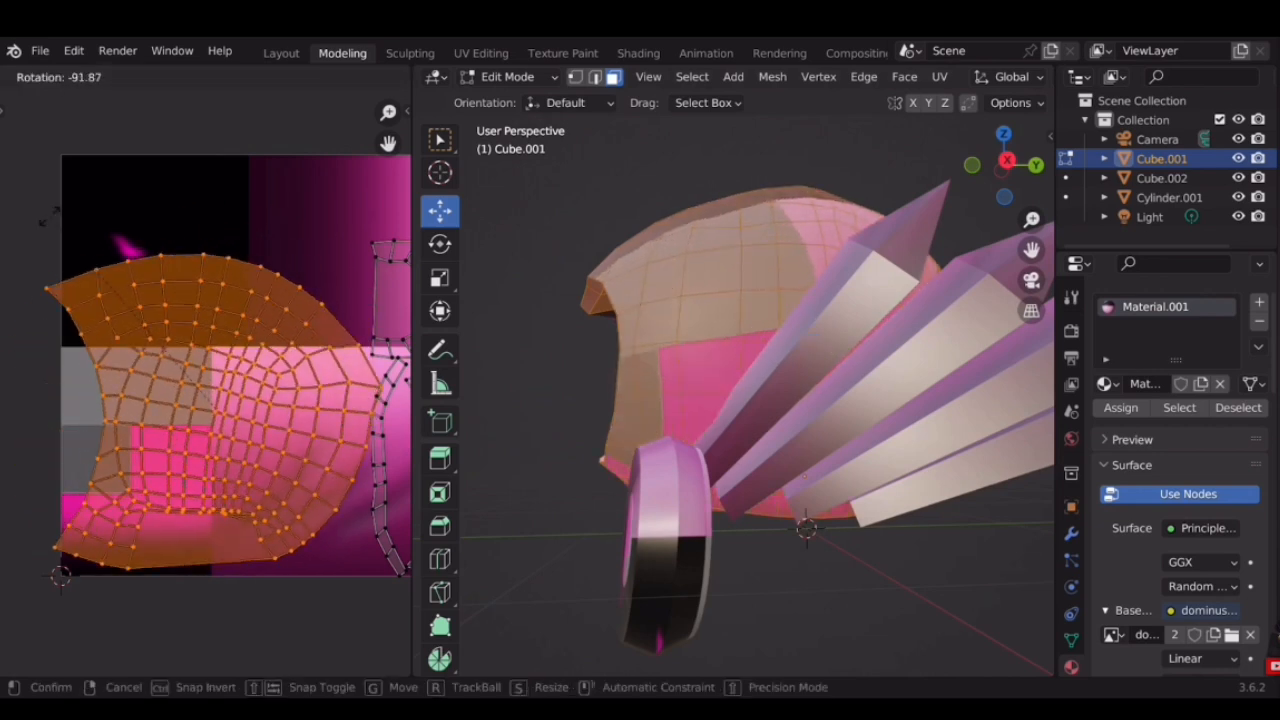
left_click(49, 216)
key("s")
left_click(281, 255)
Try moving the curved rim strip's UV island slightly left over the pink gradient
middle_click_drag(738, 280, 734, 328)
middle_click_drag(405, 438, 290, 430)
left_click(262, 426)
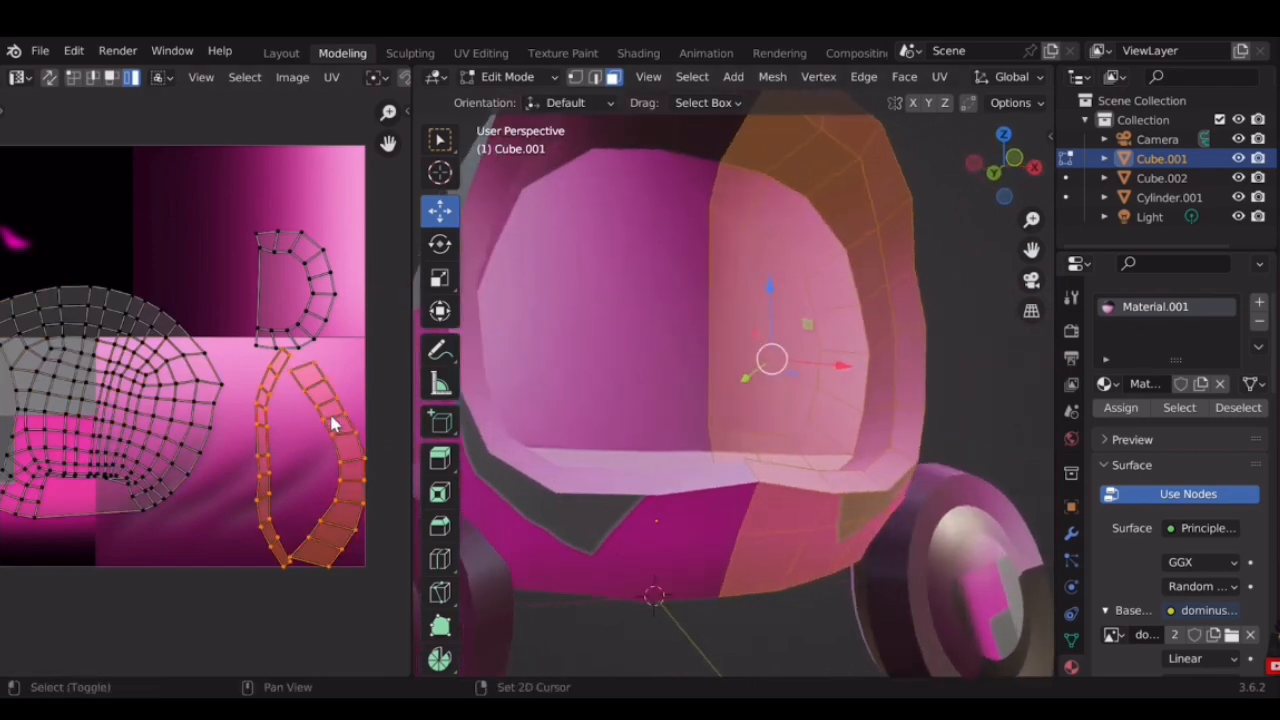
key("g")
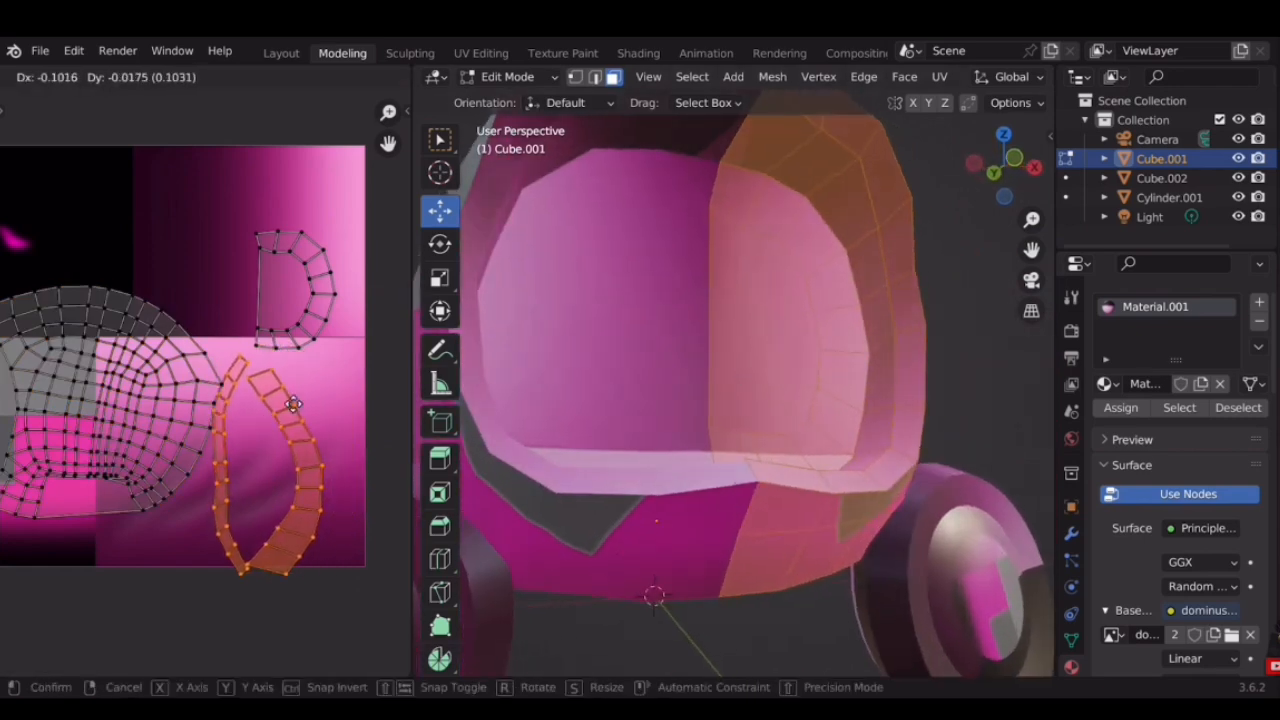
left_click(297, 417)
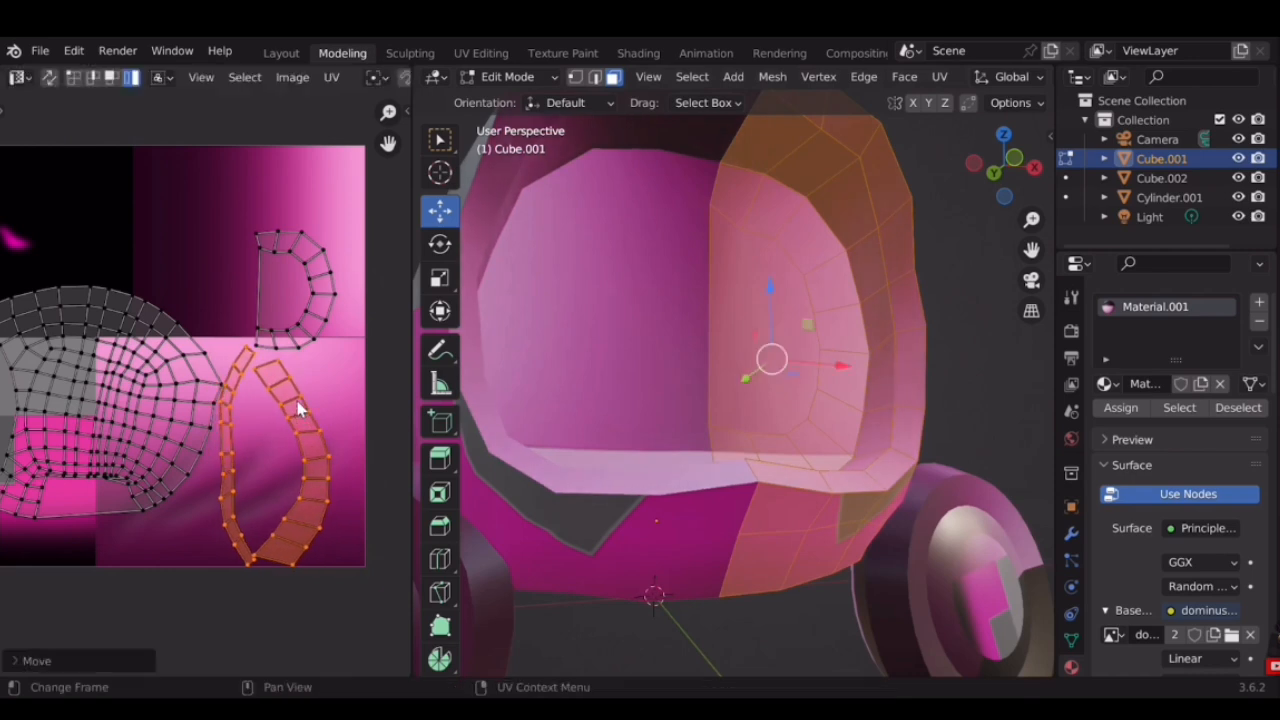
Move the D-shaped face-opening island up and left within the dark-to-pink gradient
left_click(297, 286)
key("g")
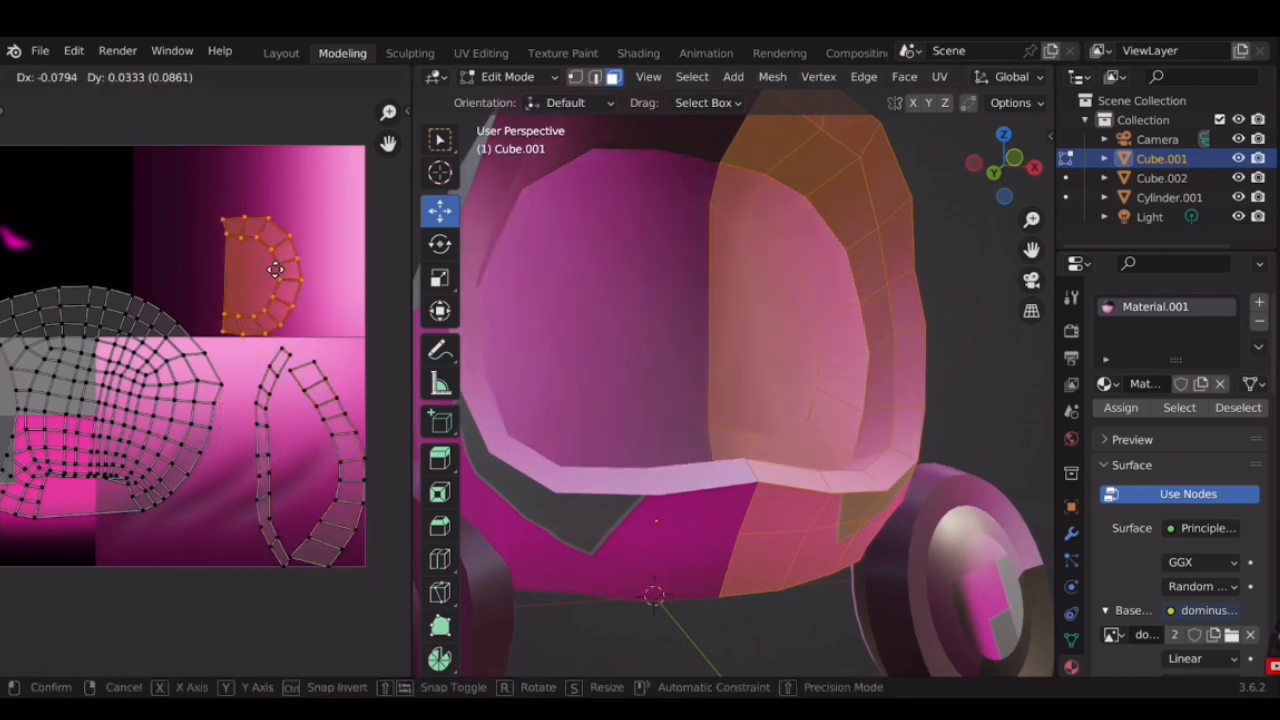
left_click(267, 252)
Move the large hood shell's UV island down and right, further over the pink gradient of the texture
middle_click_drag(282, 300, 349, 393)
left_click(145, 490)
key("g")
left_click(213, 496)
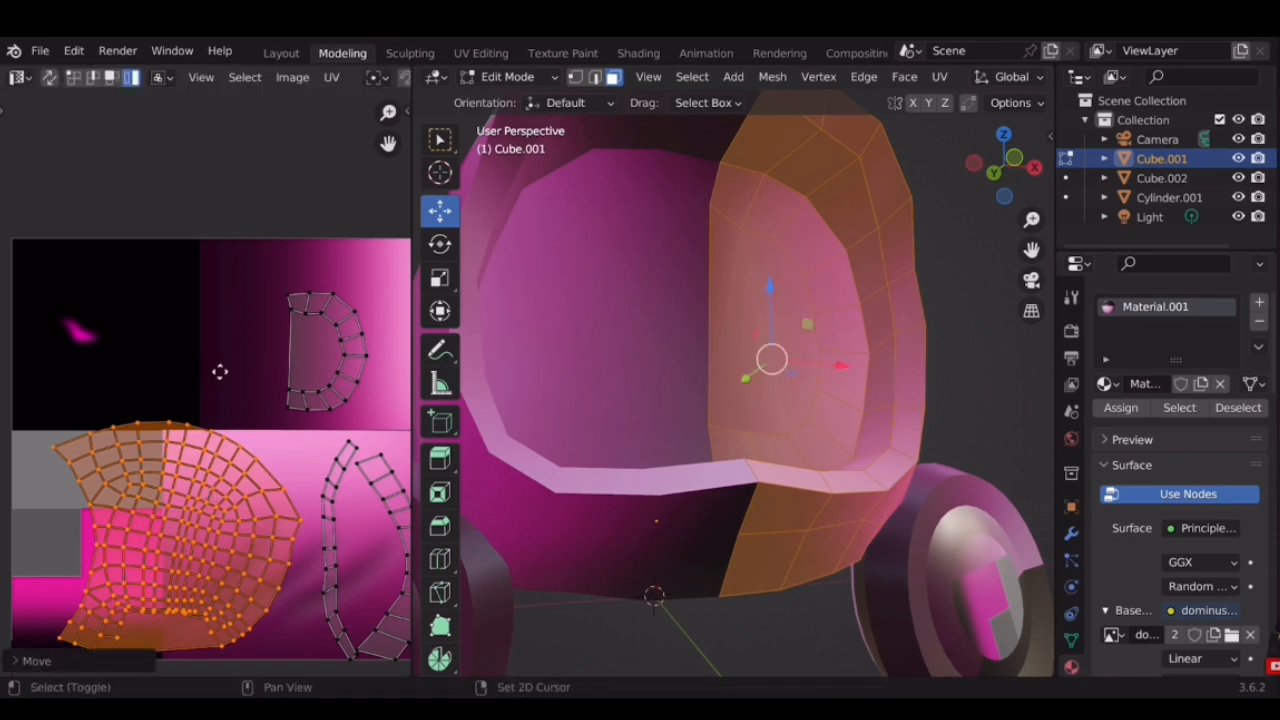
Move the D-shaped face-opening island onto the black area of the texture, beside the small pink eye mark
middle_click_drag(201, 354, 235, 370)
left_click(368, 362)
key("g")
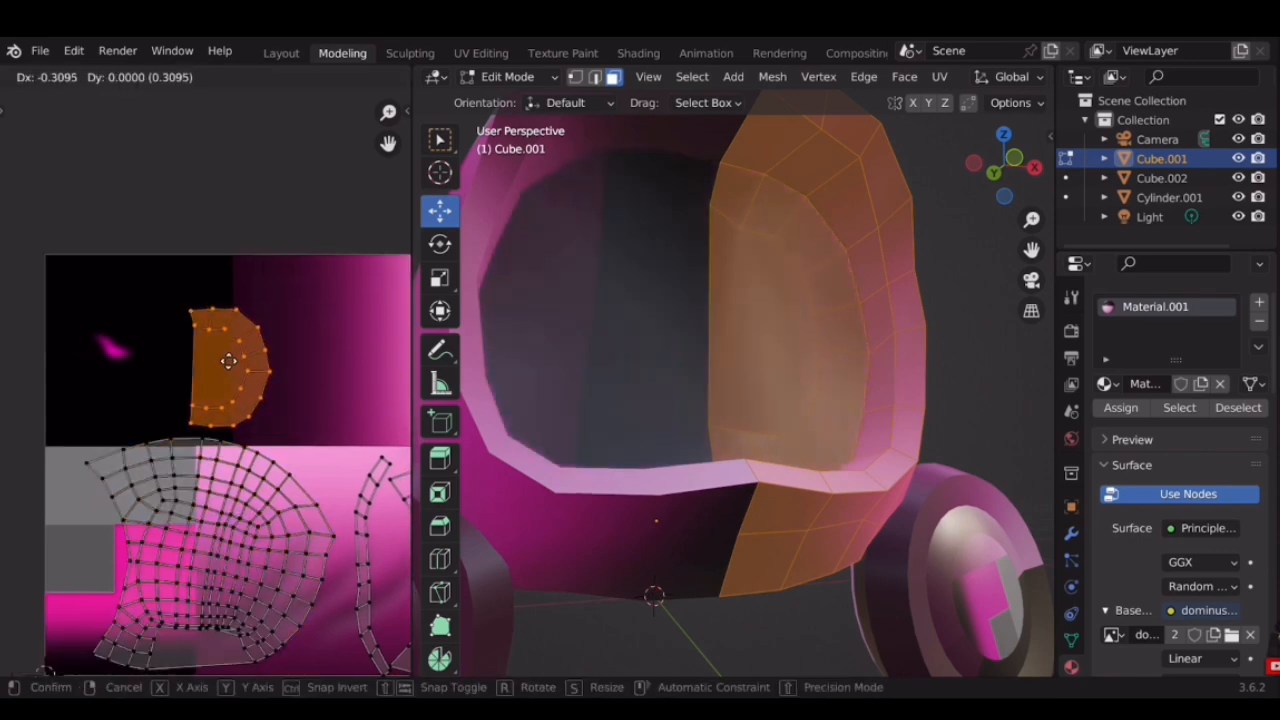
left_click(186, 350)
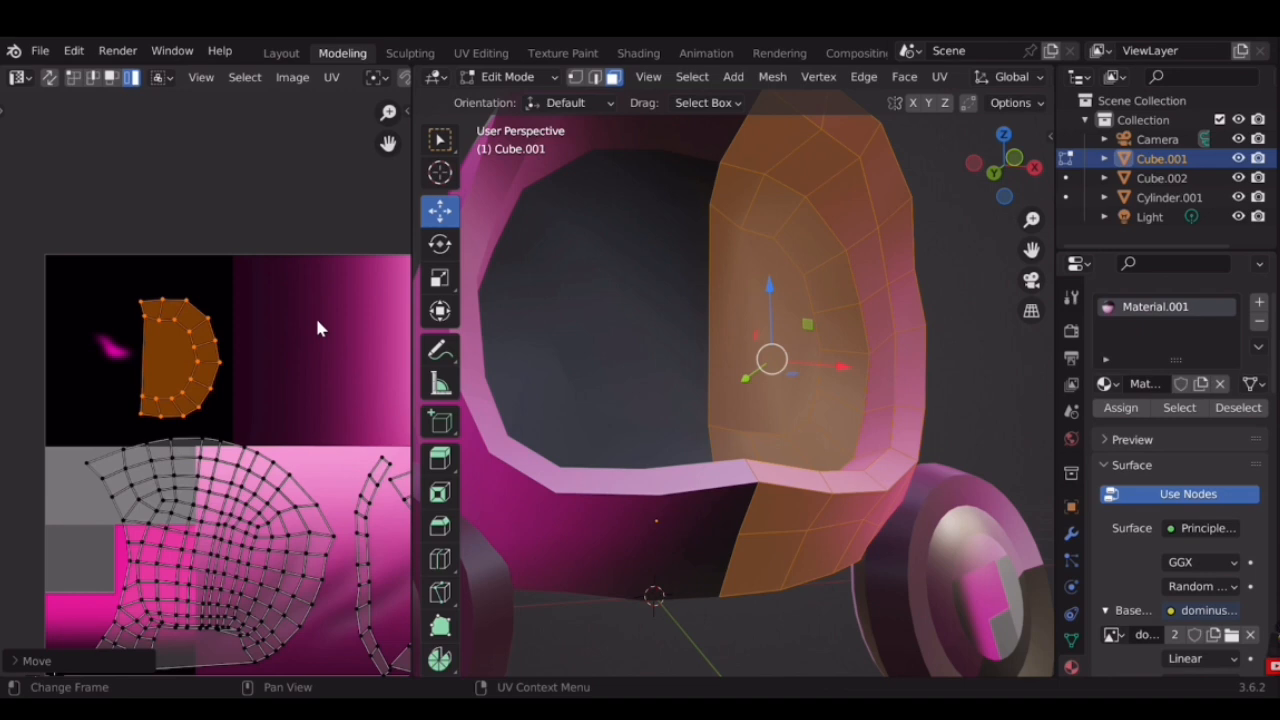
Mirror the D-shaped face-opening UV island horizontally and place it over the pink eye mark on the black area
key("g")
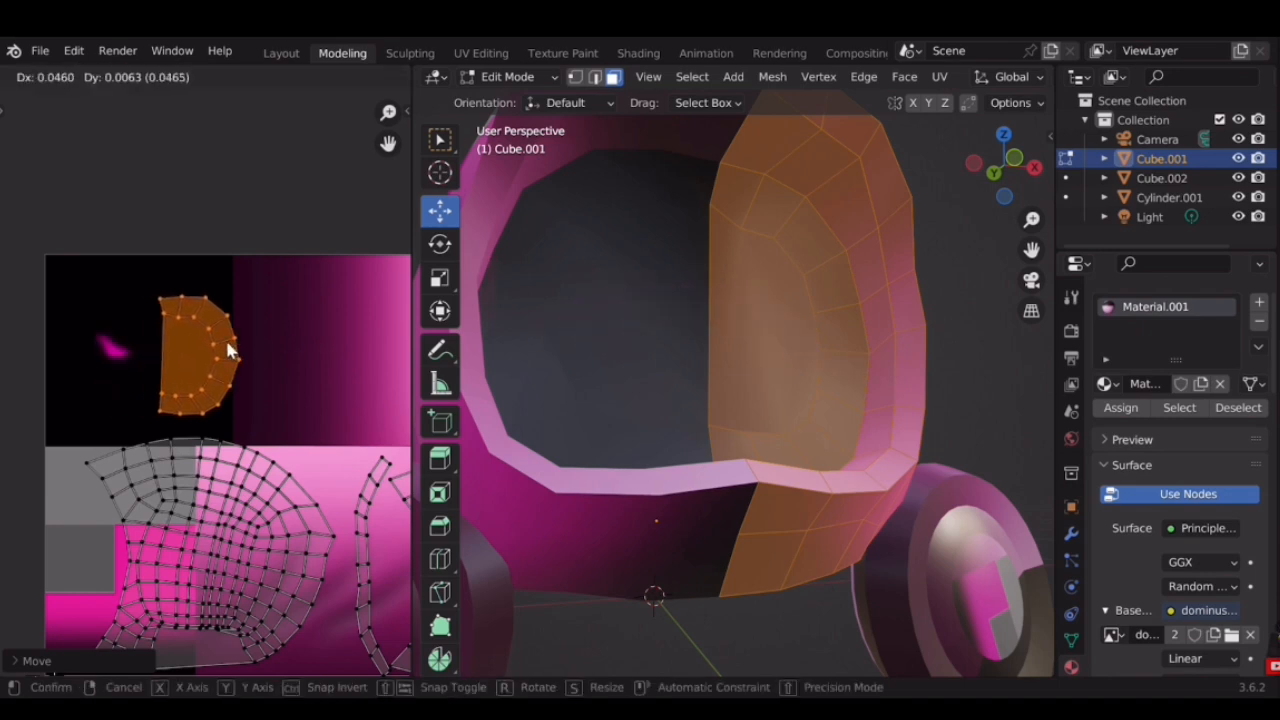
left_click(230, 350)
key("s")
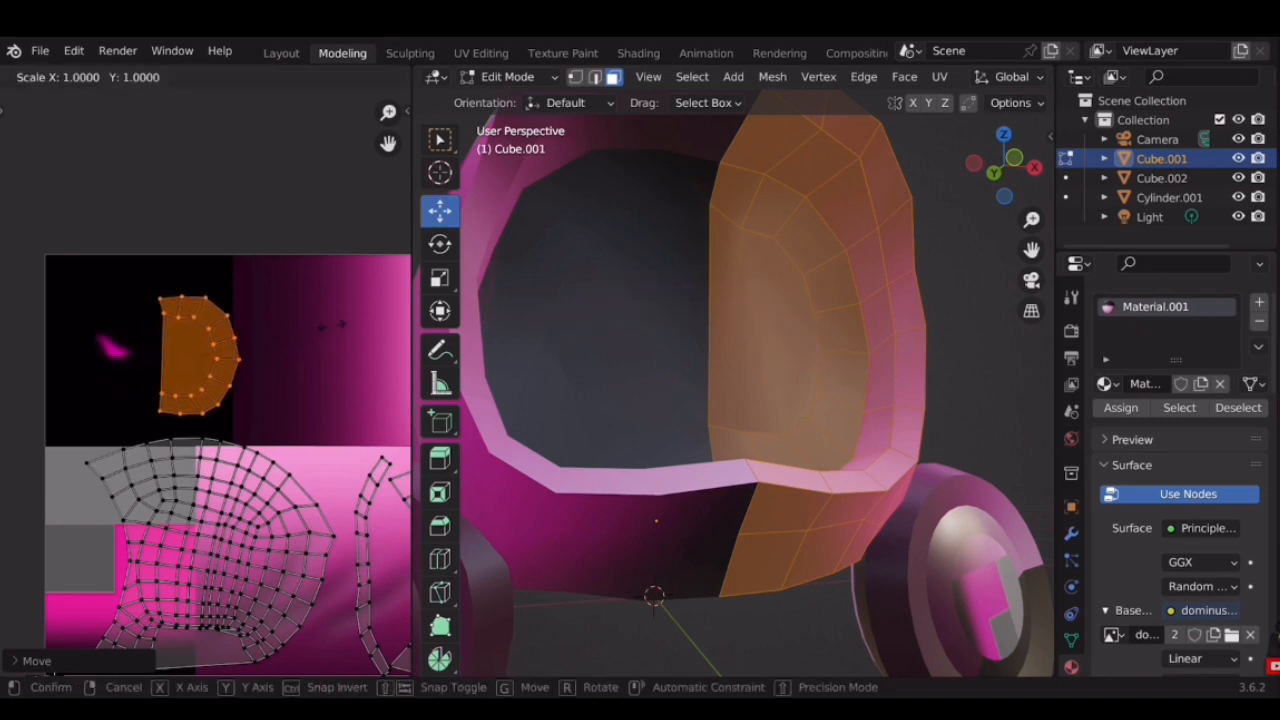
key("x")
left_click(91, 337)
key("g")
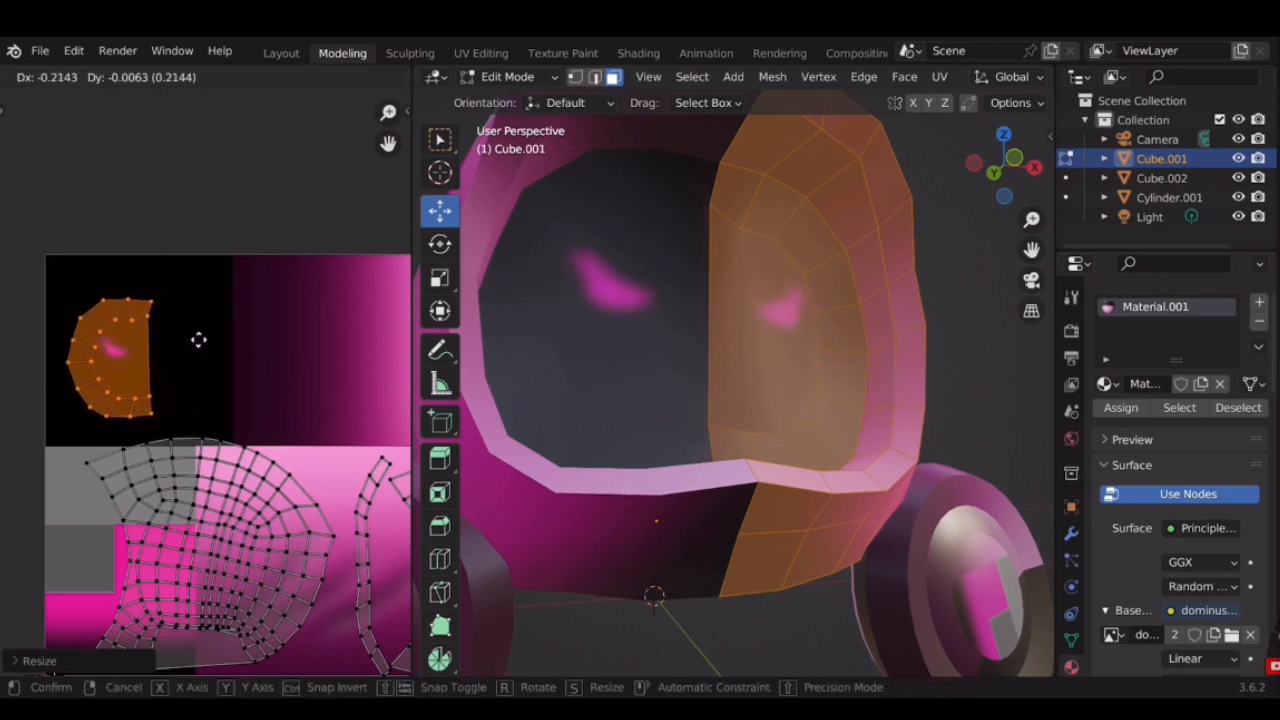
left_click(194, 340)
middle_click_drag(651, 331, 714, 339)
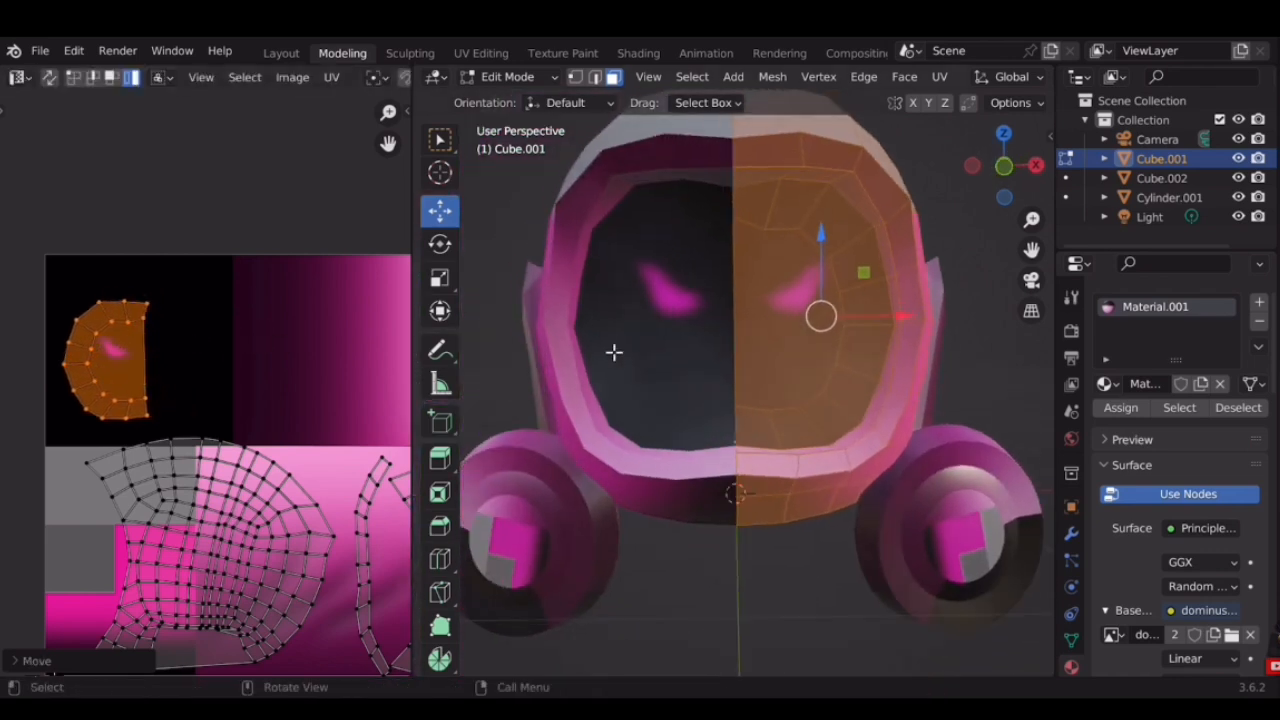
Fine-tune the size and position of the D-shaped face island around the eye mark to adjust the eyes on the hood
scroll(141, 325, "up", 1)
key("s")
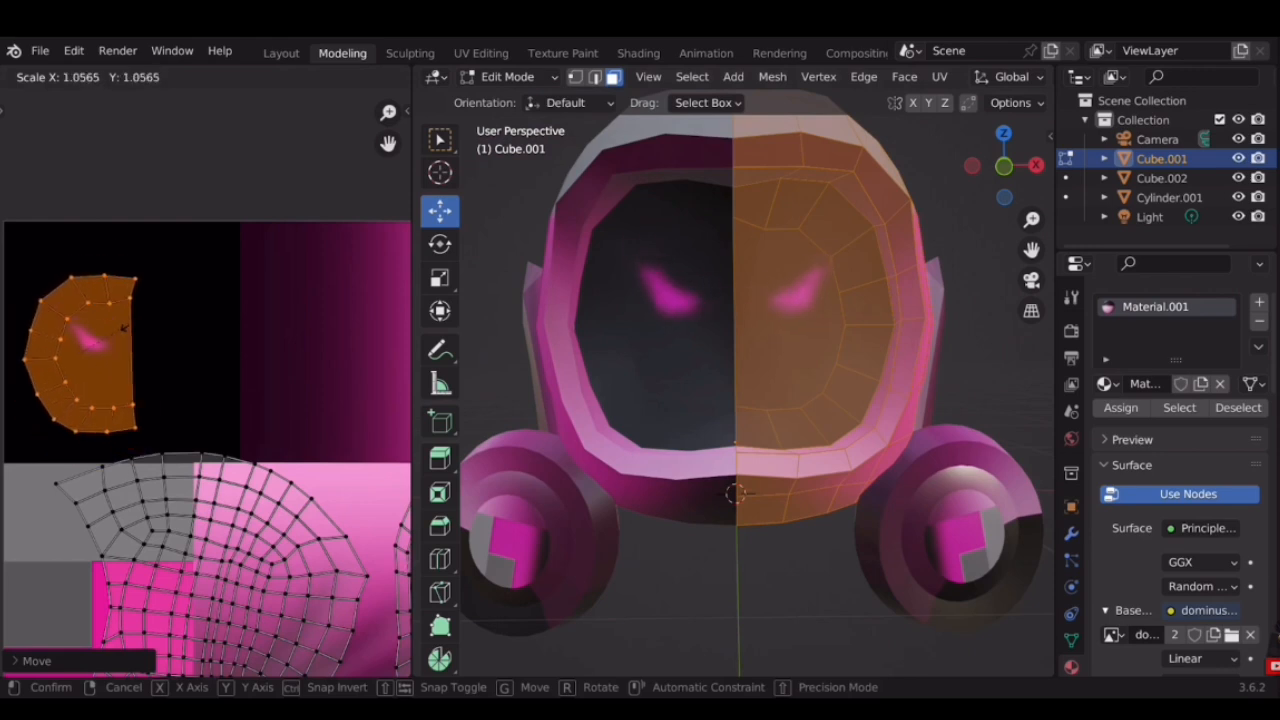
left_click(143, 319)
key("g")
left_click(167, 326)
key("s")
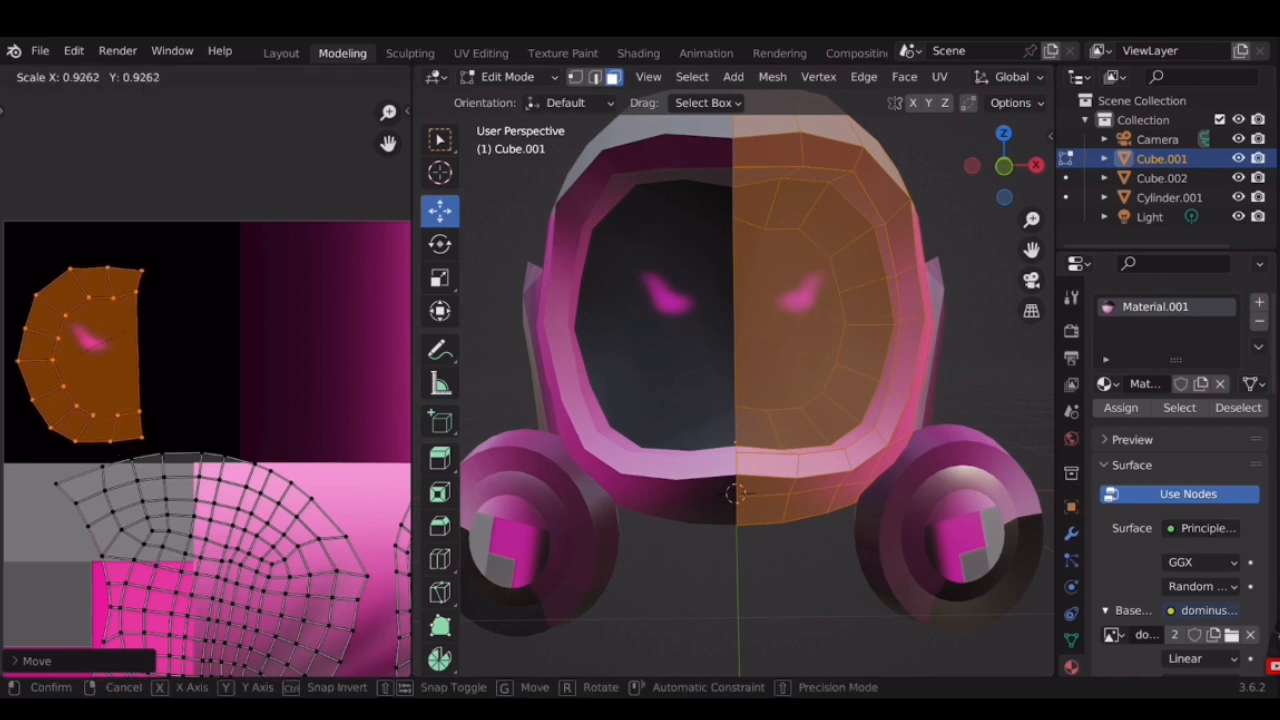
left_click(160, 320)
key("g")
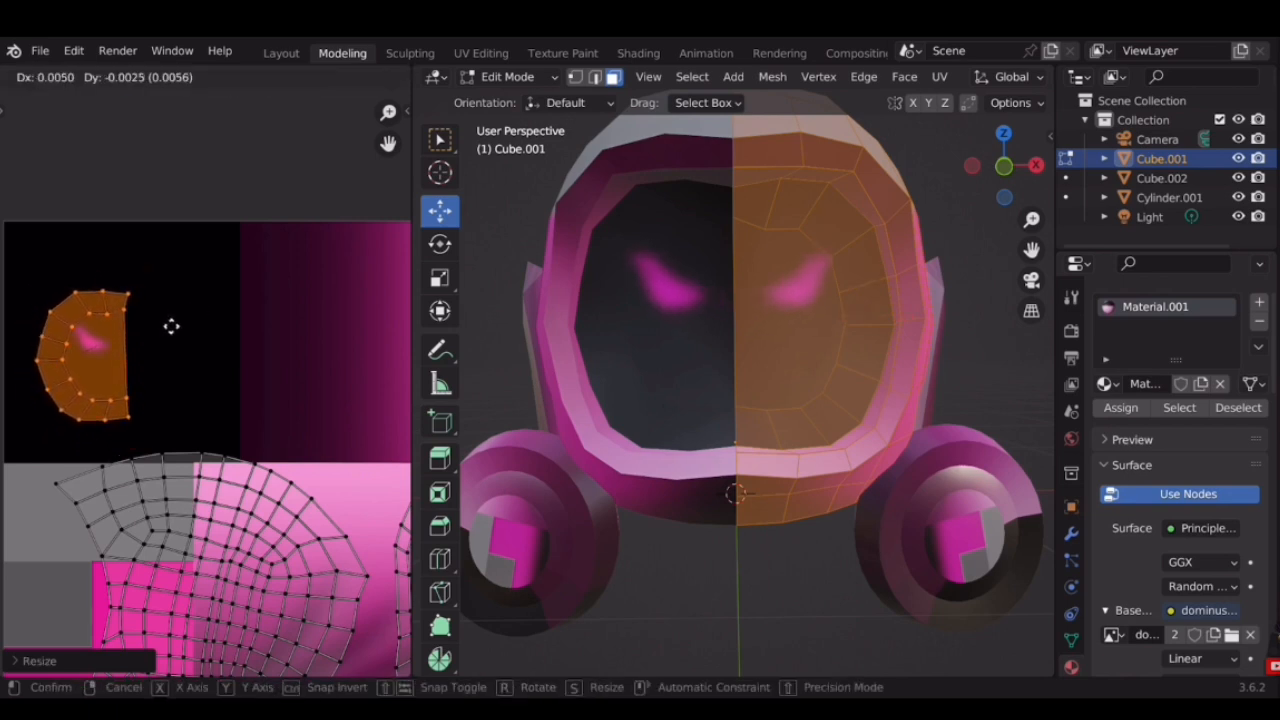
left_click(171, 326)
scroll(908, 412, "down", 2)
middle_click_drag(912, 412, 731, 385)
left_click(947, 362)
key("Tab")
key("Tab")
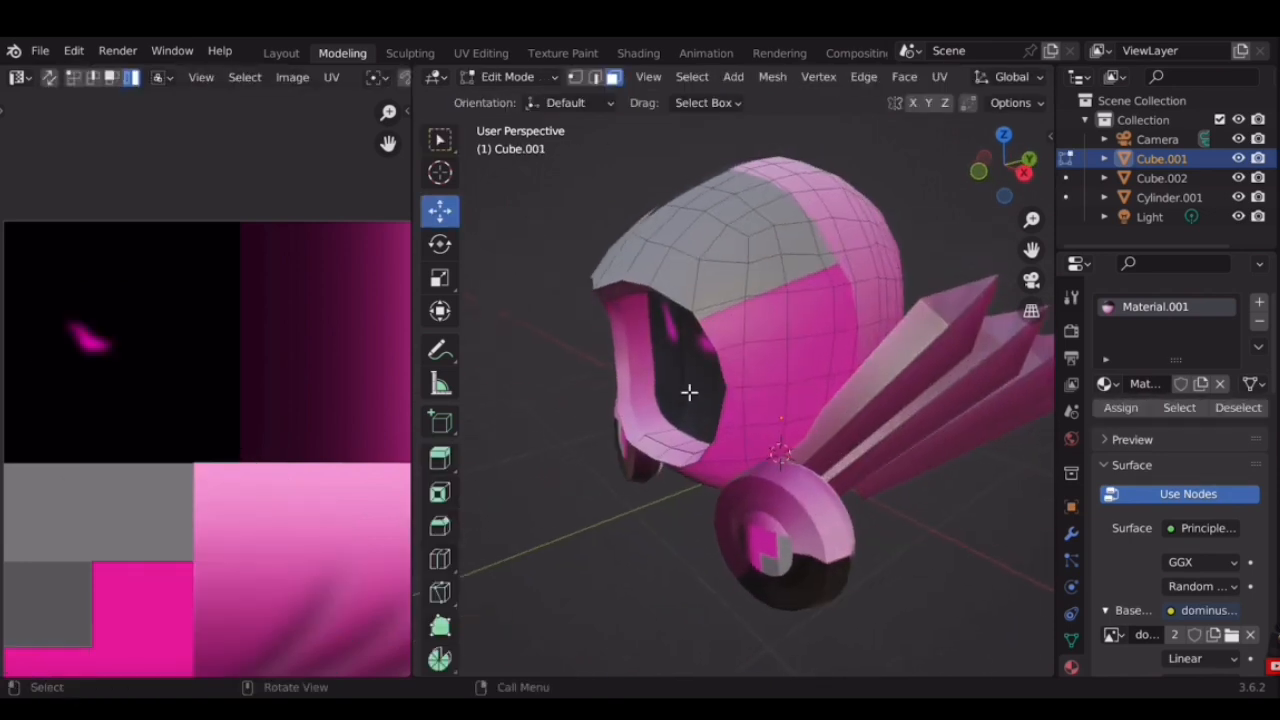
Select the whole mesh, then shrink the two curved rim strip islands and place them on the dark purple gradient
key("a")
scroll(235, 360, "down", 3)
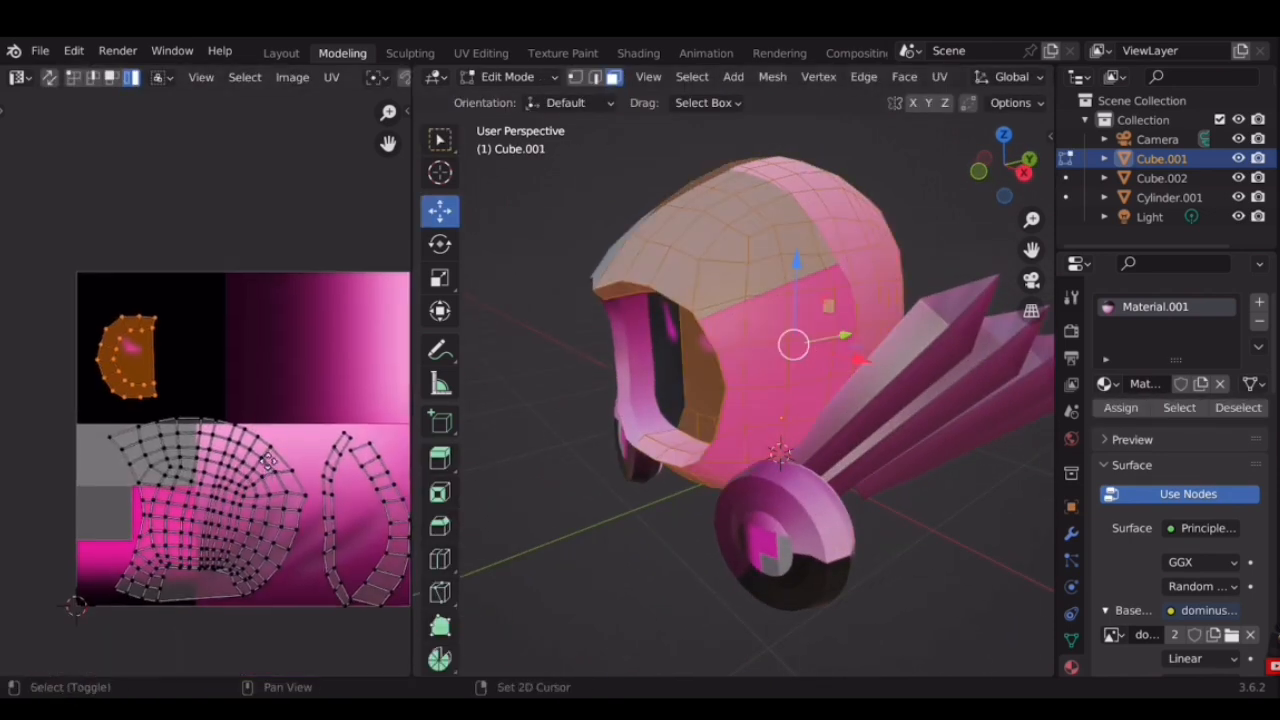
scroll(355, 374, "up", 1)
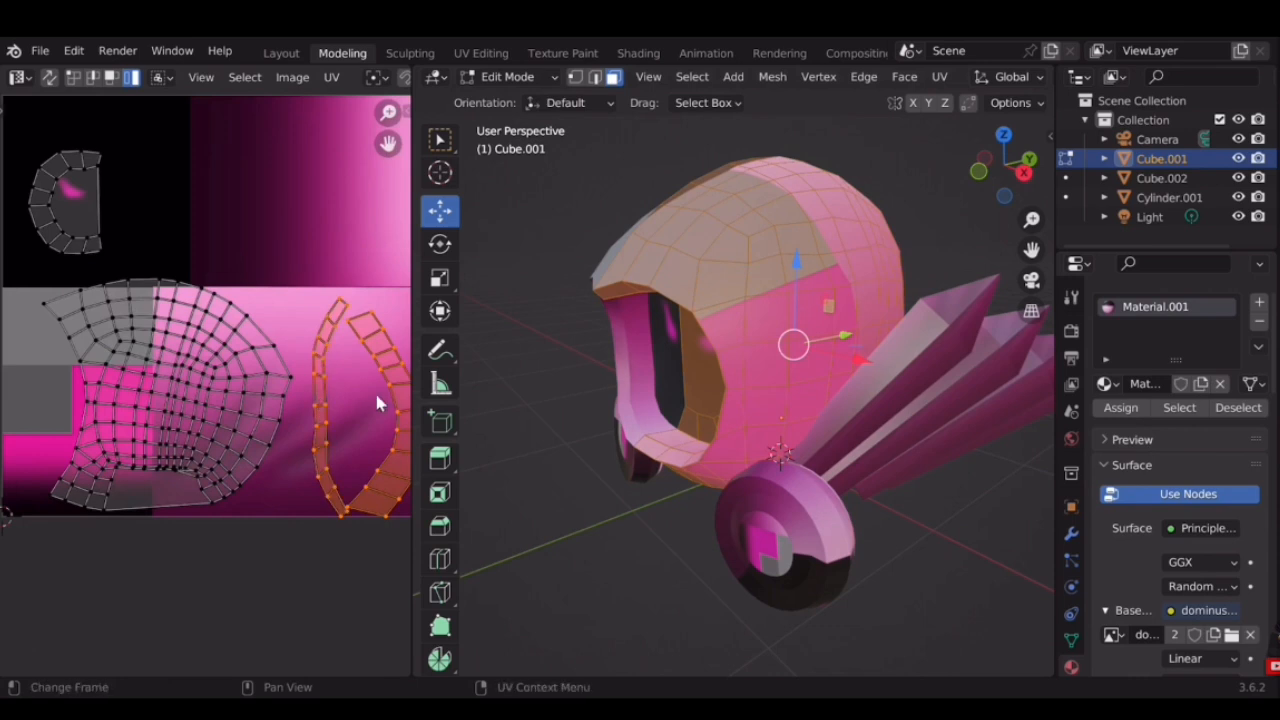
key("g")
left_click(271, 200)
key("s")
left_click(290, 176)
key("g")
left_click(270, 147)
Move the large hood shell's UV island onto the light-to-dark pink gradient with the fold marks and scale it slightly down
left_click(188, 361)
middle_click_drag(300, 370, 228, 352)
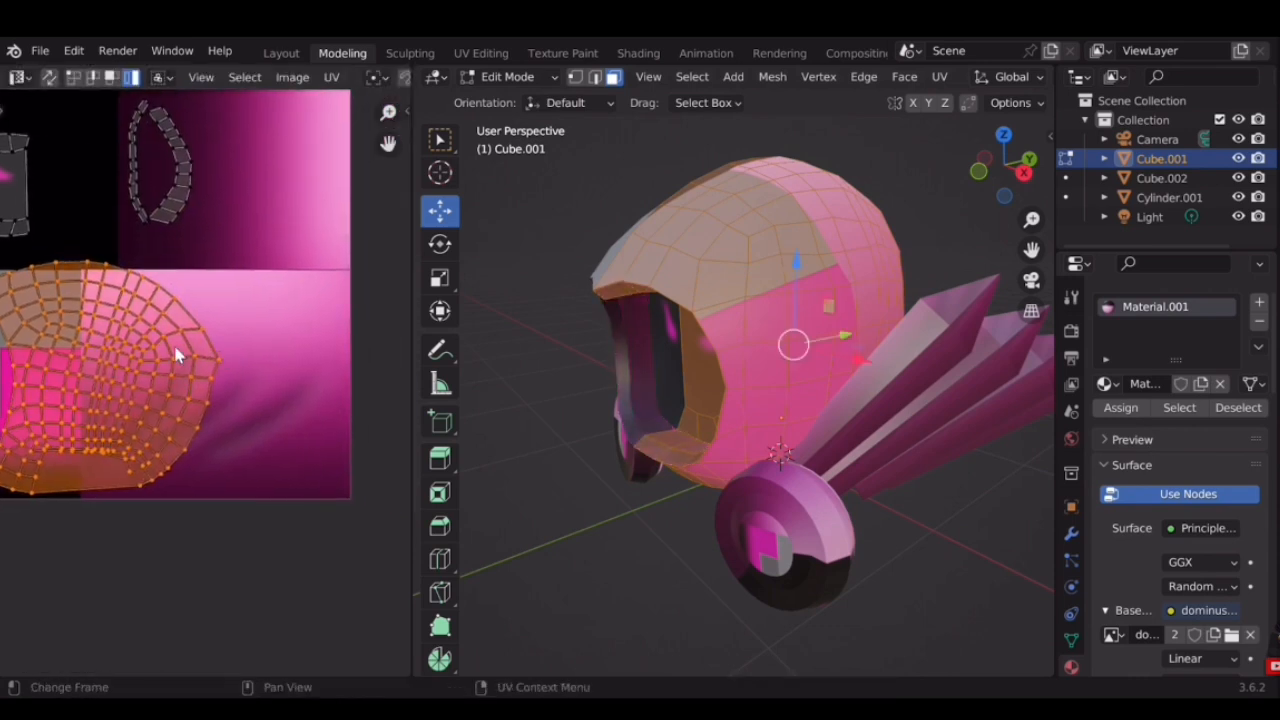
key("g")
left_click(302, 364)
key("s")
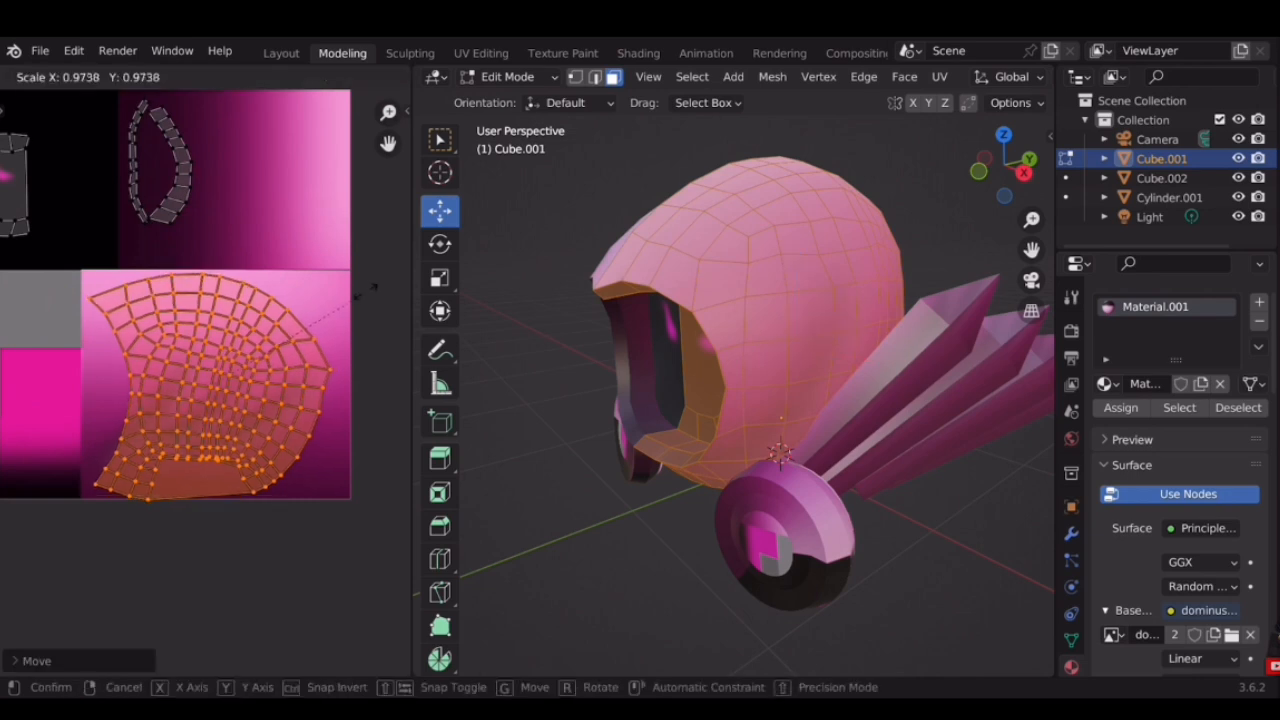
left_click(229, 354)
Widen the hood shell island horizontally, then rotate, scale and nudge it to fill the pink gradient area
key("s")
key("x")
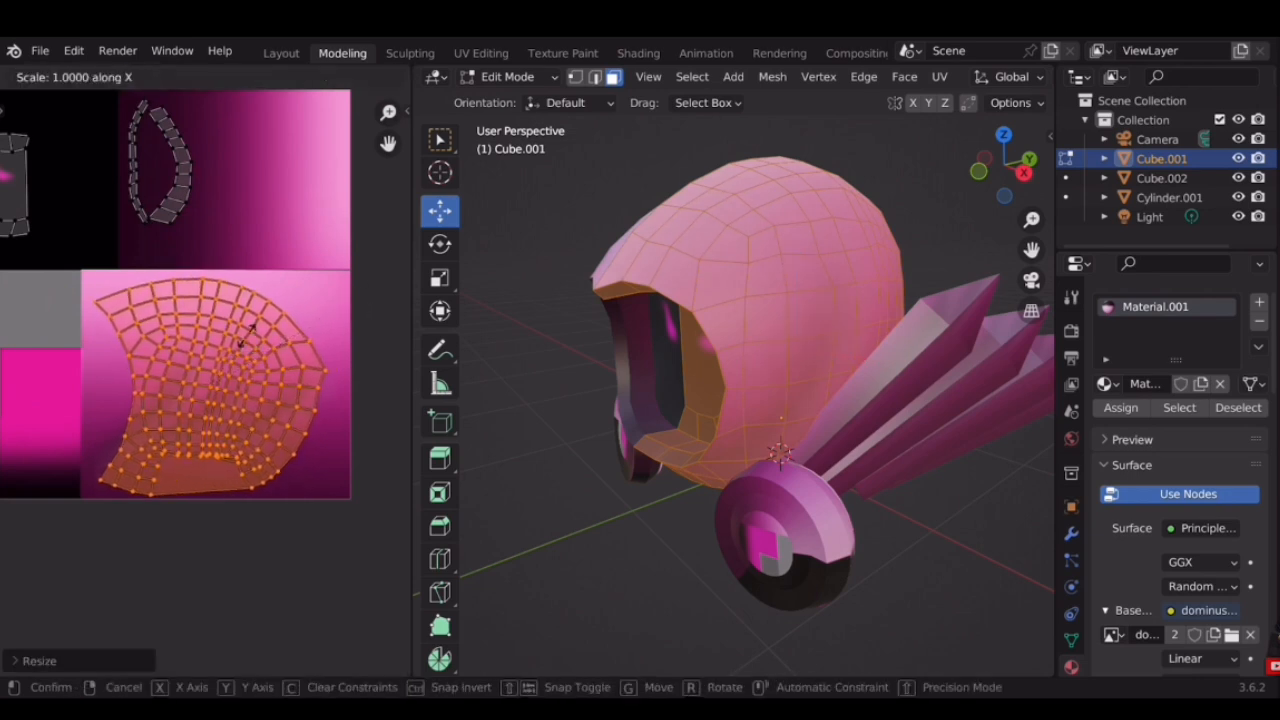
left_click(266, 337)
key("g")
left_click(272, 342)
key("r")
left_click(320, 300)
key("s")
left_click(328, 295)
key("g")
left_click(330, 292)
middle_click_drag(540, 310, 754, 325)
key("Tab")
left_click(754, 325)
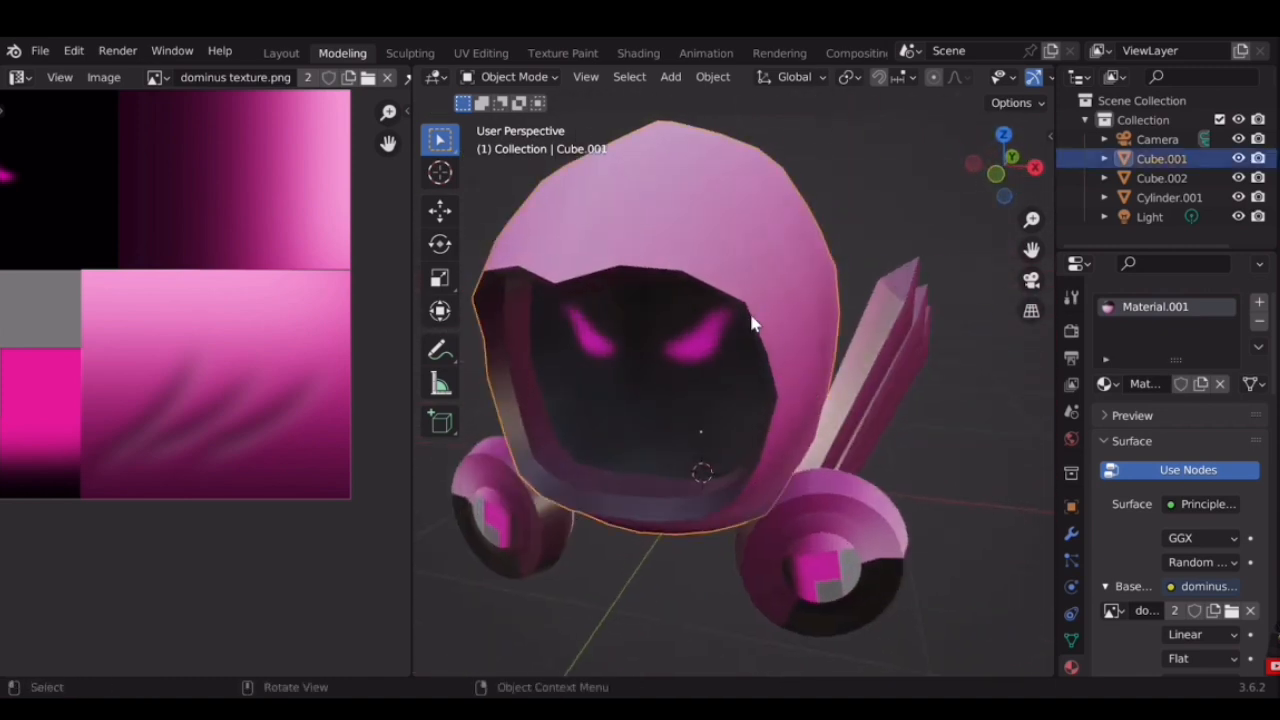
Move both curved rim strip islands from the dark purple gradient onto the grey blocks of the texture
key("Tab")
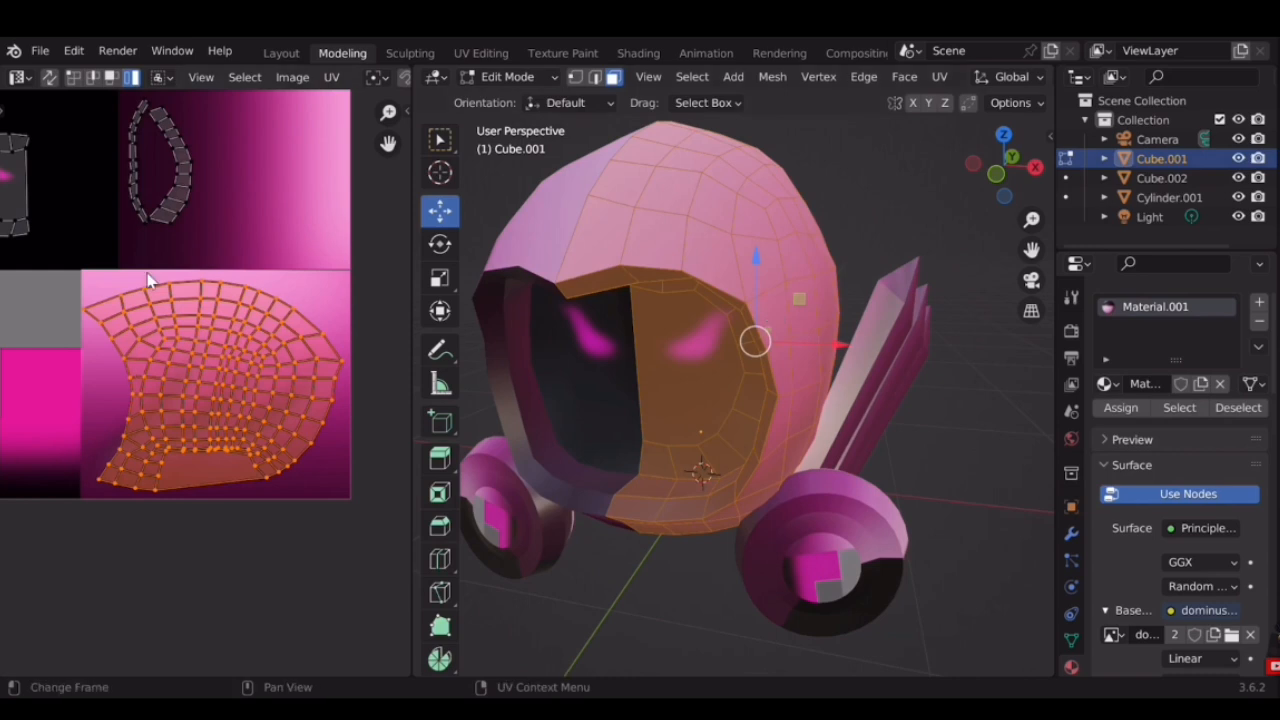
middle_click_drag(263, 209, 296, 274)
left_click(297, 273)
scroll(207, 260, "up", 3)
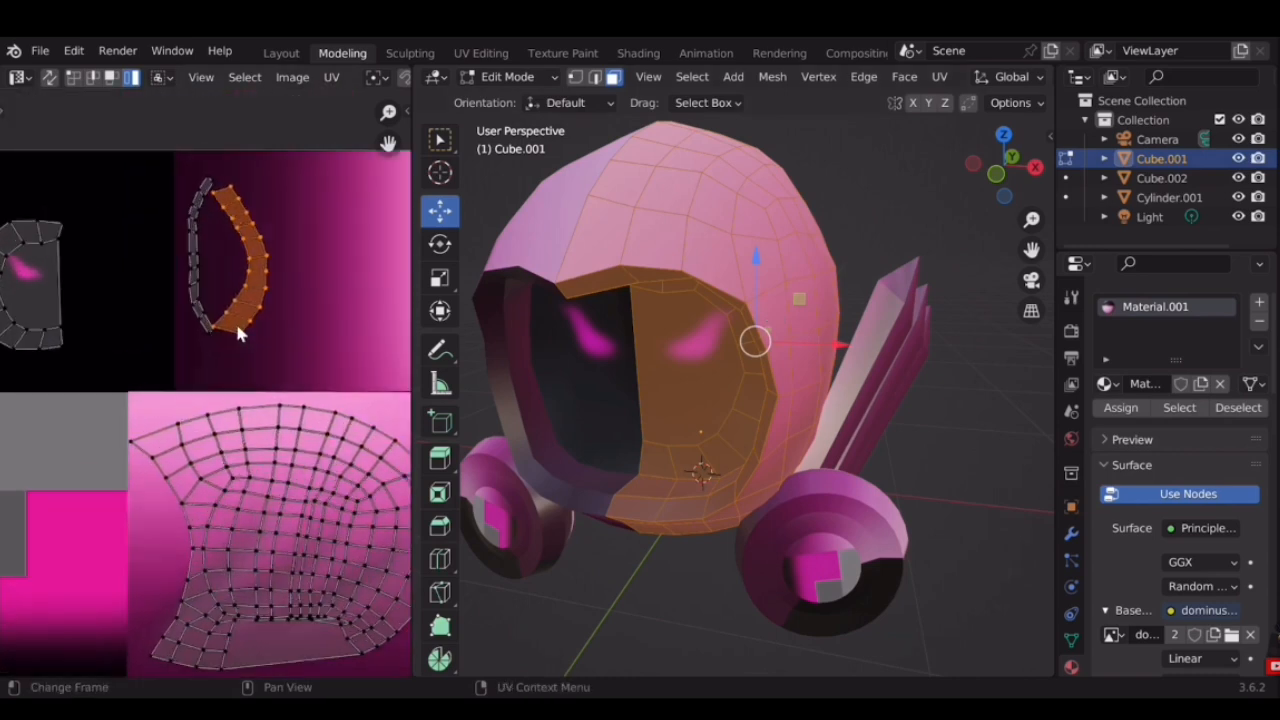
middle_click_drag(320, 295, 340, 324)
scroll(330, 320, "down", 1)
key("g")
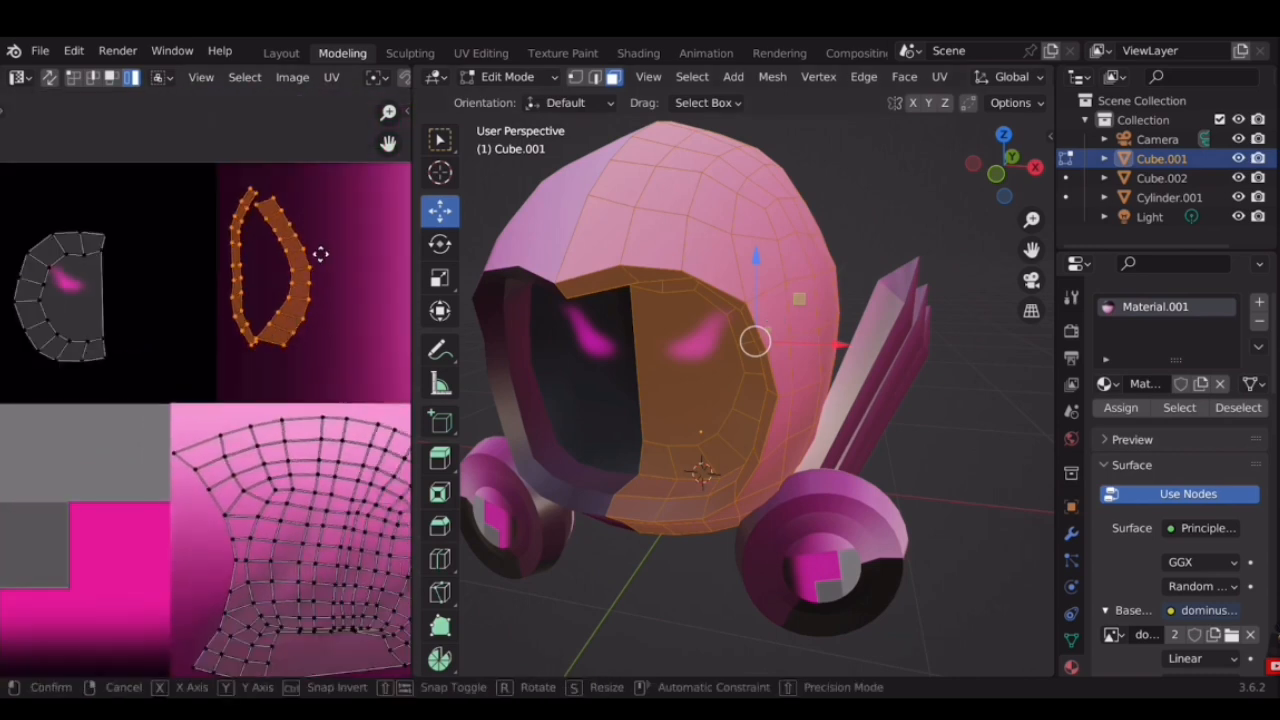
left_click(130, 457)
middle_click_drag(168, 500, 307, 340, "shift")
scroll(306, 340, "up", 1)
key("g")
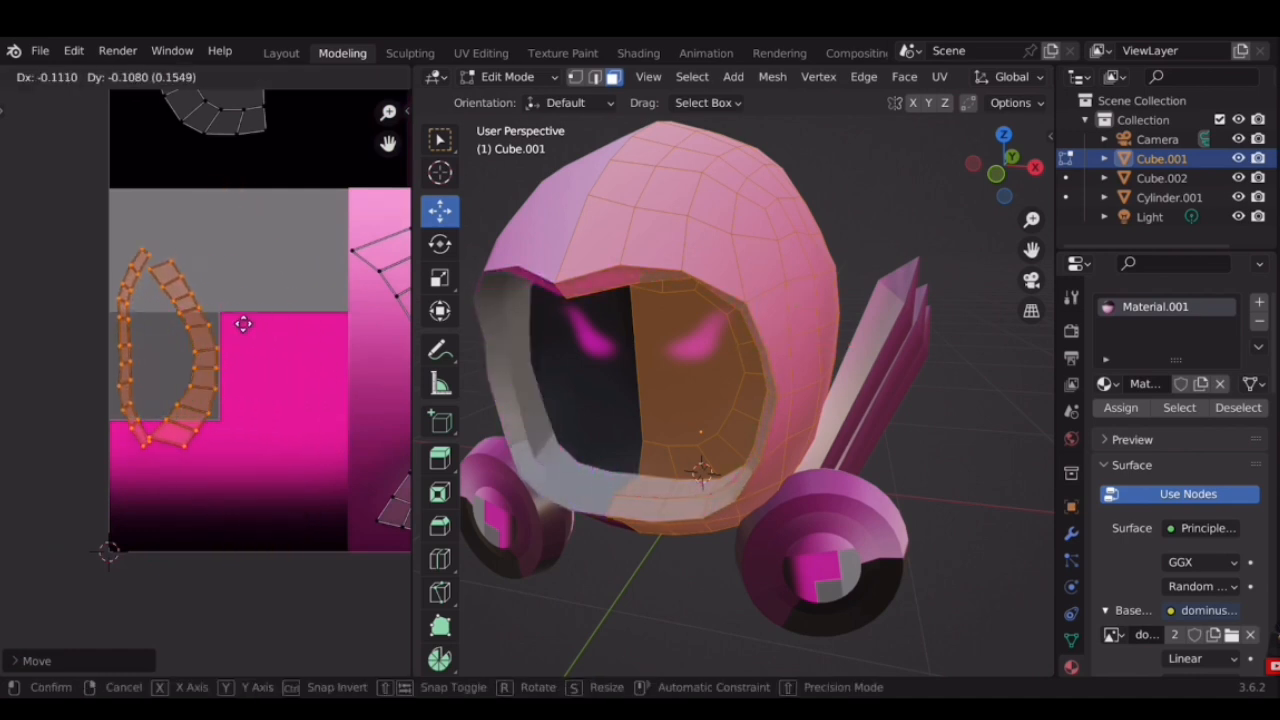
left_click(252, 265)
Move the wider rim strip island onto the bright pink area of the texture
left_click(306, 272)
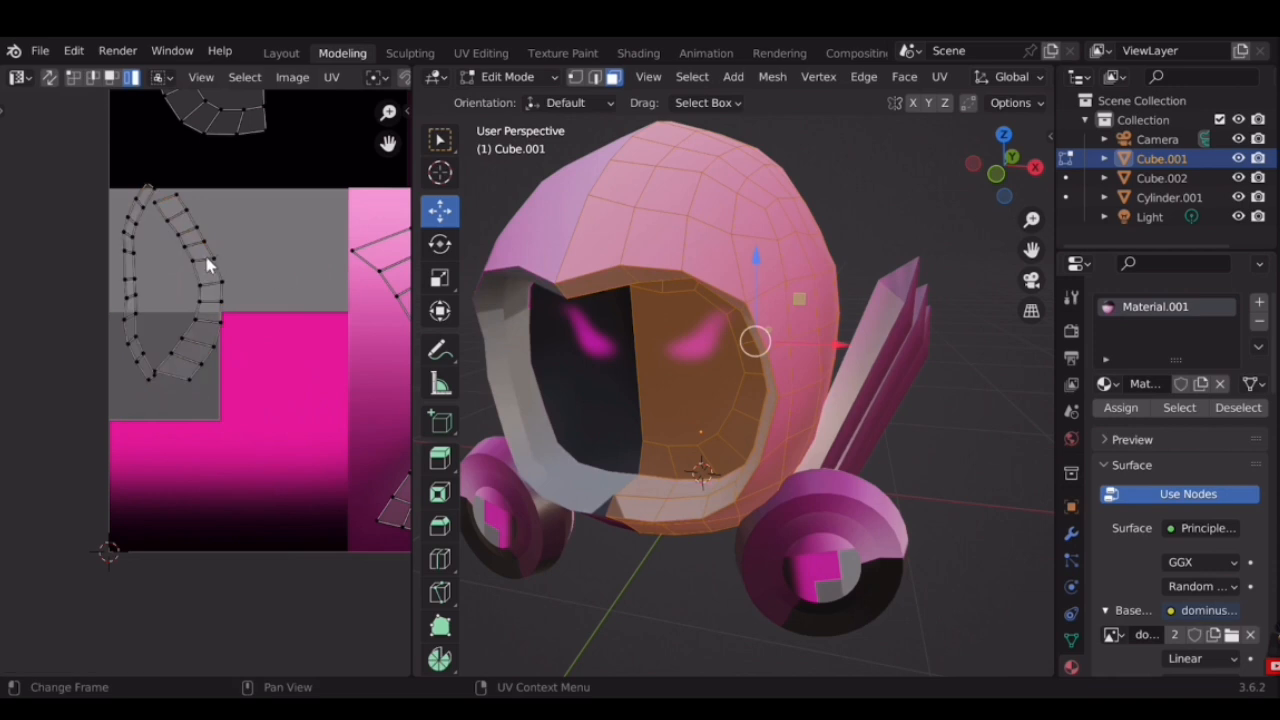
key("g")
left_click(327, 400)
middle_click_drag(700, 300, 790, 286)
key("g")
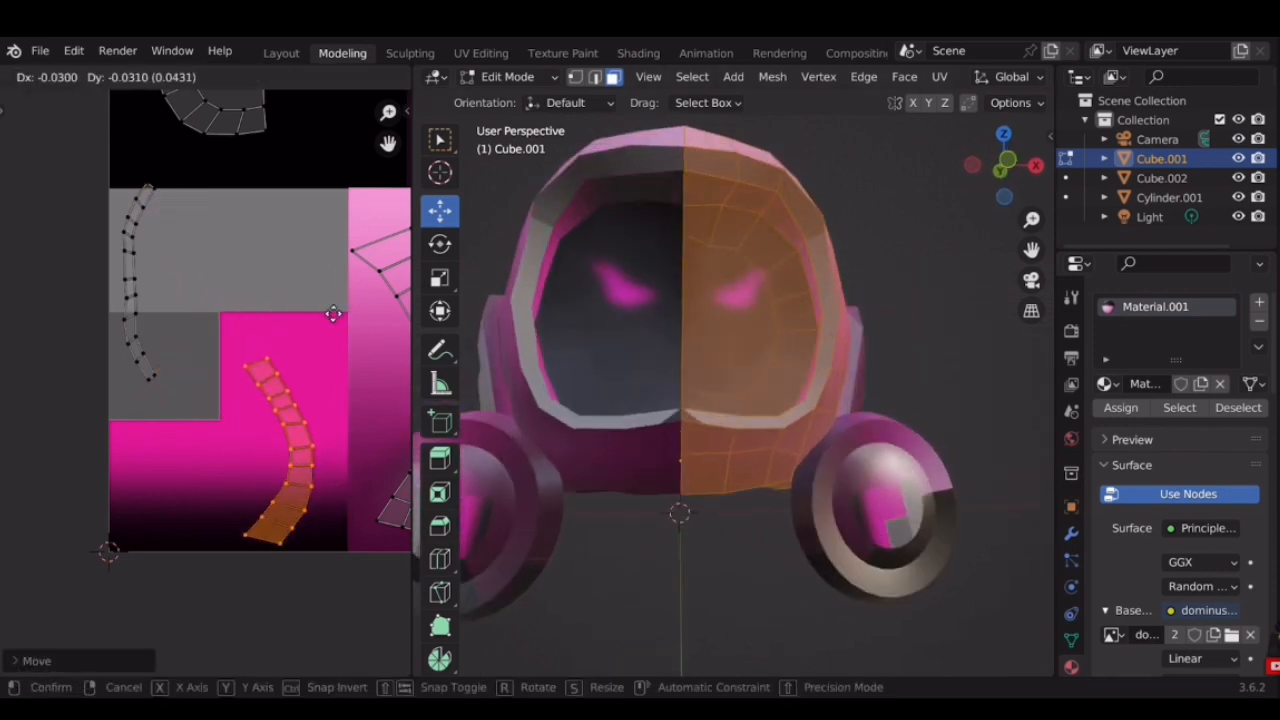
left_click(319, 300)
Move the narrow rim strip island off the grey block onto the pink gradient beside the hood shell island
middle_click_drag(155, 272, 94, 394)
left_click(72, 389)
key("g")
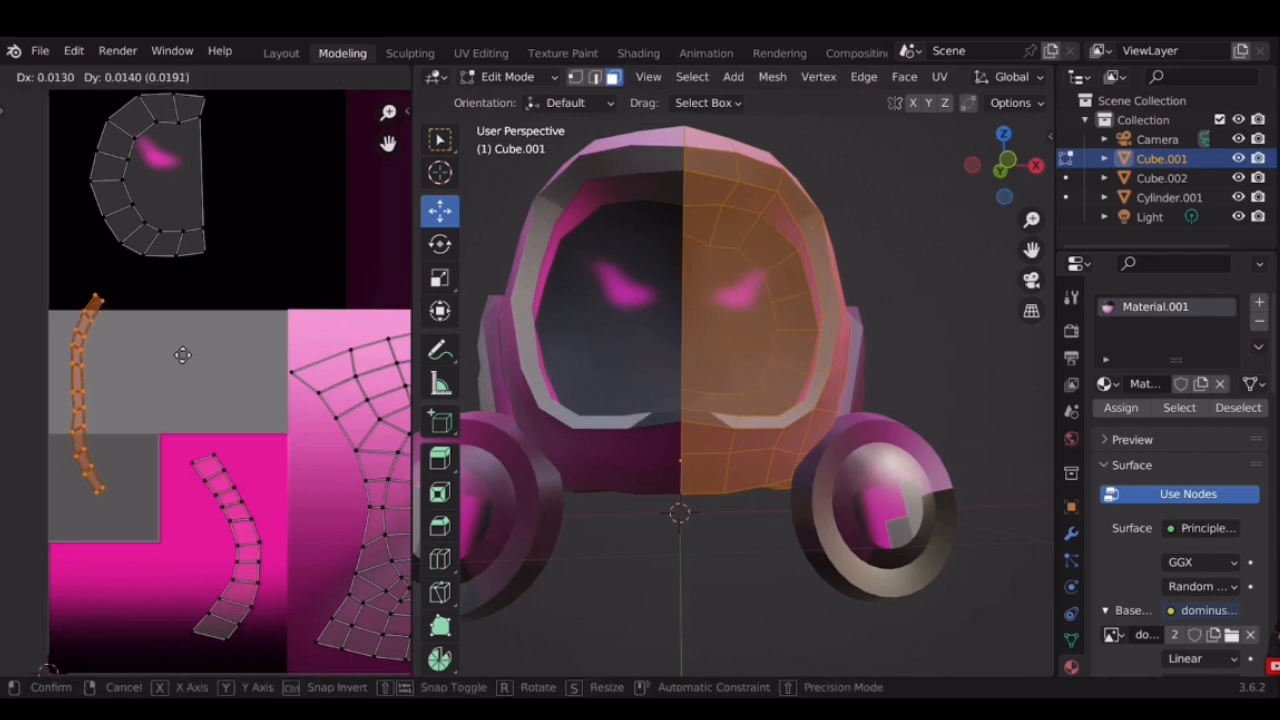
left_click(229, 374)
key("g")
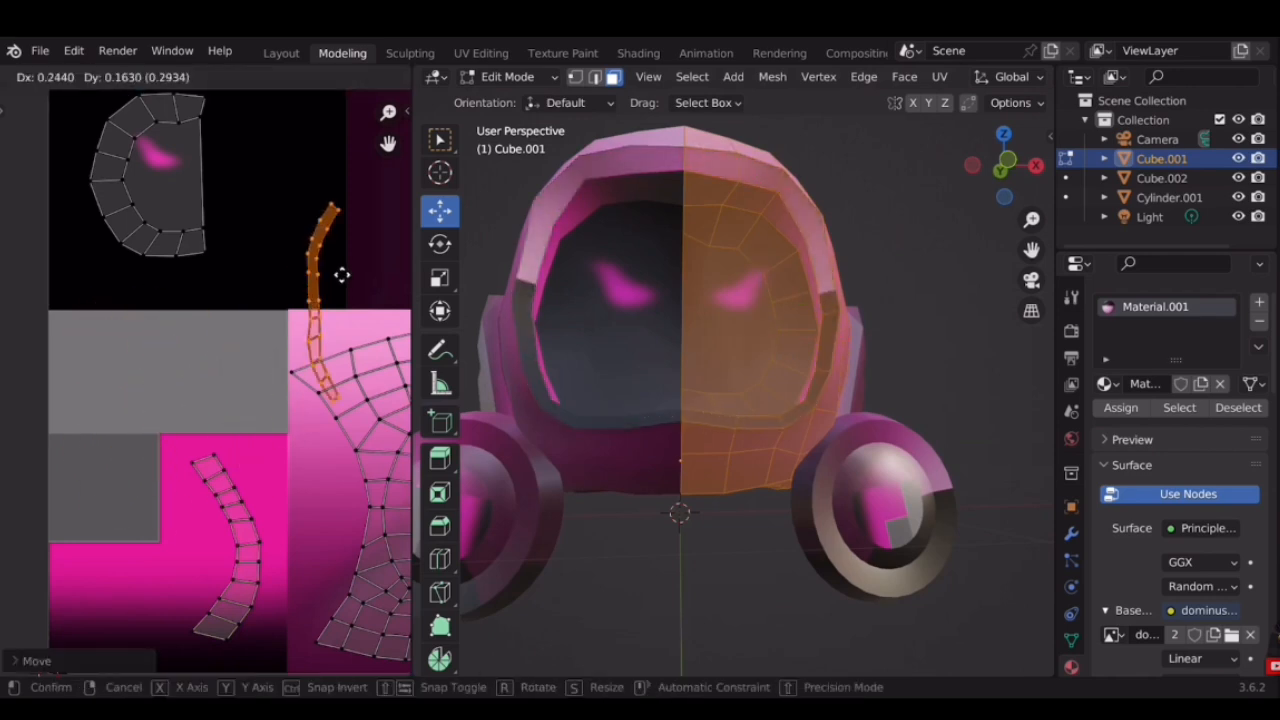
left_click(325, 482)
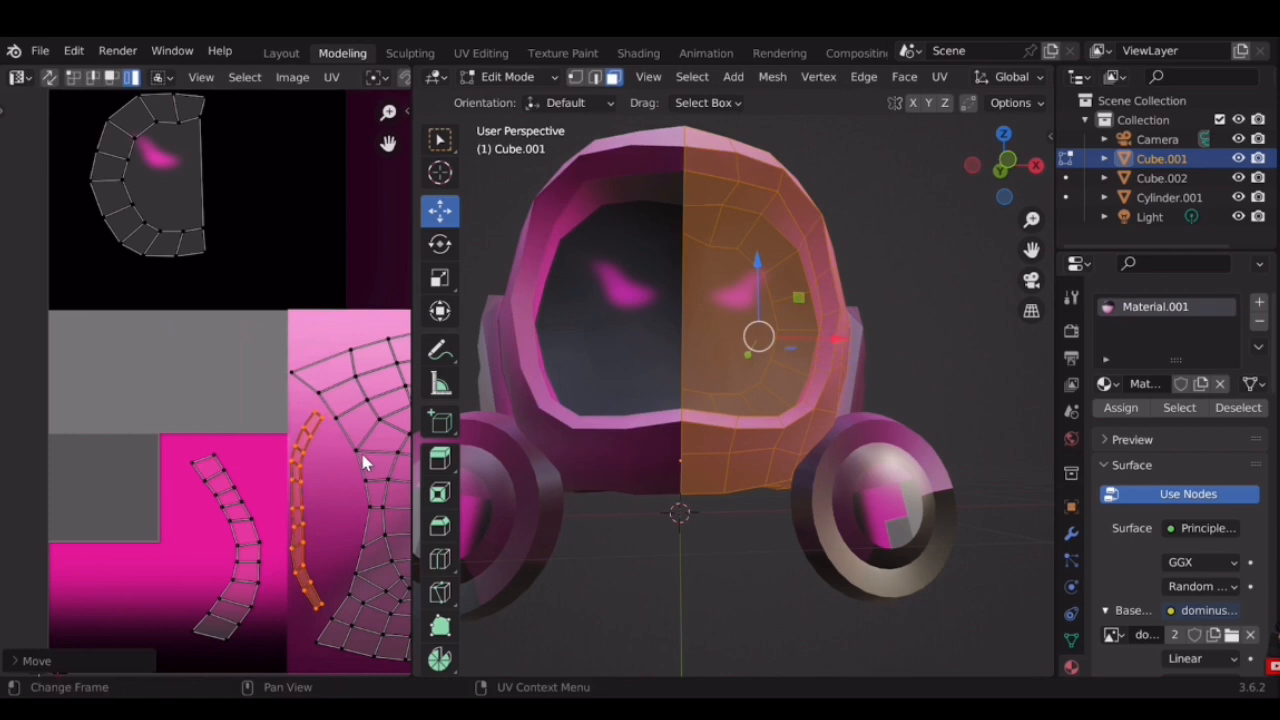
Mirror the narrow rim strip island horizontally, then rotate and shift it toward the curved edge of the hood shell island
key("s")
key("x")
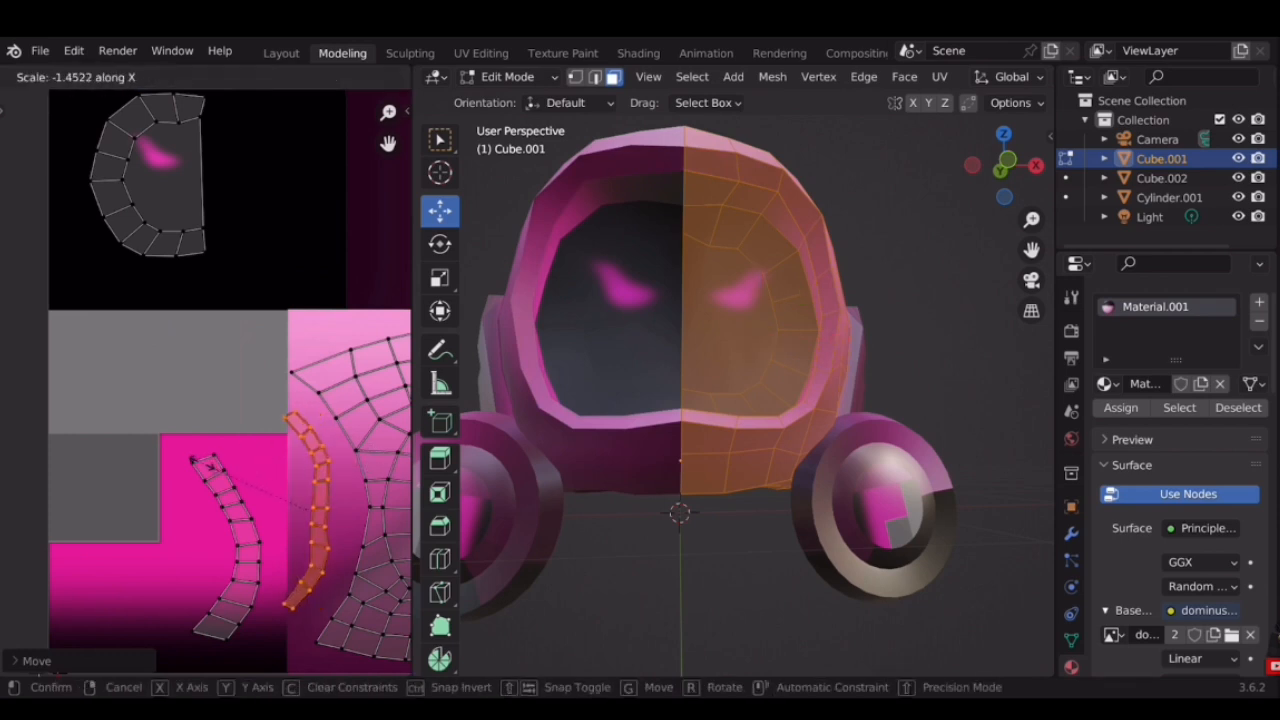
left_click(192, 461)
key("r")
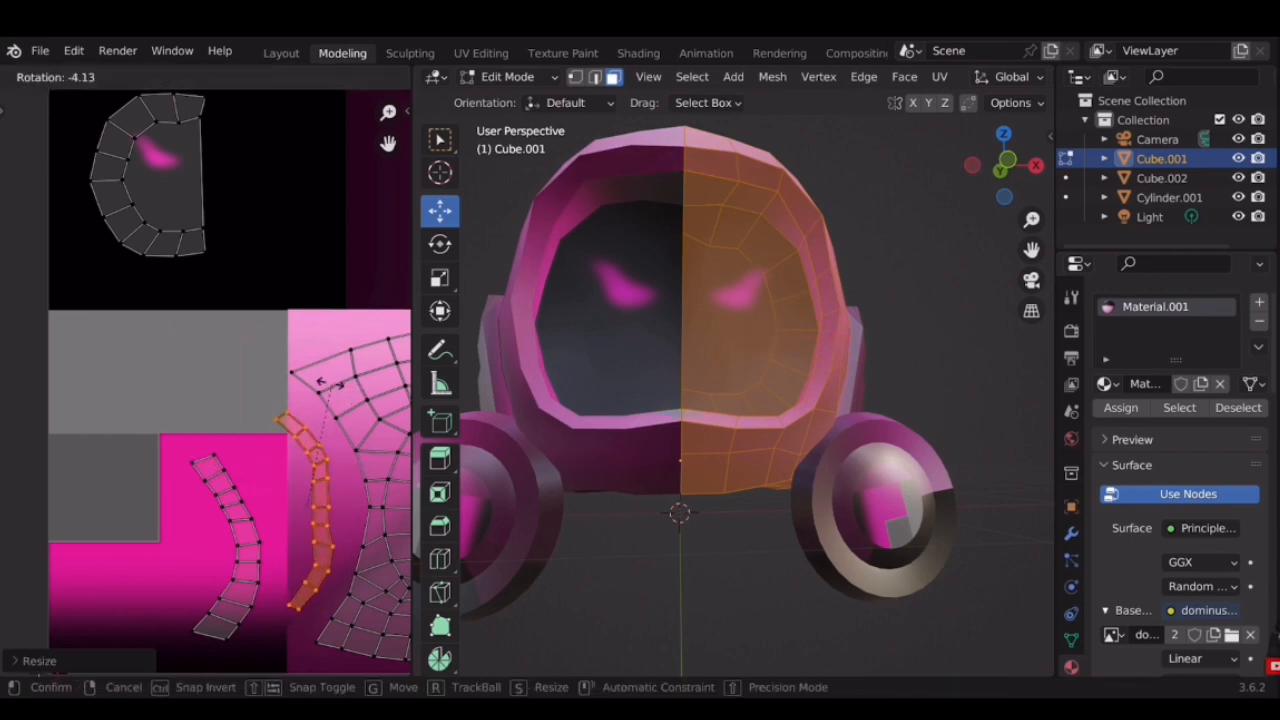
left_click(331, 387)
key("g")
left_click(343, 385)
Enlarge the narrow rim strip island, adjust its horizontal scale and place it along the hood shell island's curved edge
key("s")
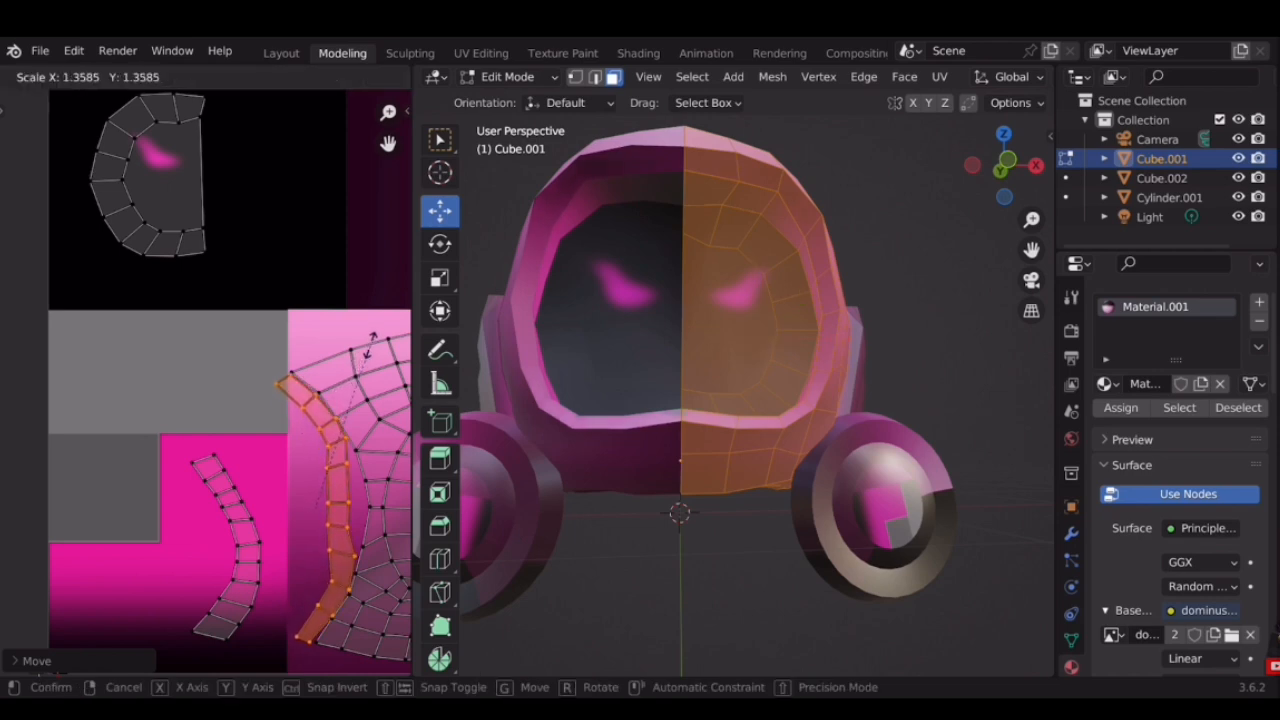
left_click(365, 346)
key("s")
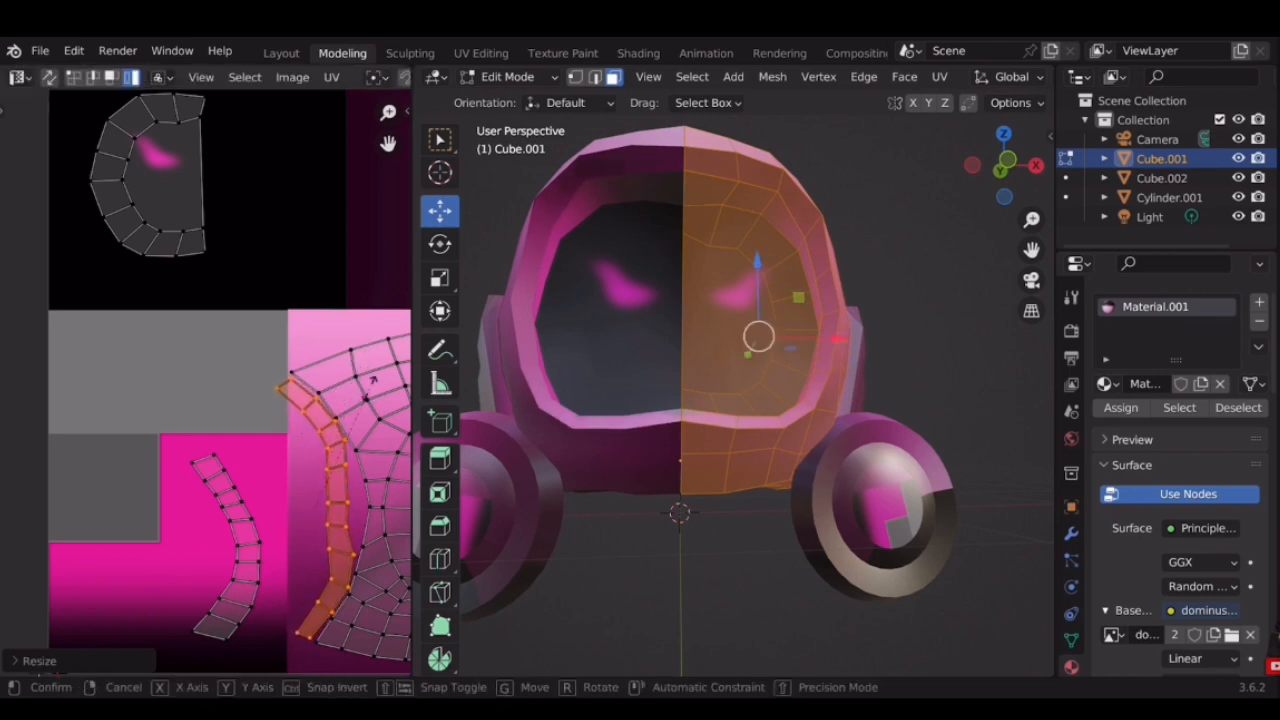
key("x")
left_click(328, 383)
key("g")
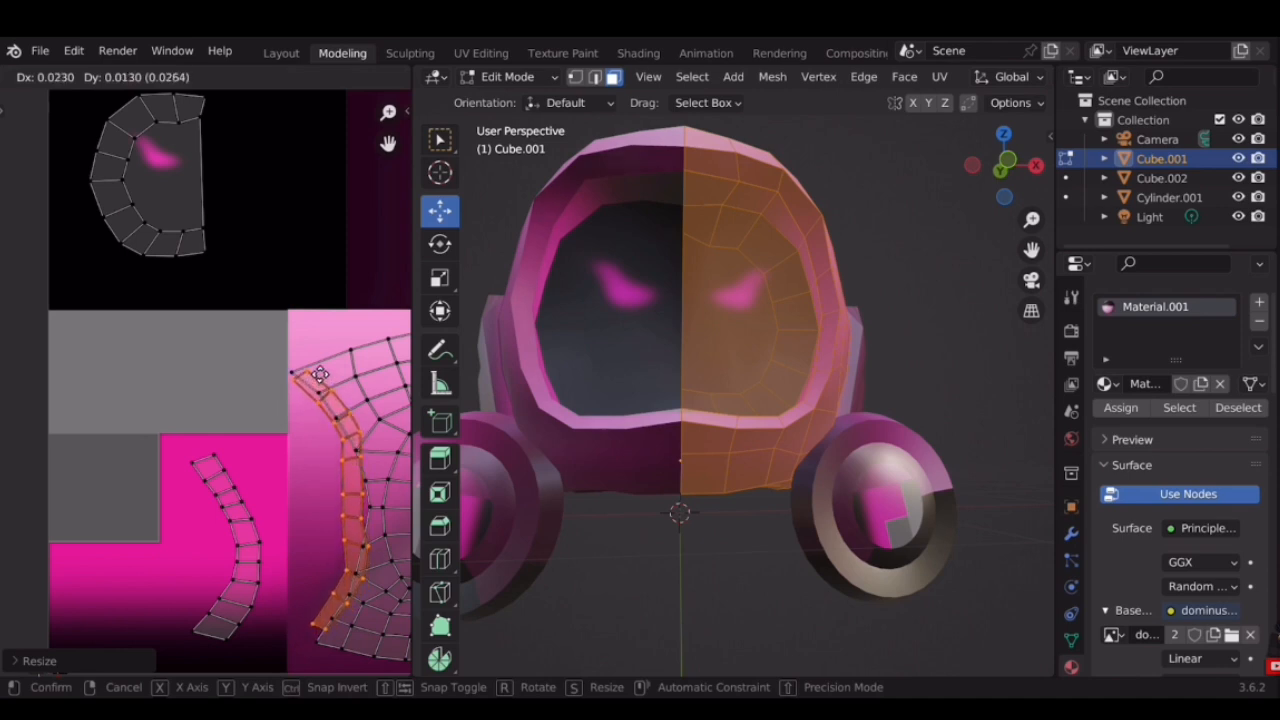
left_click(320, 380)
key("Tab")
middle_click_drag(957, 287, 837, 321)
left_click(825, 328)
middle_click_drag(726, 455, 722, 228)
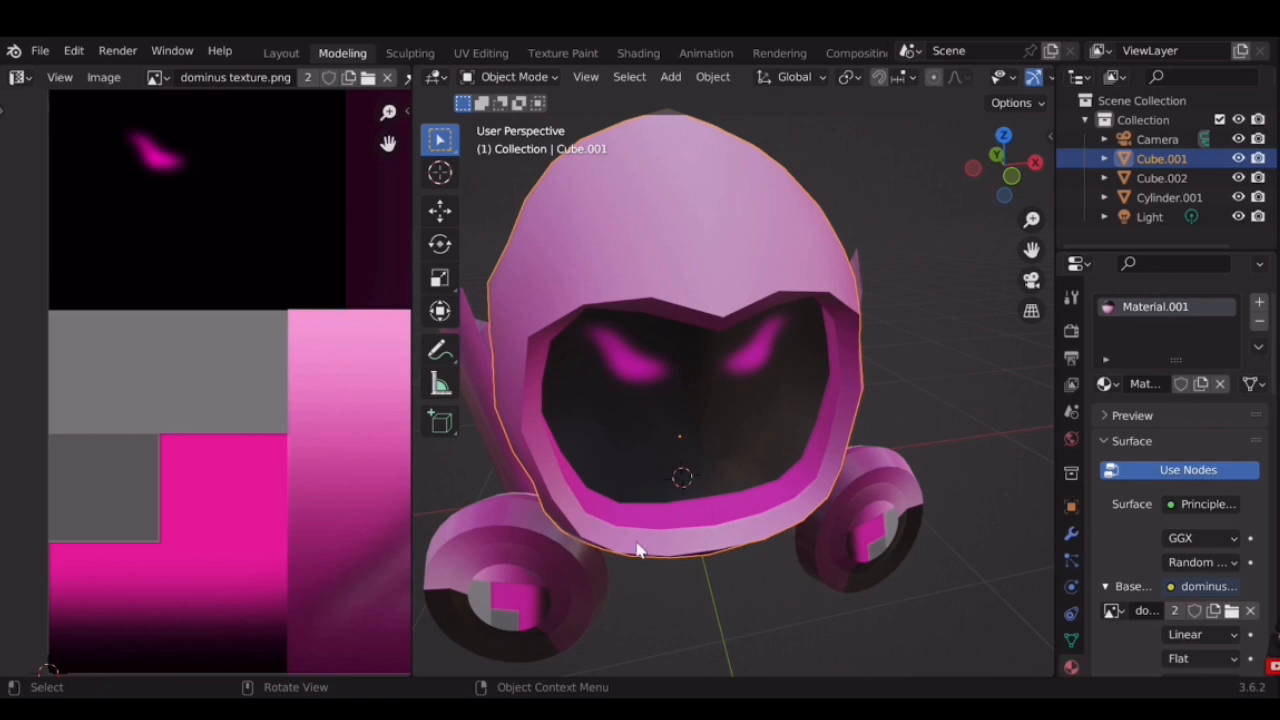
Flip the narrow rim strip island vertically and rotate it to follow the hood shell island's curved edge
key("Tab")
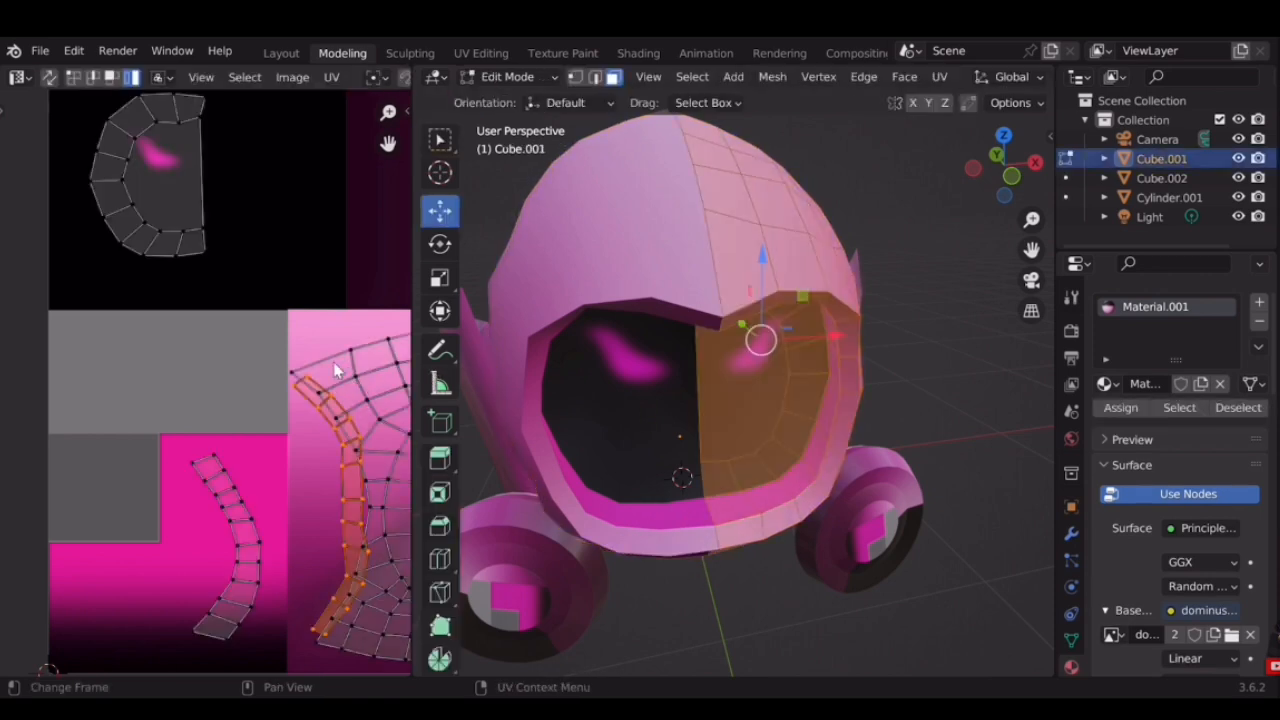
key("s")
key("y")
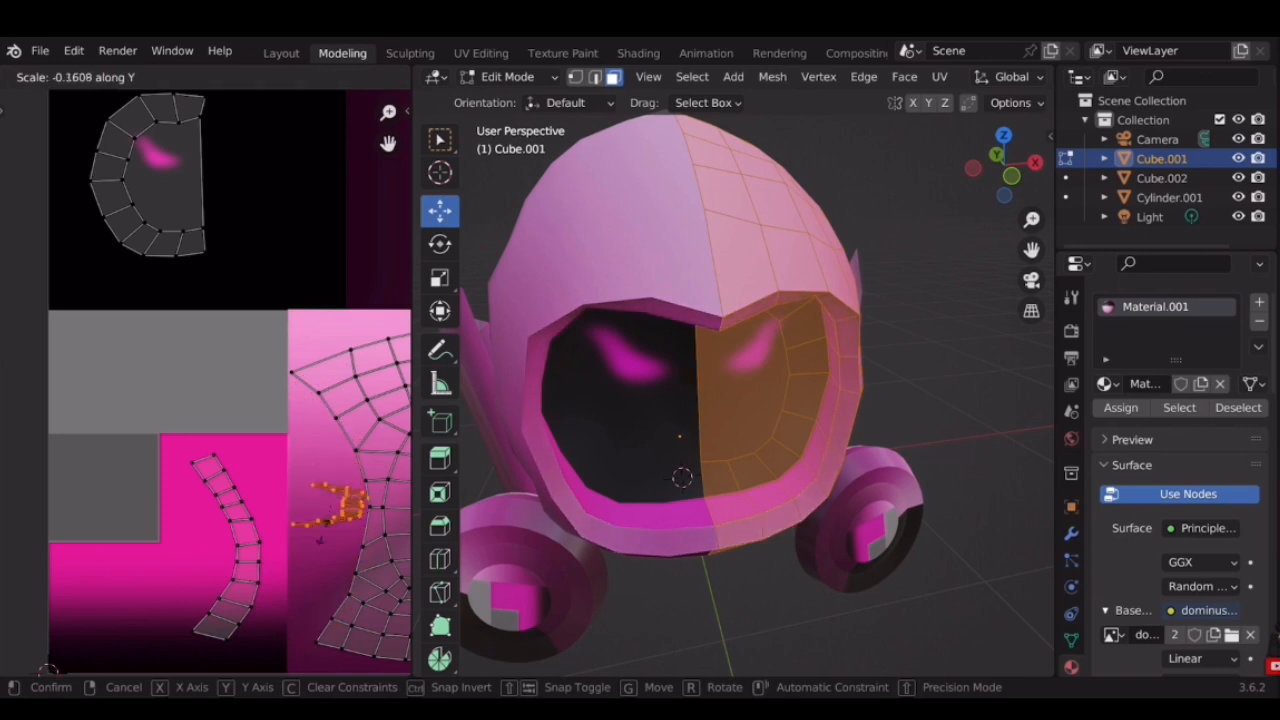
left_click(341, 666)
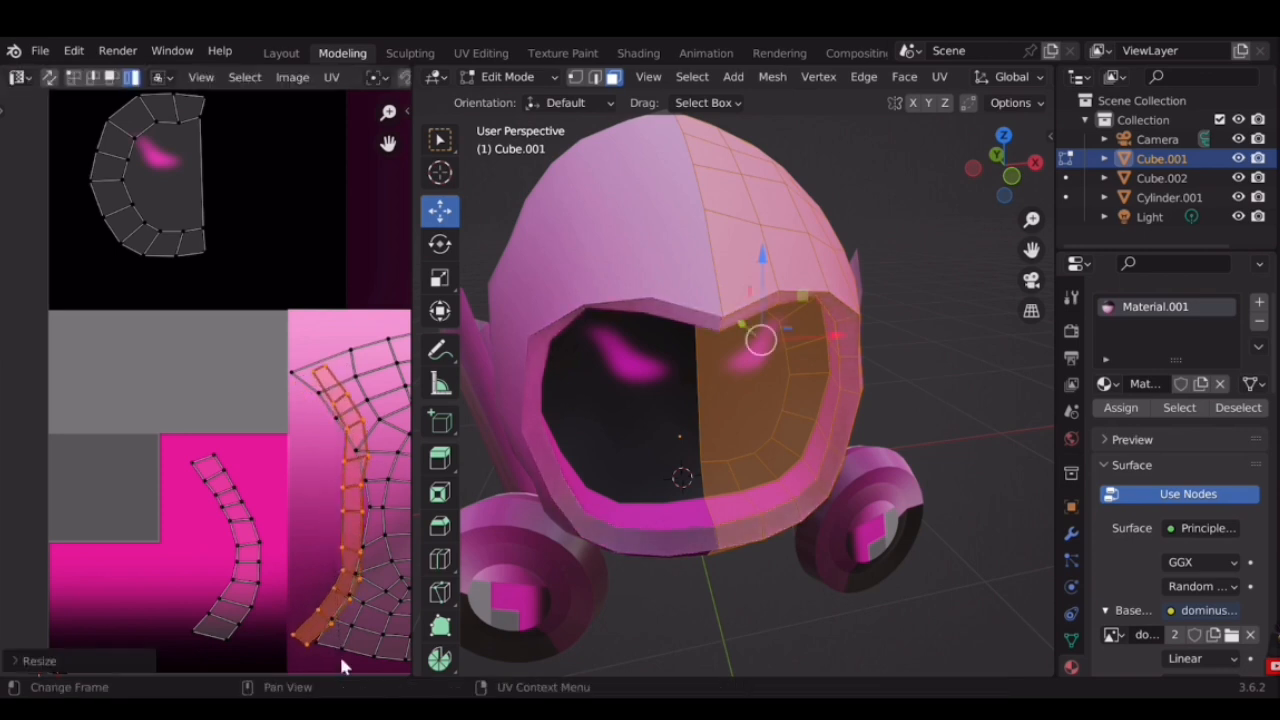
key("r")
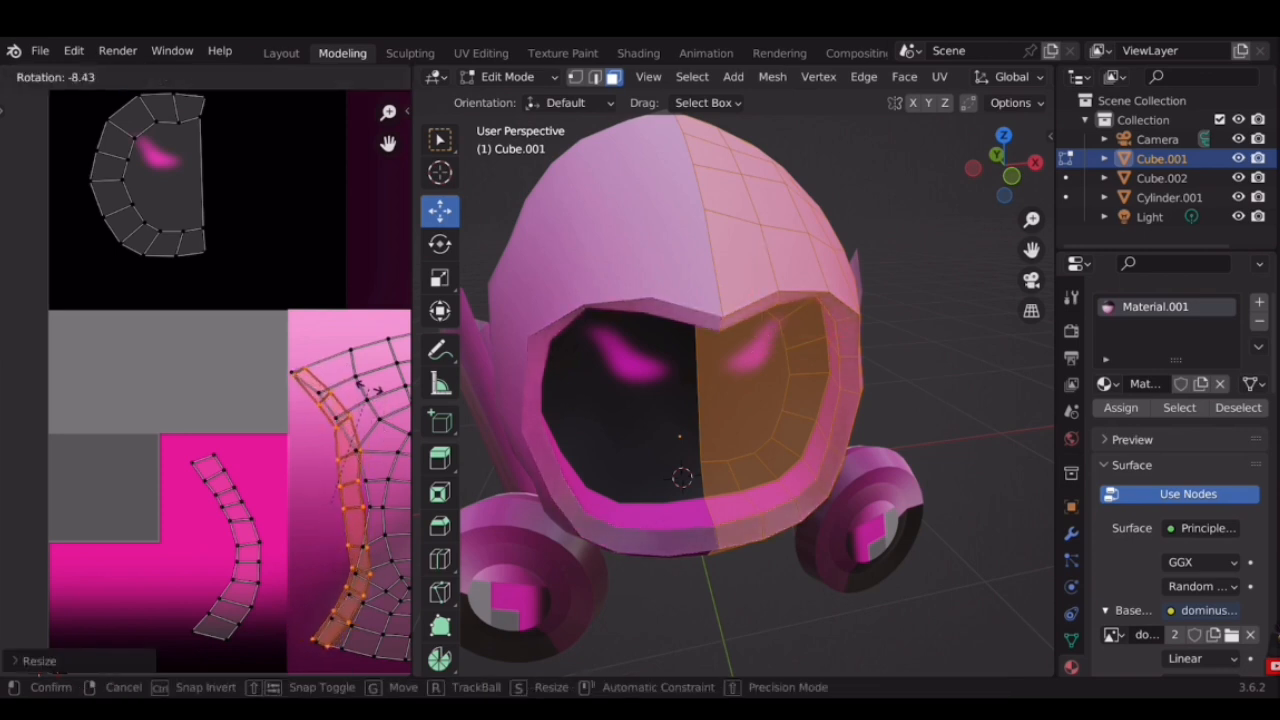
left_click(363, 386)
Examine the textured rim around the face opening from several angles and distances
key("Tab")
left_click(929, 330)
middle_click_drag(929, 330, 762, 332)
scroll(762, 332, "up", 2)
scroll(760, 330, "up", 2)
key("Tab")
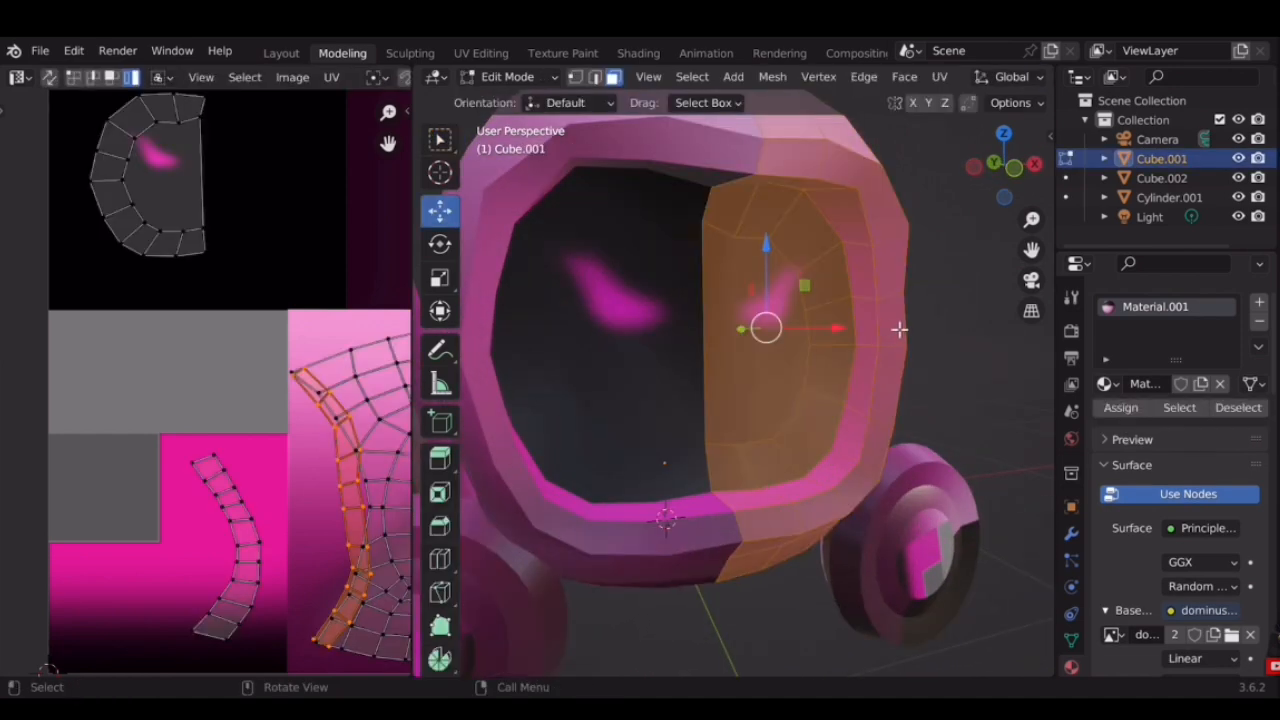
middle_click_drag(897, 329, 824, 343)
scroll(824, 343, "down", 2)
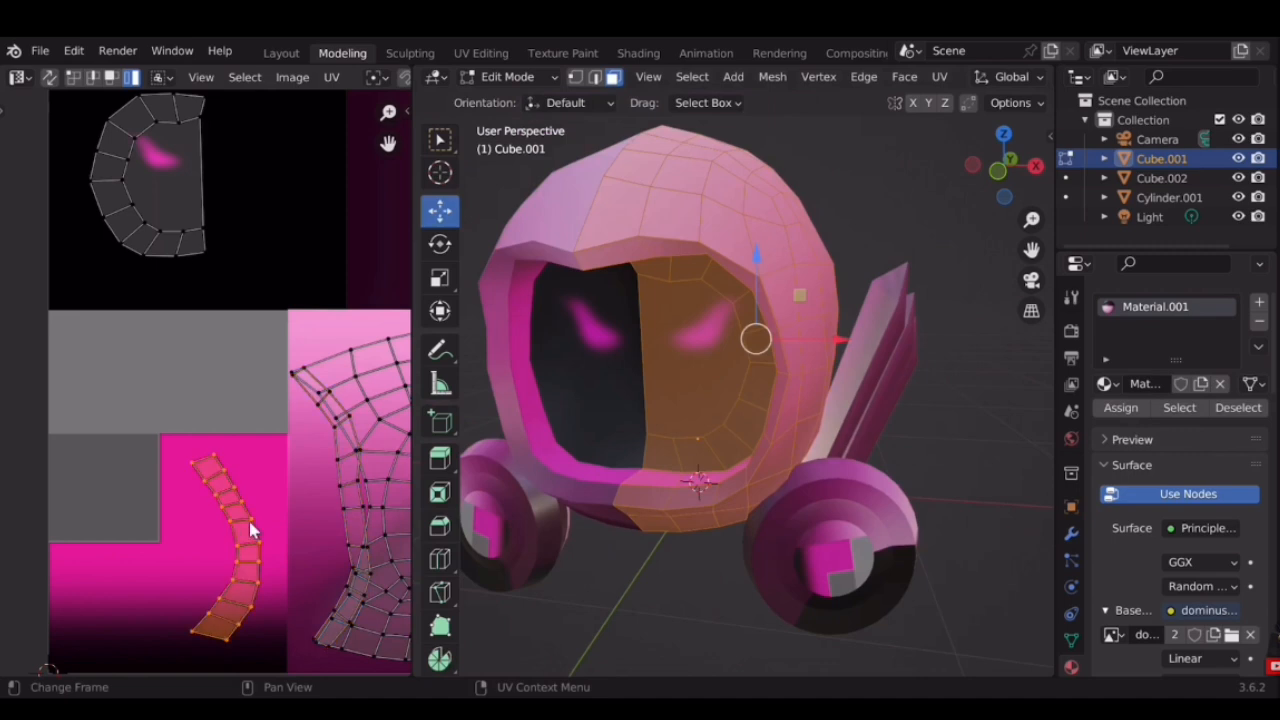
Rotate the narrow rim strip island until it lies roughly horizontal and place it over the pink-to-black gradient below the pink area
middle_click_drag(249, 530, 271, 425)
scroll(271, 425, "up", 1)
middle_click_drag(709, 386, 800, 392)
left_click(902, 406)
key("l")
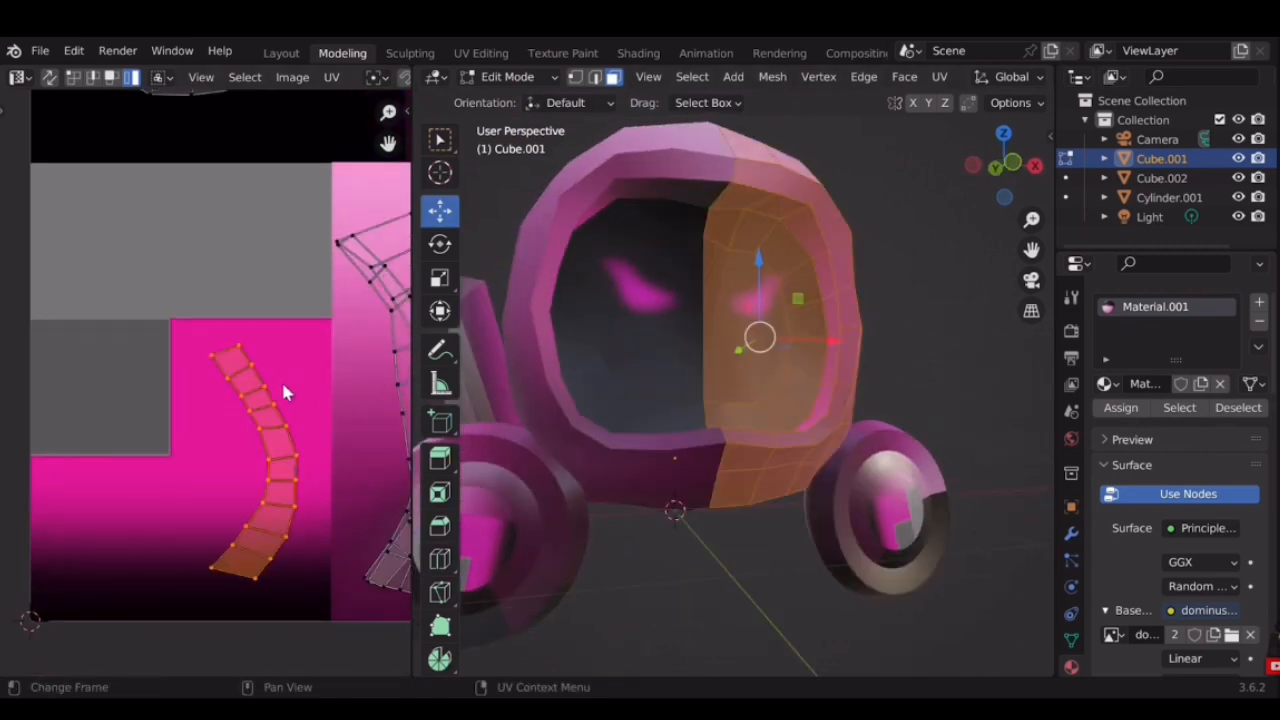
key("g")
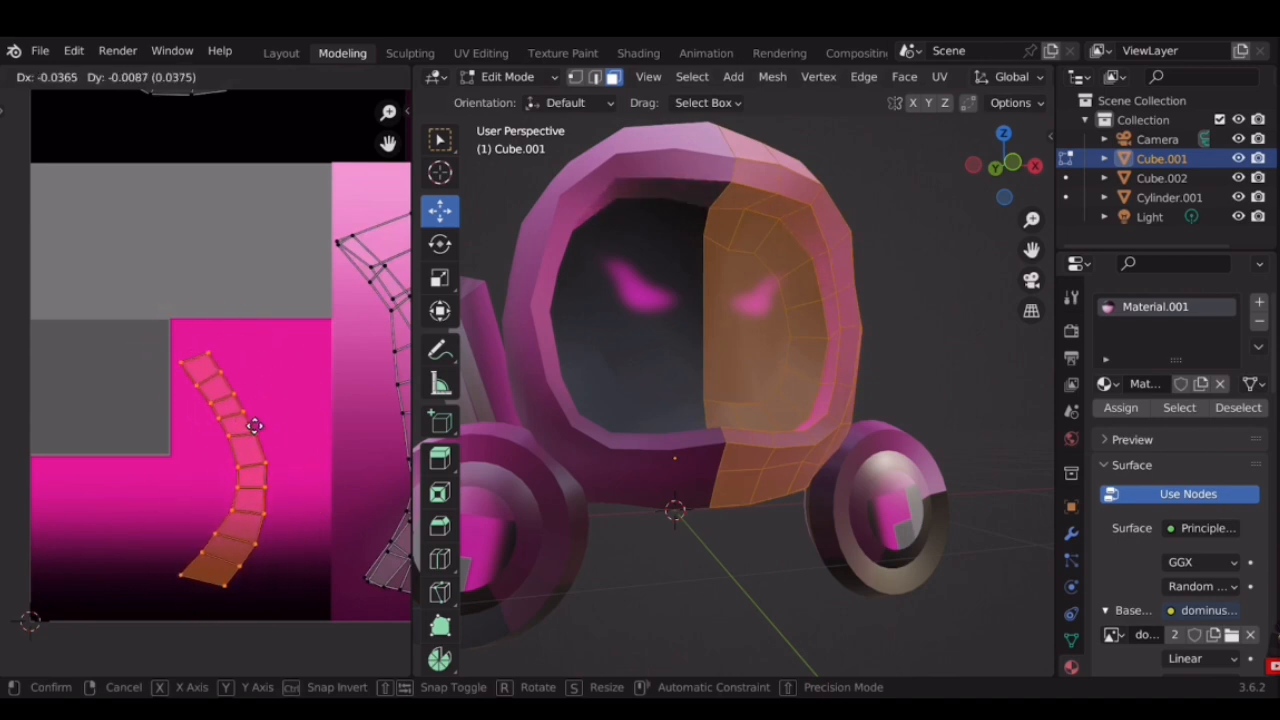
left_click(289, 386)
key("r")
key("Return")
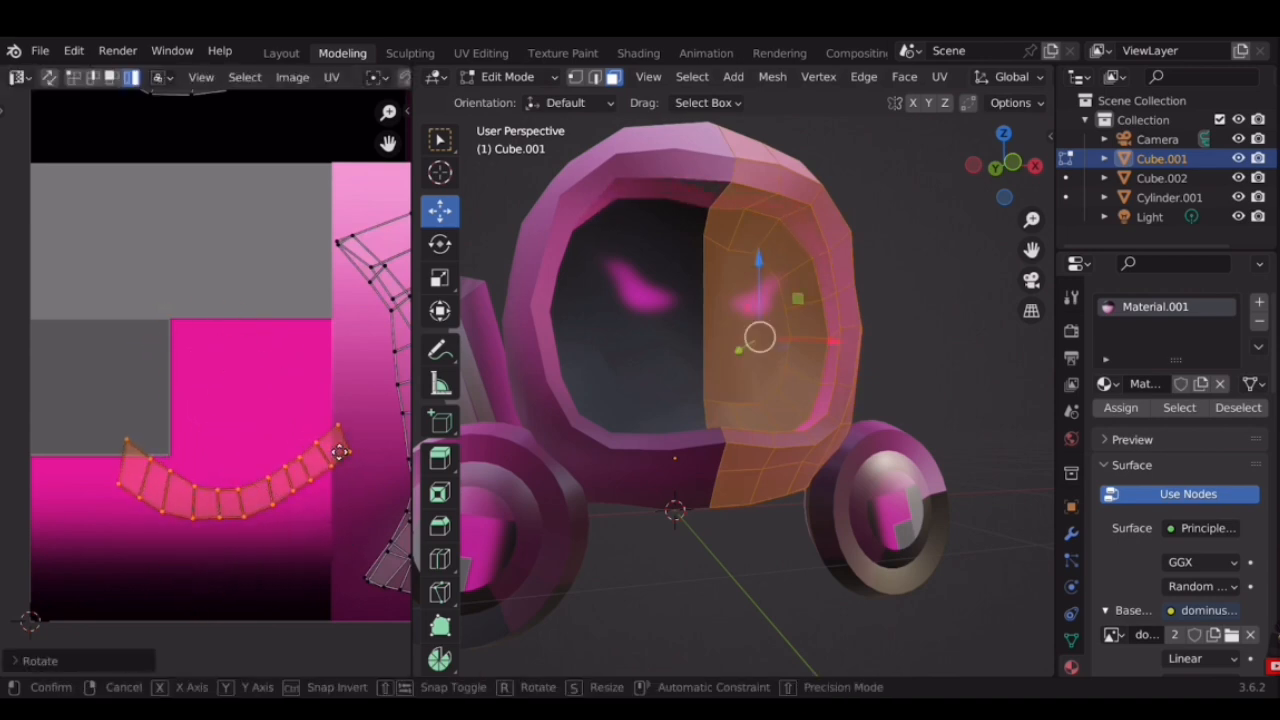
key("g")
left_click(273, 509)
Nudge the rim strip island toward the middle of the pink-to-black gradient and enlarge it to span more of the gradient's width
middle_click_drag(756, 340, 774, 381)
scroll(765, 288, "up", 3)
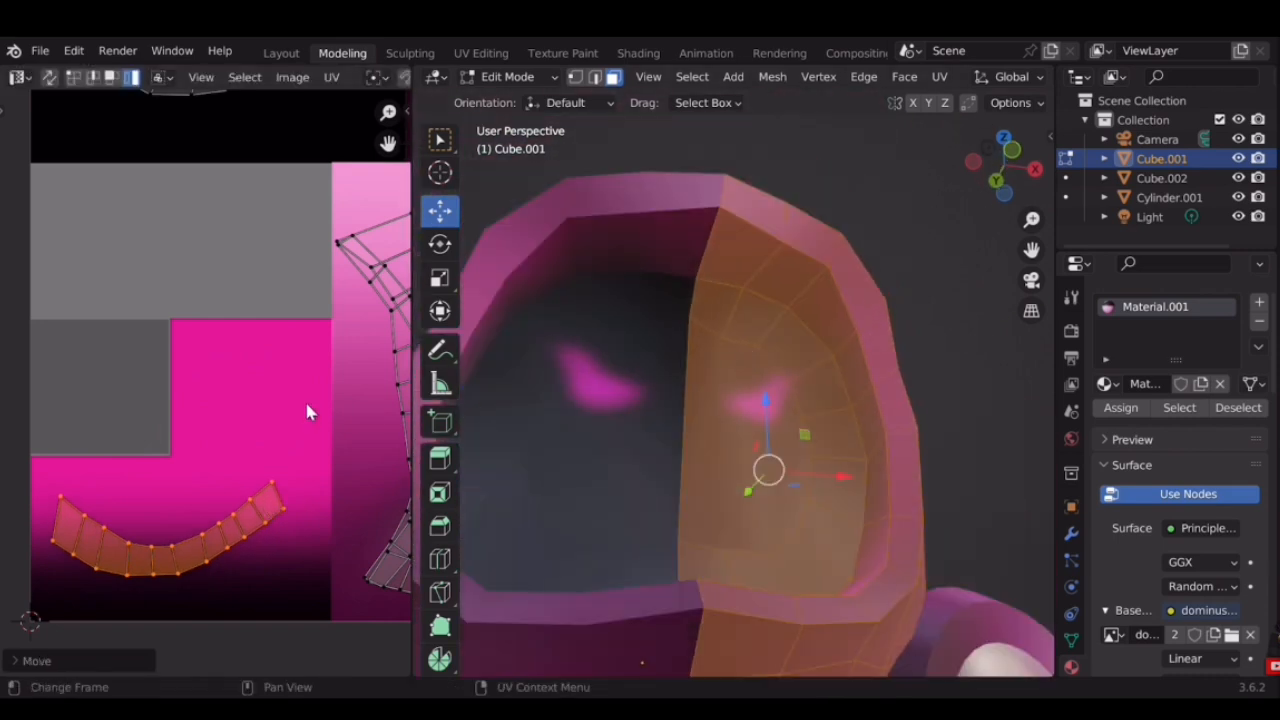
key("g")
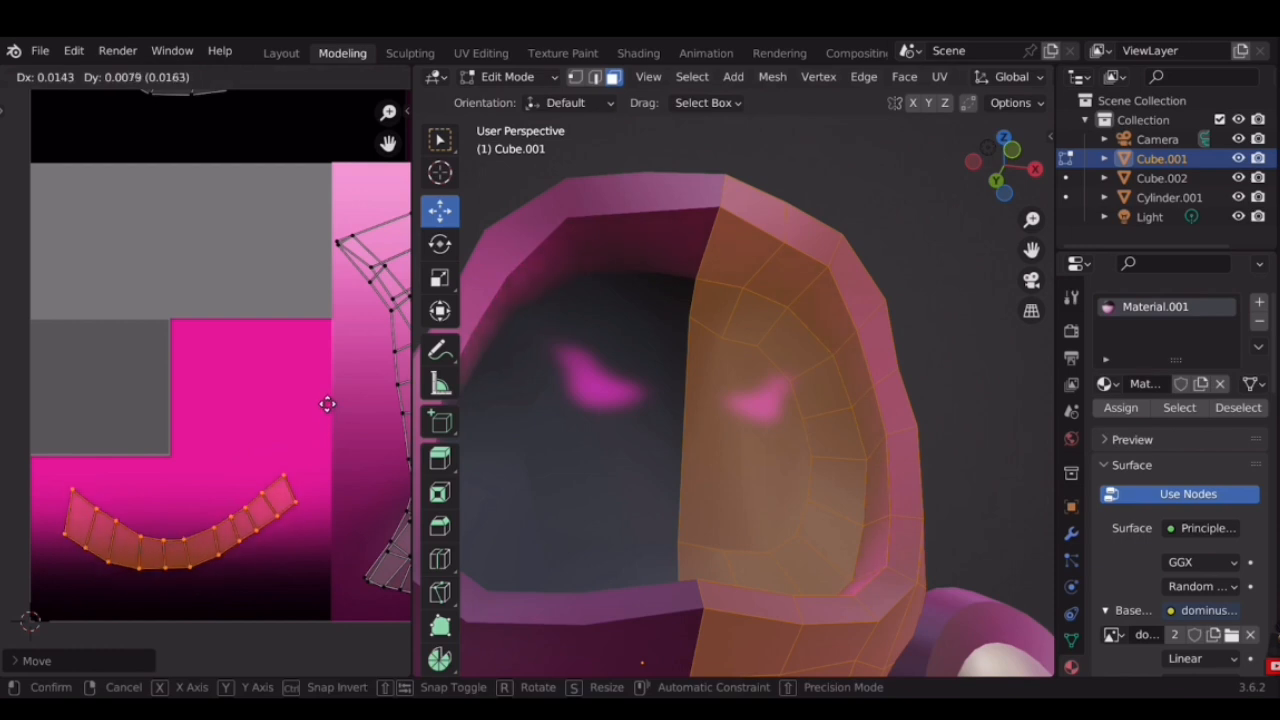
left_click(327, 411)
key("s")
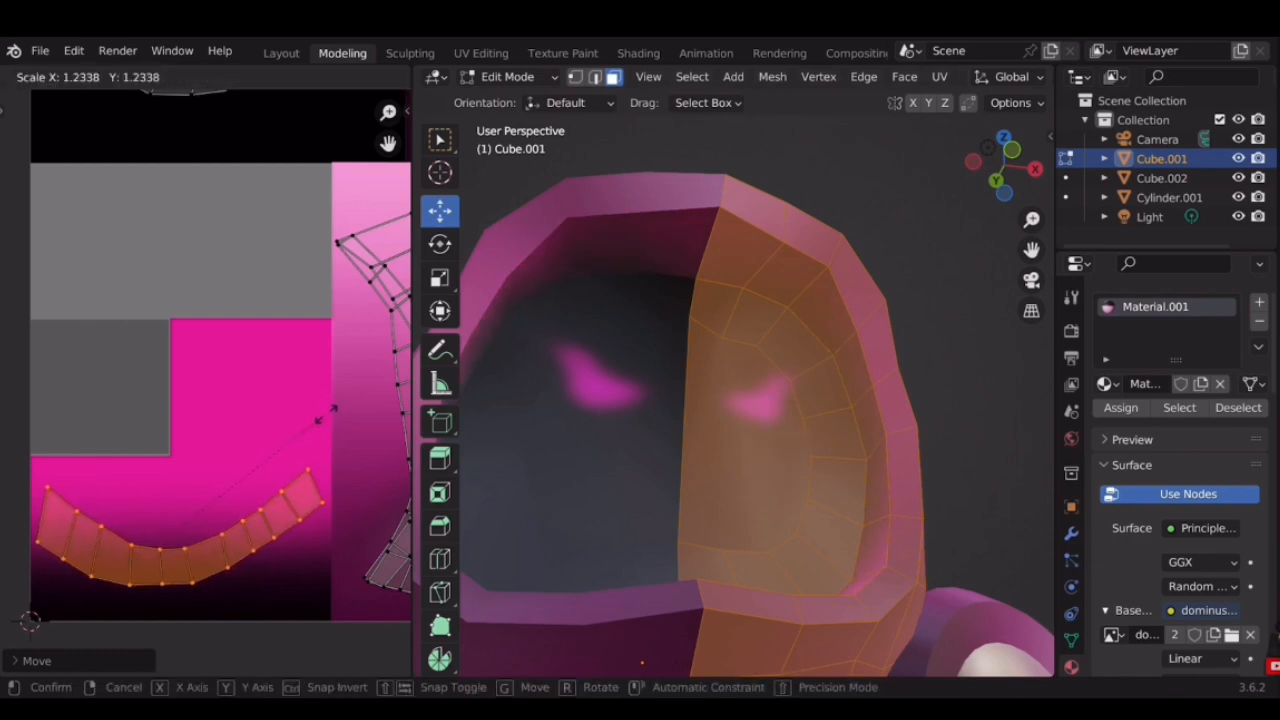
left_click(326, 414)
Lower the left end edge of the rim strip island and shift its second cross edge down to begin straightening the curve
scroll(265, 325, "up", 3)
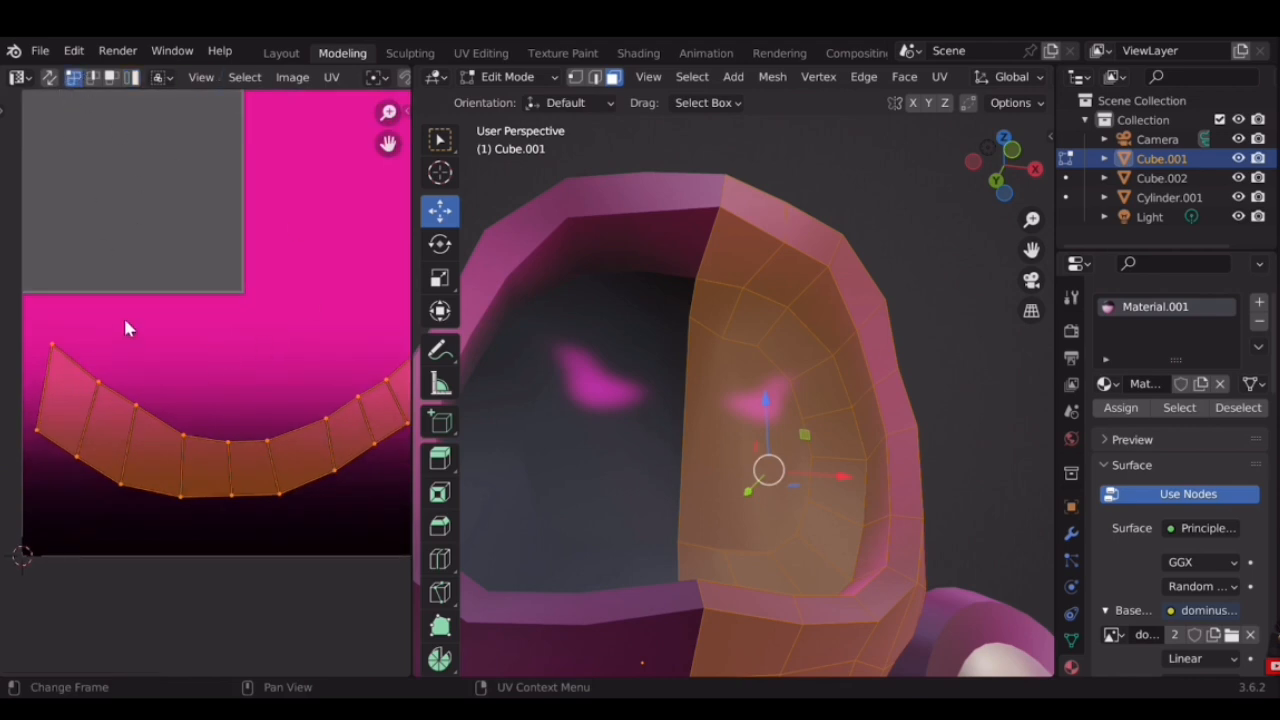
left_click(51, 343)
left_click(37, 441, "shift")
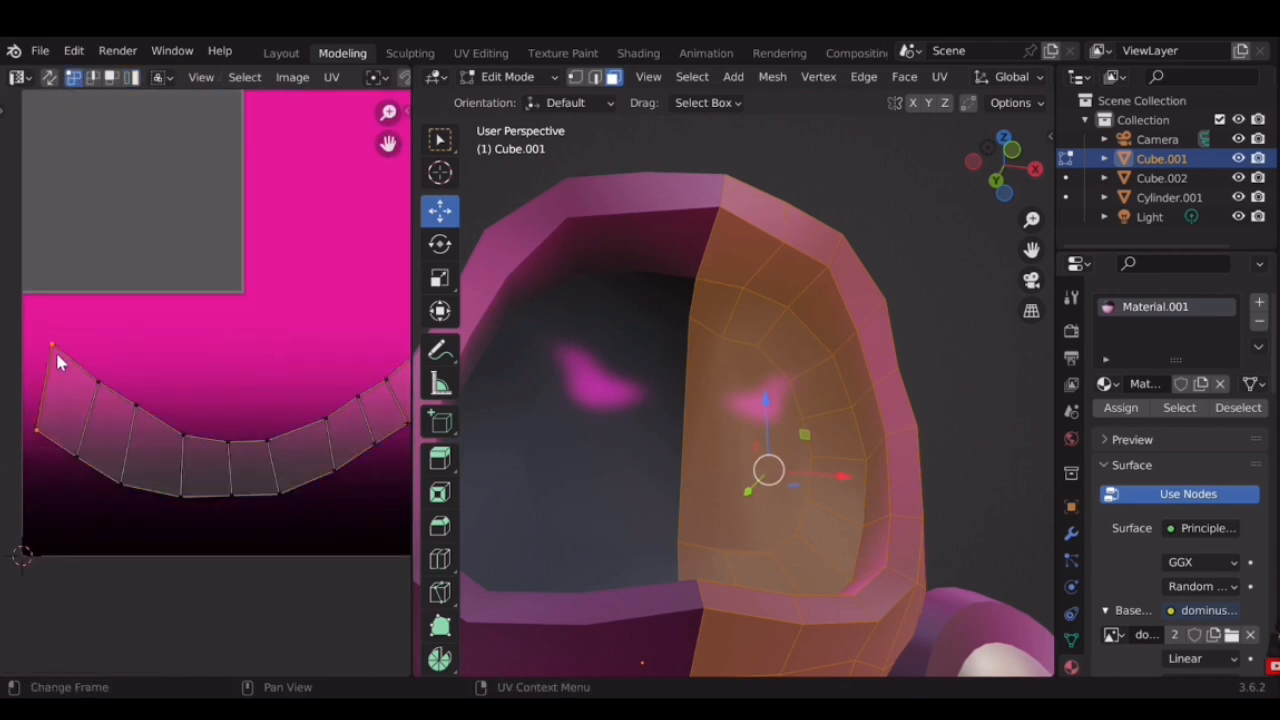
key("g")
left_click(68, 407)
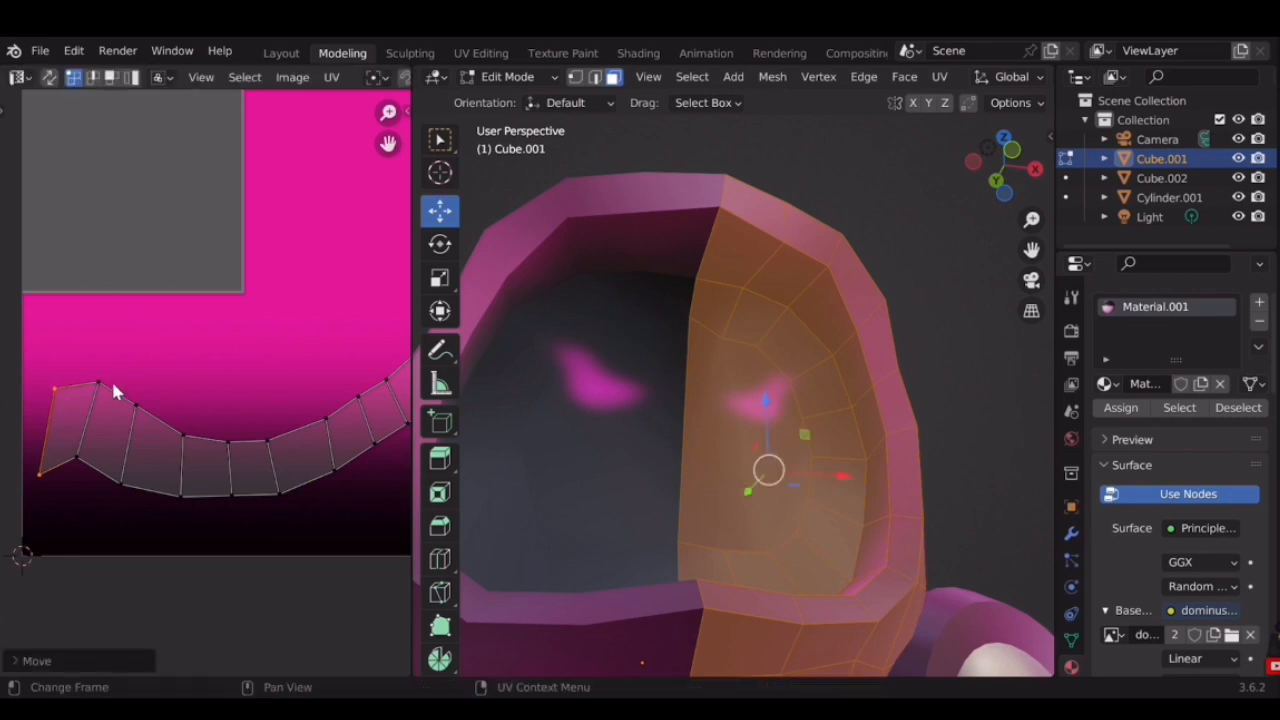
key("g")
left_click(137, 380)
Rotate the strip's left end edge upright and adjust both vertices of the second cross edge to make it vertical
left_click(55, 401)
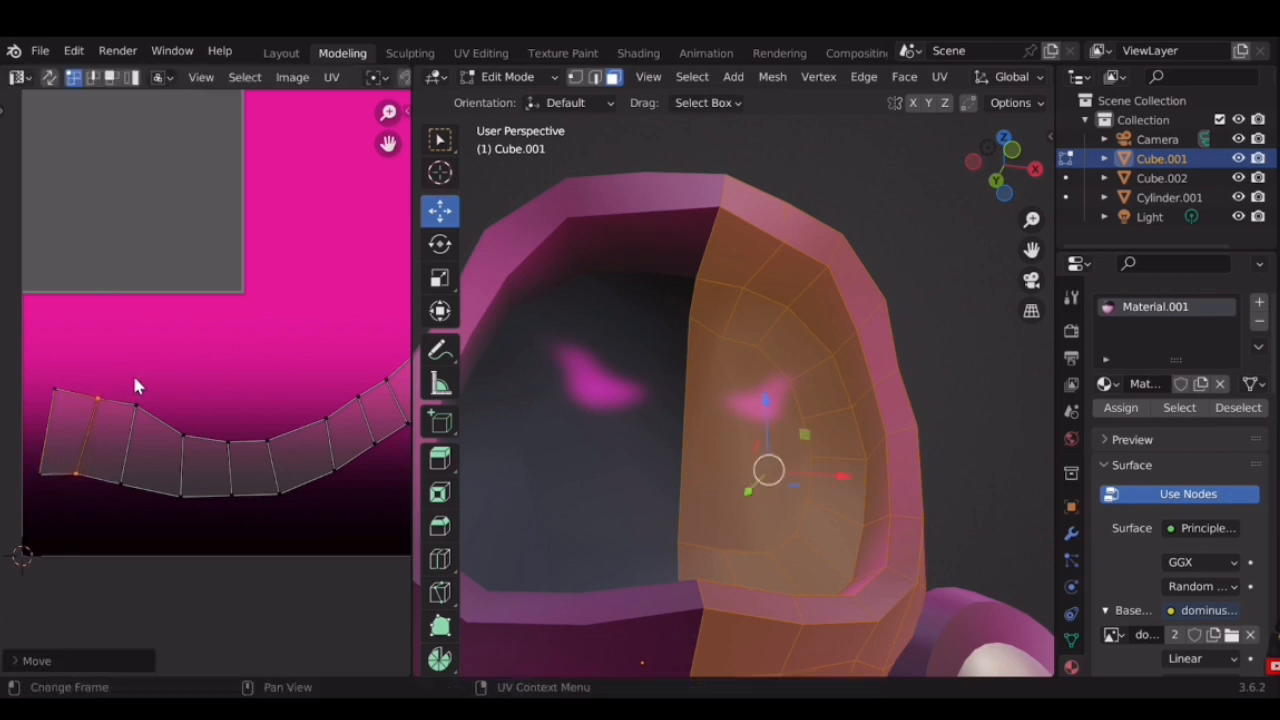
key("r")
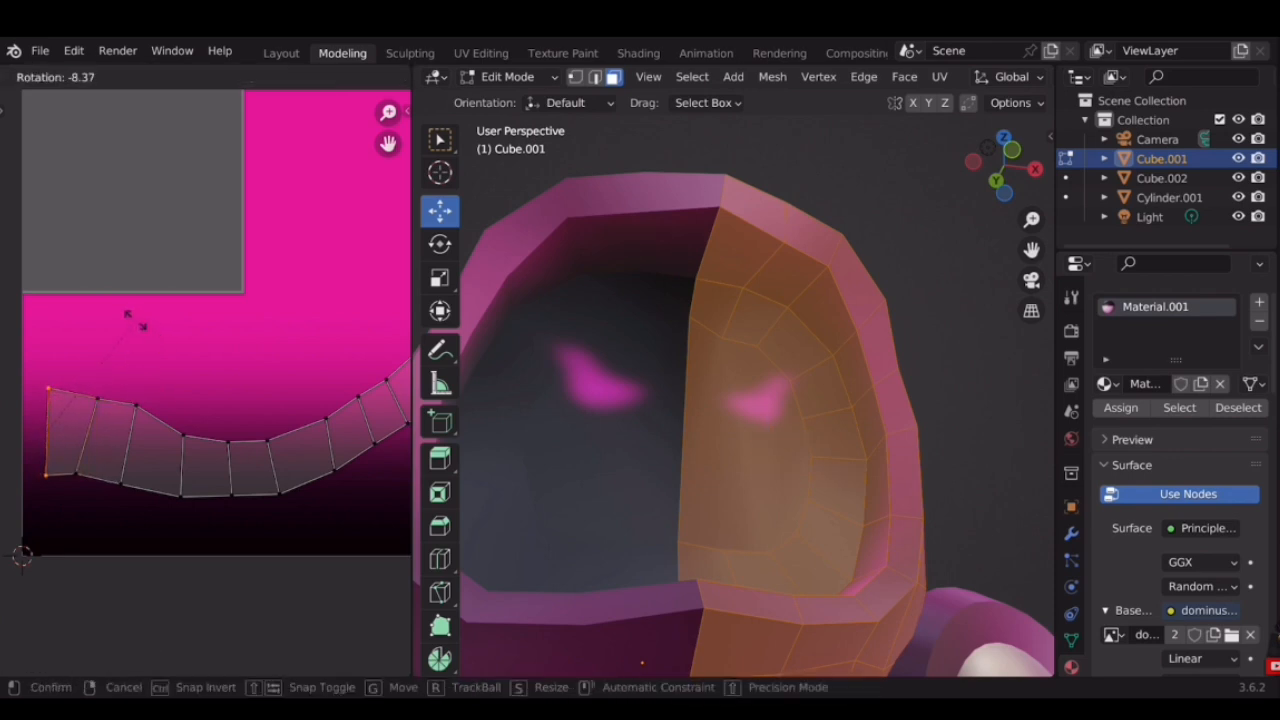
left_click(132, 357)
key("g")
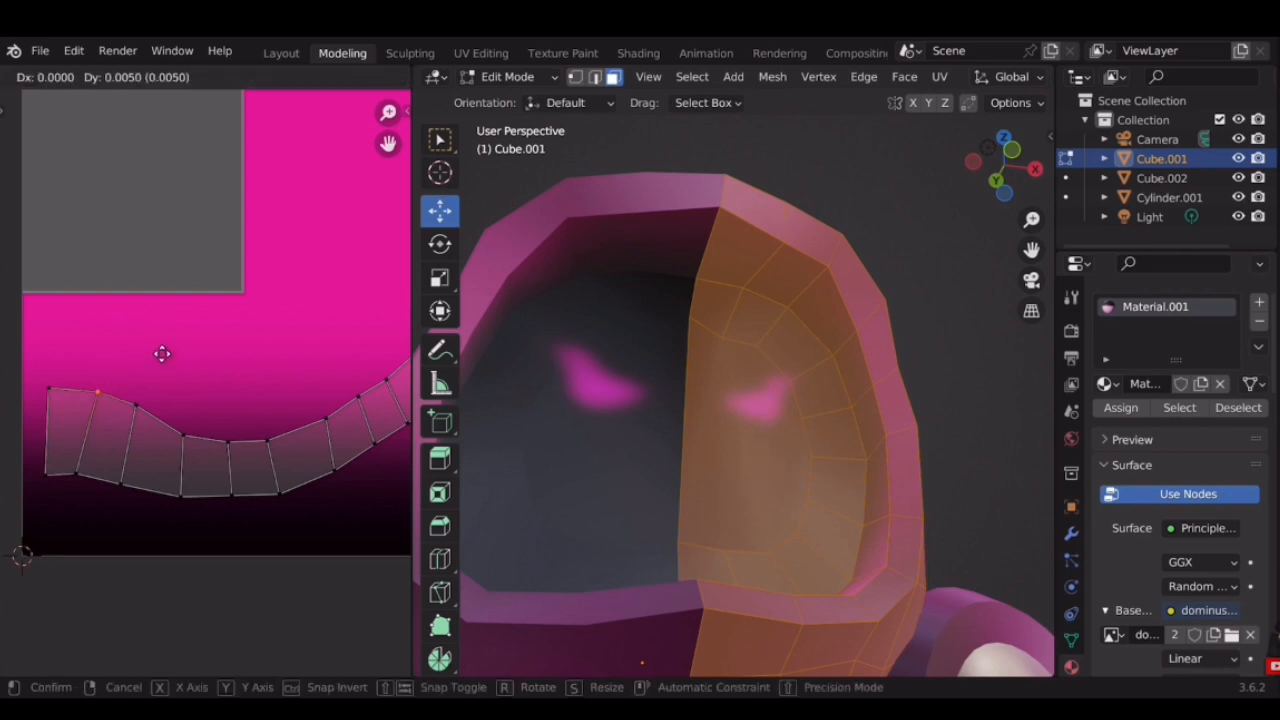
left_click(147, 352)
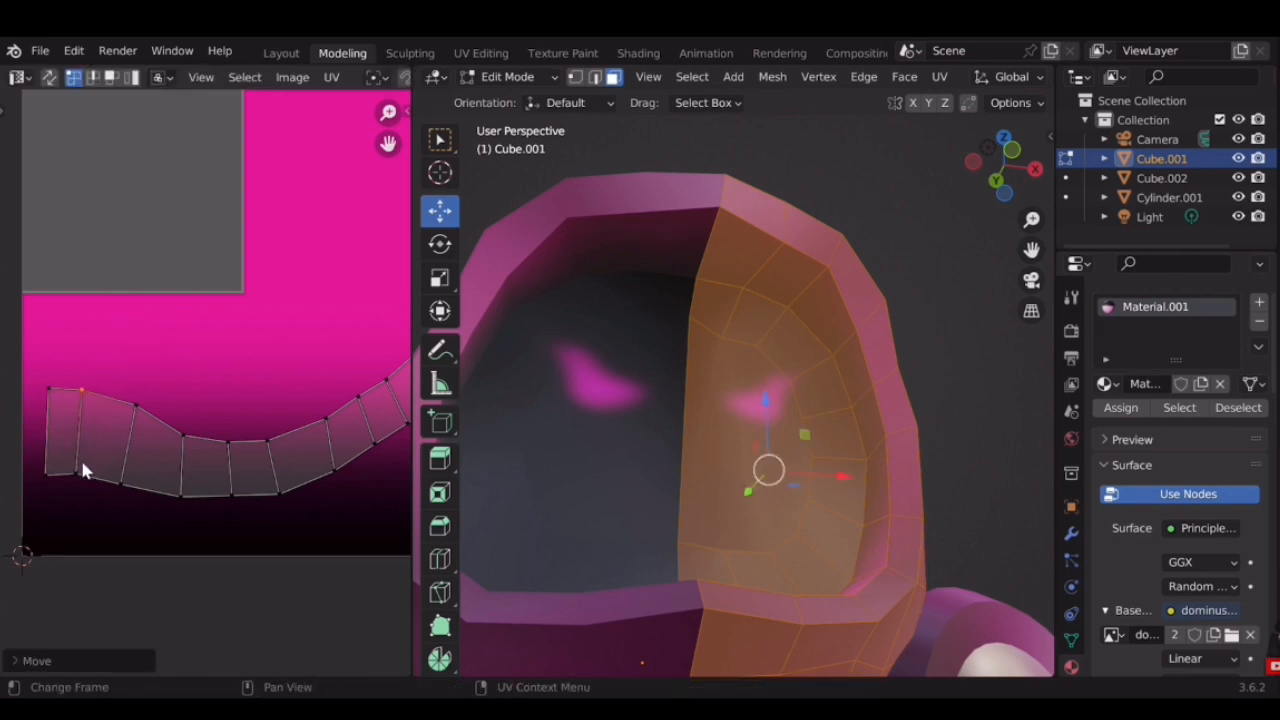
left_click(80, 457)
key("g")
left_click(90, 474)
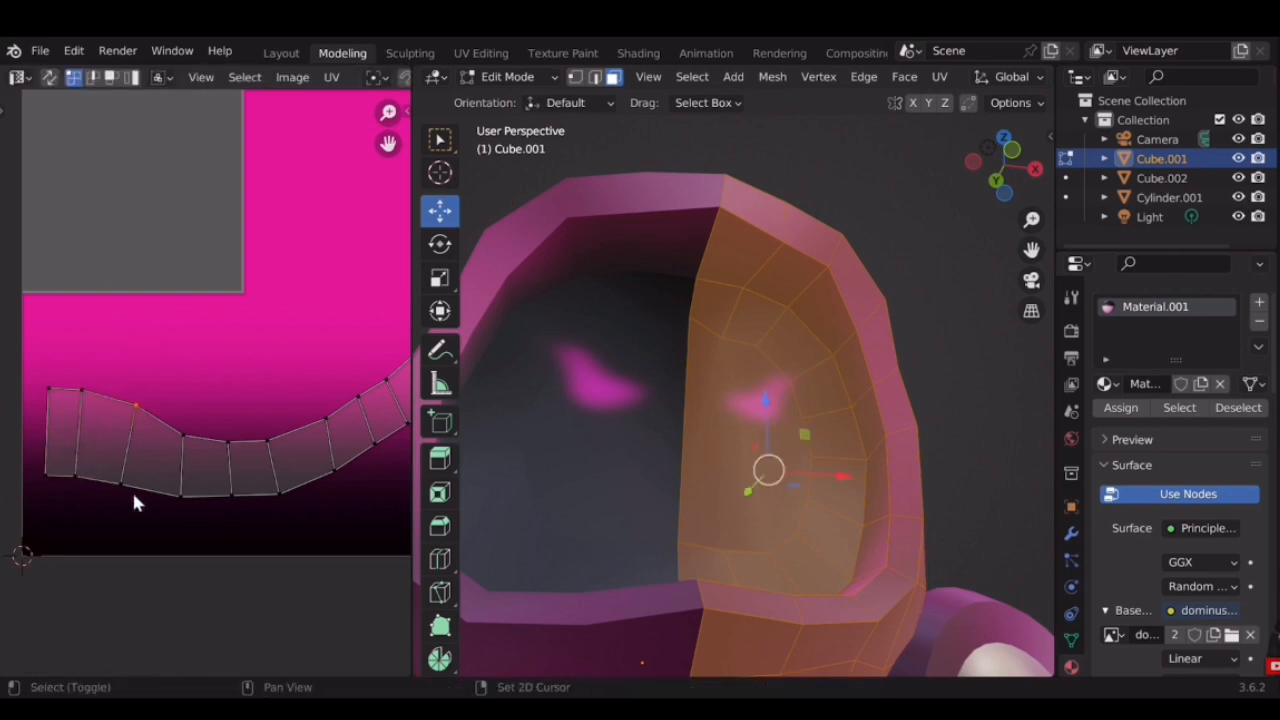
Raise the strip's third and fourth cross edges level with the first two, turning the third upright and lengthening the fourth
key("r")
left_click(190, 359)
key("g")
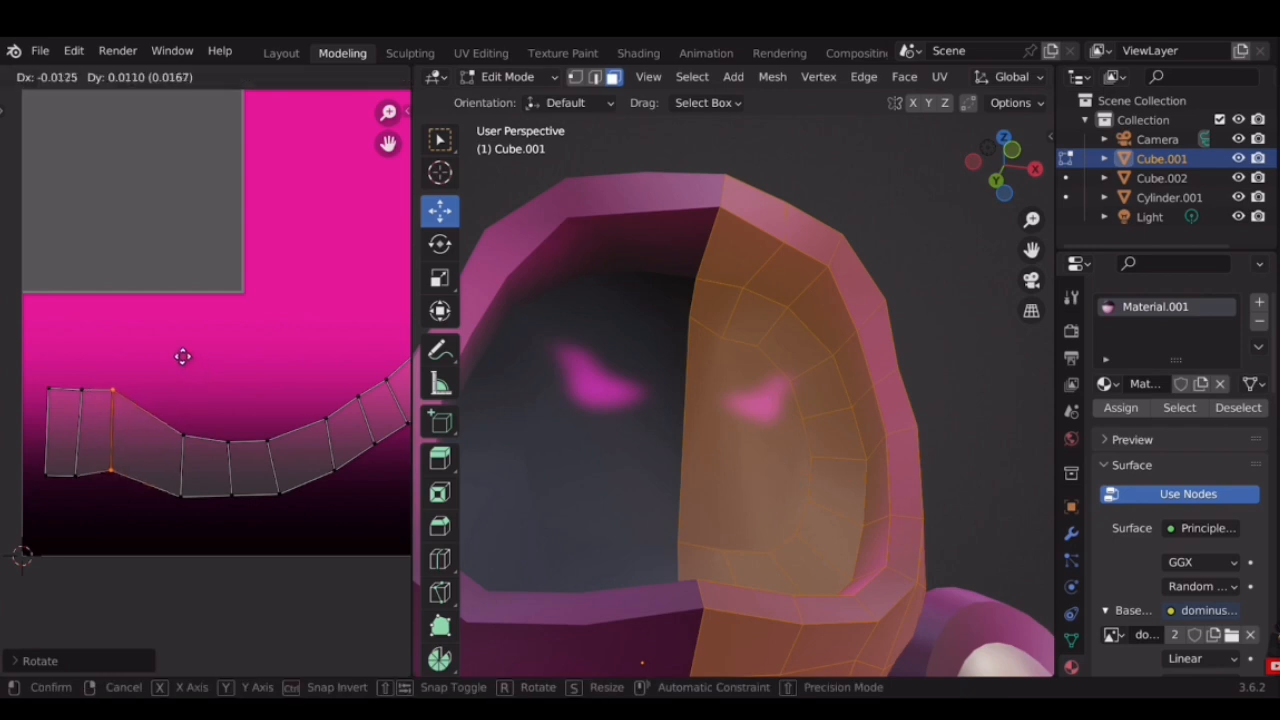
left_click(178, 358)
left_click(185, 437)
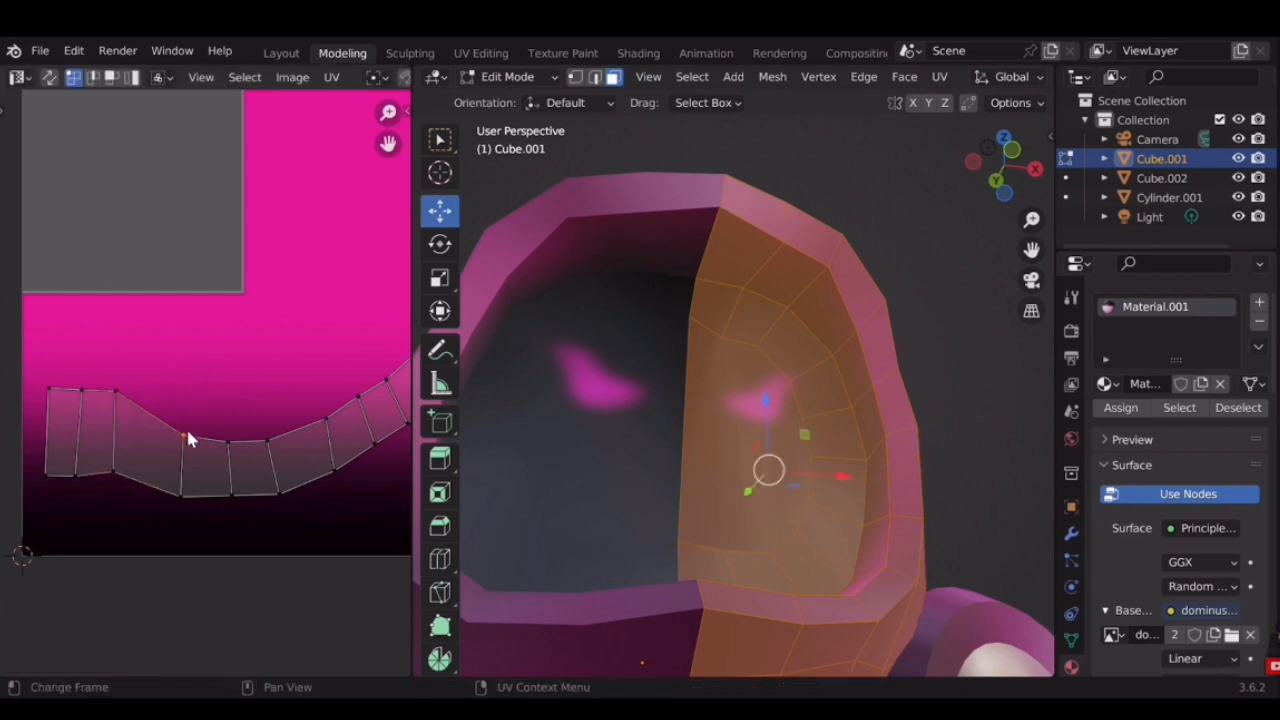
key("g")
left_click(195, 361)
key("s")
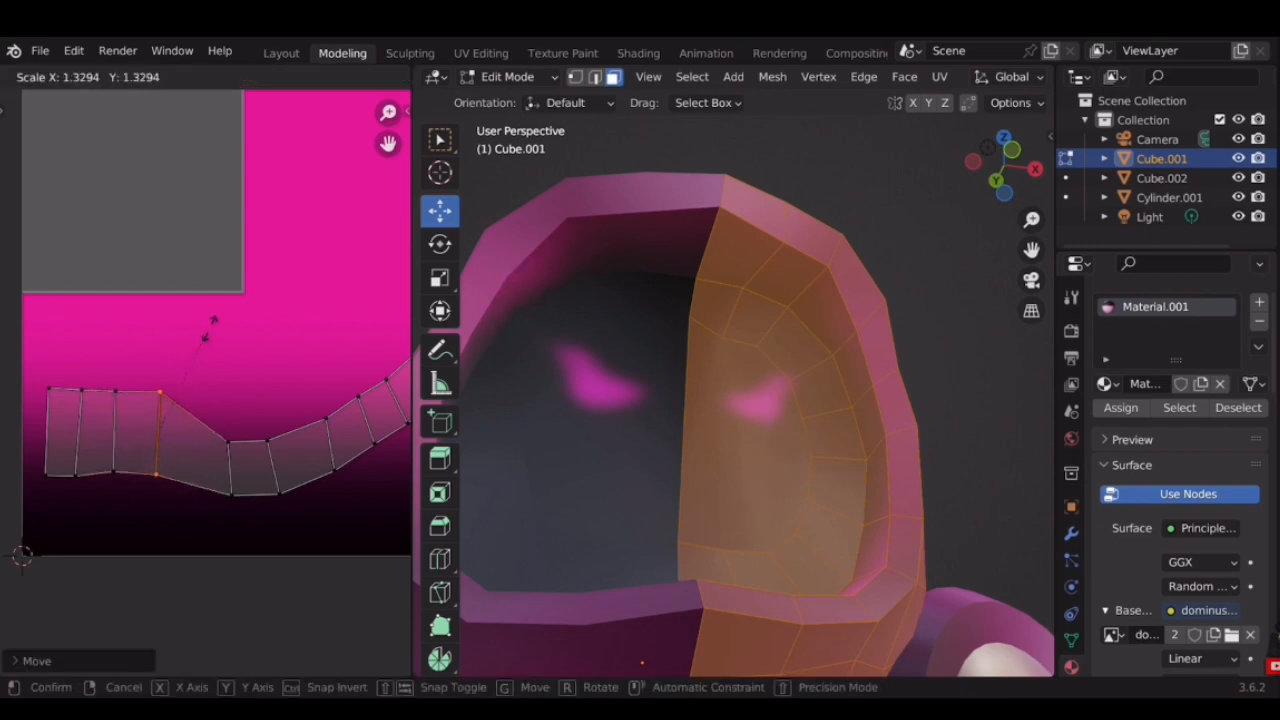
left_click(201, 331)
Move, rotate and lengthen the strip's fifth and sixth cross edges so they stand upright in line with the straightened part
left_click(230, 446)
key("g")
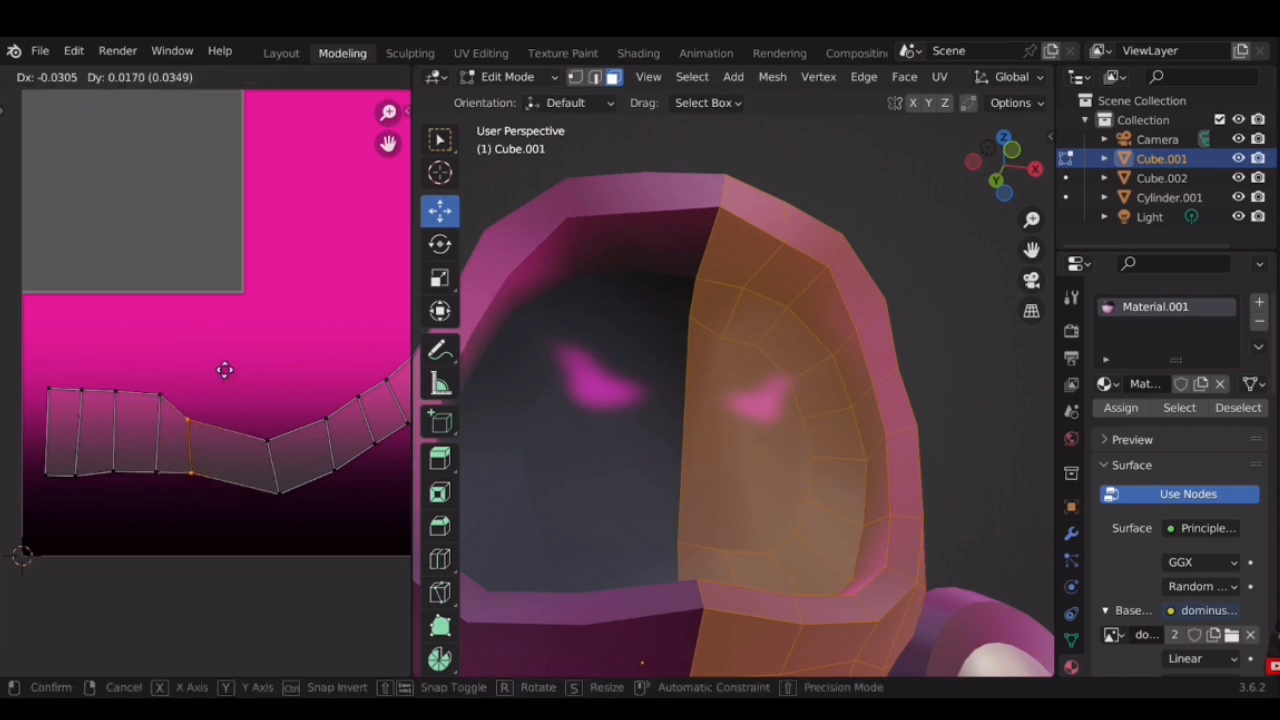
key("r")
left_click(248, 359)
key("g")
left_click(250, 357)
key("s")
left_click(276, 321)
key("g")
left_click(275, 325)
key("g")
left_click(276, 485)
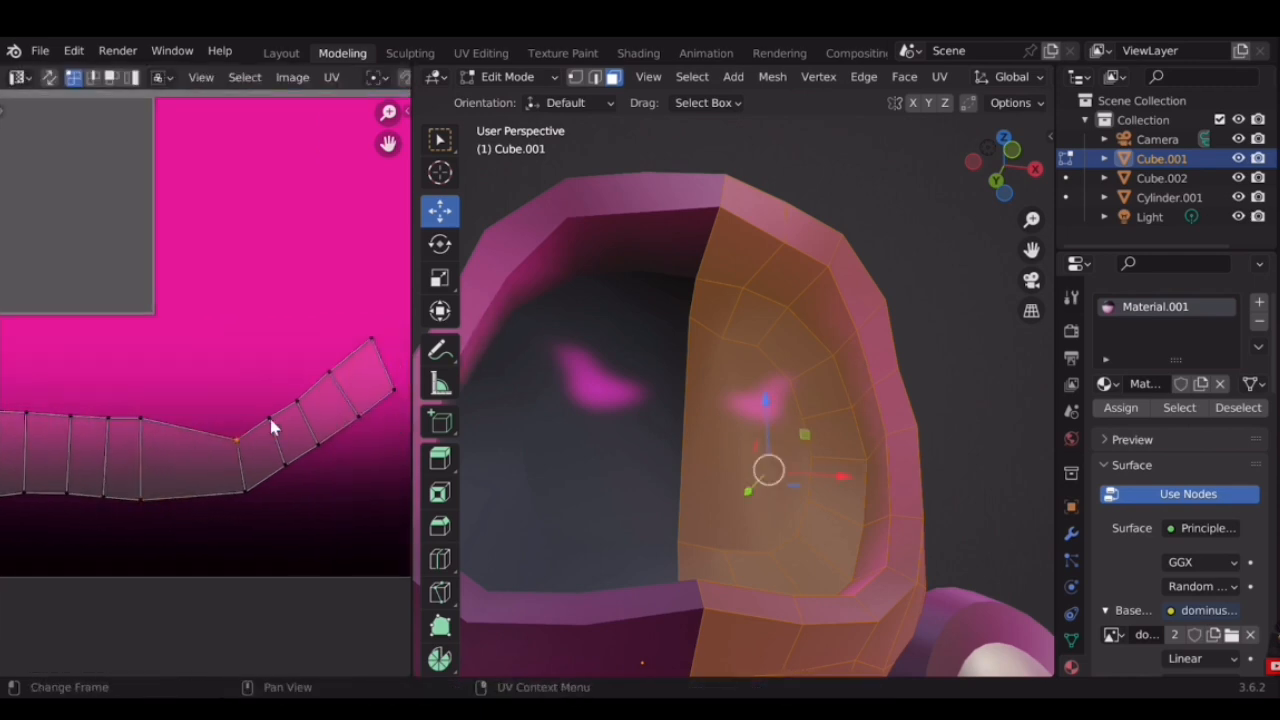
Reposition the seventh cross edge's two vertices beside the straightened part, then rotate, move and lengthen the eighth edge to match
key("g")
left_click(213, 408)
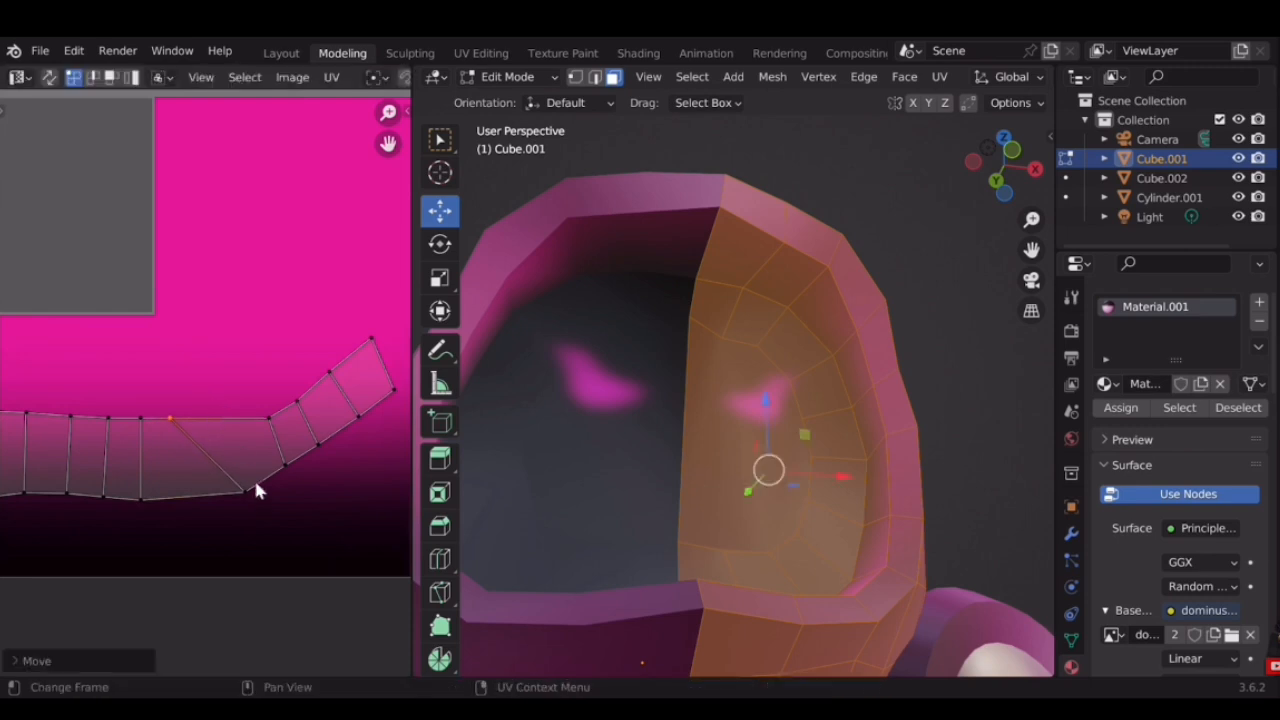
key("g")
left_click(207, 465)
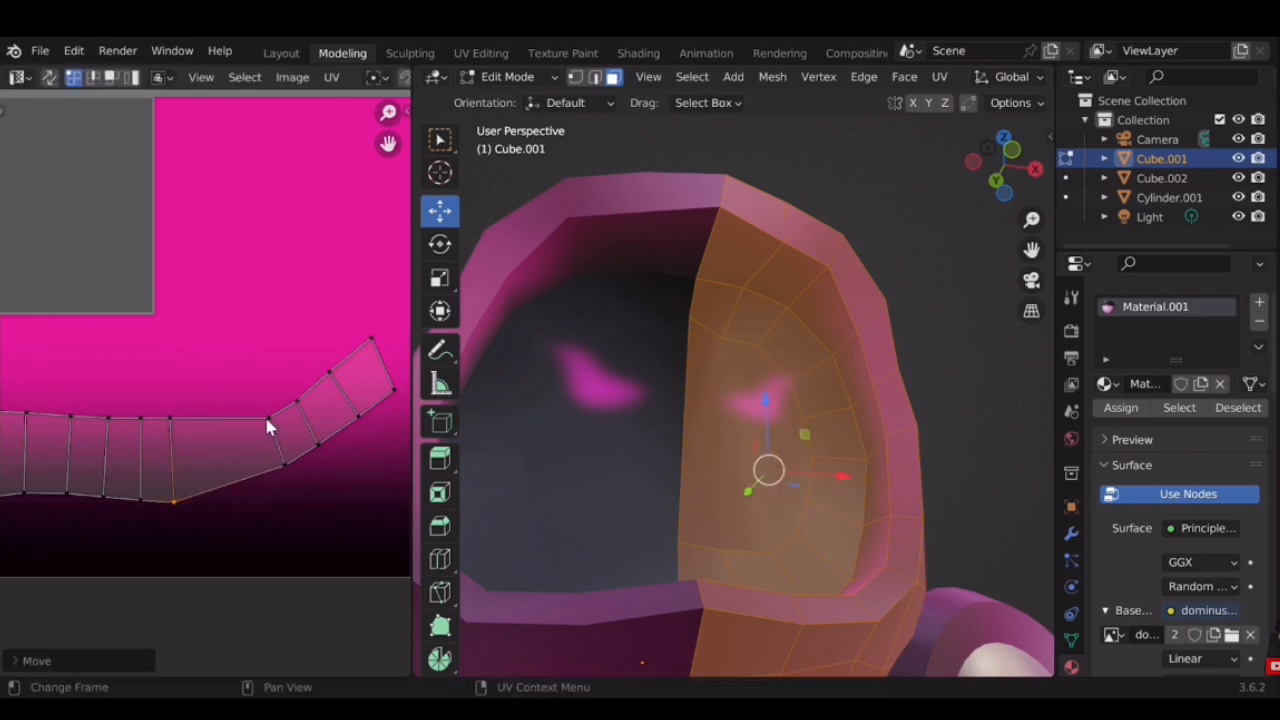
key("r")
left_click(340, 428)
key("g")
left_click(272, 445)
key("s")
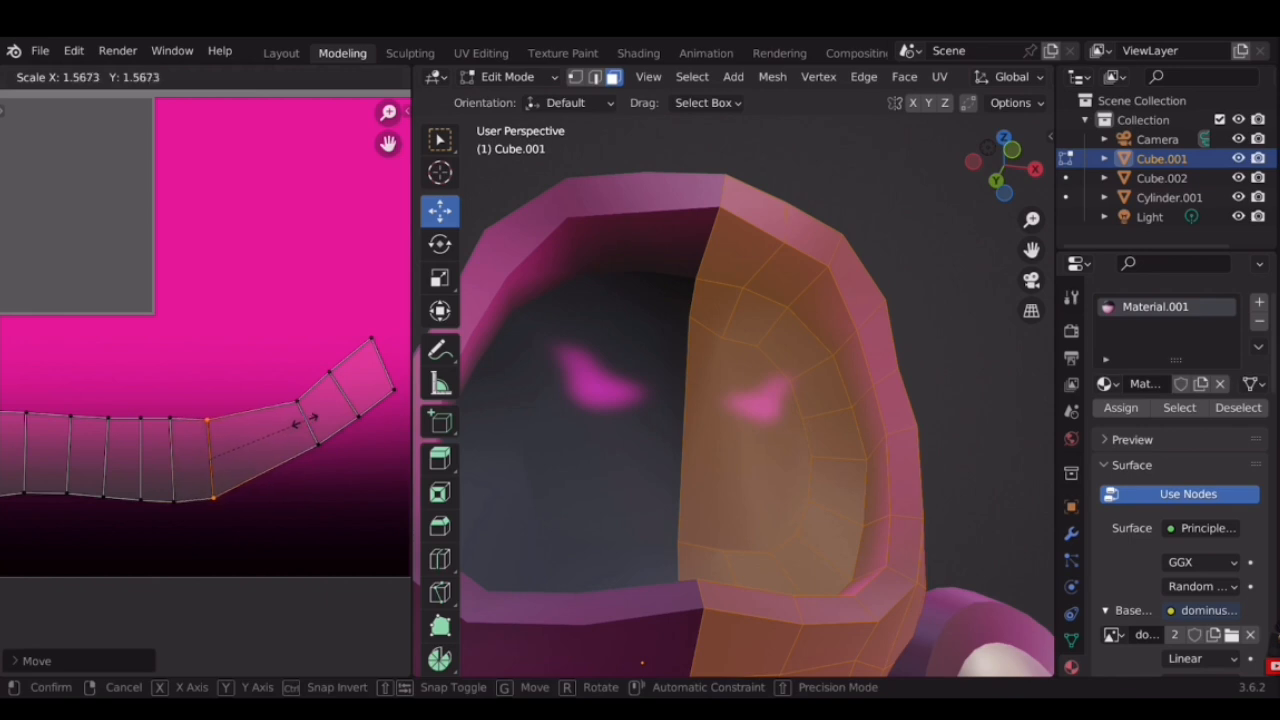
left_click(305, 421)
Rotate the ninth cross edge upright, lengthen it and align it with the straightened part of the rim strip
left_click(297, 403)
key("g")
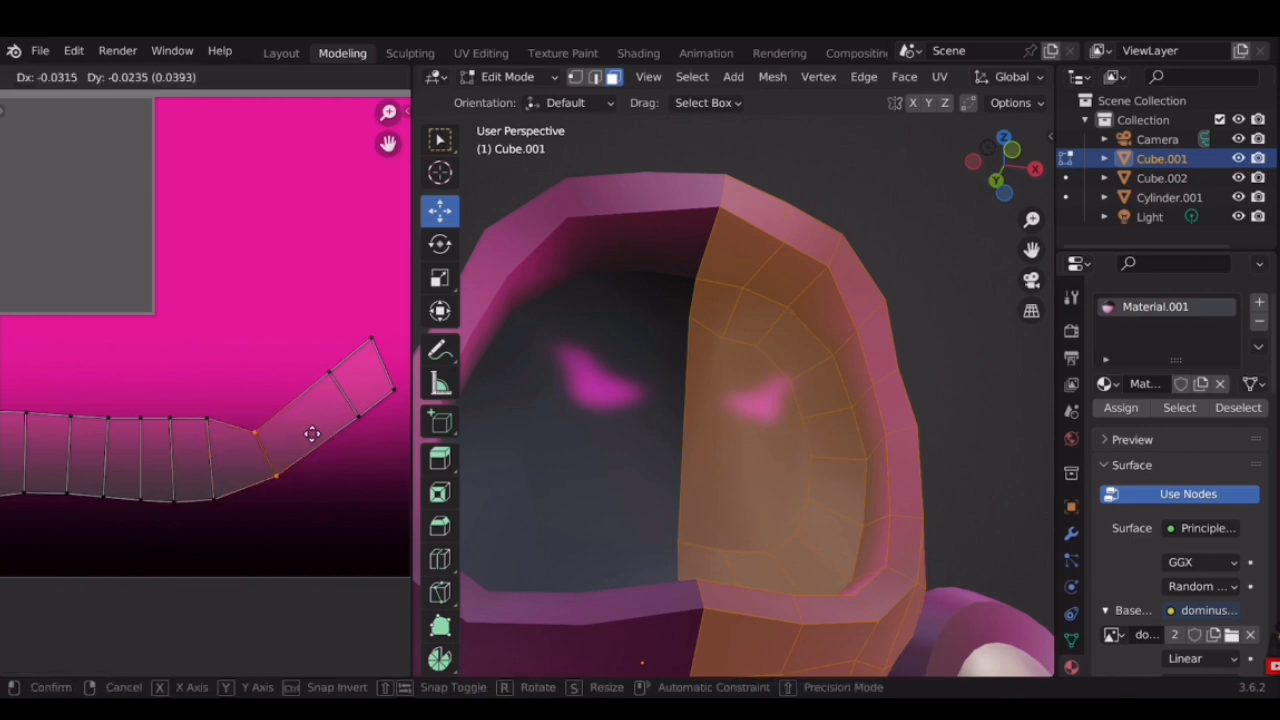
left_click(297, 420)
key("r")
left_click(343, 437)
key("g")
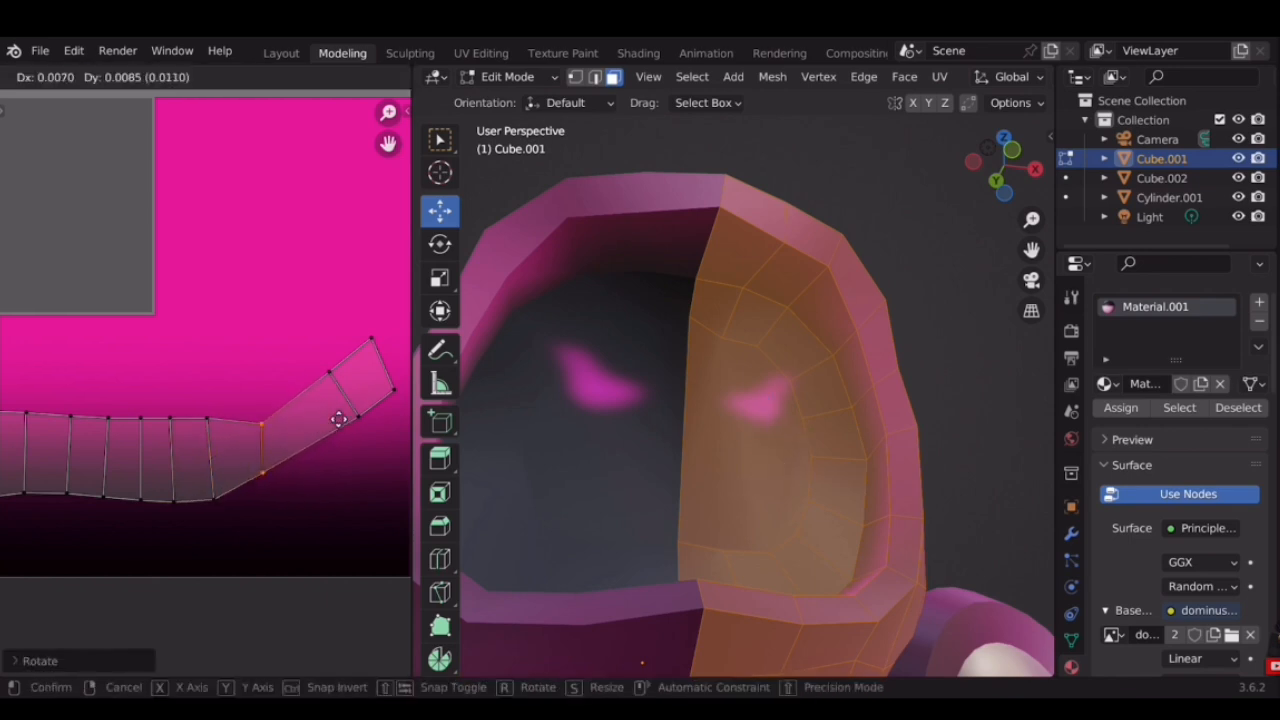
left_click(294, 436)
key("s")
left_click(312, 404)
key("g")
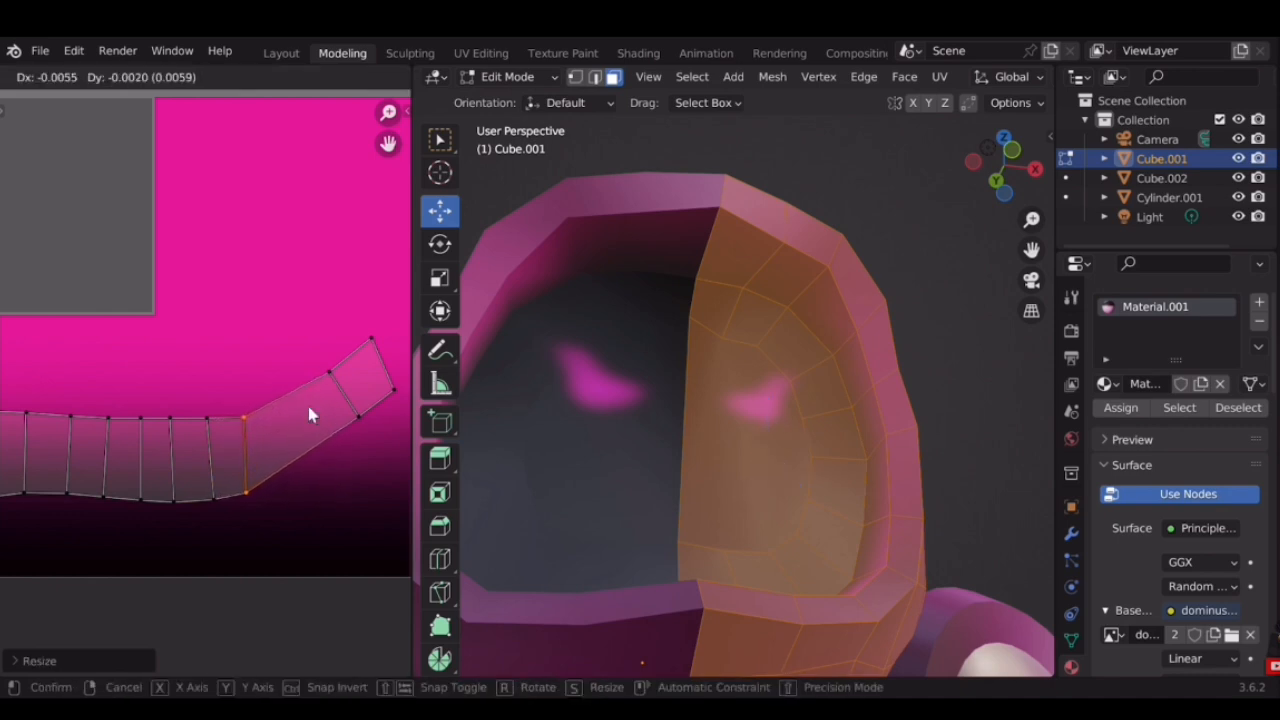
left_click(317, 415)
Turn the tenth cross edge vertical, lengthen it and move it close beside the ninth in the straightened strip
left_click(324, 378)
left_click(355, 411, "shift")
key("g")
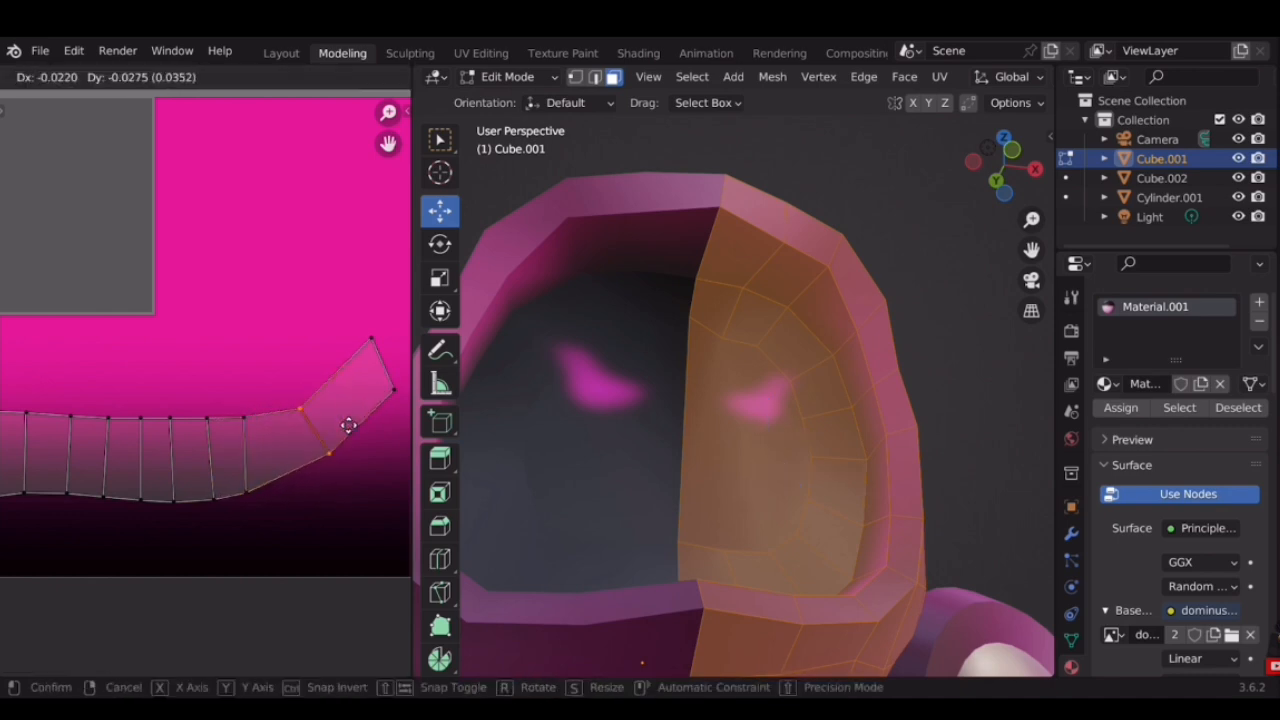
left_click(368, 374)
key("r")
left_click(380, 422)
key("s")
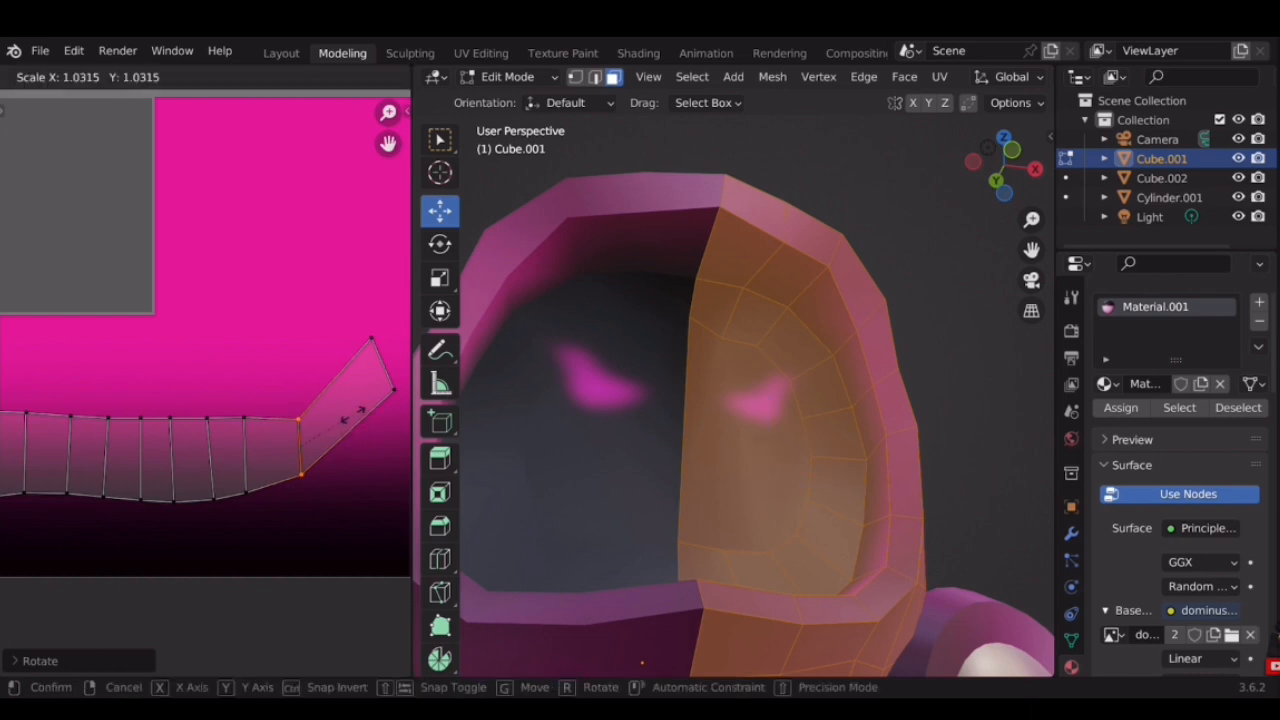
left_click(368, 403)
key("g")
left_click(350, 418)
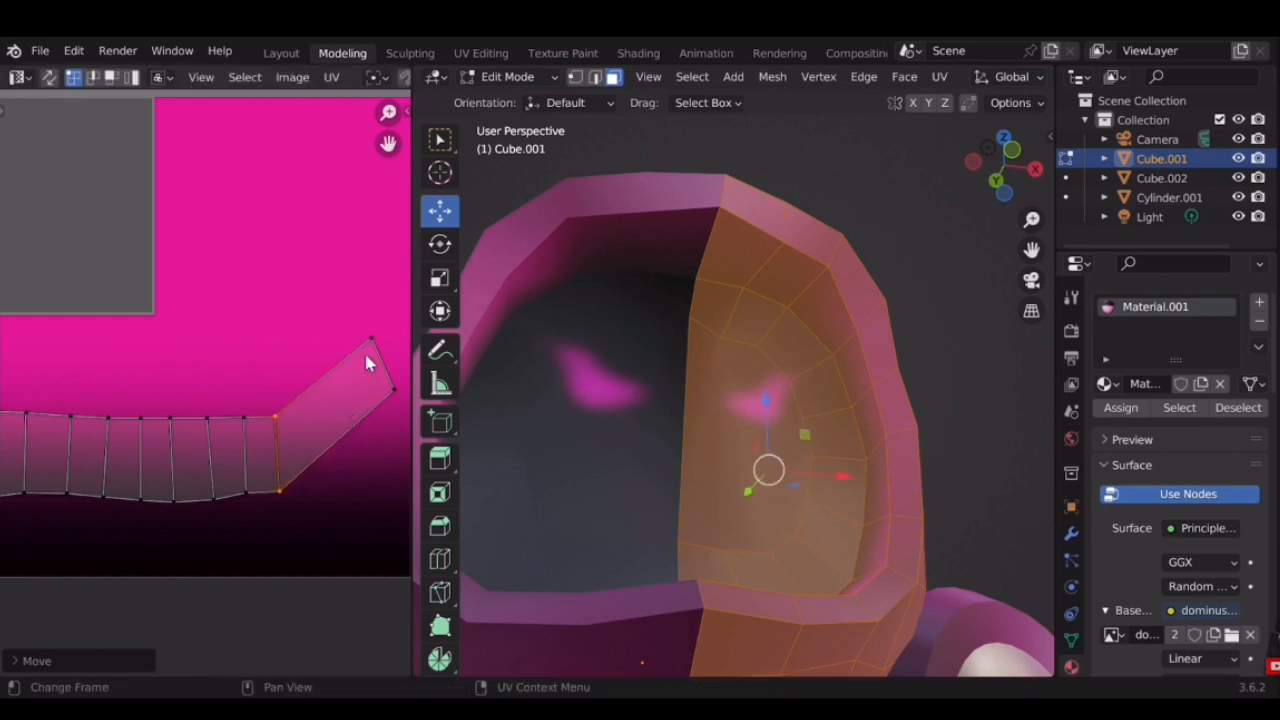
Bring the strip's right end edge down to the straightened row, rotate it upright and lengthen it
key("g")
left_click(357, 409)
key("r")
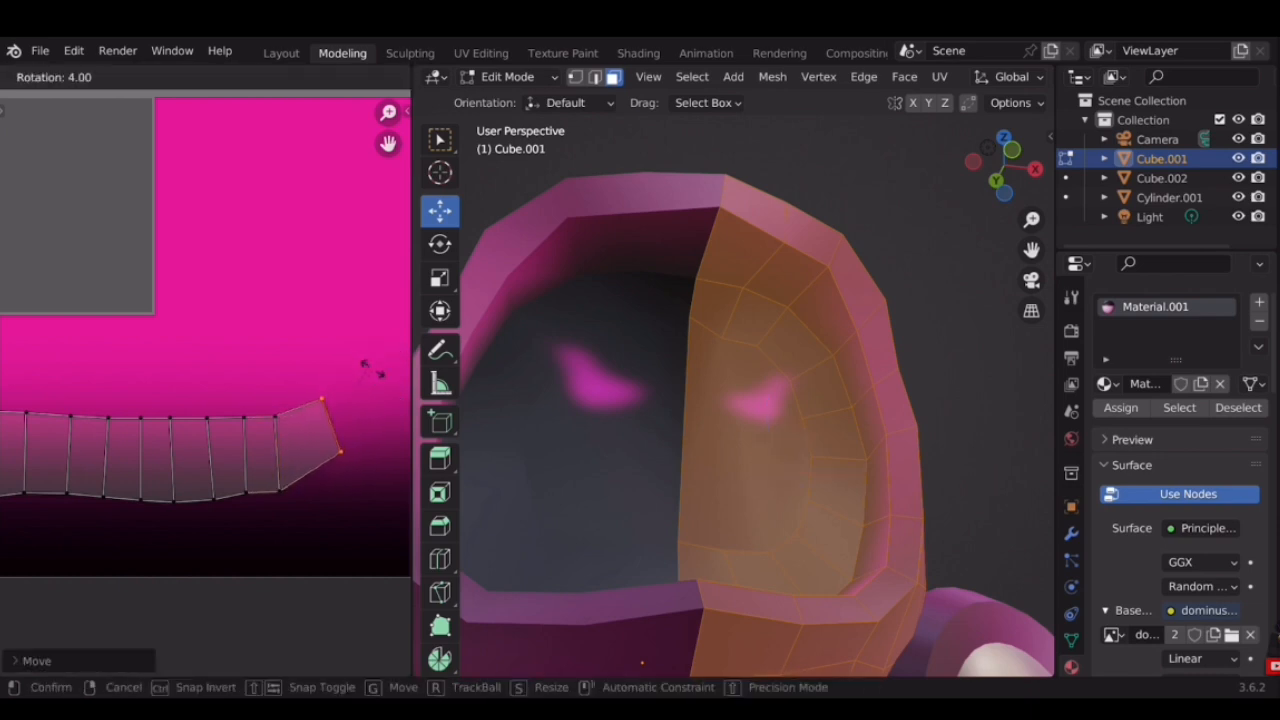
left_click(390, 388)
key("s")
left_click(389, 370)
key("g")
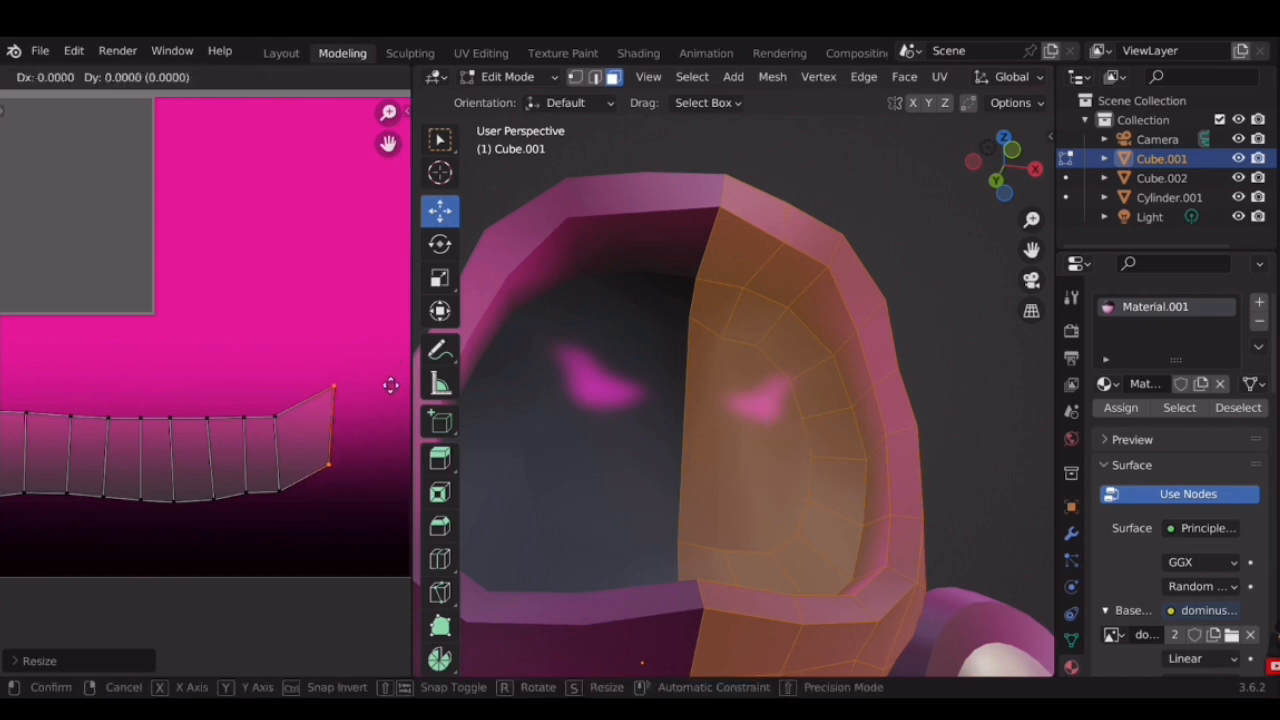
left_click(386, 397)
Enlarge the whole straightened rim strip, position it across the pink-to-black gradient and return to Object Mode with nothing selected
scroll(255, 360, "down", 2)
middle_click_drag(255, 360, 319, 356)
scroll(337, 337, "up", 1)
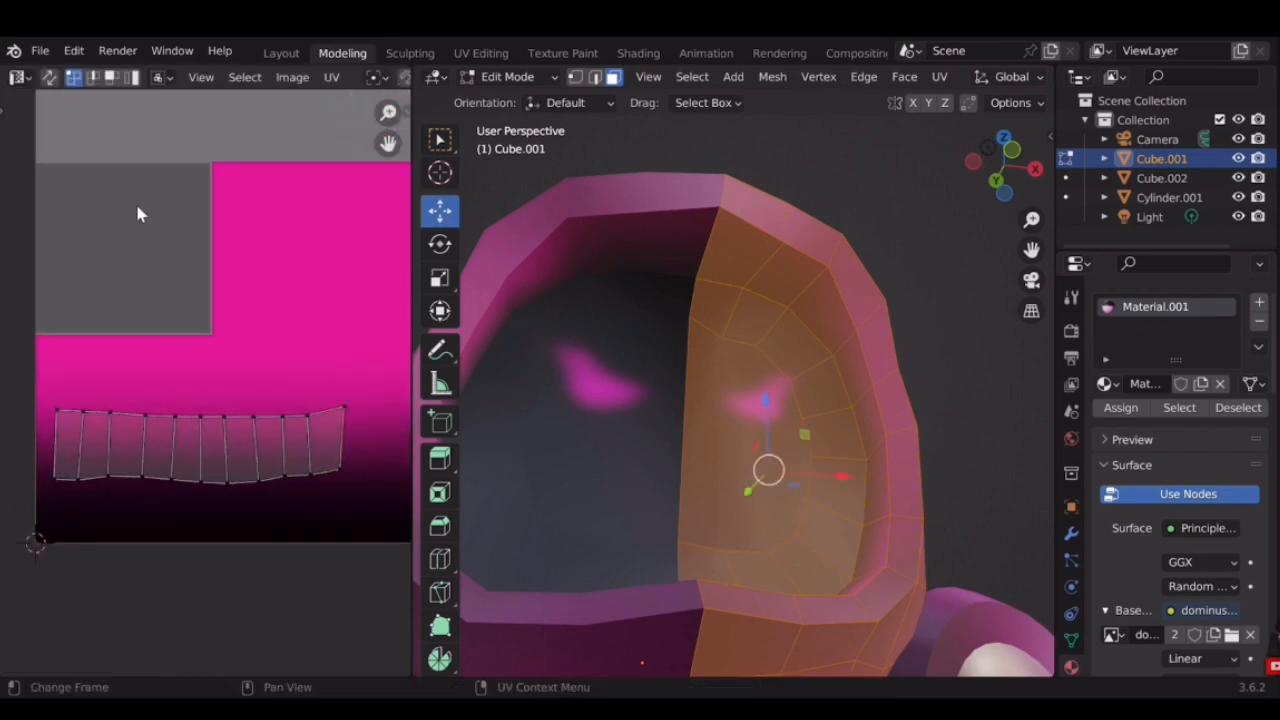
key("a")
scroll(237, 394, "down", 1)
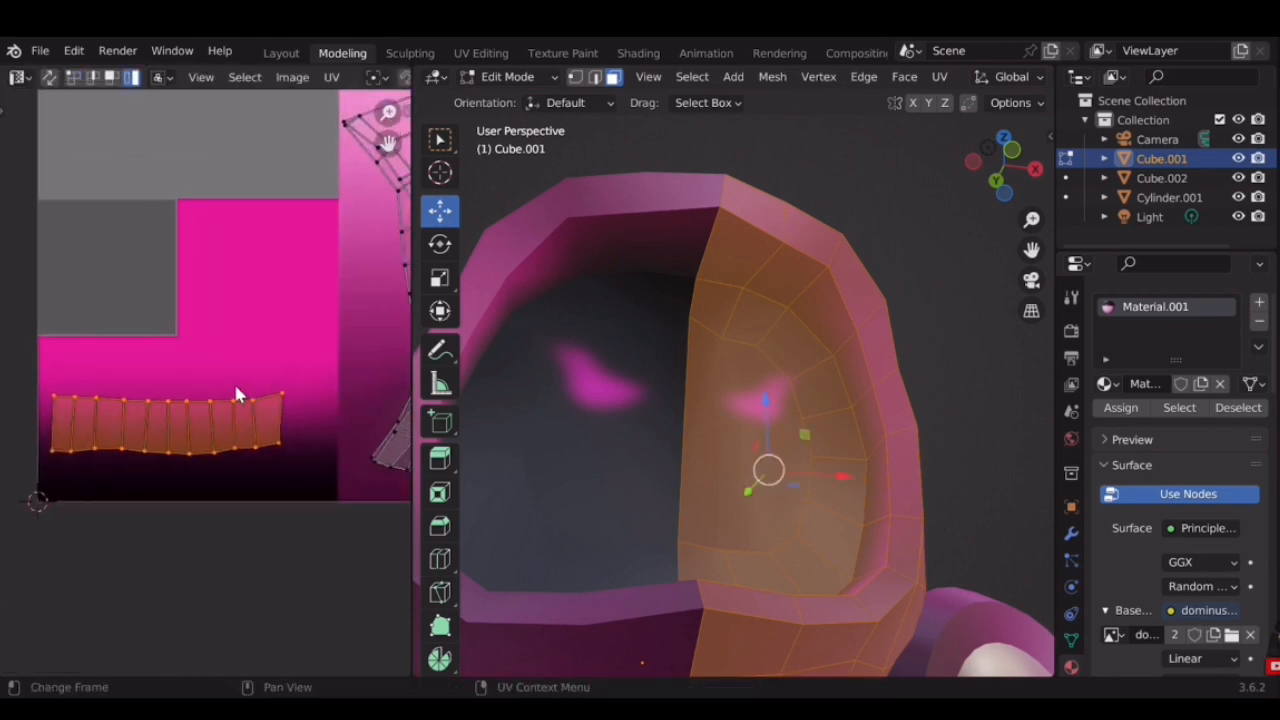
key("s")
left_click(262, 390)
key("g")
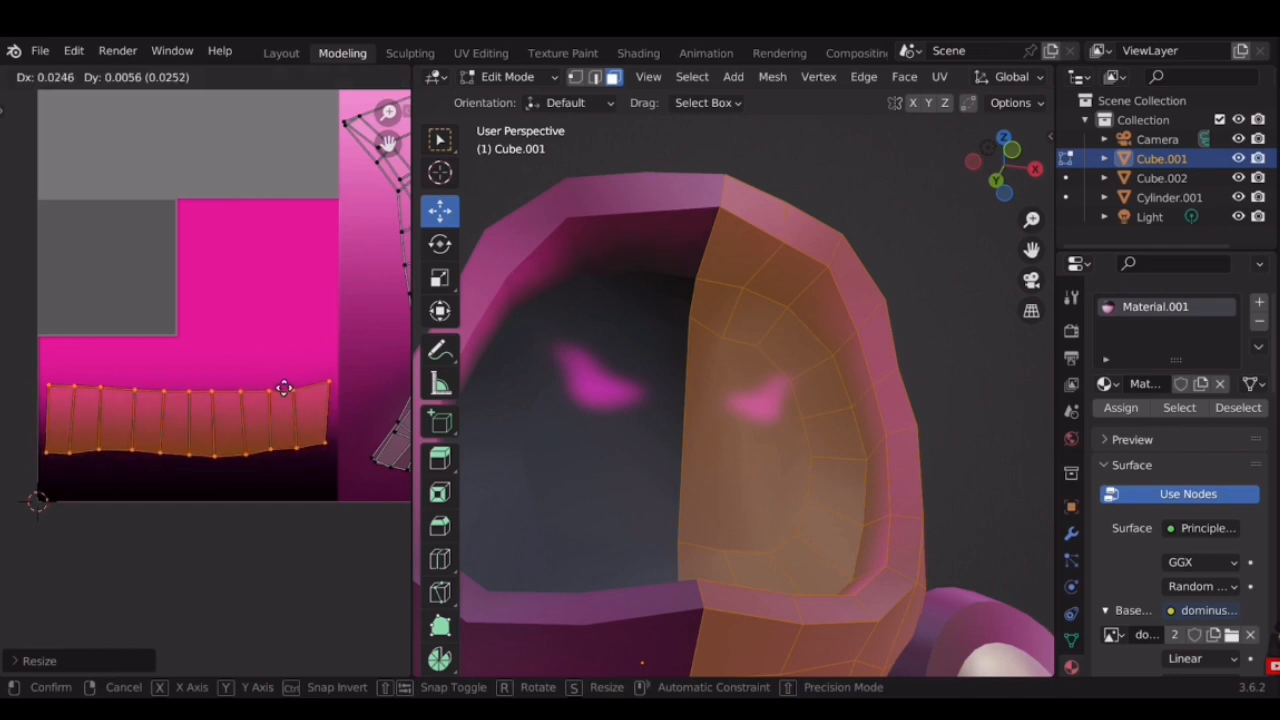
left_click(284, 388)
left_click(862, 200)
key("Tab")
left_click(855, 186)
Examine the textured hood and the gradient inside its face opening from several angles and distances
scroll(765, 400, "down", 3)
middle_click_drag(764, 428, 744, 488)
middle_click_drag(744, 488, 600, 412, "shift")
scroll(698, 392, "up", 3)
middle_click_drag(730, 461, 729, 400)
scroll(729, 400, "down", 5)
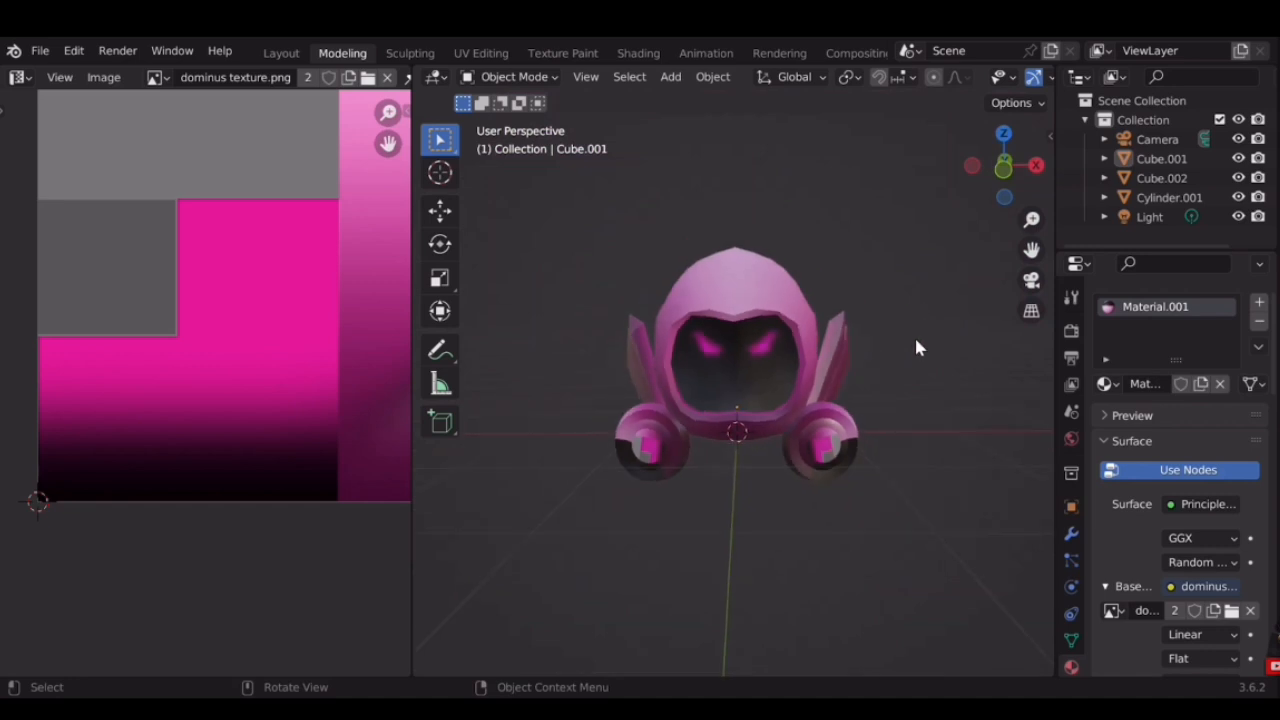
middle_click_drag(940, 337, 876, 378)
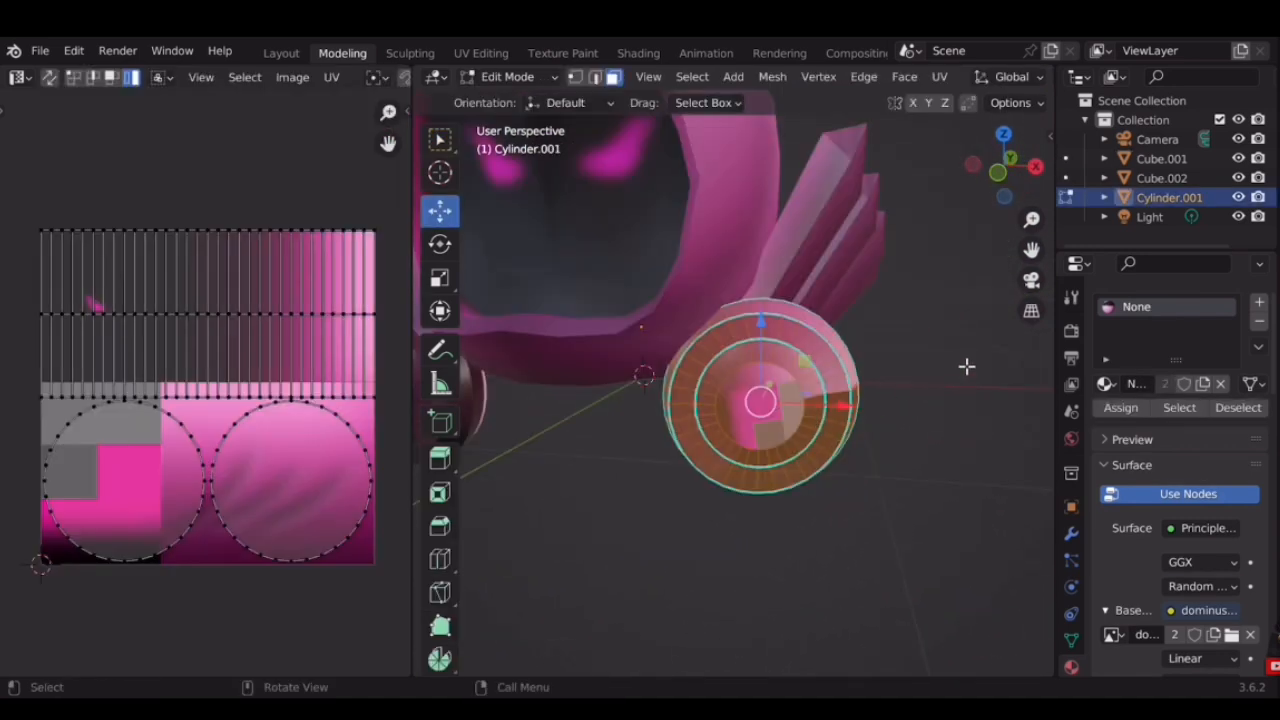
Replace the current face selection with only the round centre face of the side disc
left_click(966, 366)
scroll(784, 350, "down", 3)
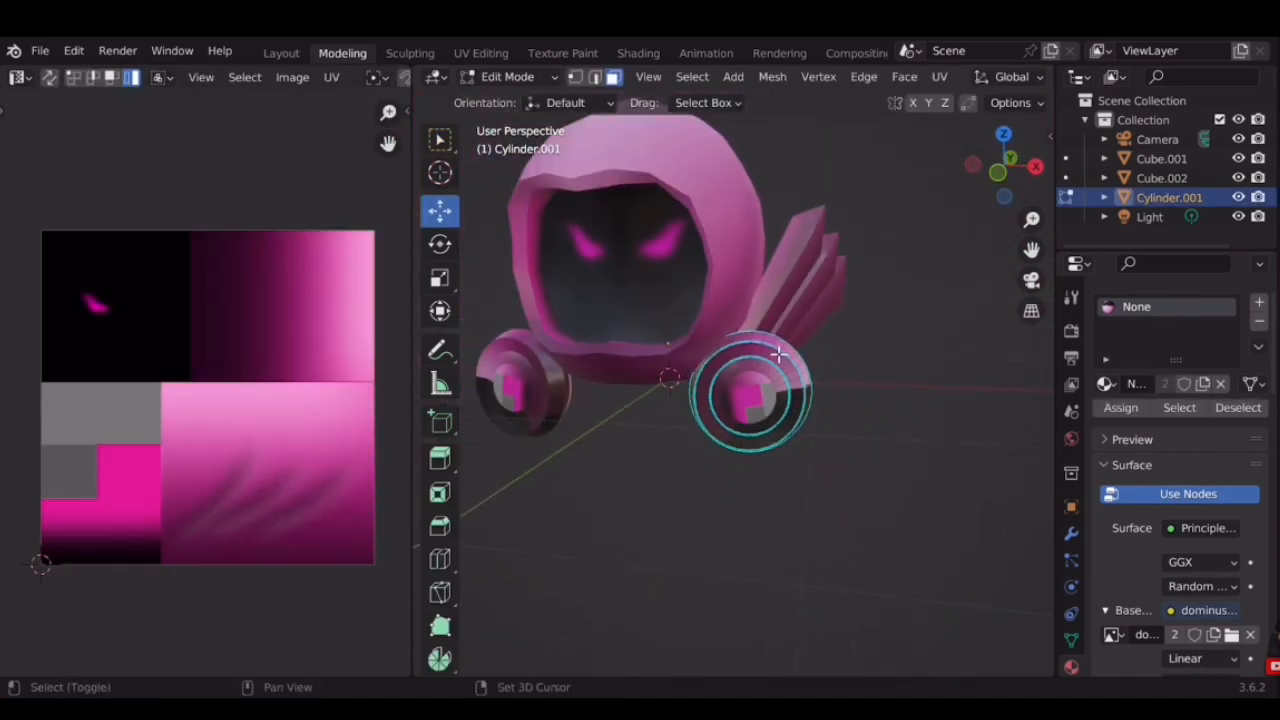
middle_click_drag(783, 344, 796, 357, "shift")
scroll(796, 357, "up", 1)
scroll(790, 380, "up", 10)
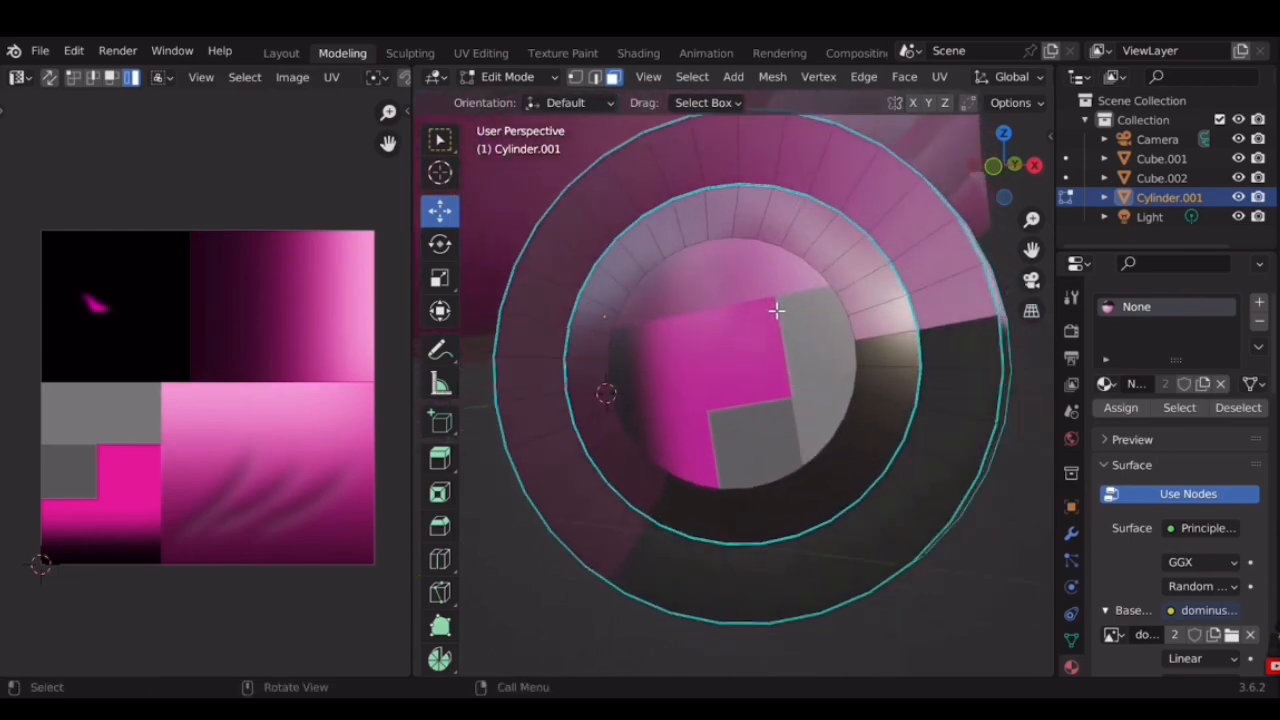
left_click(776, 311)
scroll(668, 372, "down", 5)
middle_click_drag(691, 380, 762, 409, "shift")
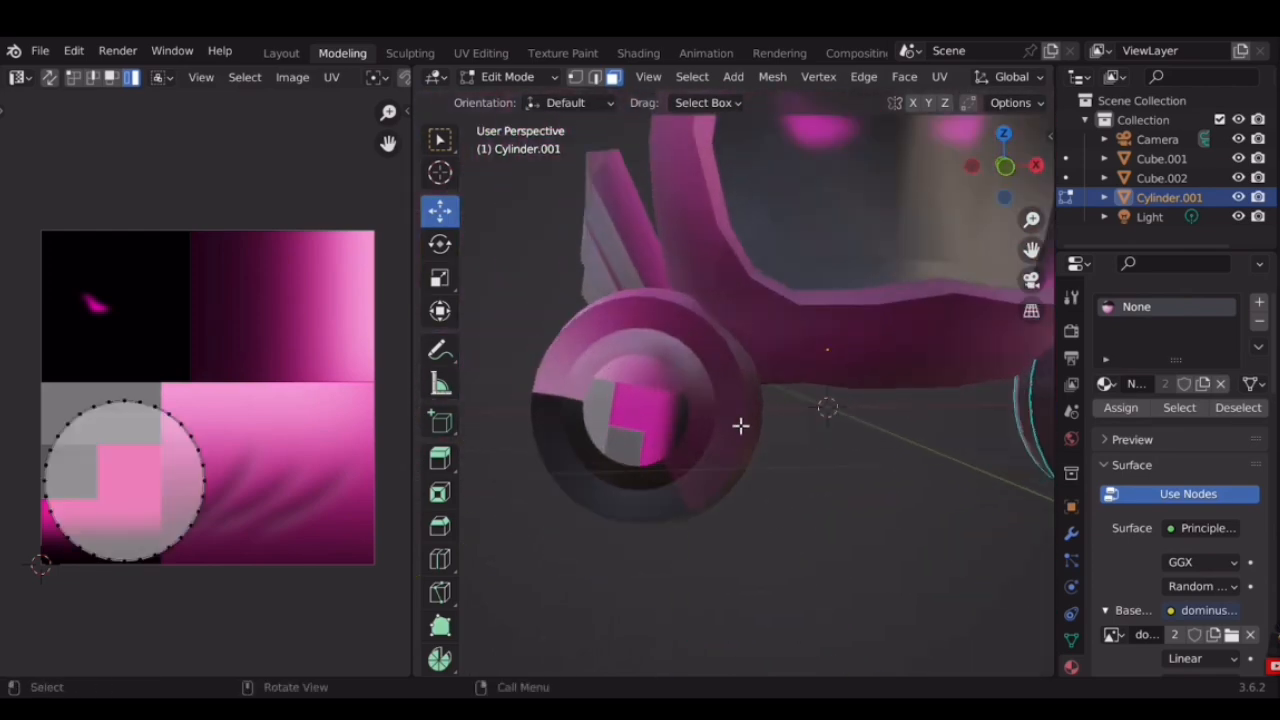
middle_click_drag(942, 416, 732, 412, "shift")
scroll(749, 414, "up", 3)
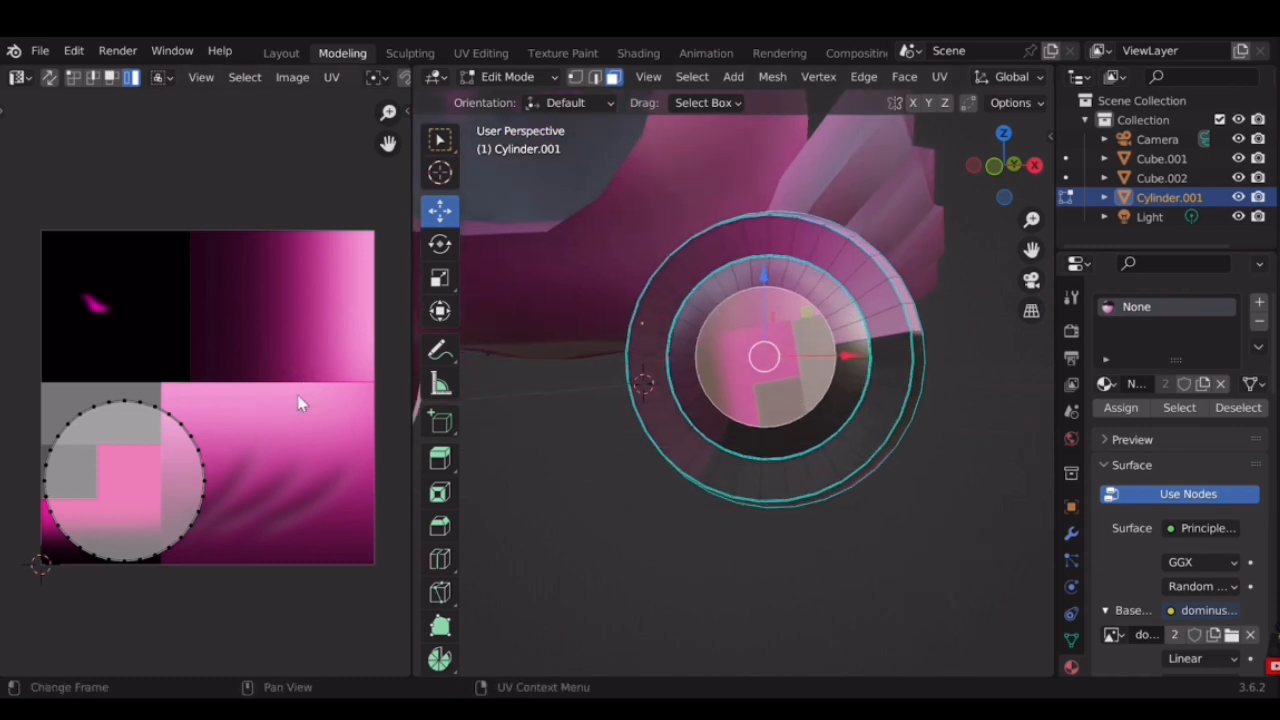
Unwrap the disc's centre face and shrink its circular UV island around the middle of the texture
scroll(307, 386, "up", 2)
right_click(160, 341)
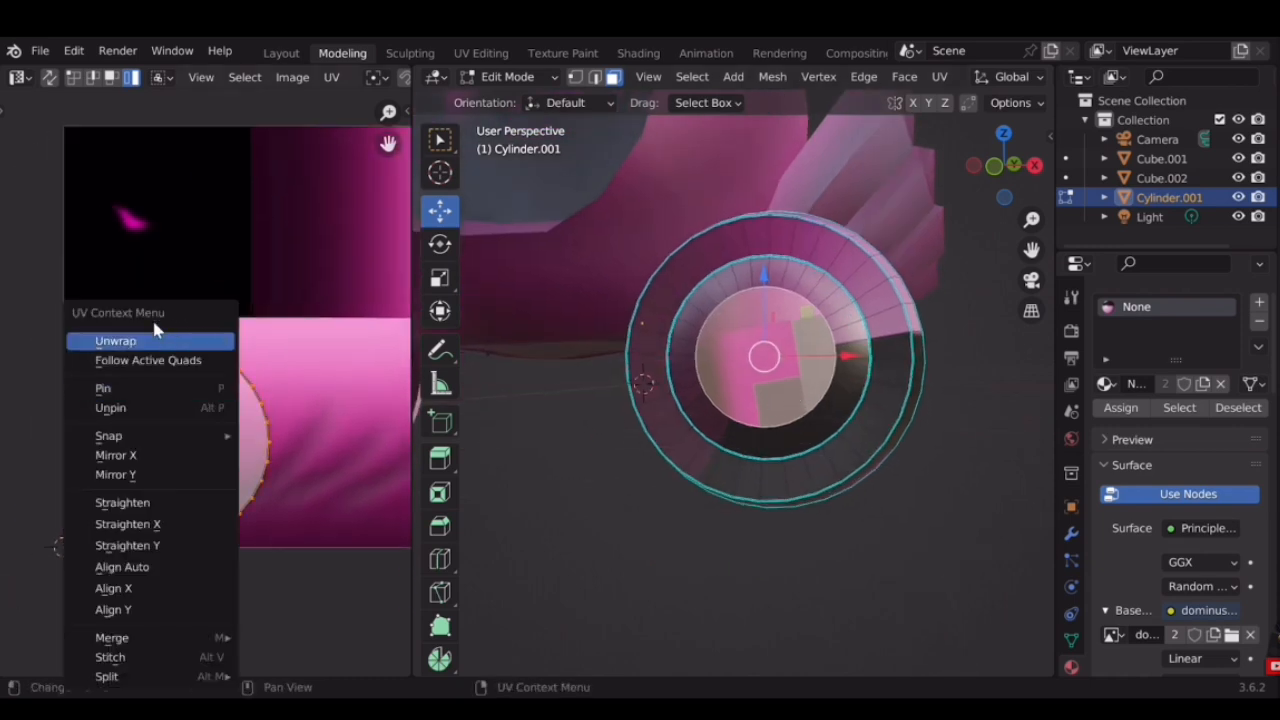
left_click(145, 345)
scroll(150, 345, "down", 2)
key("s")
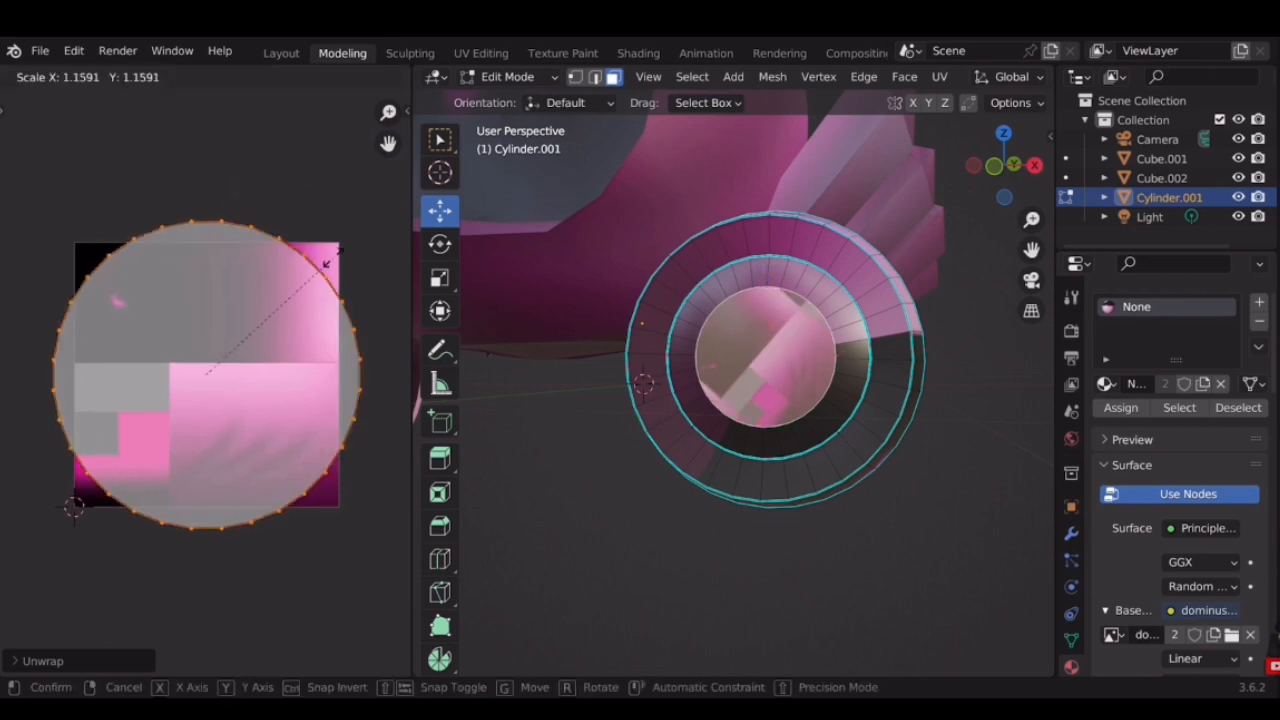
left_click(220, 377)
scroll(334, 306, "up", 1)
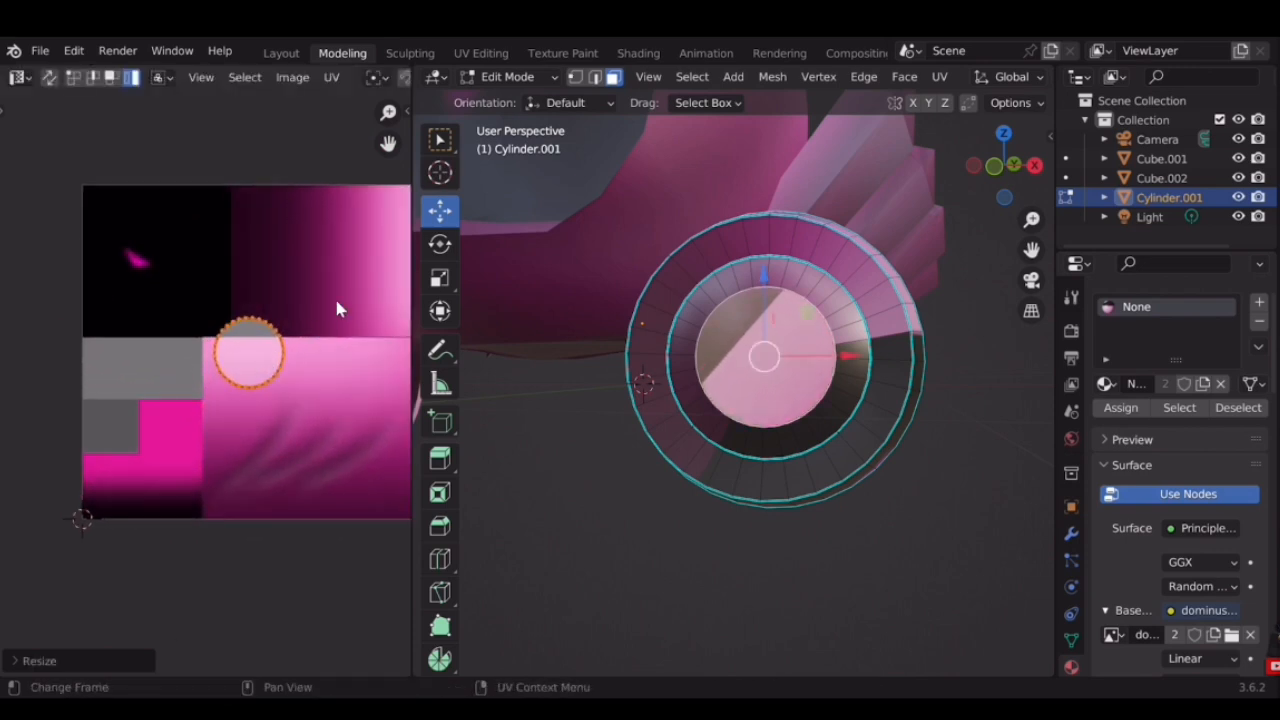
Move the centre face's UV circle into the solid magenta block and shrink it to fit inside
left_click(272, 373)
scroll(310, 320, "up", 4)
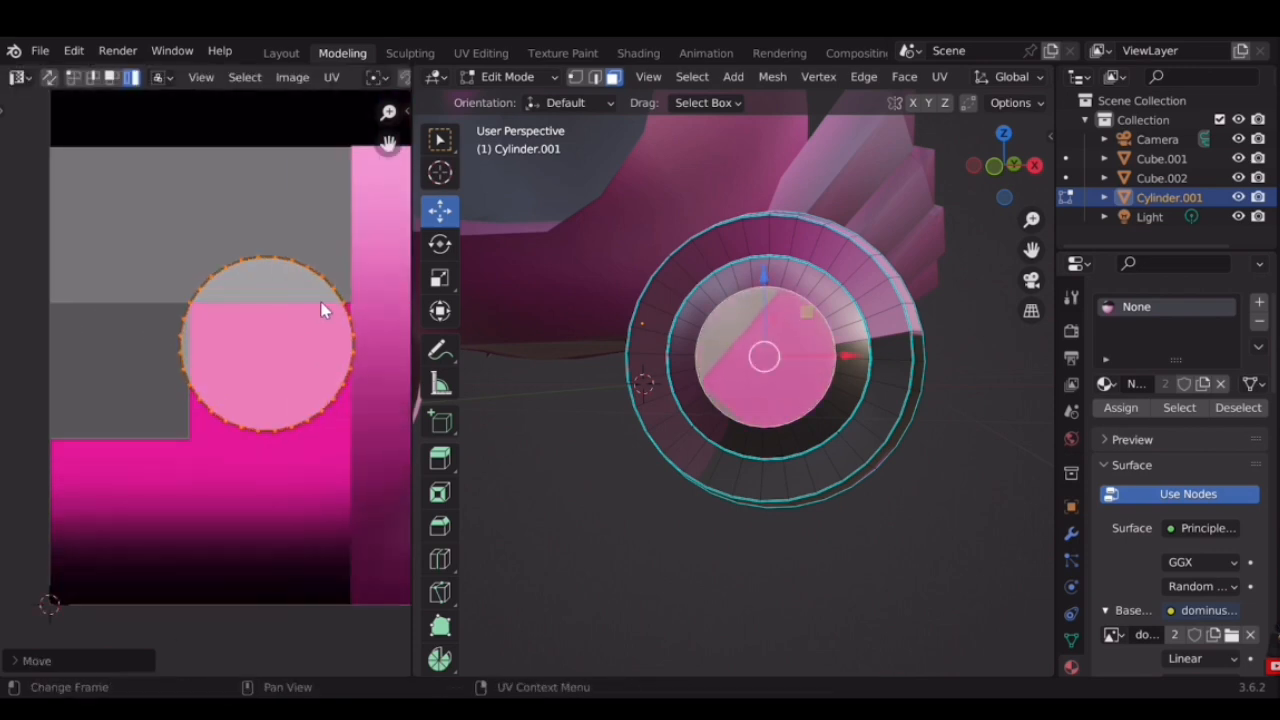
key("s")
left_click(320, 286)
key("g")
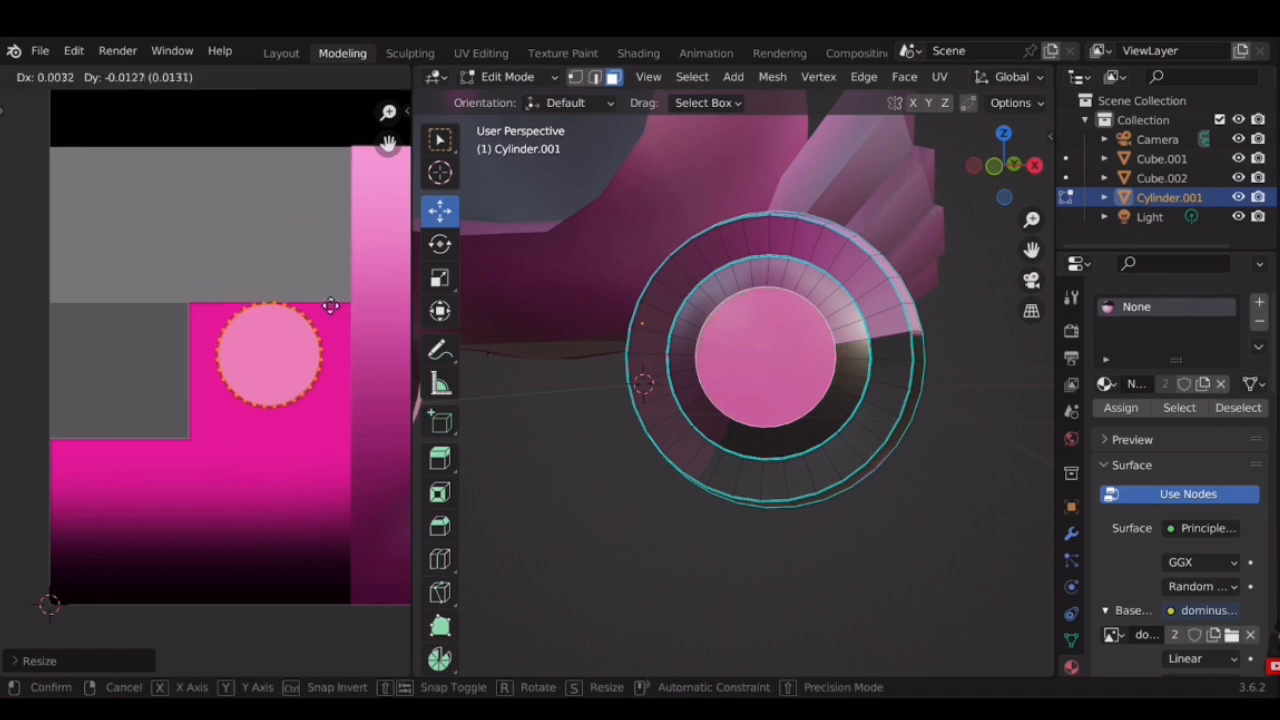
left_click(330, 322)
scroll(797, 267, "up", 2)
Select every face of the inner ring surrounding the magenta centre of the disc
left_click_drag(765, 281, 763, 283)
left_click_drag(850, 268, 909, 335, "shift")
key("ctrl+z")
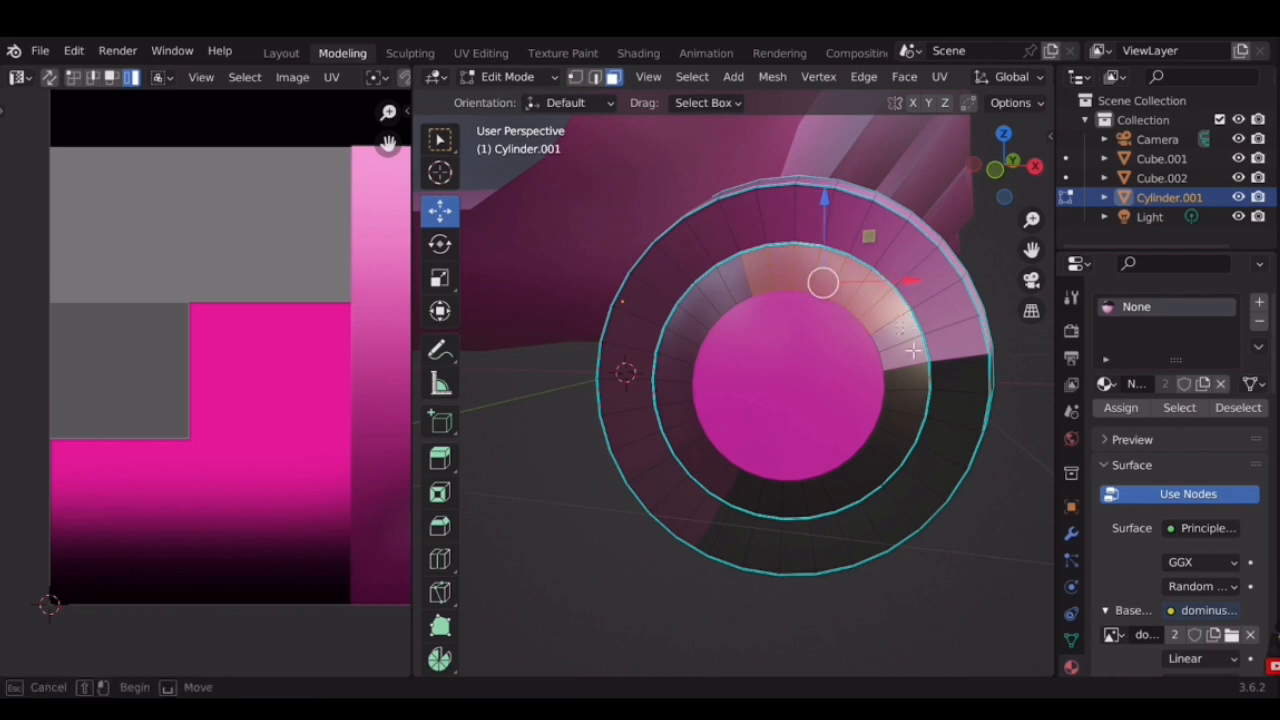
left_click_drag(912, 440, 898, 462, "shift")
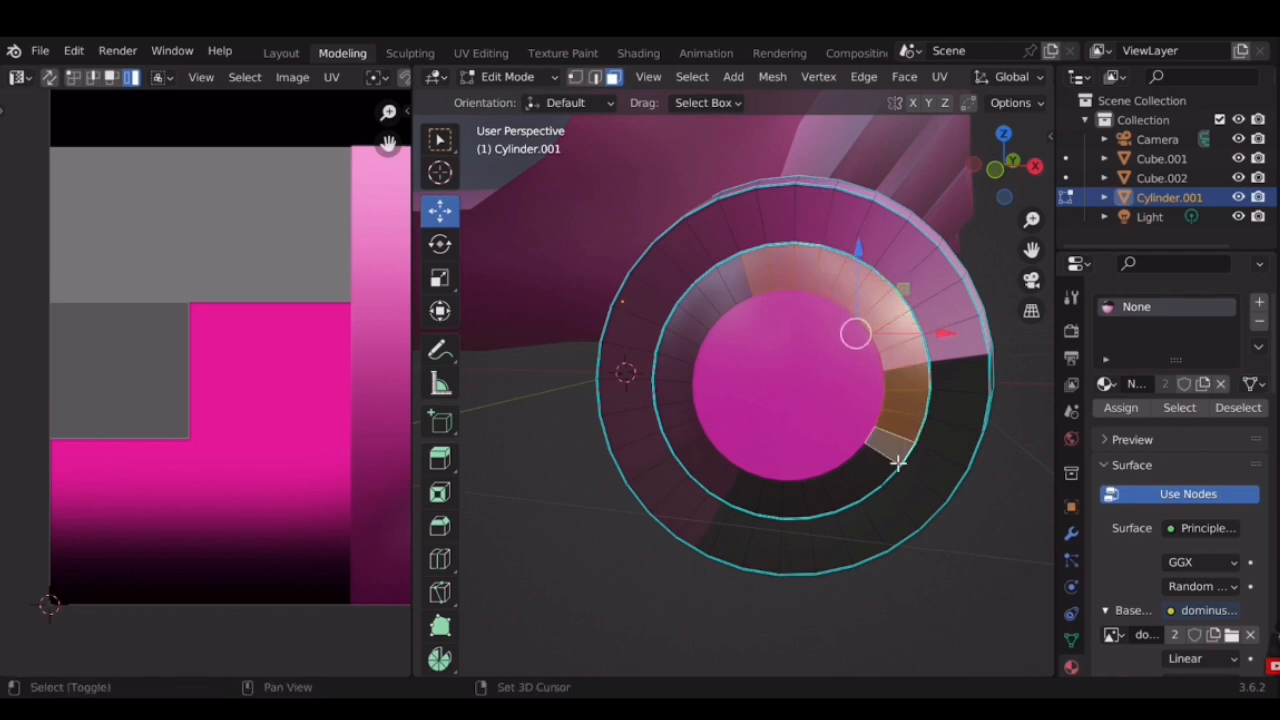
left_click_drag(781, 503, 695, 458, "shift")
left_click_drag(687, 405, 743, 285, "shift")
middle_click_drag(903, 318, 879, 327)
scroll(311, 297, "down", 3)
Unwrap the inner ring's faces and shrink the resulting ring-shaped UV island
middle_click_drag(272, 280, 166, 440)
scroll(168, 436, "down", 1)
middle_click_drag(88, 257, 109, 261)
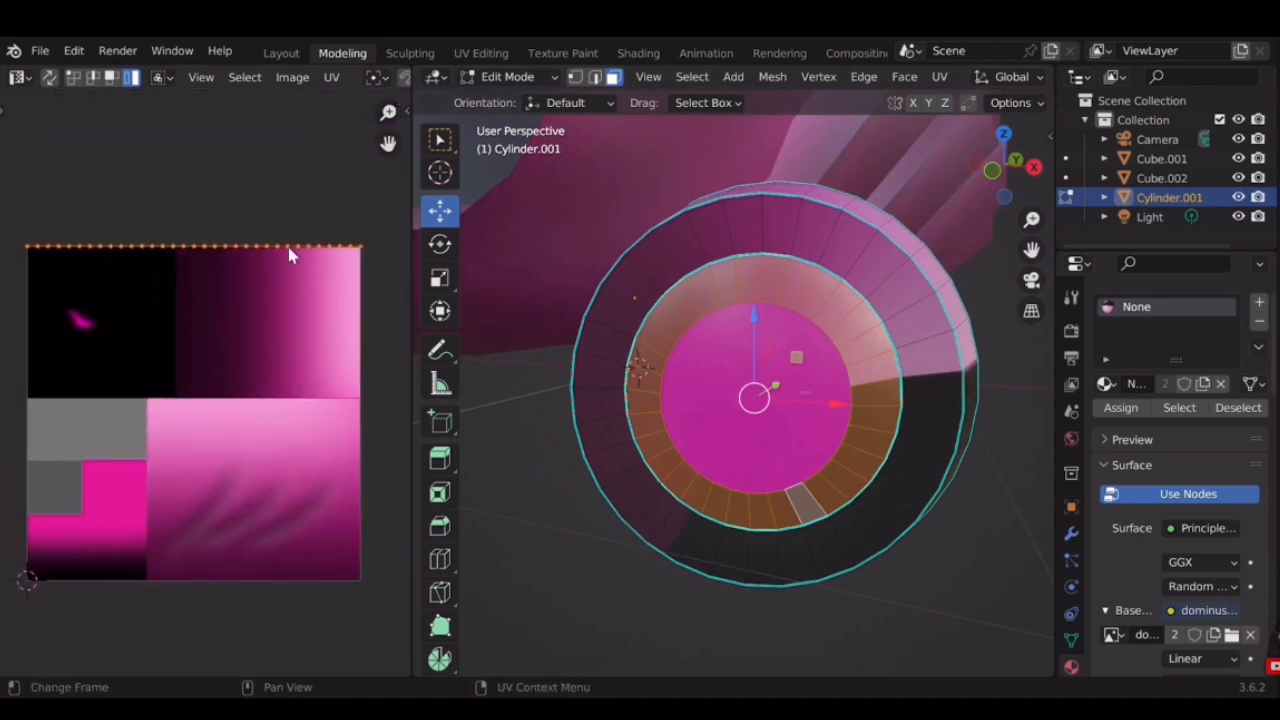
right_click(84, 262)
left_click(61, 248)
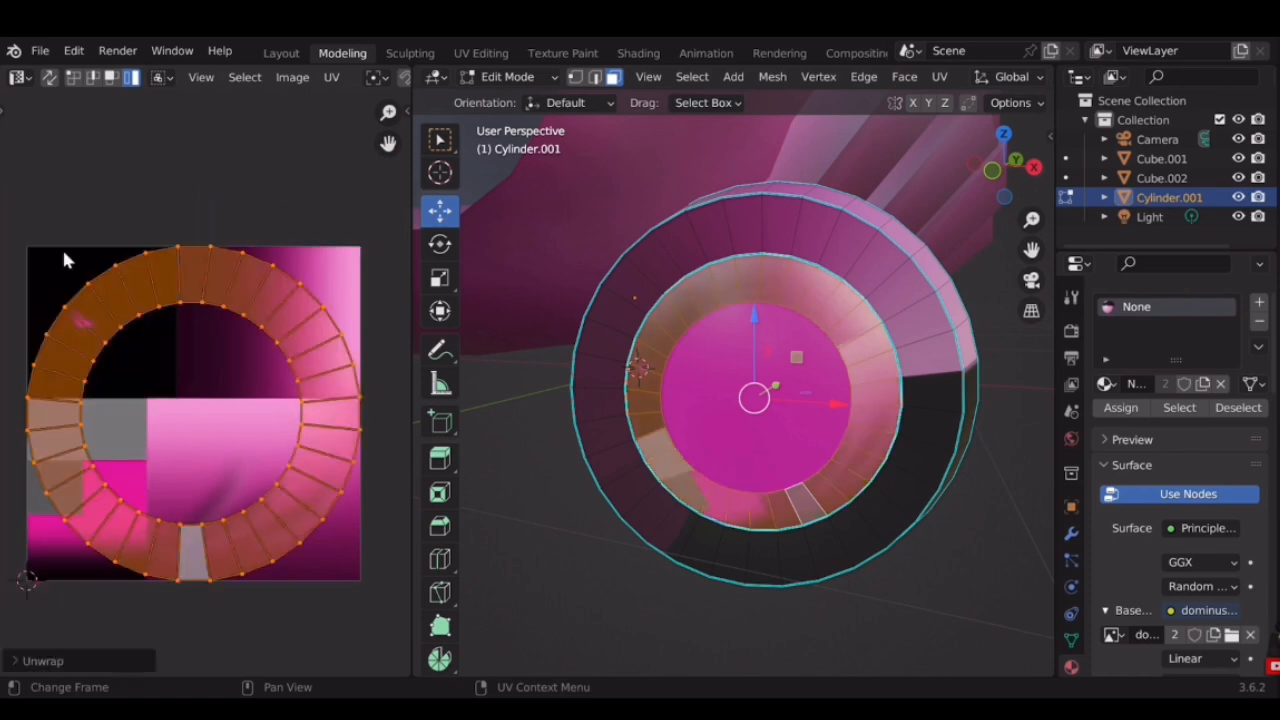
middle_click_drag(329, 268, 337, 254)
key("s")
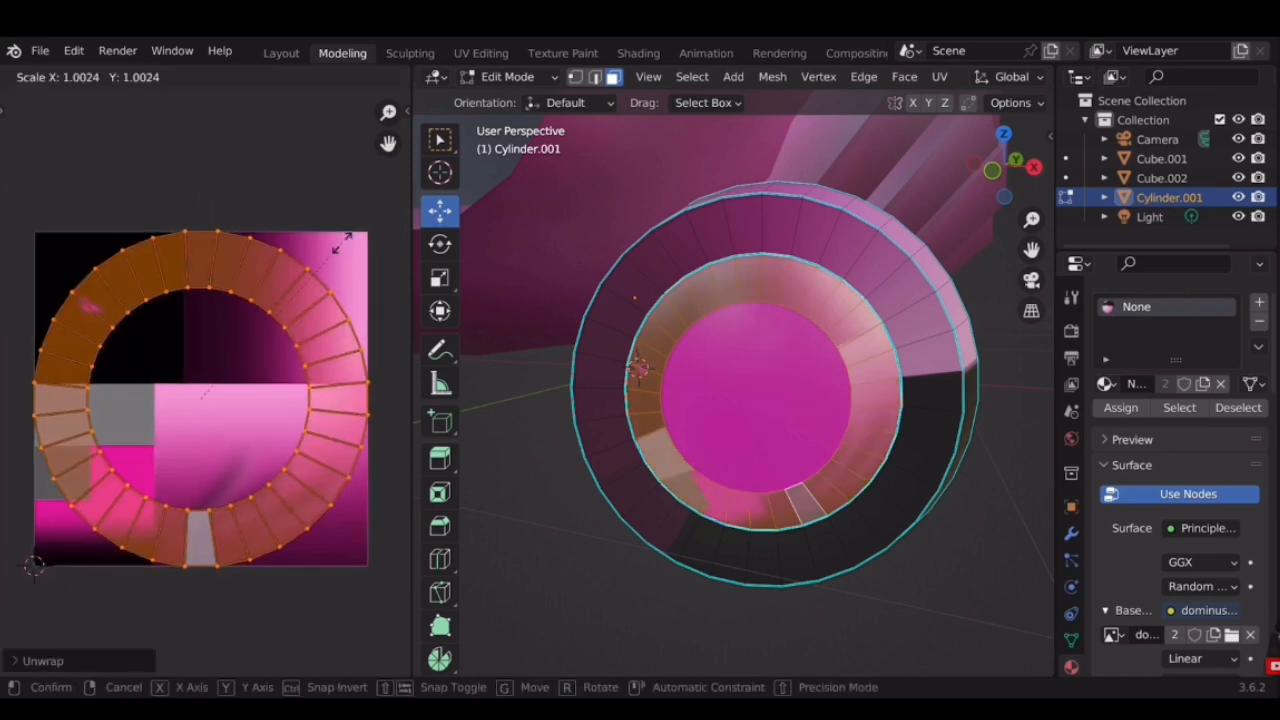
left_click(252, 334)
middle_click_drag(258, 423, 309, 377, "shift")
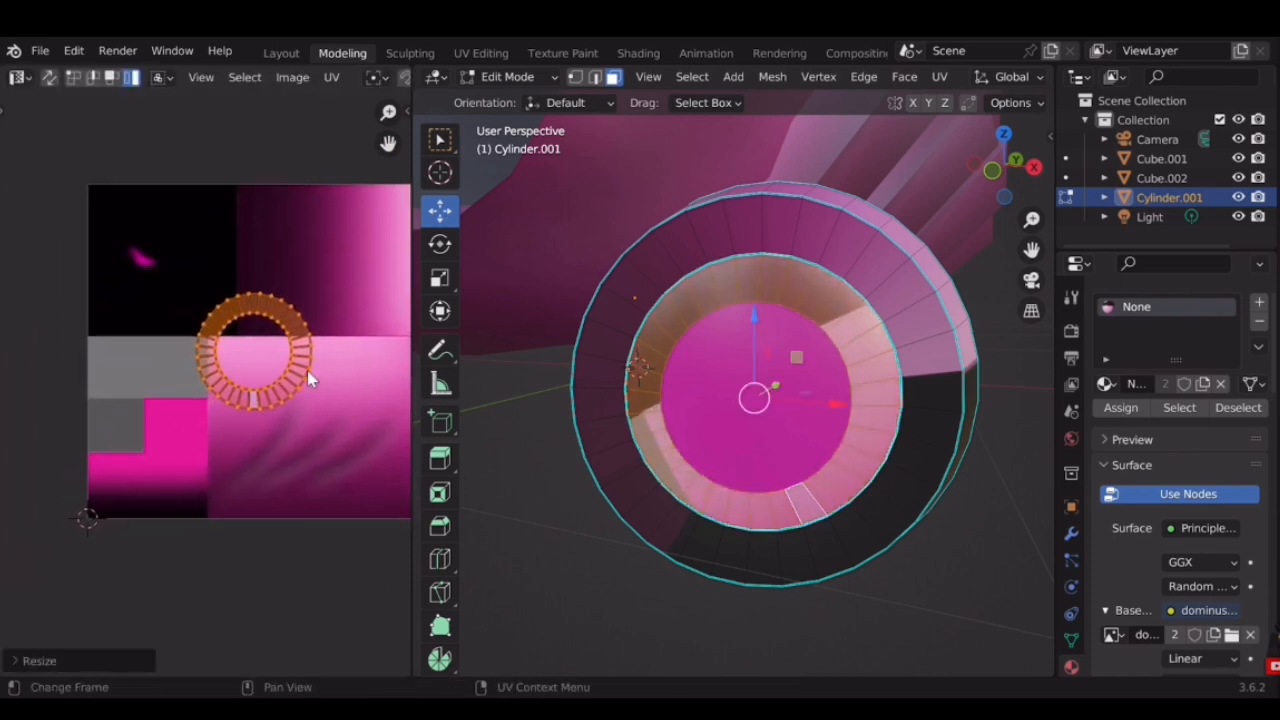
Shrink the inner ring's UV island further, move it onto the light grey block and enlarge it to fit there
scroll(311, 374, "up", 2)
key("s")
left_click(314, 306)
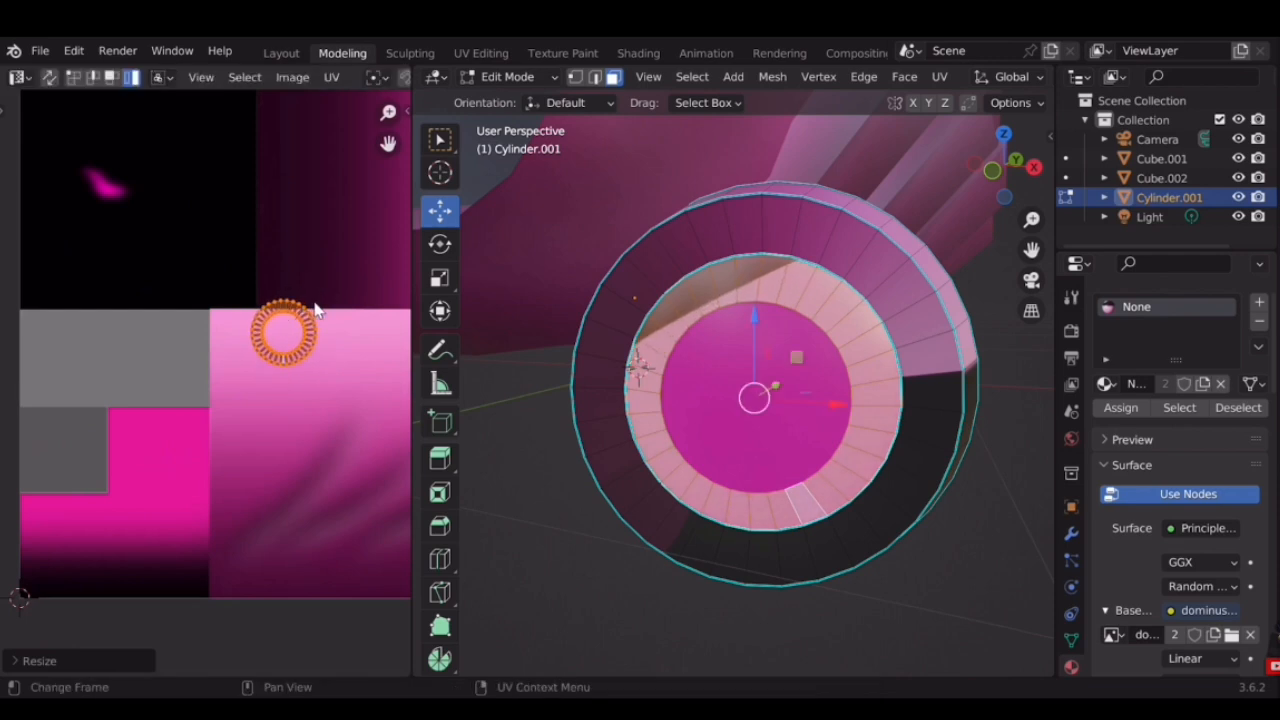
scroll(348, 261, "up", 1)
key("g")
left_click(197, 318)
middle_click_drag(197, 318, 255, 308, "shift")
key("s")
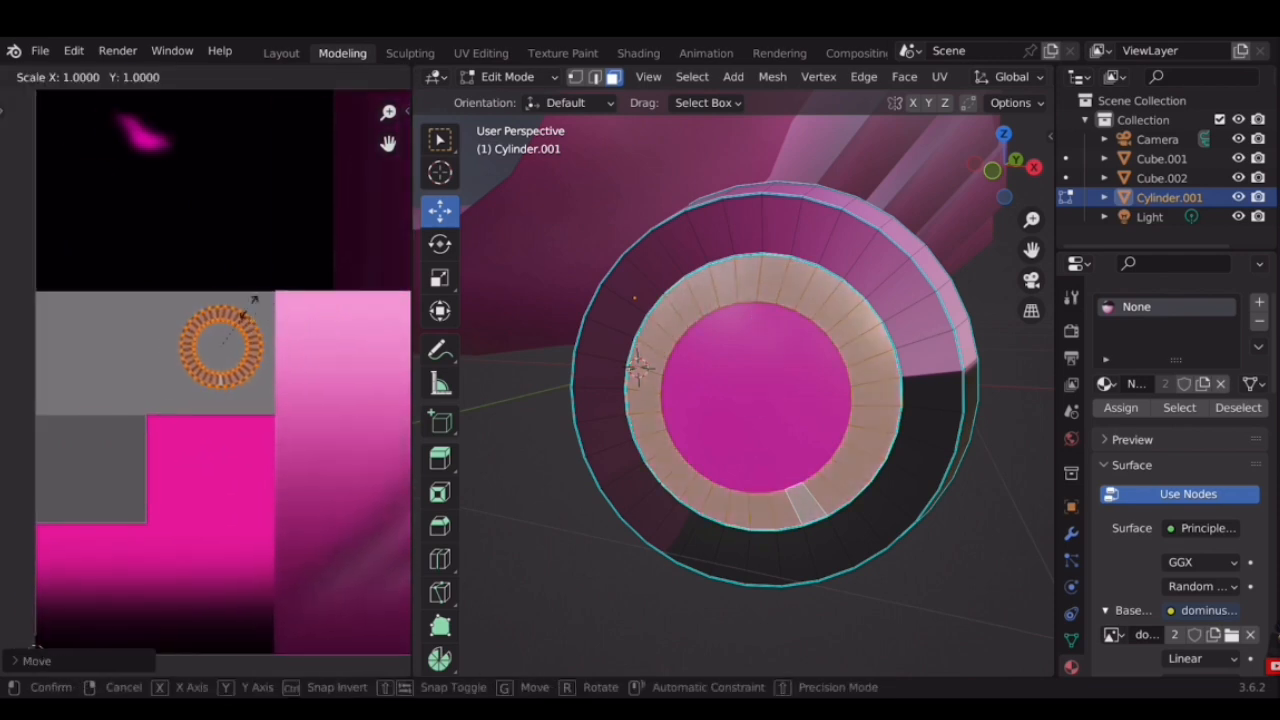
left_click(266, 300)
scroll(319, 289, "up", 1)
key("g")
left_click(298, 290)
key("s")
left_click(306, 280)
Select all faces of the disc's outer front ring around the light grey inner ring
key("Tab")
left_click(849, 449)
key("Tab")
left_click(940, 378)
left_click(956, 390, "shift")
left_click(954, 432, "shift")
left_click_drag(944, 460, 898, 512, "shift")
left_click_drag(825, 556, 812, 558, "shift")
left_click_drag(786, 552, 716, 562, "shift")
left_click_drag(683, 538, 624, 455, "shift")
left_click_drag(615, 425, 618, 336, "shift")
left_click_drag(636, 300, 672, 268, "shift")
left_click_drag(686, 249, 736, 236, "shift")
left_click_drag(756, 226, 888, 266, "shift")
left_click_drag(909, 283, 938, 318, "shift")
Add the faces of the front side band adjoining the outer ring to the selection
middle_click_drag(951, 345, 780, 294)
middle_click_drag(745, 188, 711, 420)
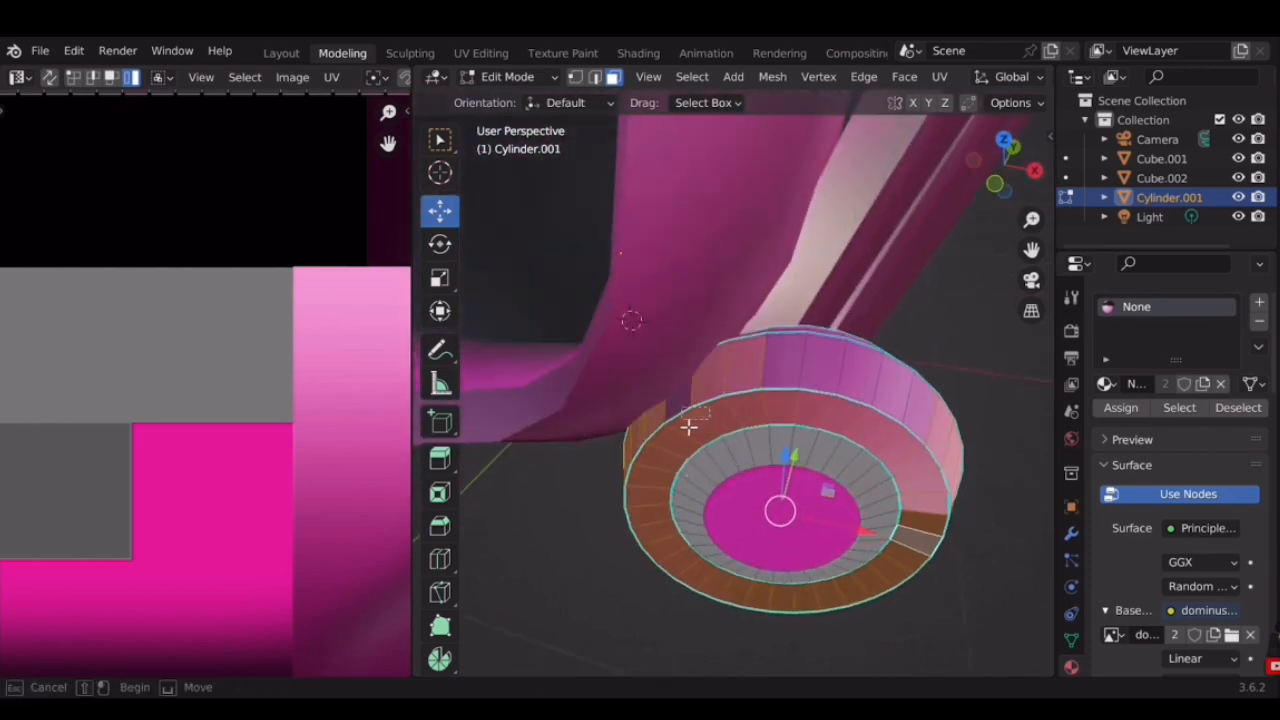
middle_click_drag(857, 400, 785, 388)
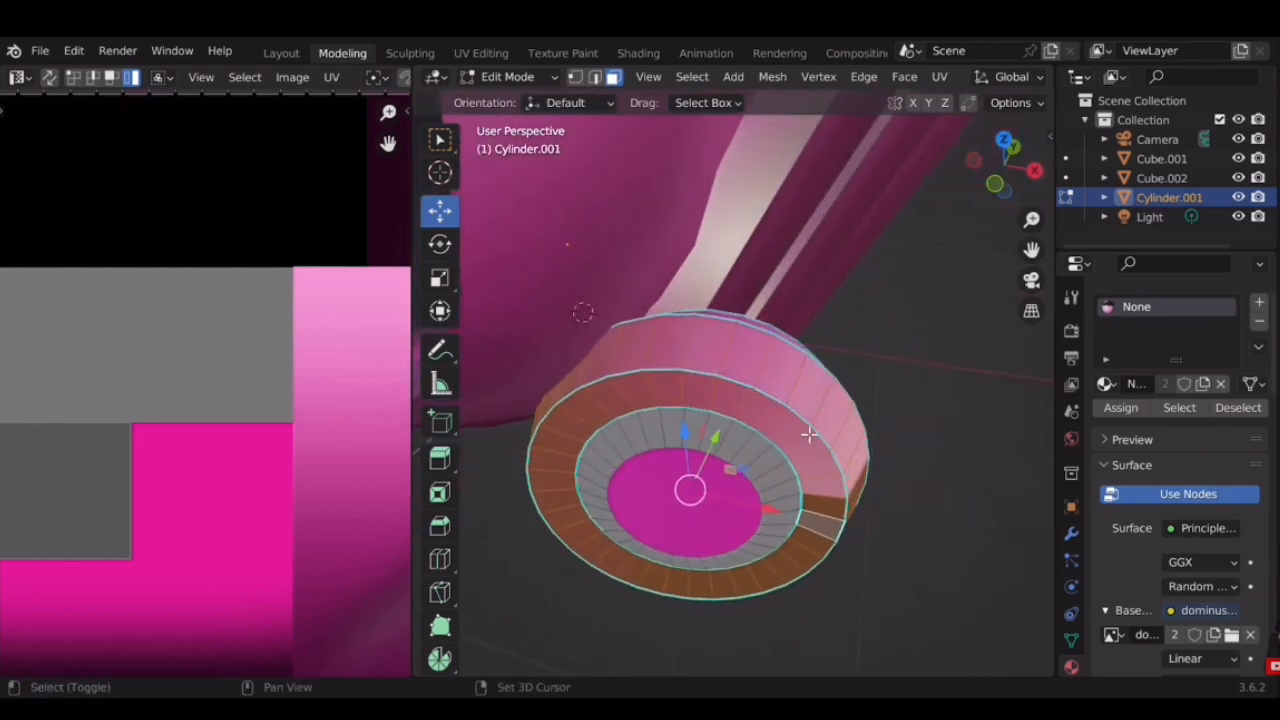
middle_click_drag(886, 421, 720, 380)
scroll(209, 409, "down", 4)
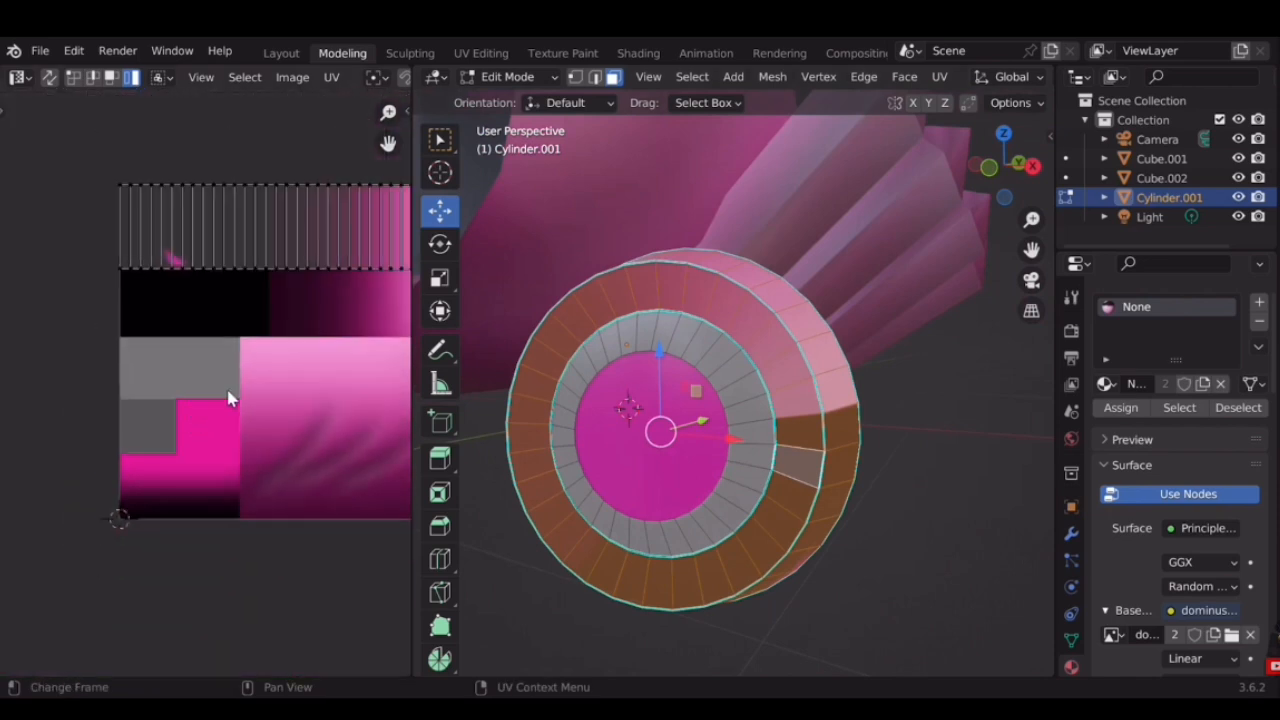
Unwrap the outer ring and front side band together and shrink their UV island
key("a")
right_click(182, 289)
left_click(179, 289)
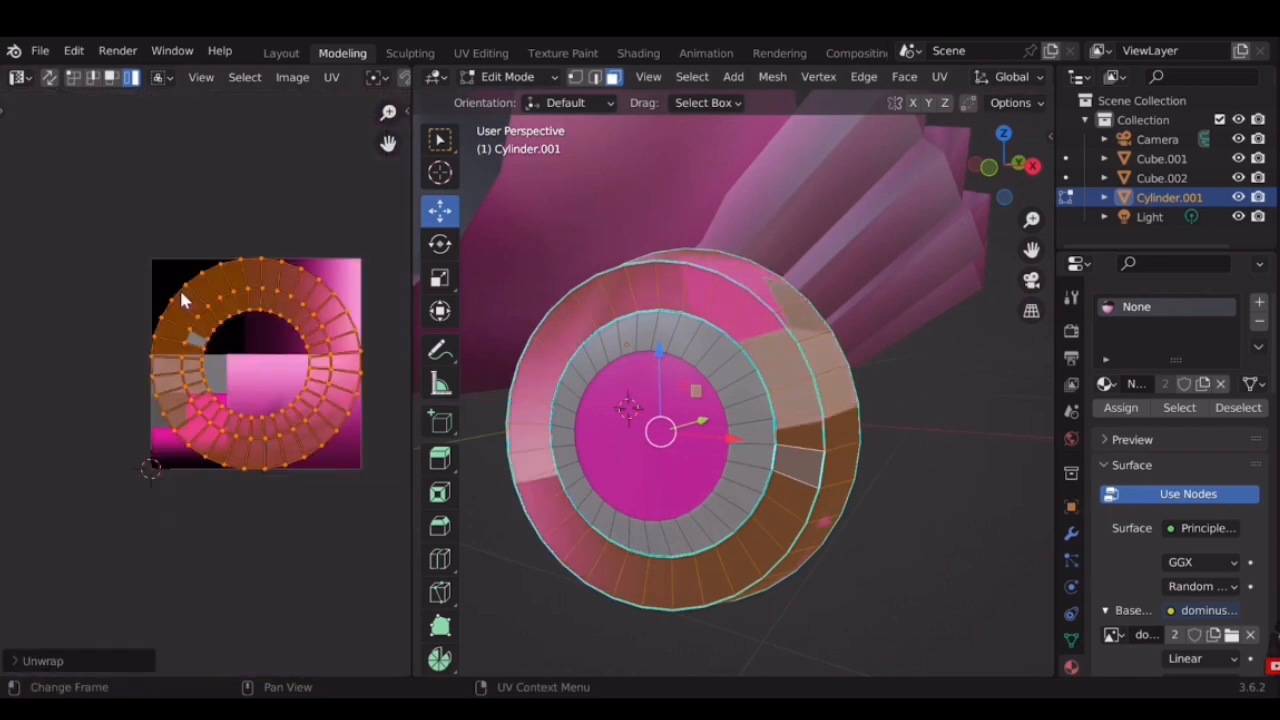
scroll(293, 330, "up", 1)
key("s")
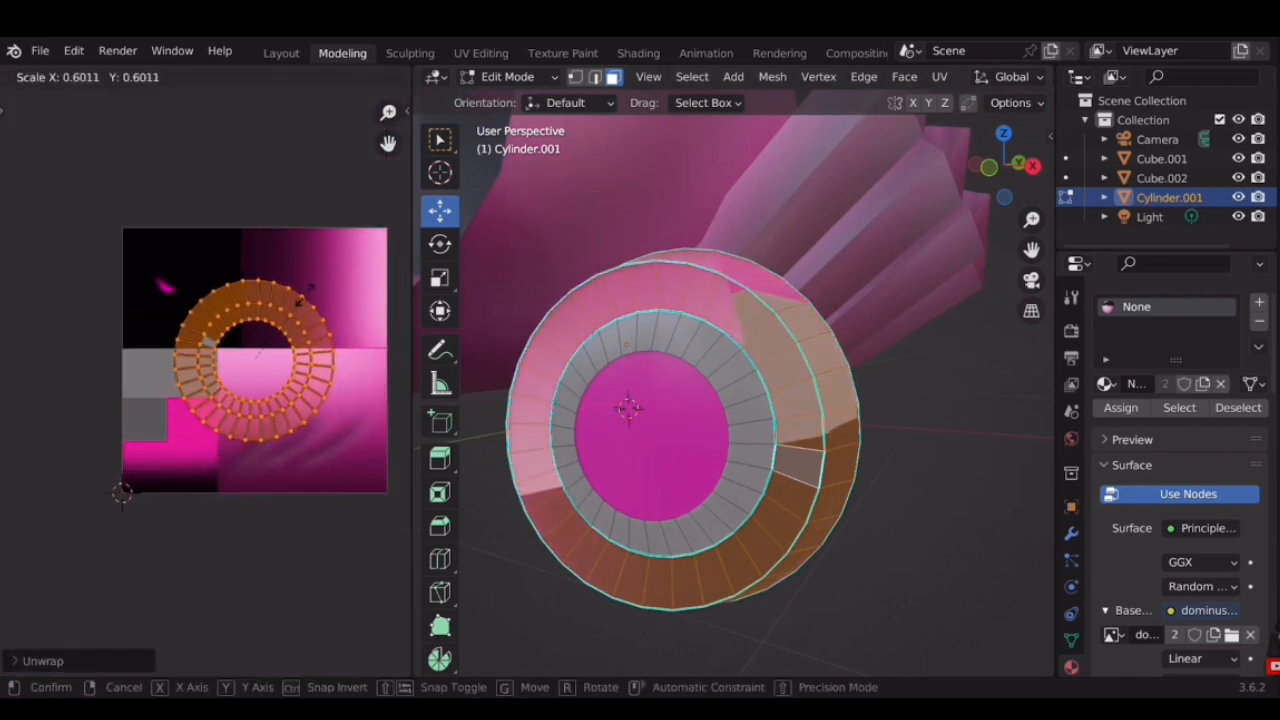
scroll(278, 353, "up", 3)
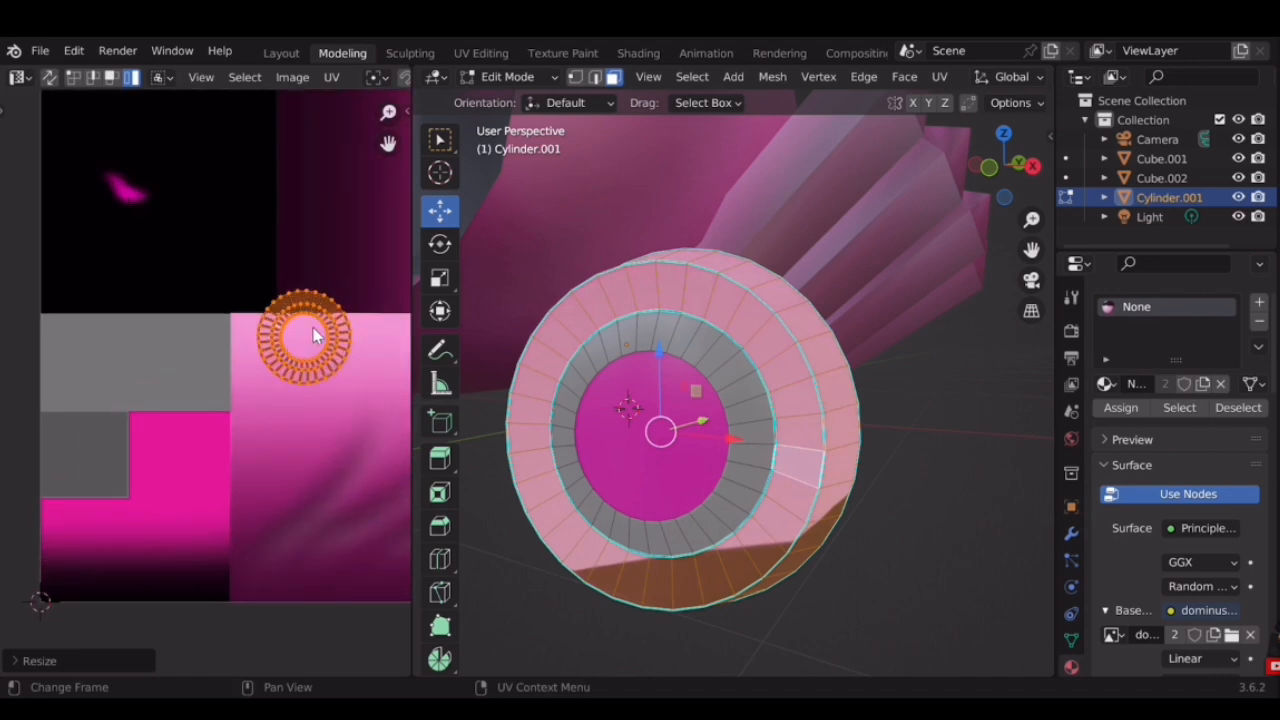
Fit the outer ring and side band UV island inside the dark grey block, then return to Object Mode
key("g")
left_click(110, 453)
key("s")
left_click(147, 417)
key("g")
left_click(131, 411)
key("s")
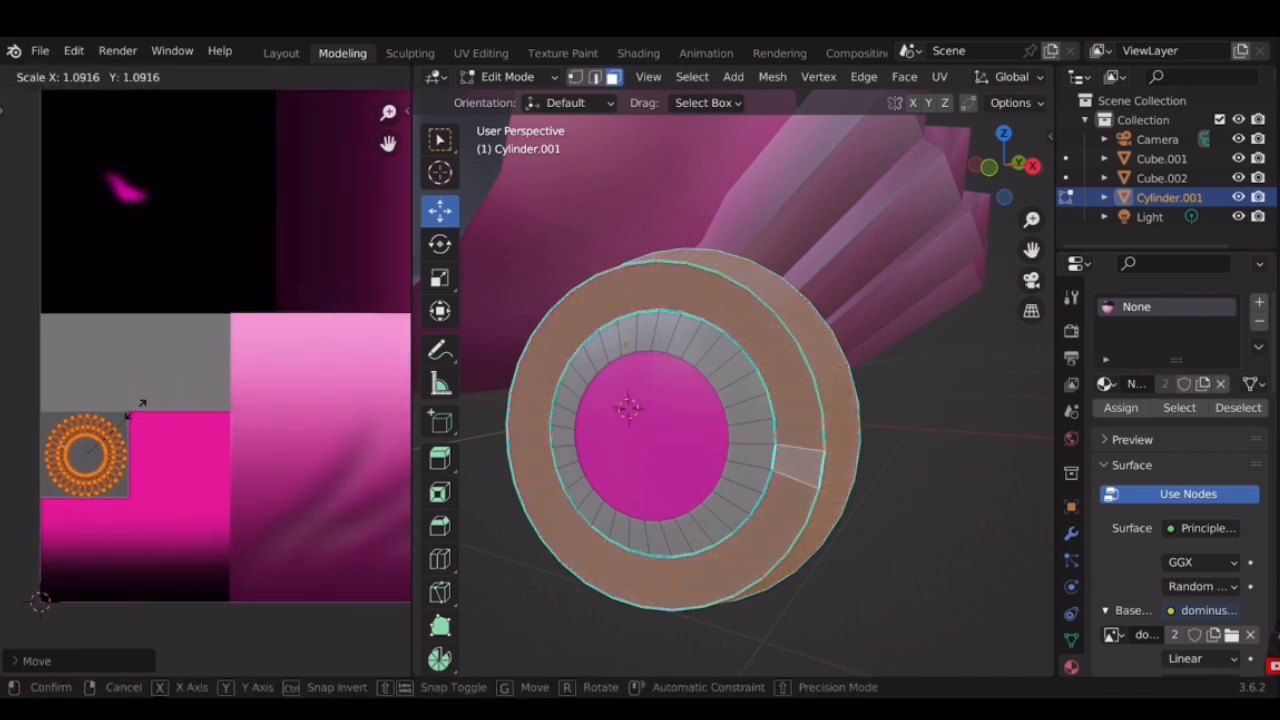
left_click(131, 410)
key("Tab")
Select the disc's remaining pink and black faces: the whole rear side band and the back face
scroll(850, 430, "down", 8)
middle_click_drag(858, 381, 636, 412)
scroll(650, 405, "up", 7)
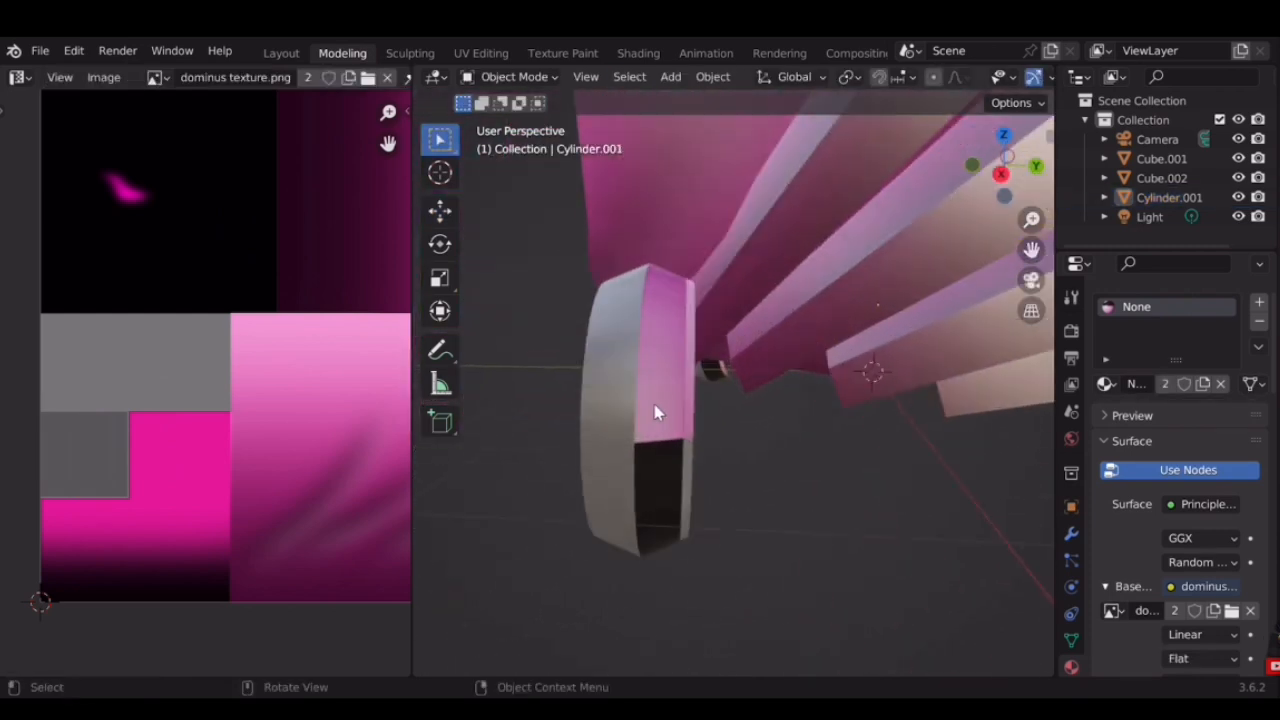
left_click(657, 401)
middle_click_drag(812, 425, 728, 408)
key("Tab")
scroll(669, 428, "up", 2)
left_click(669, 428)
middle_click_drag(625, 502, 634, 334)
left_click_drag(616, 228, 598, 412, "shift")
mouse_move(606, 480)
middle_mouse_down()
mouse_move(641, 446)
mouse_move(638, 390)
middle_mouse_up()
mouse_move(570, 350)
left_mouse_down("shift")
mouse_move(637, 420)
mouse_move(638, 470)
left_mouse_up("shift")
middle_click_drag(685, 465, 566, 474)
left_click_drag(697, 505, 756, 540, "shift")
left_click_drag(757, 429, 832, 480, "shift")
left_click_drag(788, 451, 779, 530, "shift")
middle_click_drag(779, 520, 708, 545)
left_click_drag(837, 325, 795, 425, "shift")
left_click_drag(826, 260, 798, 326, "shift")
middle_click_drag(815, 328, 793, 292)
left_click(754, 266, "shift")
left_click_drag(793, 292, 752, 328, "shift")
left_click_drag(742, 350, 685, 495, "shift")
scroll(800, 403, "down", 2)
middle_click_drag(690, 480, 710, 370)
scroll(245, 325, "down", 3)
Unwrap the rear side band and back face together and shrink their UV island
key("a")
right_click(215, 313)
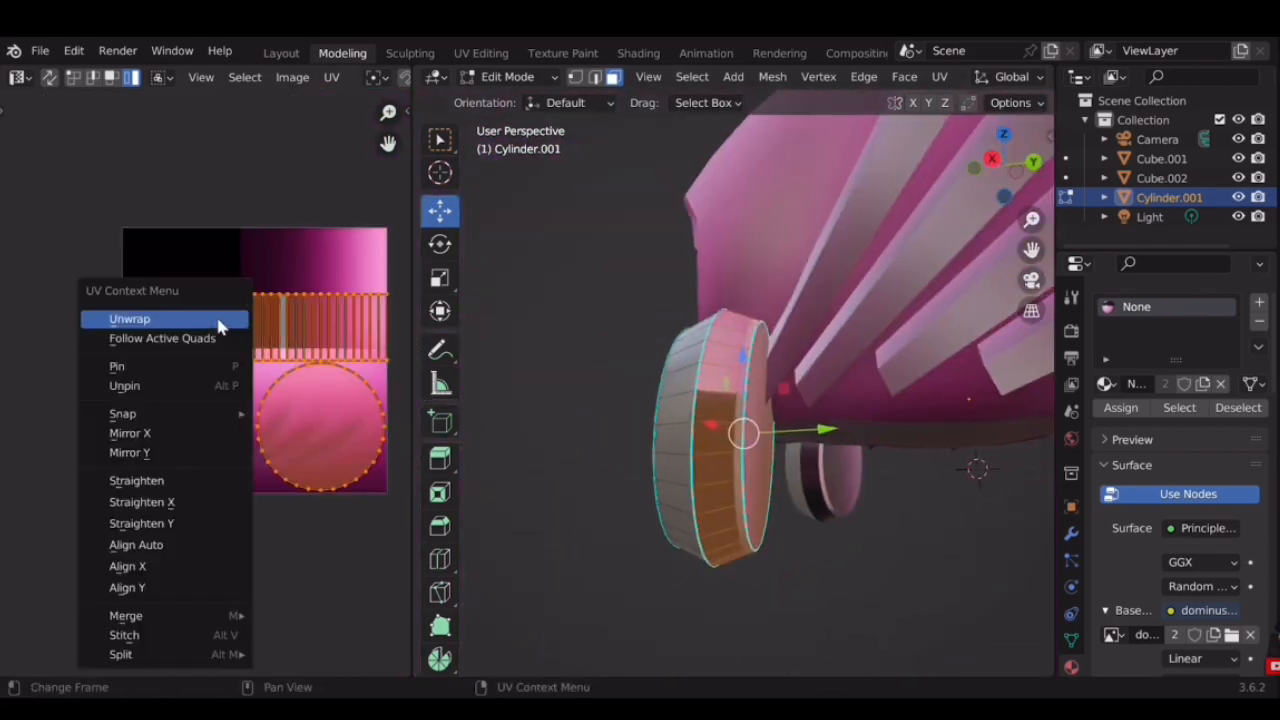
left_click(200, 317)
key("s")
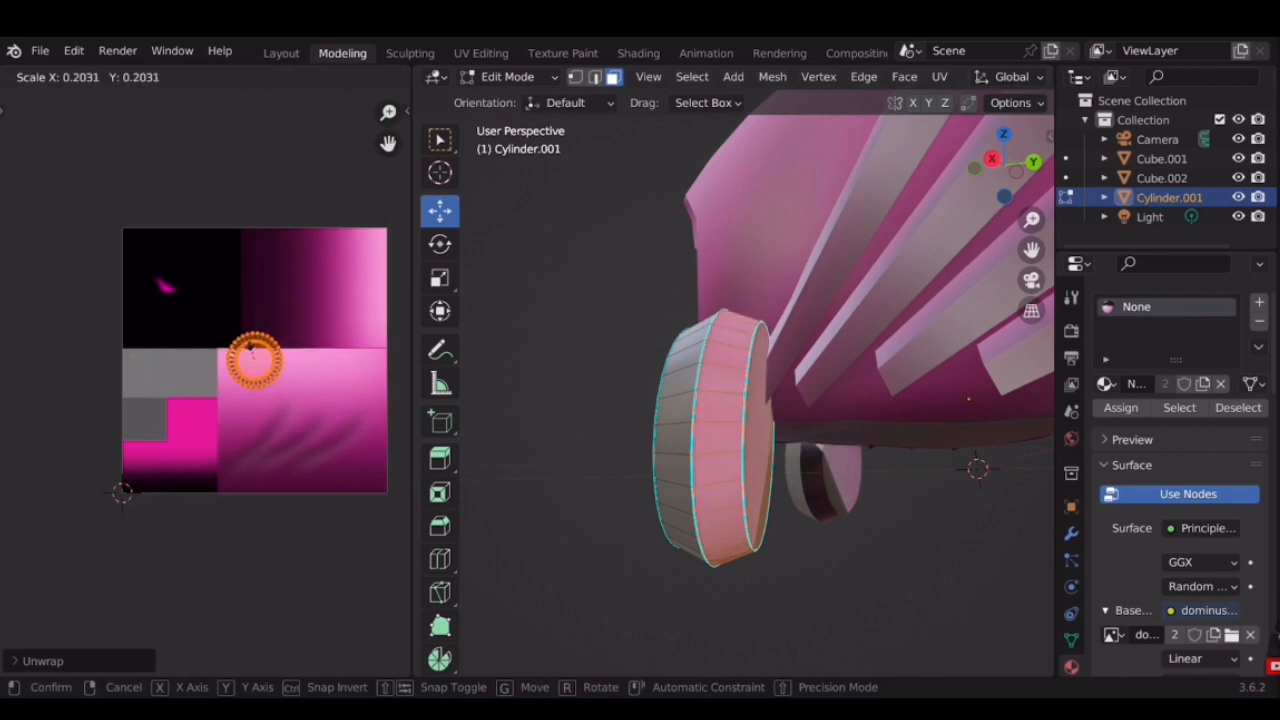
left_click(290, 338)
scroll(295, 332, "up", 4)
Position and resize the rear faces' UV island inside the light grey block, then return to Object Mode with nothing selected
key("g")
left_click(142, 318)
key("s")
left_click(157, 298)
key("Tab")
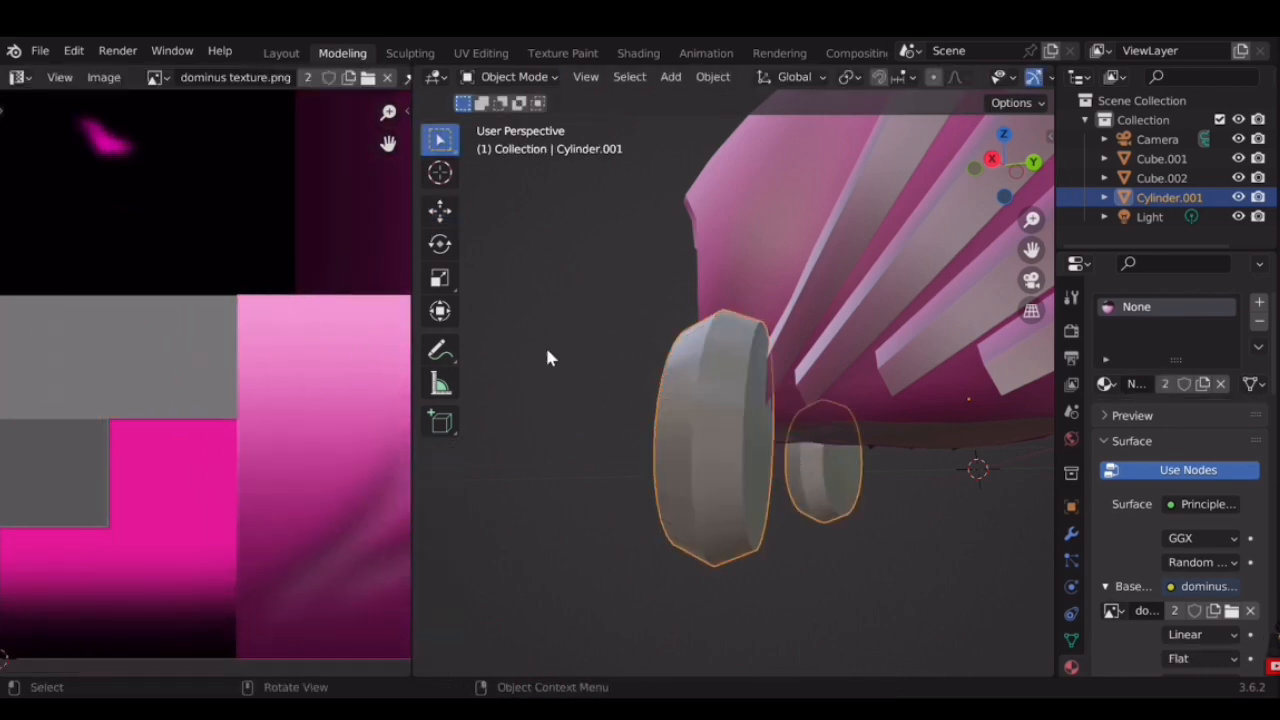
left_click(568, 358)
Open the wings object in Edit Mode and select the faces on the back side of all four feathers
scroll(652, 368, "down", 2)
middle_click_drag(654, 368, 886, 474)
scroll(720, 423, "down", 2)
scroll(803, 331, "up", 2)
scroll(803, 346, "down", 2)
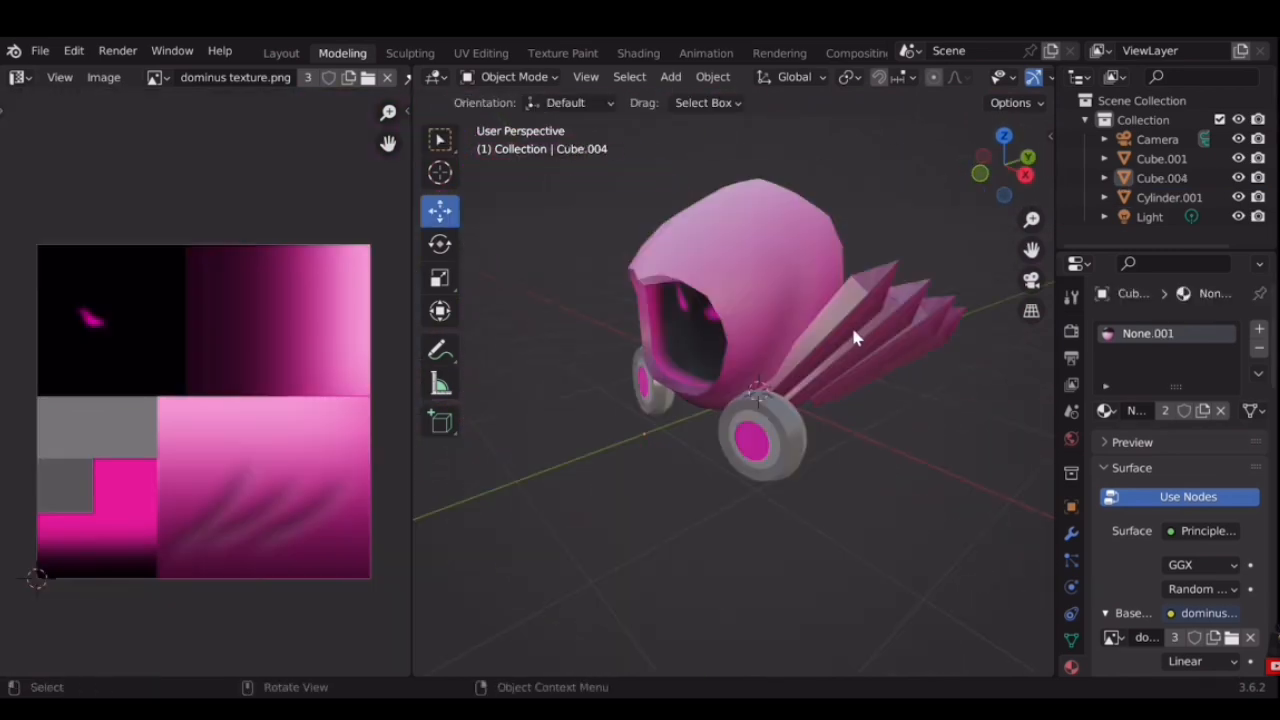
left_click(858, 325)
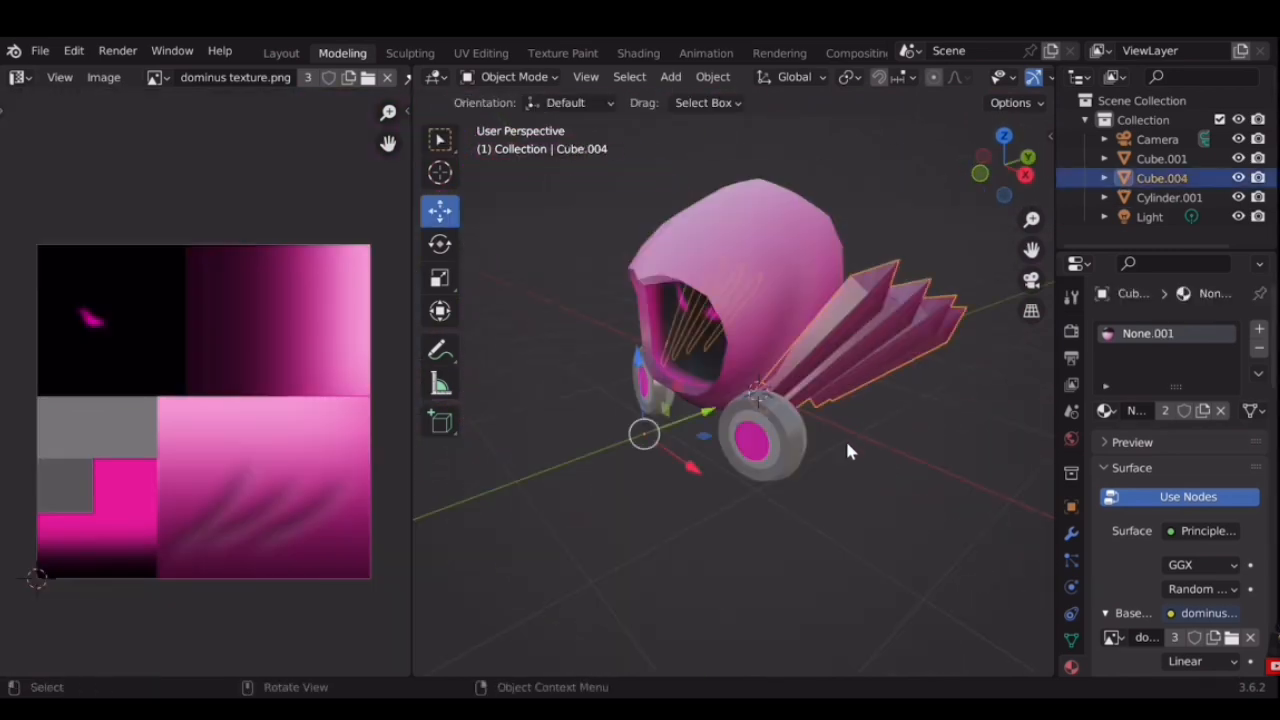
key("Tab")
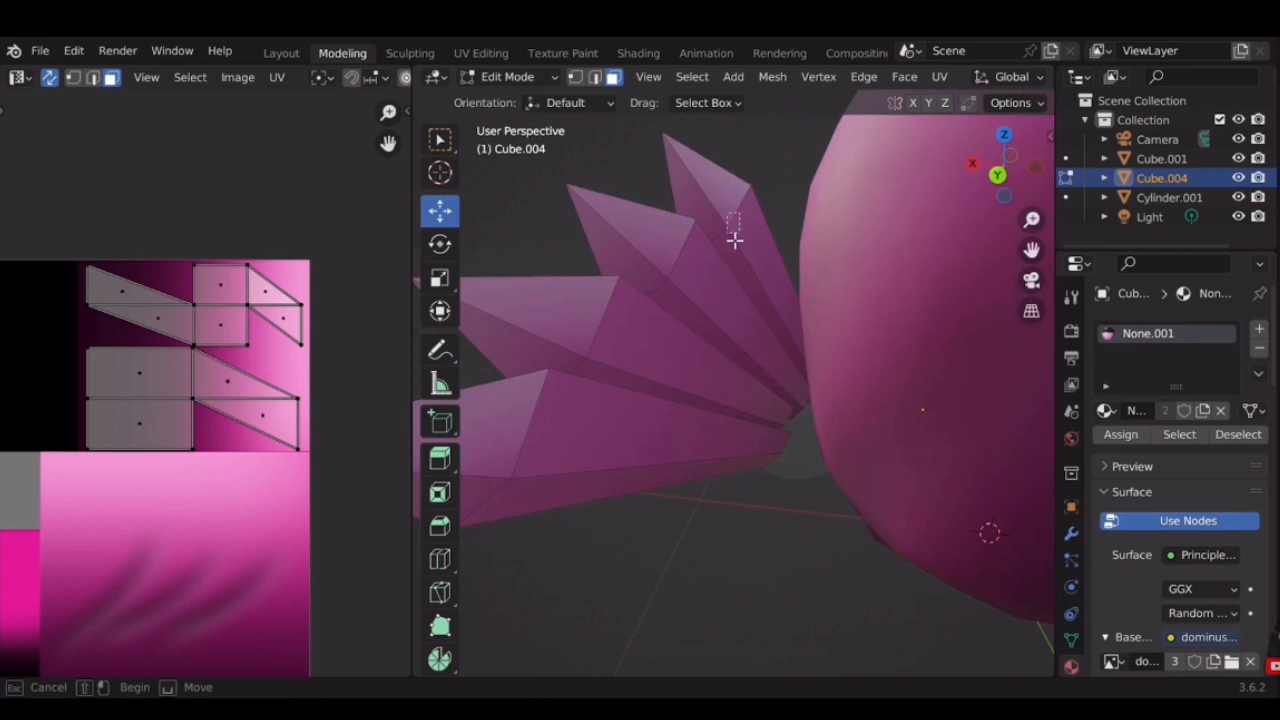
left_click_drag(735, 240, 674, 293)
left_click_drag(582, 383, 577, 400, "shift")
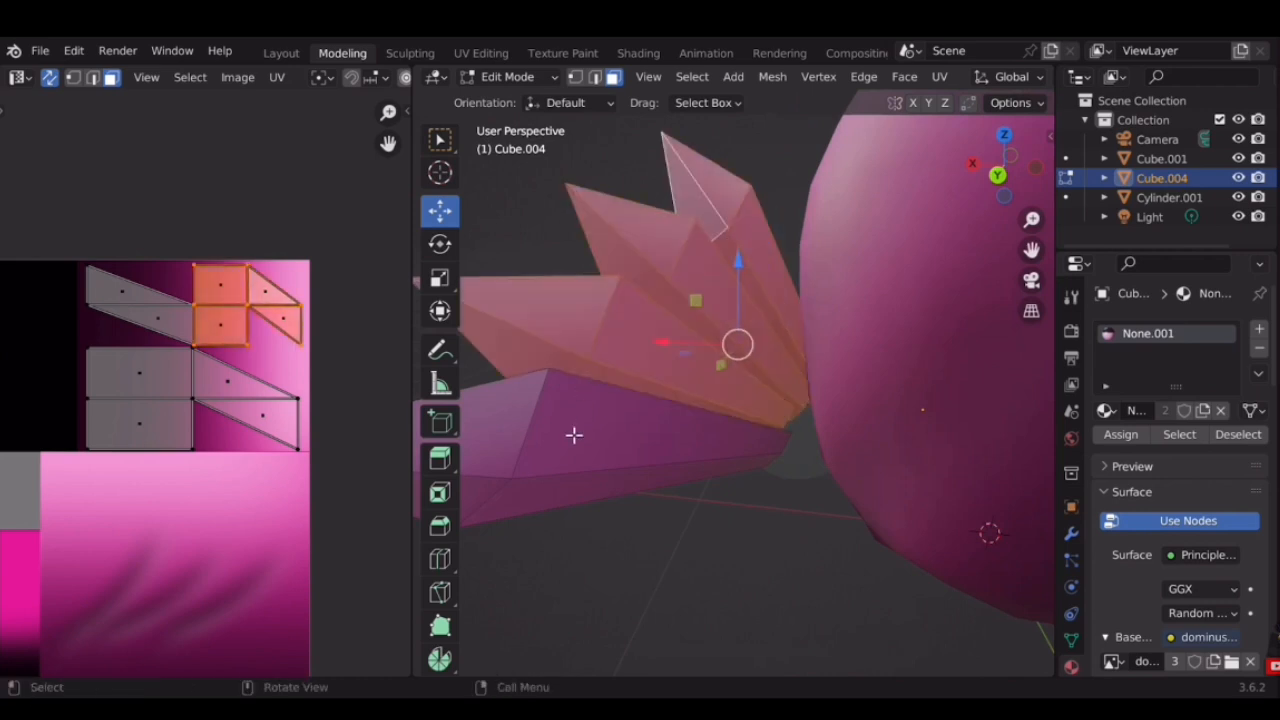
middle_click_drag(577, 409, 714, 346)
left_click_drag(703, 263, 733, 290, "shift")
middle_click_drag(733, 290, 707, 381)
scroll(687, 399, "up", 1)
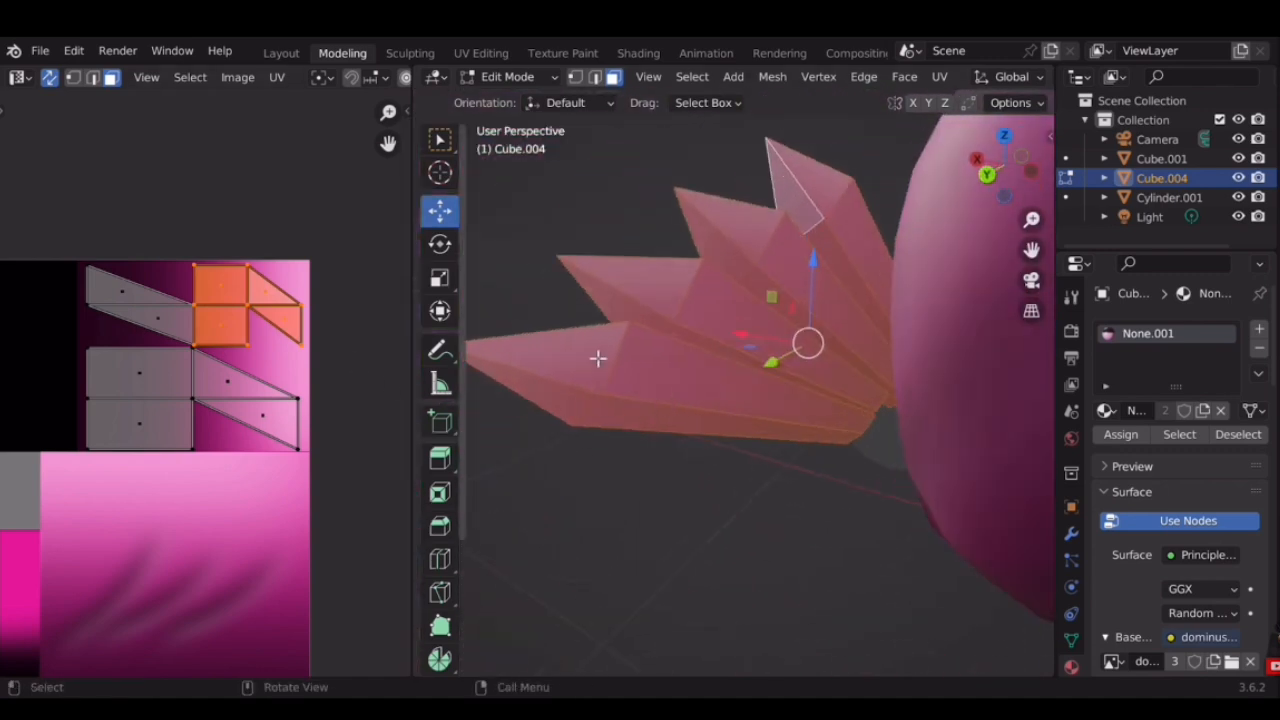
right_click(692, 320)
Unwrap the selected back faces of the four feathers and scale their UV islands down to about 0.72
middle_click_drag(195, 304, 188, 262)
scroll(265, 328, "down", 2)
scroll(188, 264, "up", 1)
right_click(271, 216)
left_click(245, 214)
middle_click_drag(240, 314, 280, 326)
scroll(280, 326, "down", 1)
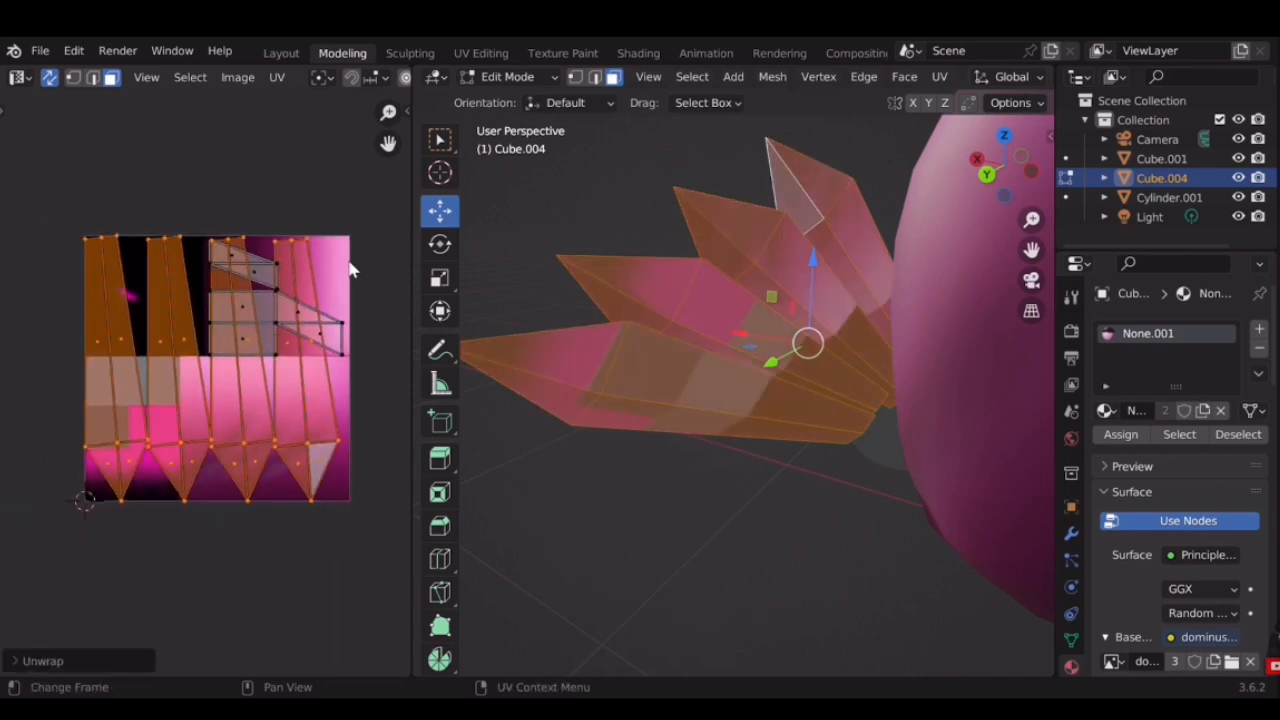
key("s")
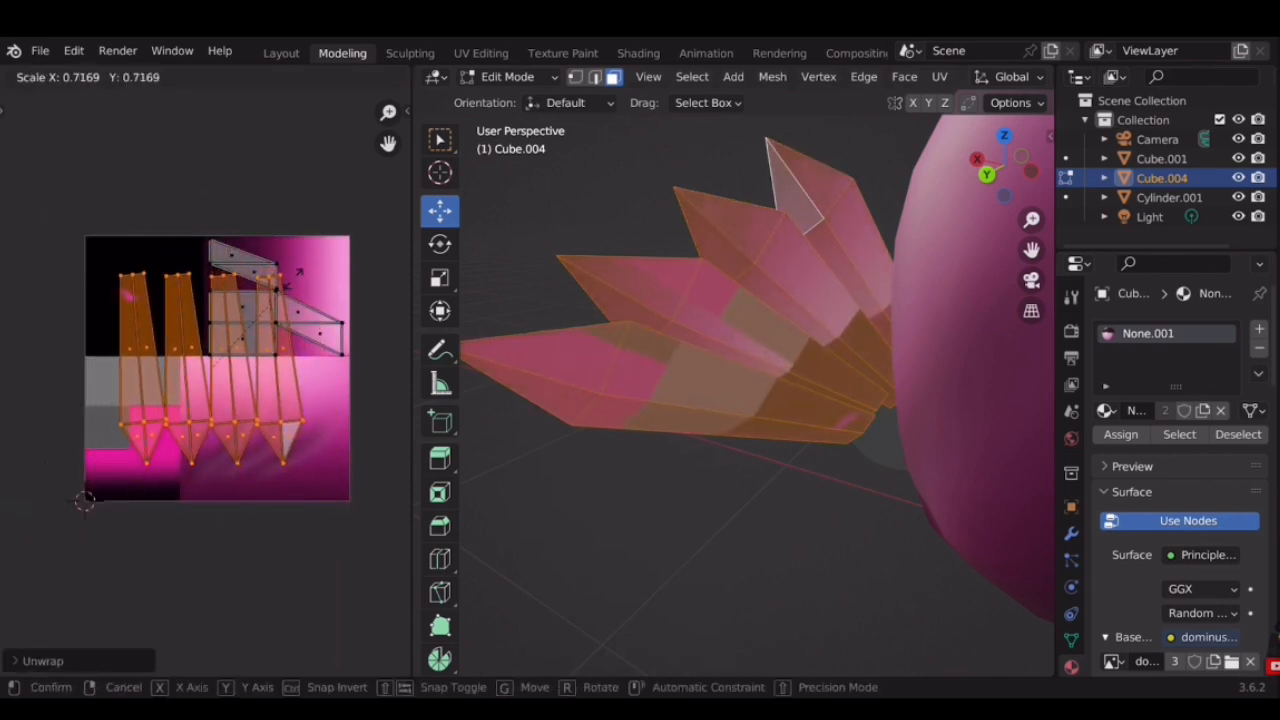
left_click(213, 306)
Select the second feather's back UV island and move it exactly over the first feather's island
scroll(240, 314, "up", 2)
left_click(305, 337)
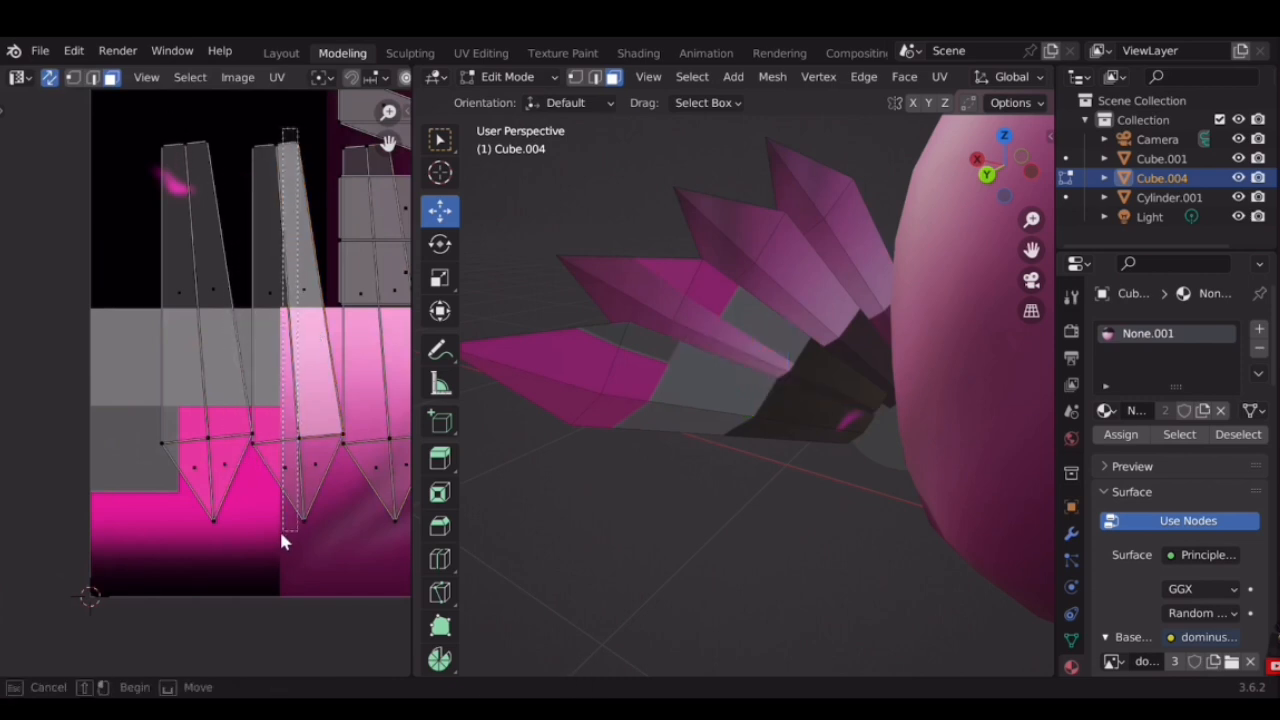
left_click(313, 488)
left_click(318, 476)
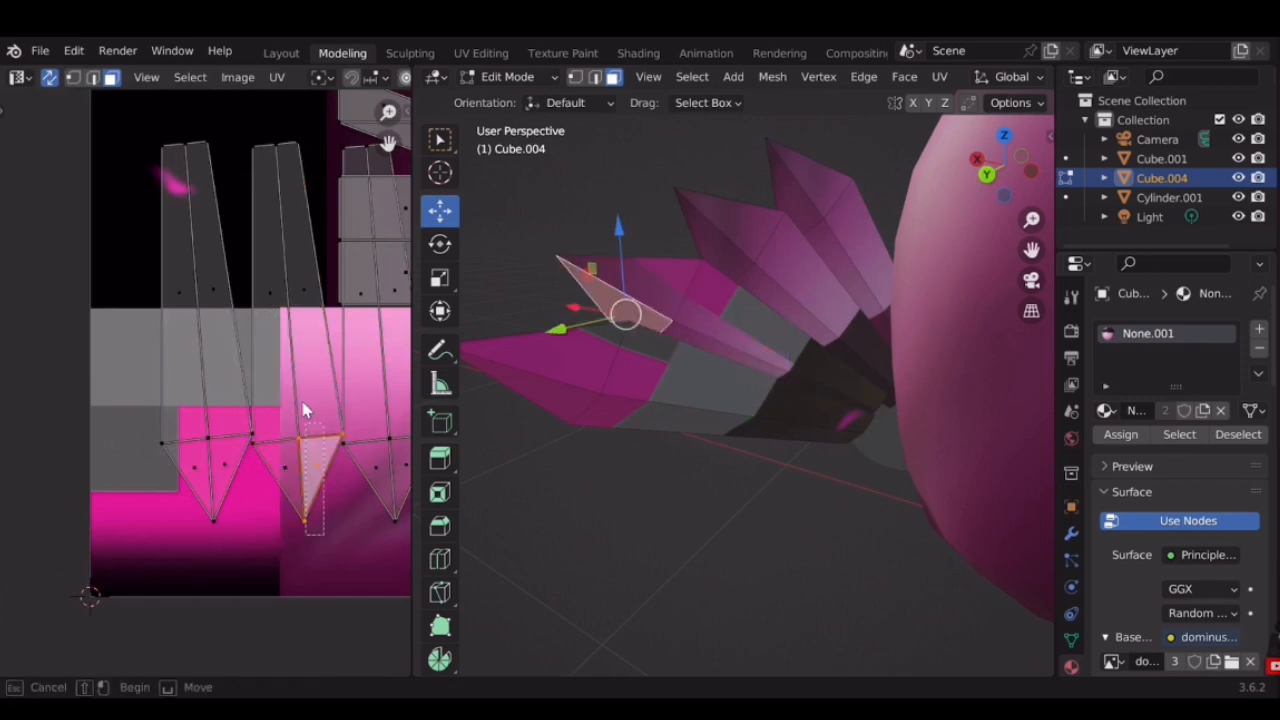
left_click_drag(256, 160, 256, 168)
key("g")
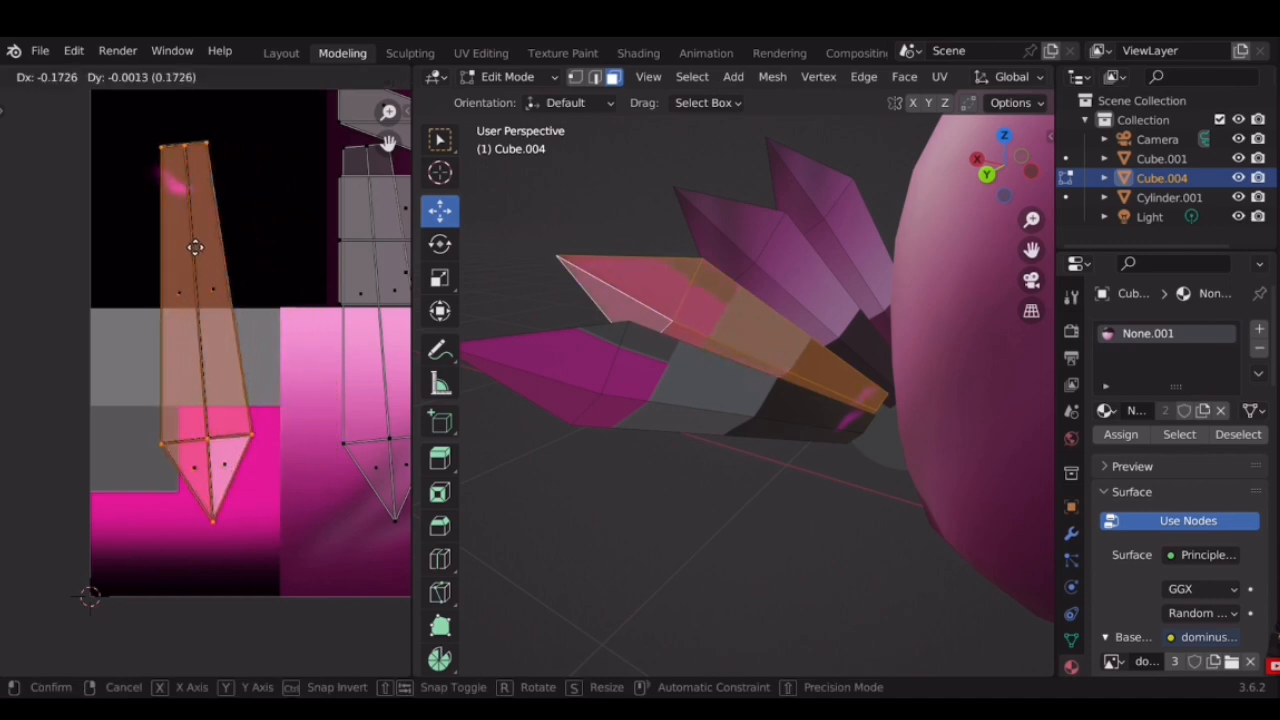
left_click(195, 247)
Select the third feather's back UV island and stack it on the two overlapping islands
middle_click_drag(242, 257, 170, 284, "shift")
left_click(298, 408)
left_click(331, 430, "shift")
left_click(321, 480, "shift")
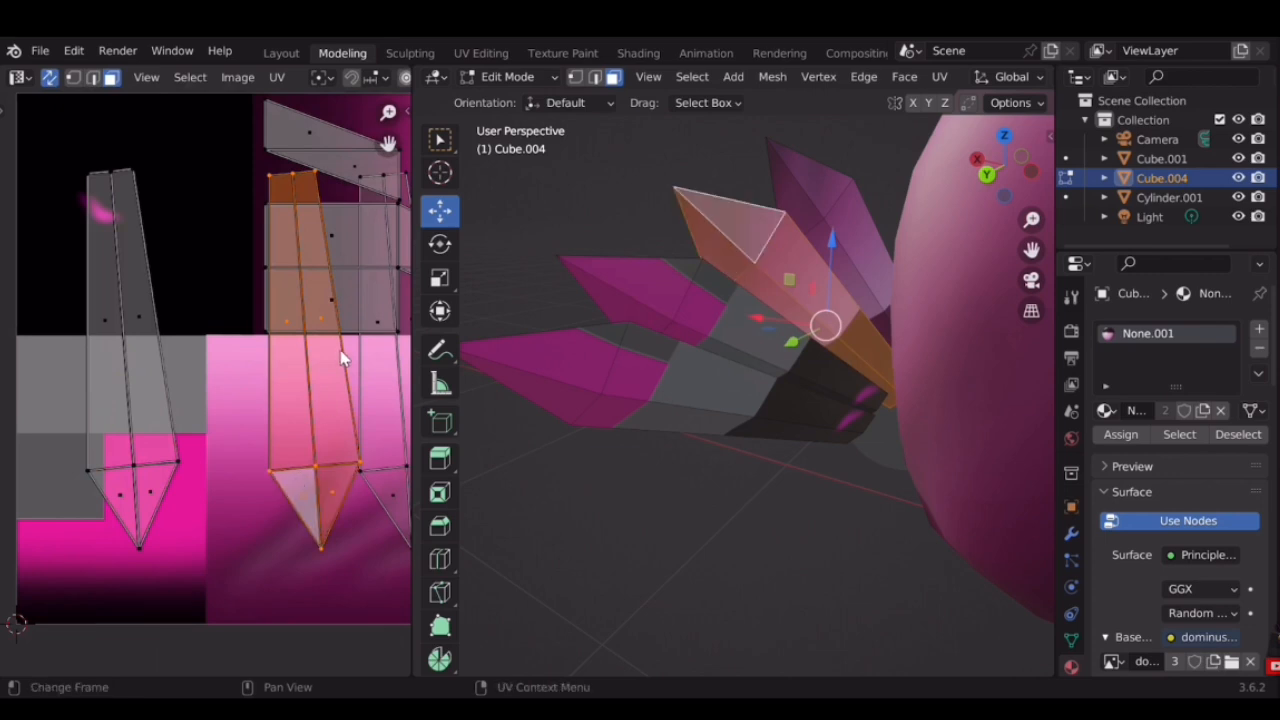
key("g")
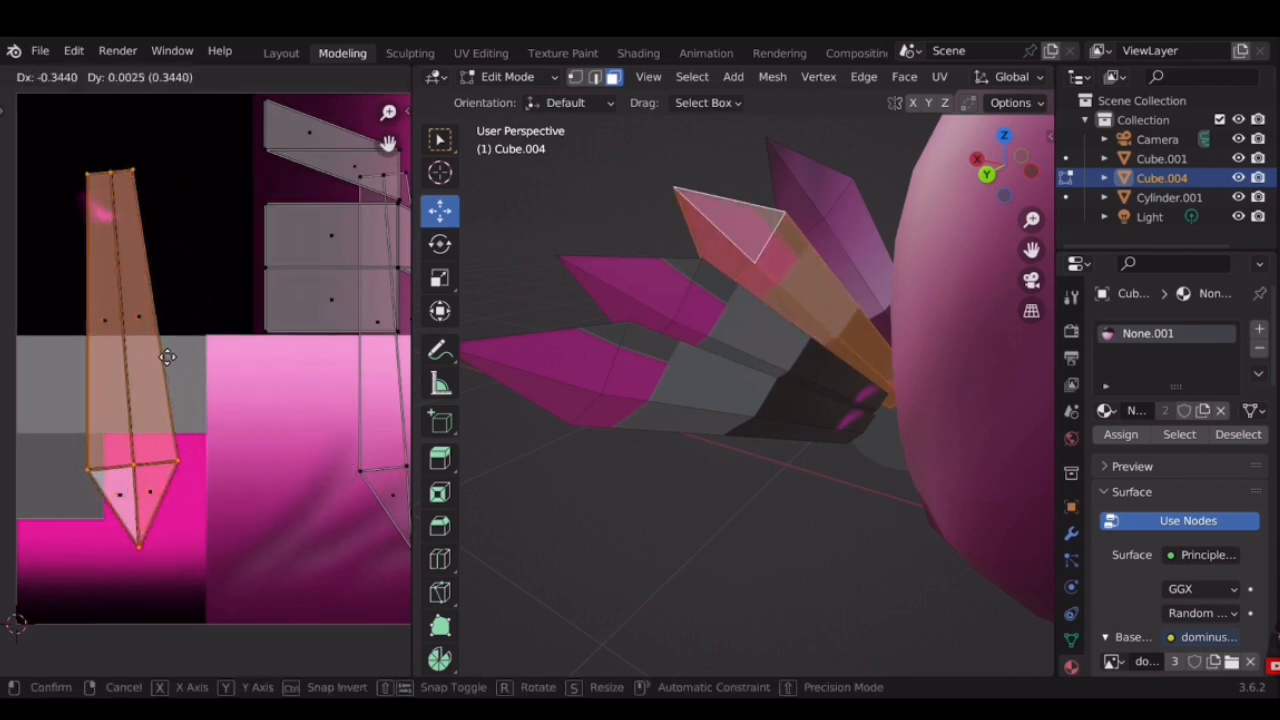
left_click(167, 357)
Stack the fourth feather's back UV island on the other three over the black, grey and pink blocks, then deselect everything
middle_click_drag(222, 362, 129, 392, "shift")
left_click(289, 434)
left_click(325, 515, "shift")
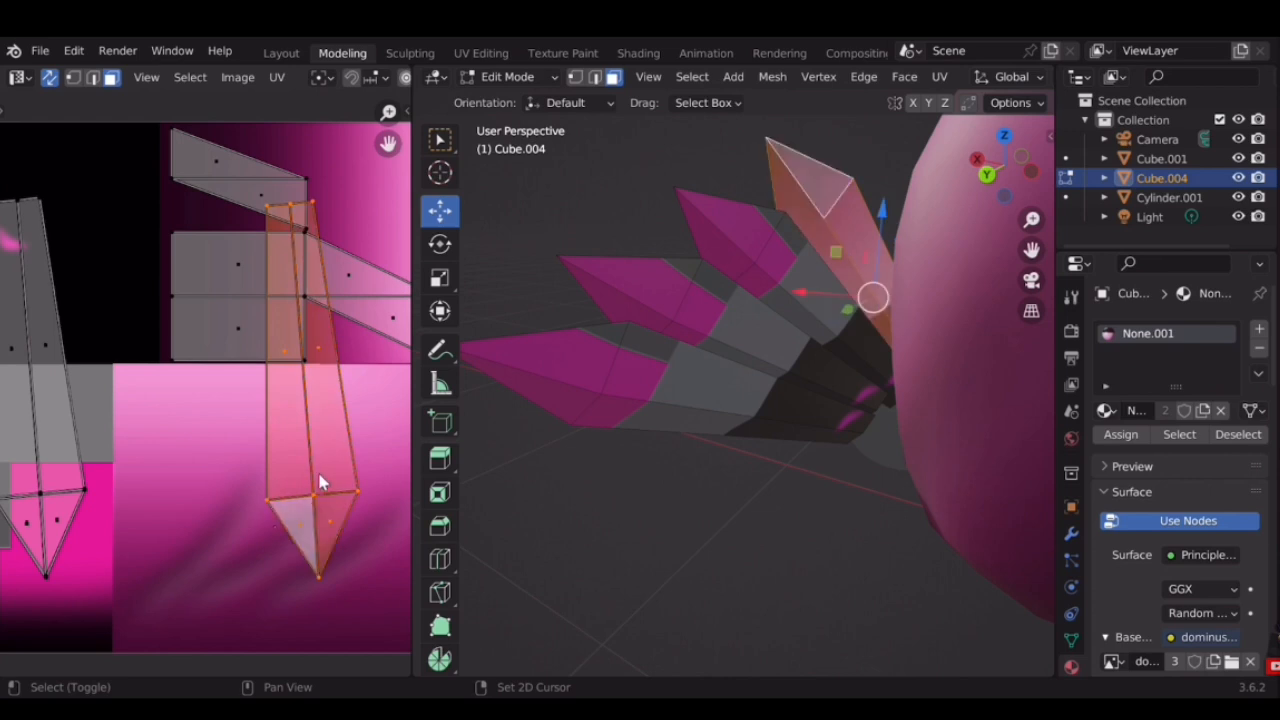
key("g")
left_click(158, 428)
middle_click_drag(137, 402, 299, 391)
key("g")
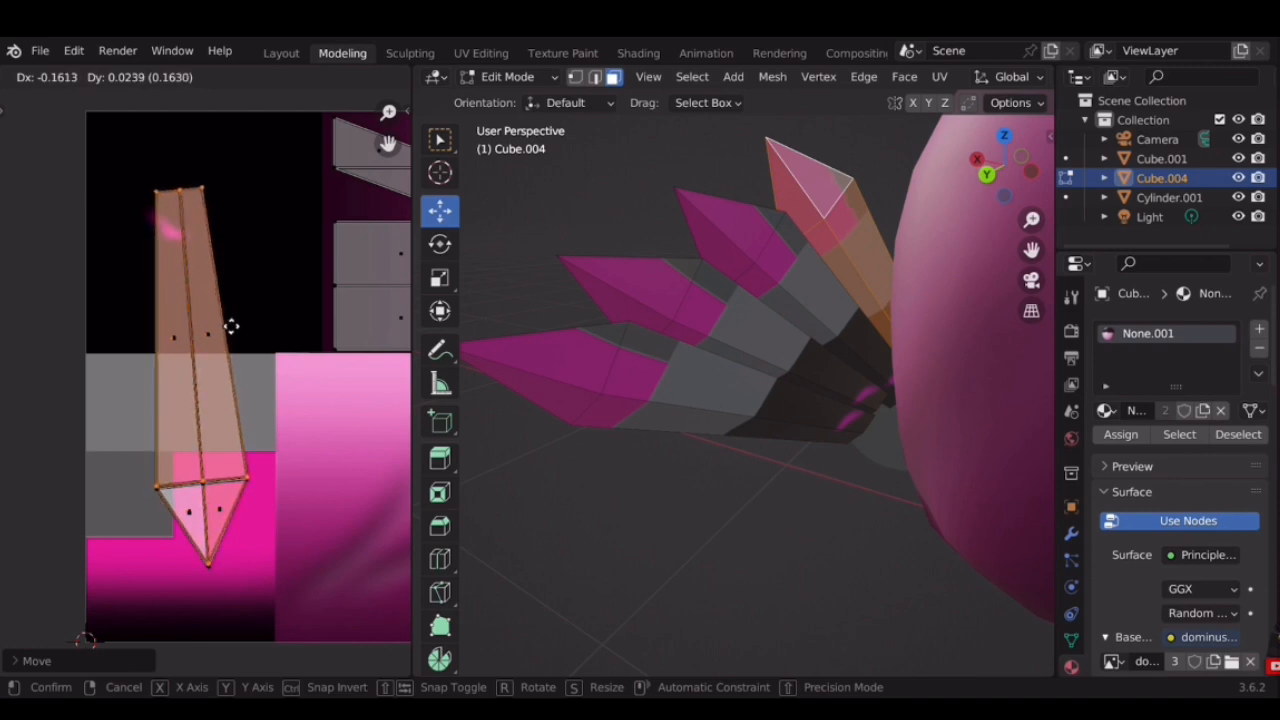
left_click(231, 327)
left_click(281, 380)
middle_click_drag(309, 390, 183, 460, "shift")
scroll(187, 440, "down", 2)
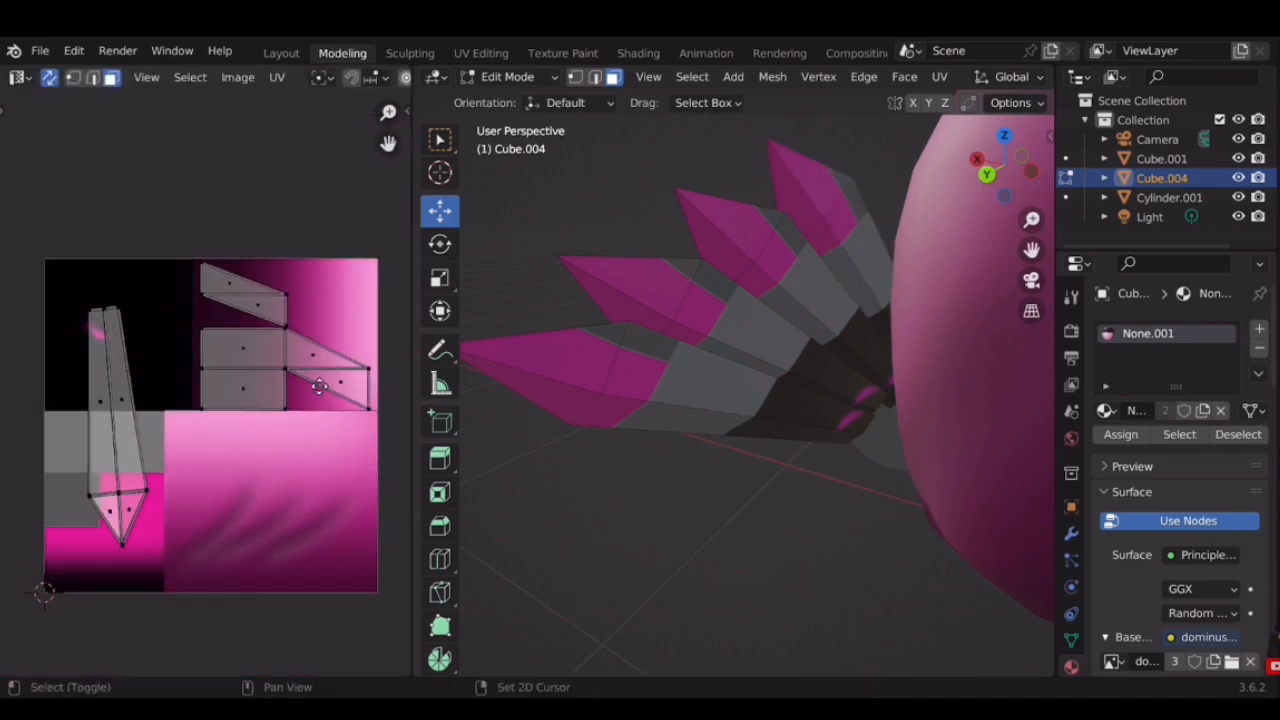
Select the faces on the front side of all four wing feathers
scroll(270, 376, "up", 2)
middle_click_drag(105, 418, 245, 374)
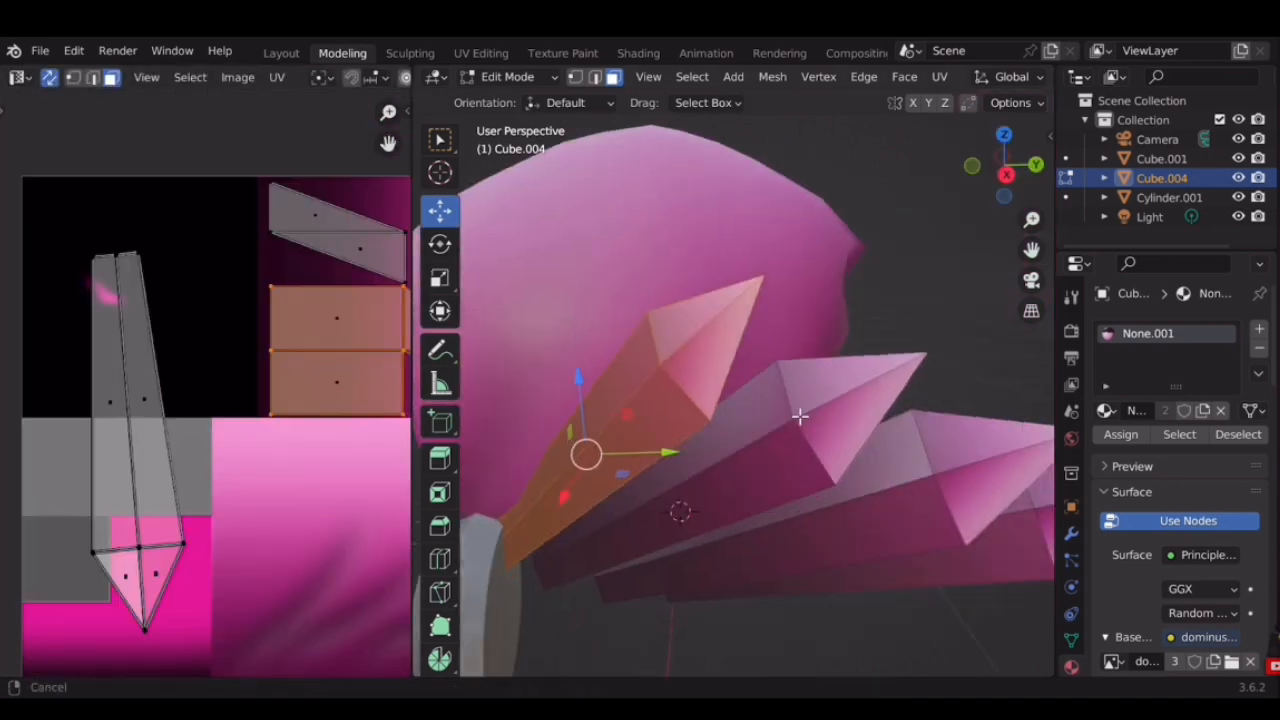
middle_click_drag(803, 417, 788, 346, "shift")
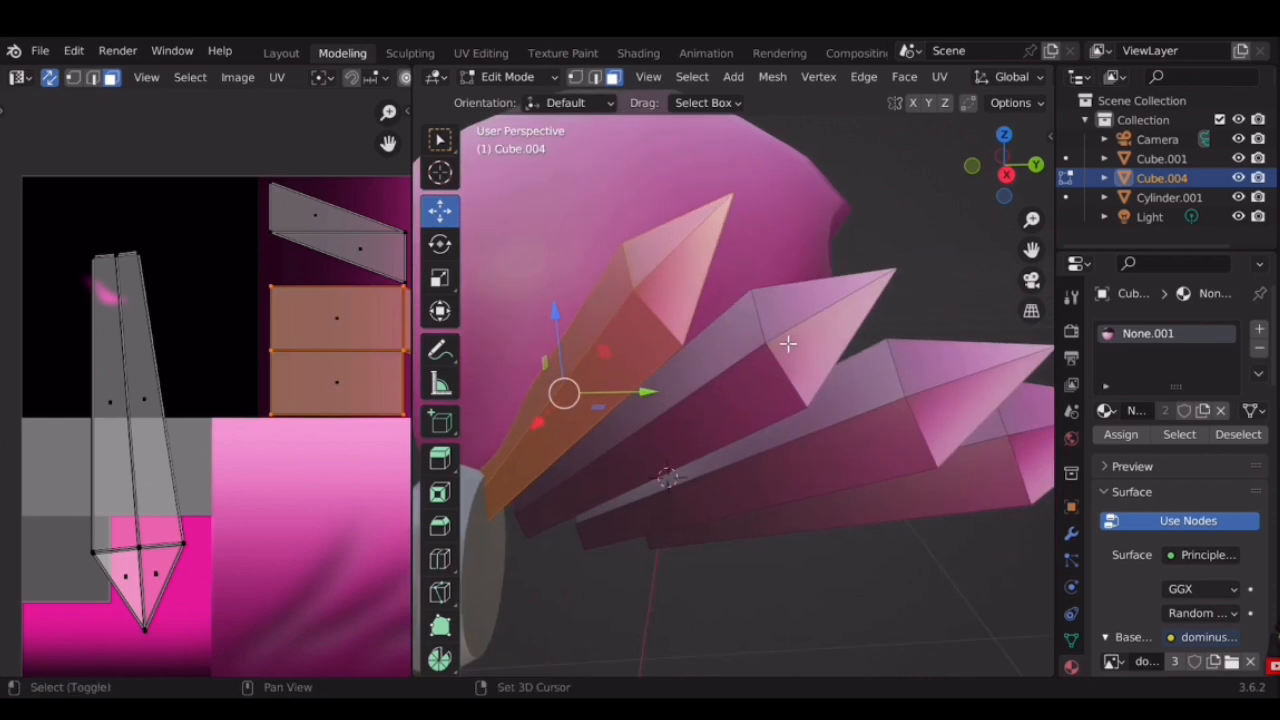
key("l")
key("l")
middle_click_drag(866, 451, 813, 437)
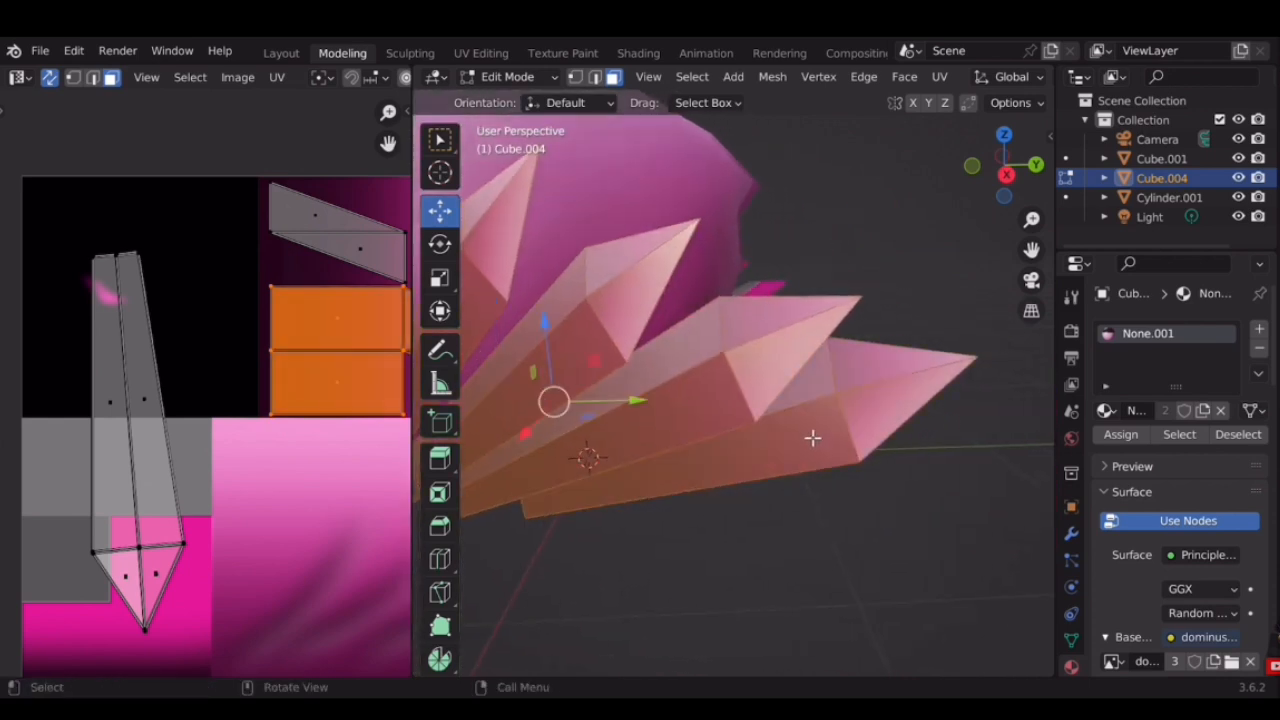
middle_click_drag(697, 406, 821, 396)
Unwrap the feathers' front faces and shrink their UV islands to less than full texture size
scroll(258, 401, "down", 3)
right_click(258, 401)
left_click(223, 343)
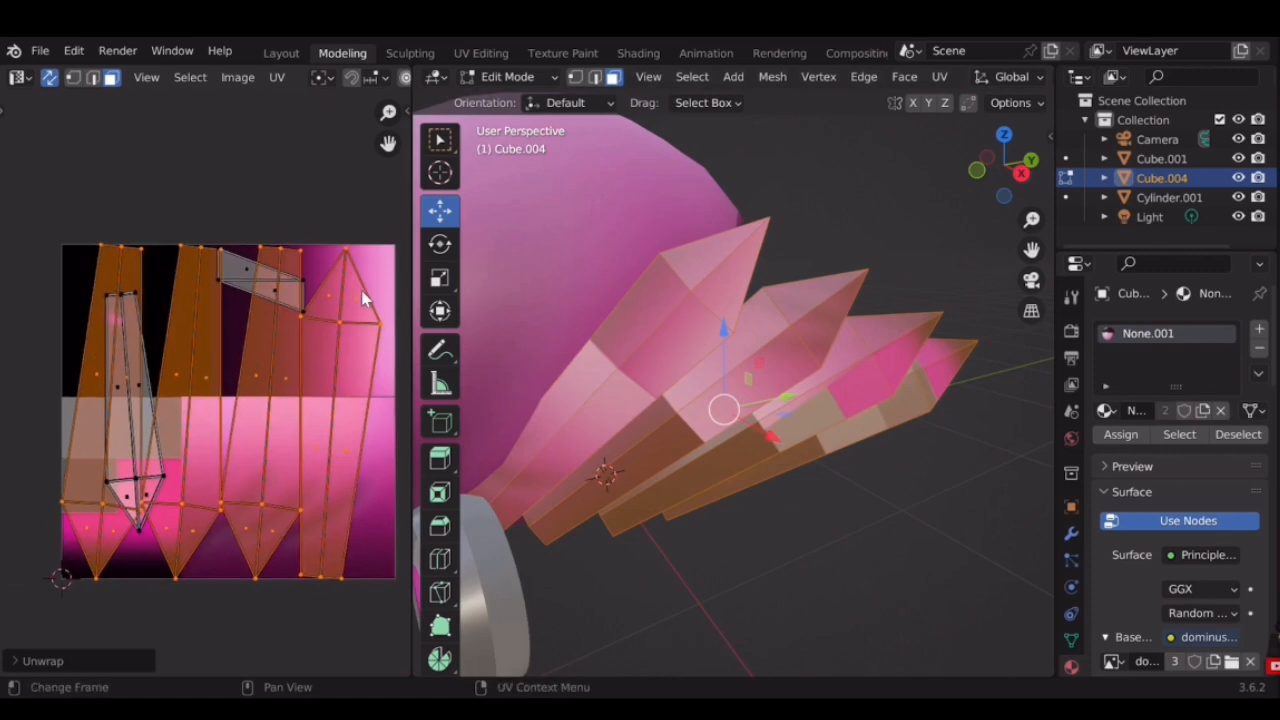
key("s")
left_click(279, 360)
scroll(300, 375, "up", 4)
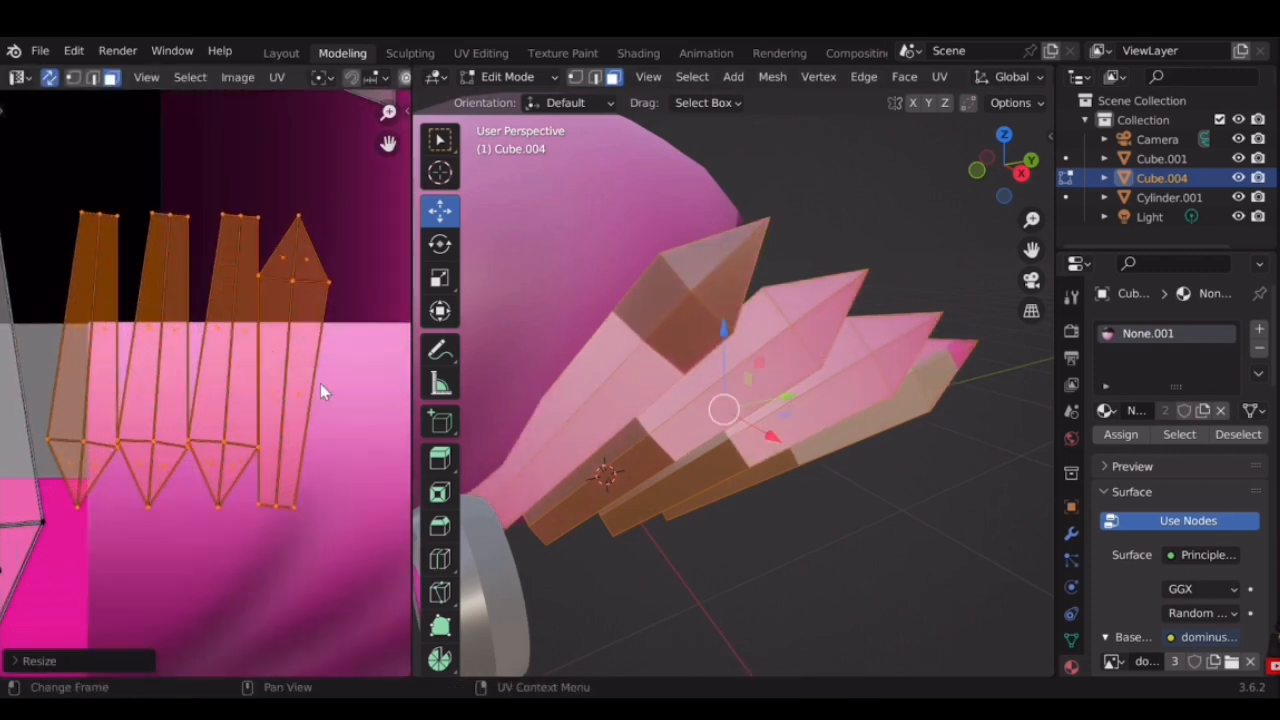
Turn off UV sync selection and rotate the upside-down feather island so its tip points down like the others
left_click(49, 78)
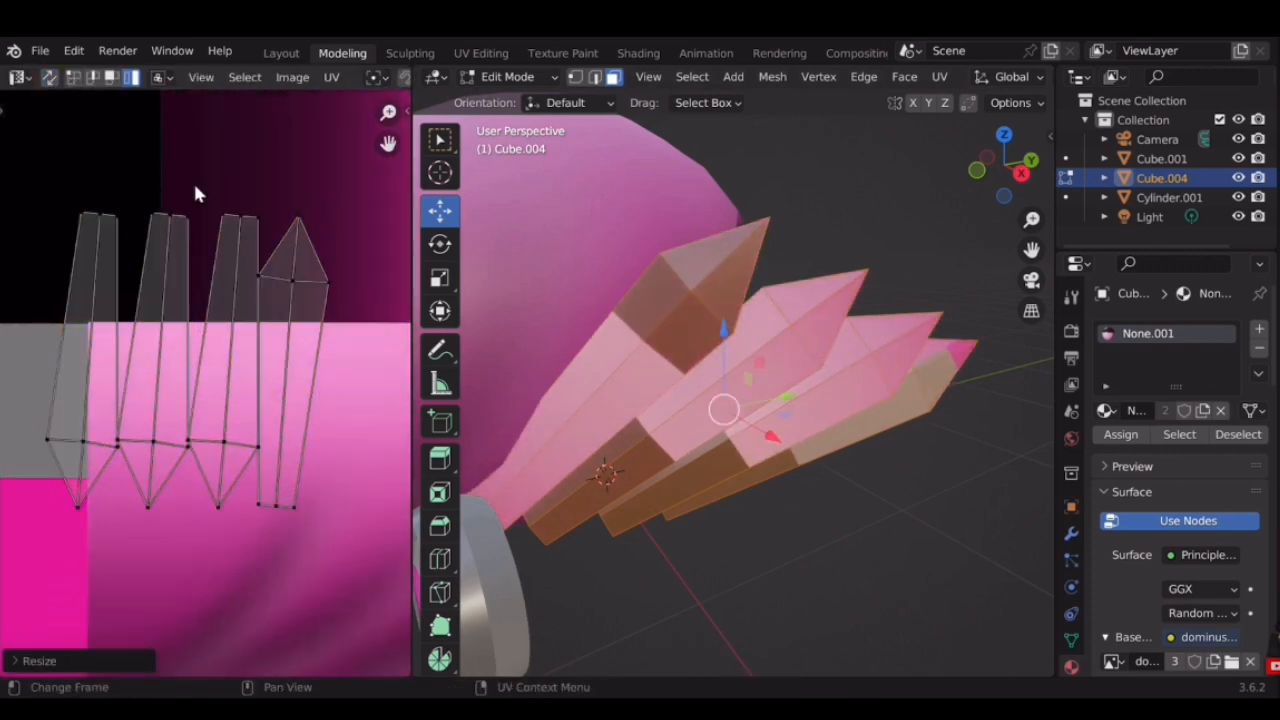
scroll(316, 224, "down", 1)
key("r")
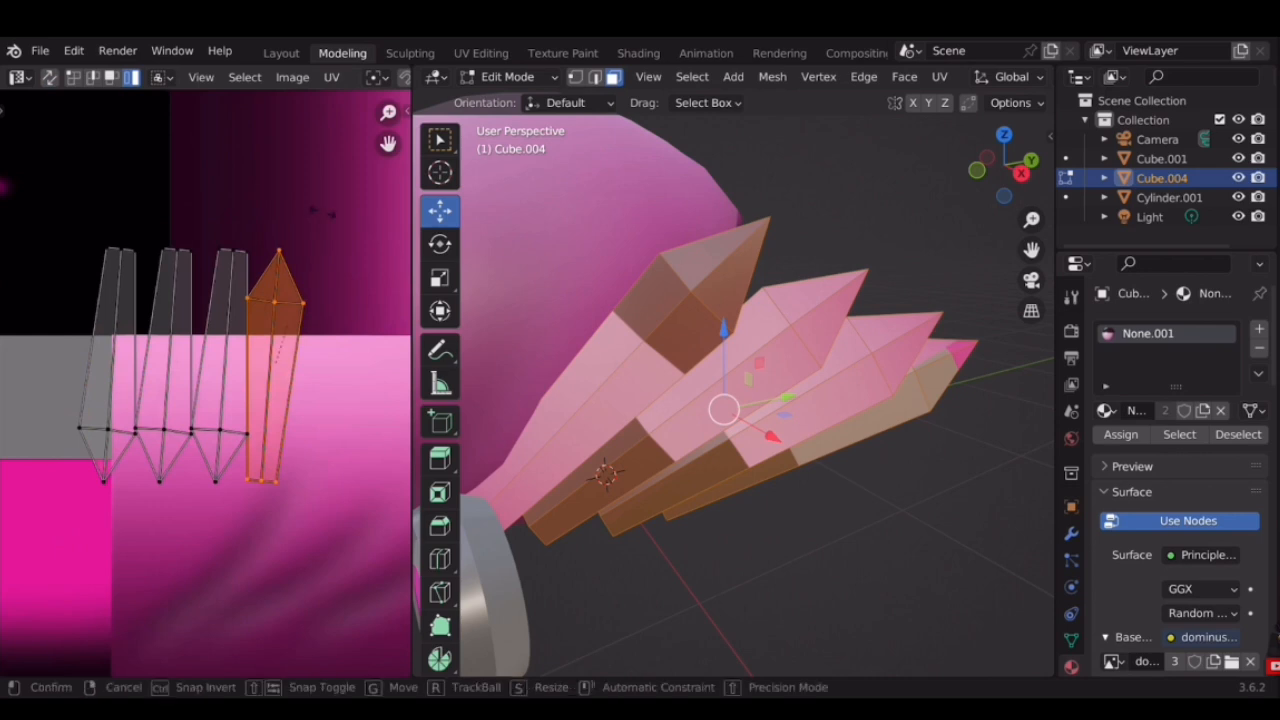
left_click(296, 425)
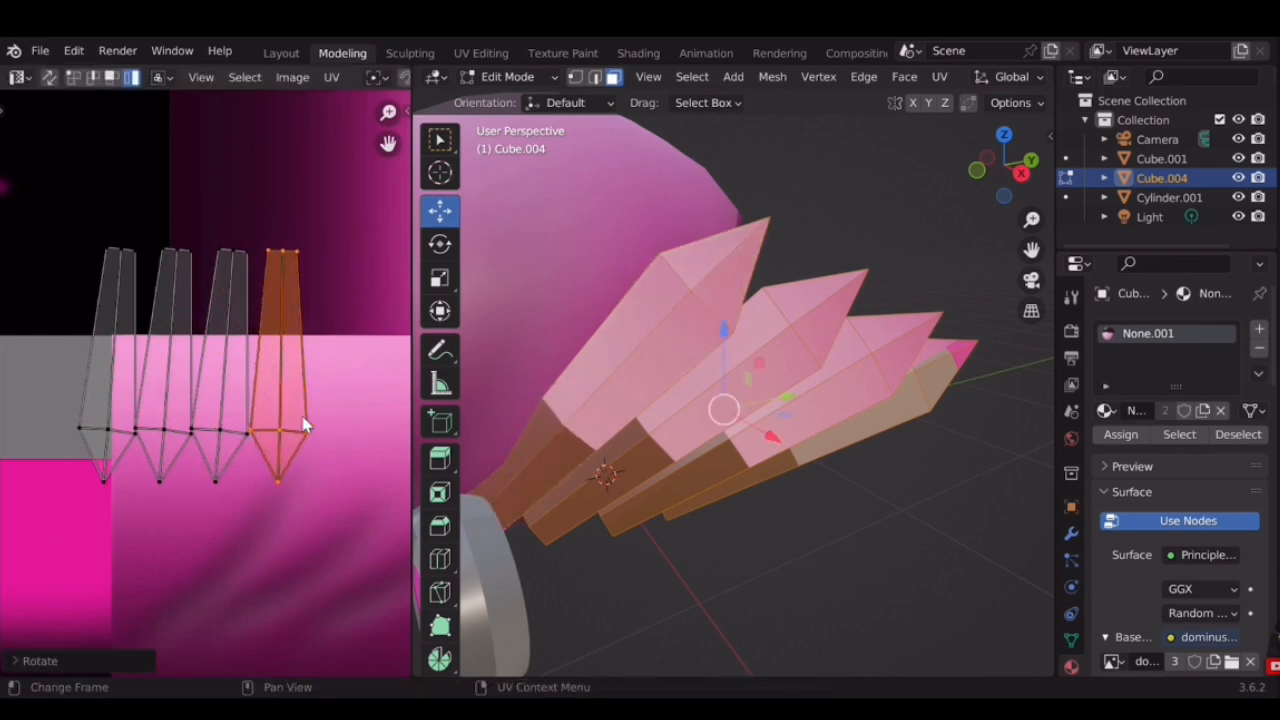
scroll(296, 425, "up", 2)
key("r")
left_click(357, 408)
Move the rotated feather island over the first front island and fine-tune its rotation and position to match
middle_click_drag(260, 336, 296, 370)
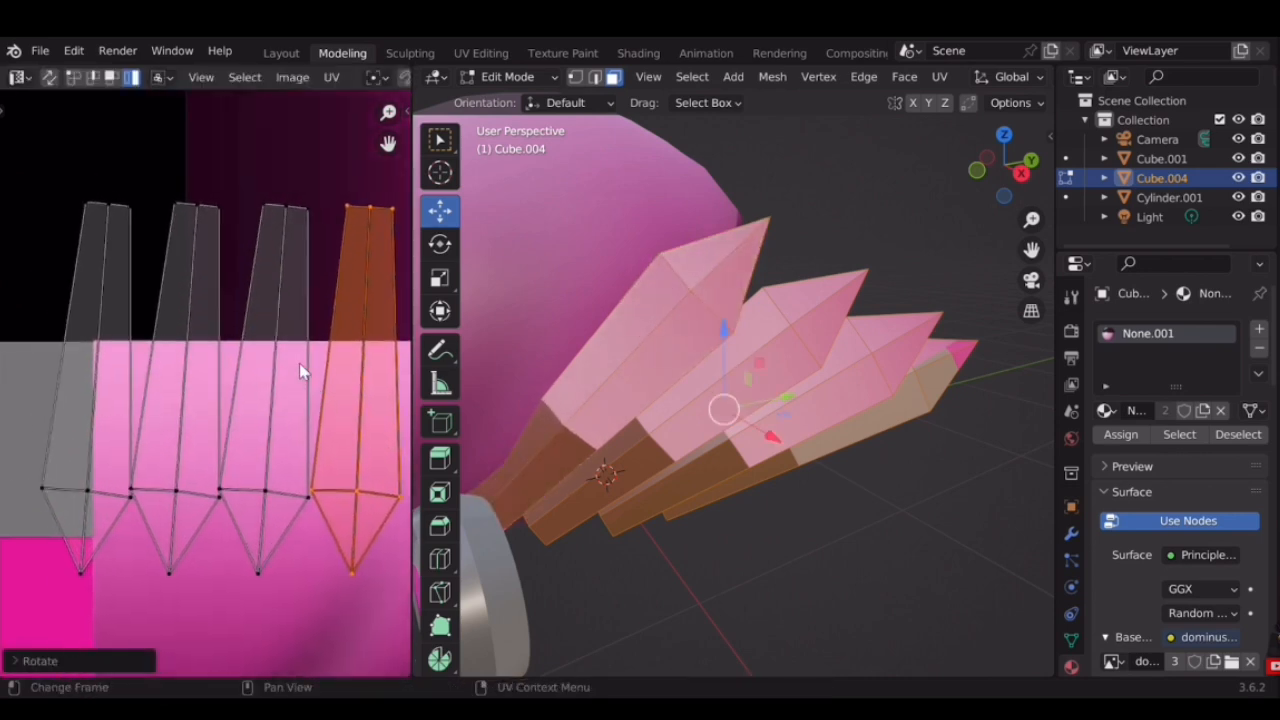
key("g")
left_click(54, 346)
key("r")
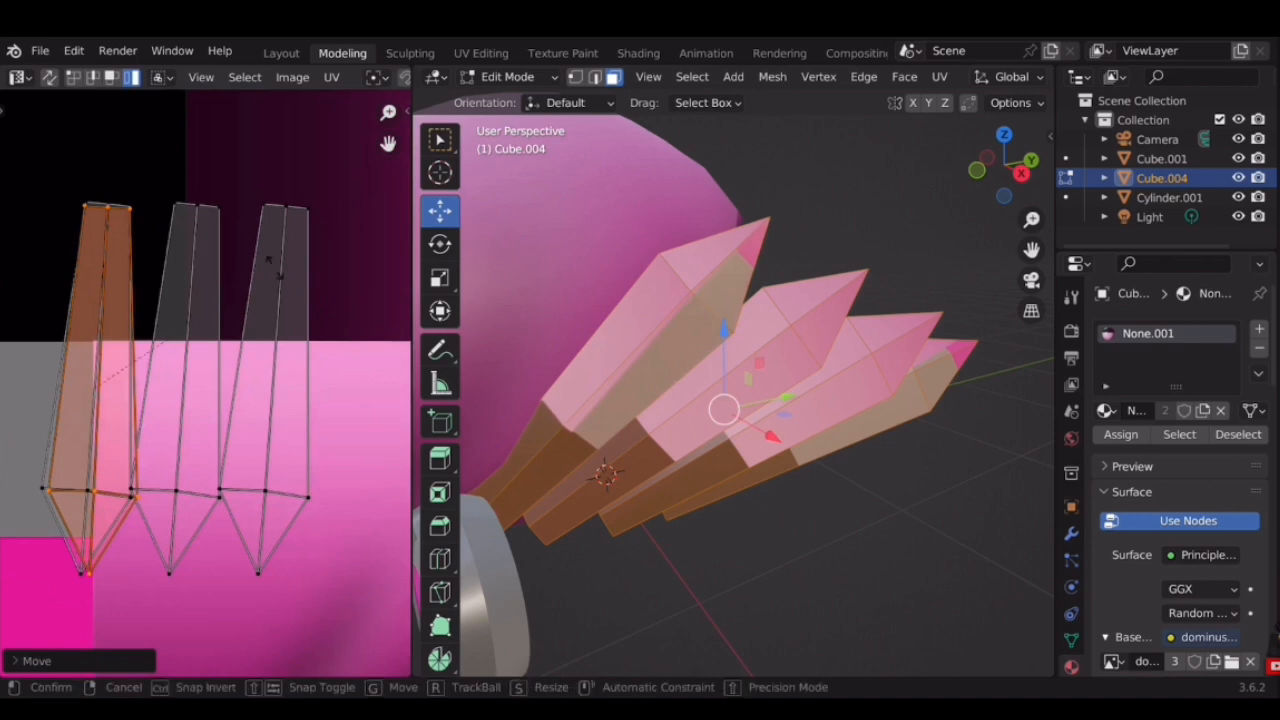
left_click(278, 266)
key("g")
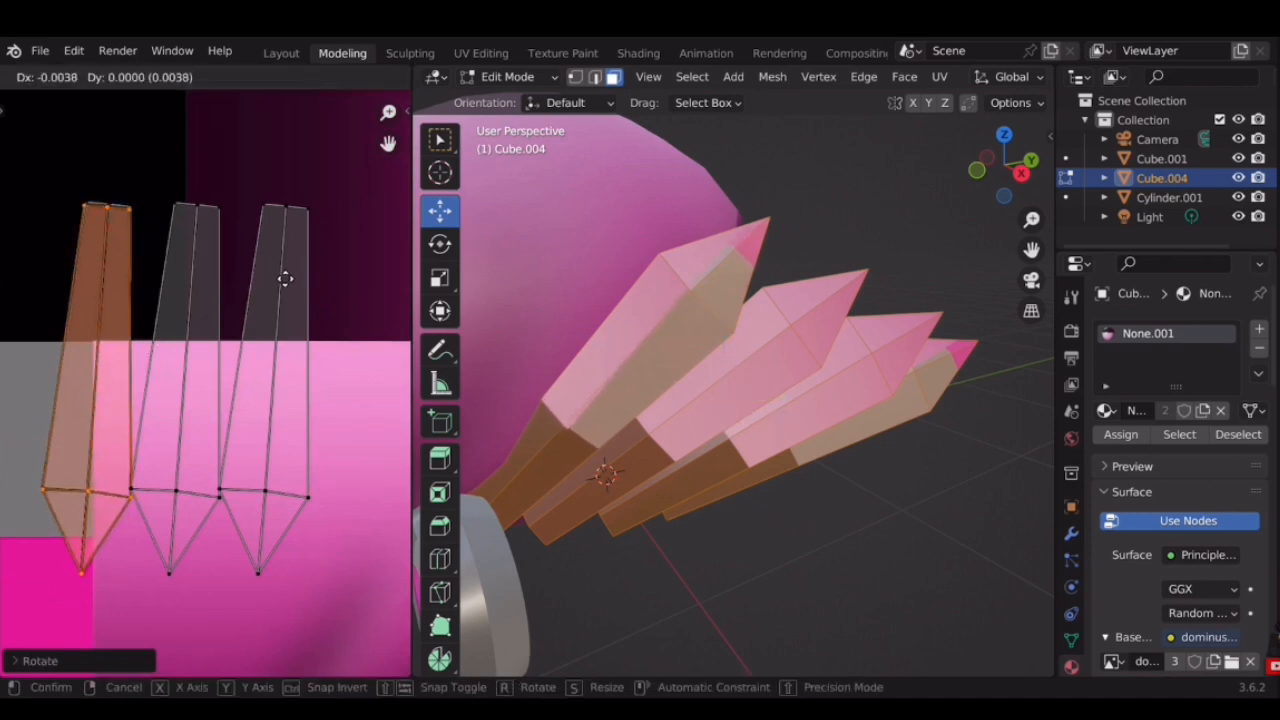
left_click(285, 279)
Move the two remaining front feather islands onto the same stack so that all four overlap
left_click(189, 286)
key("g")
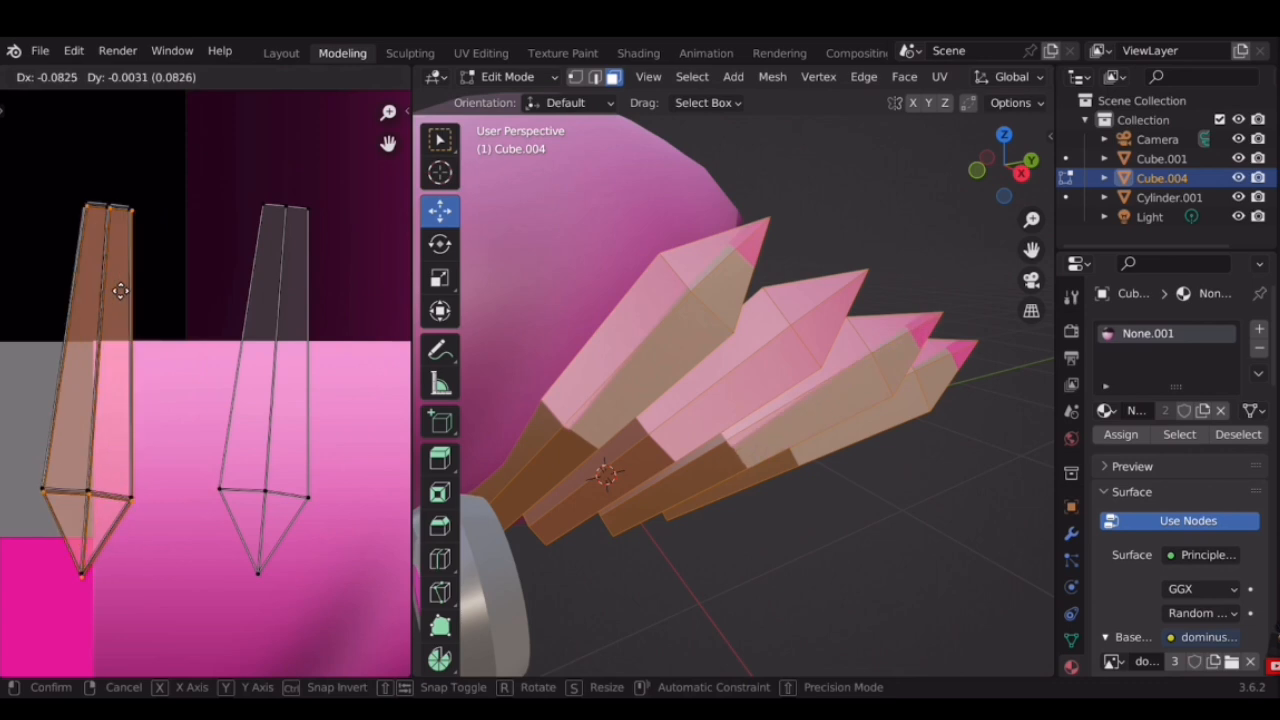
left_click(119, 289)
left_click(284, 334)
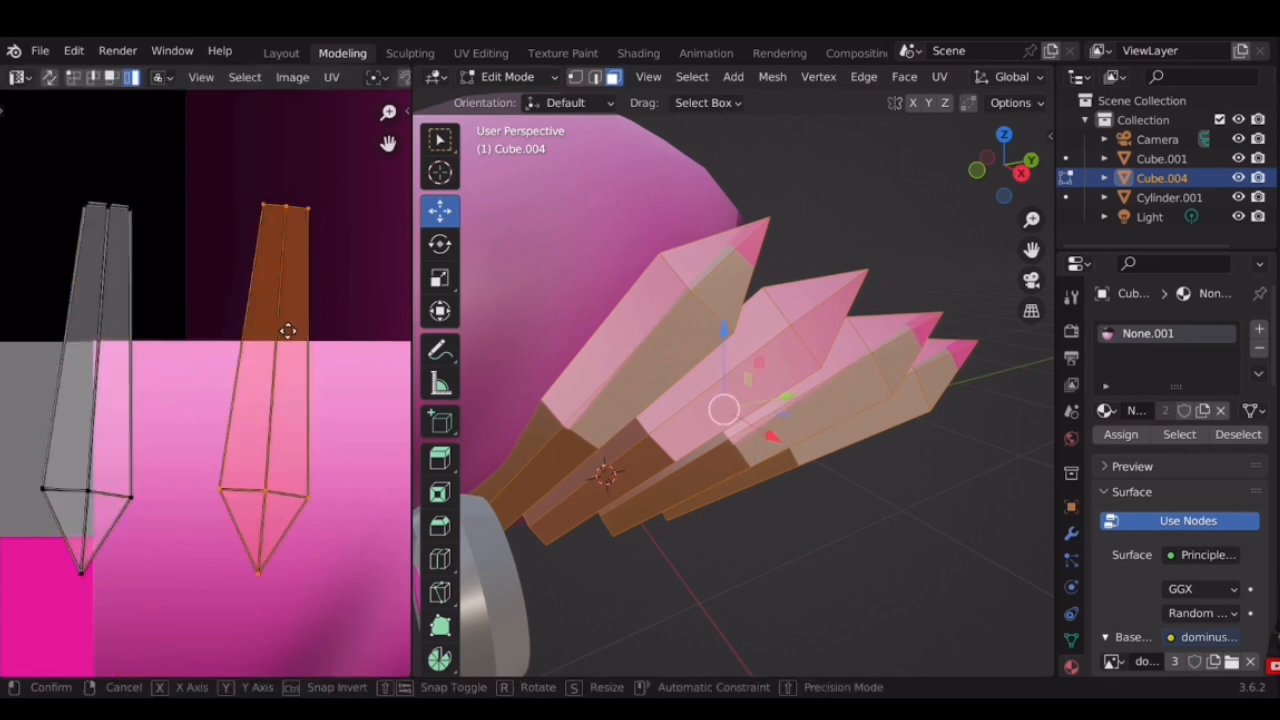
key("g")
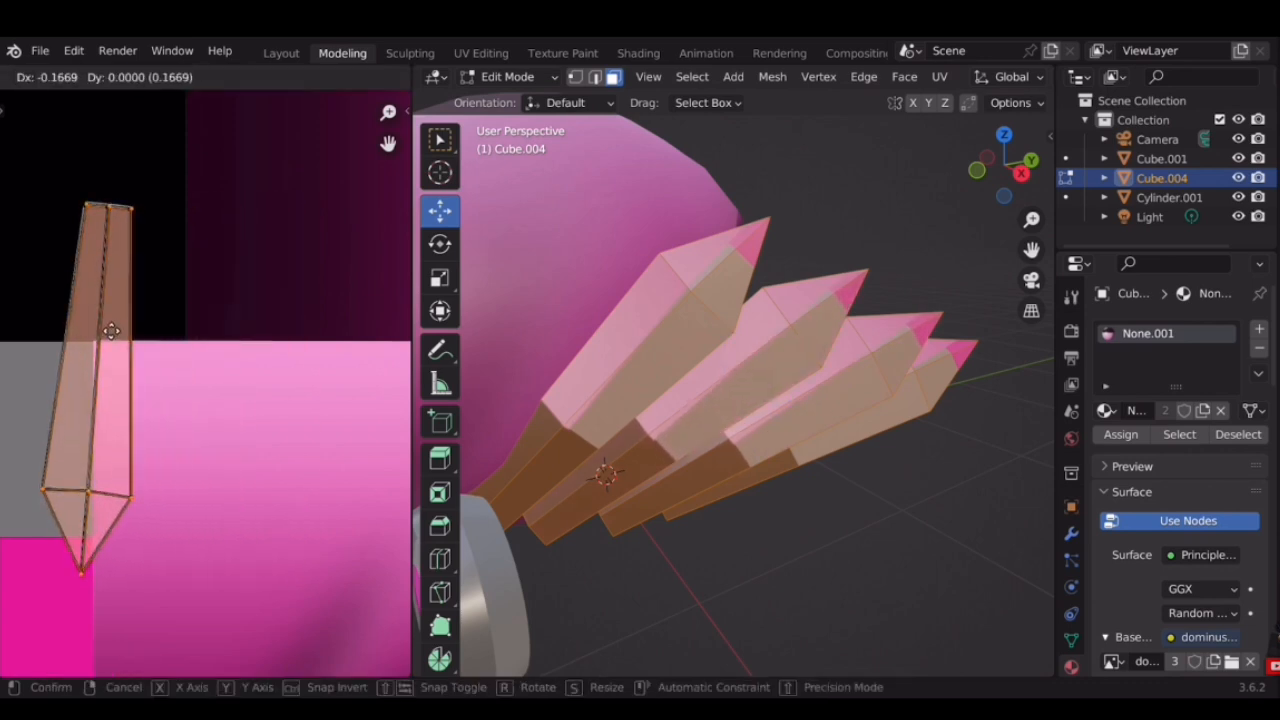
left_click(110, 331)
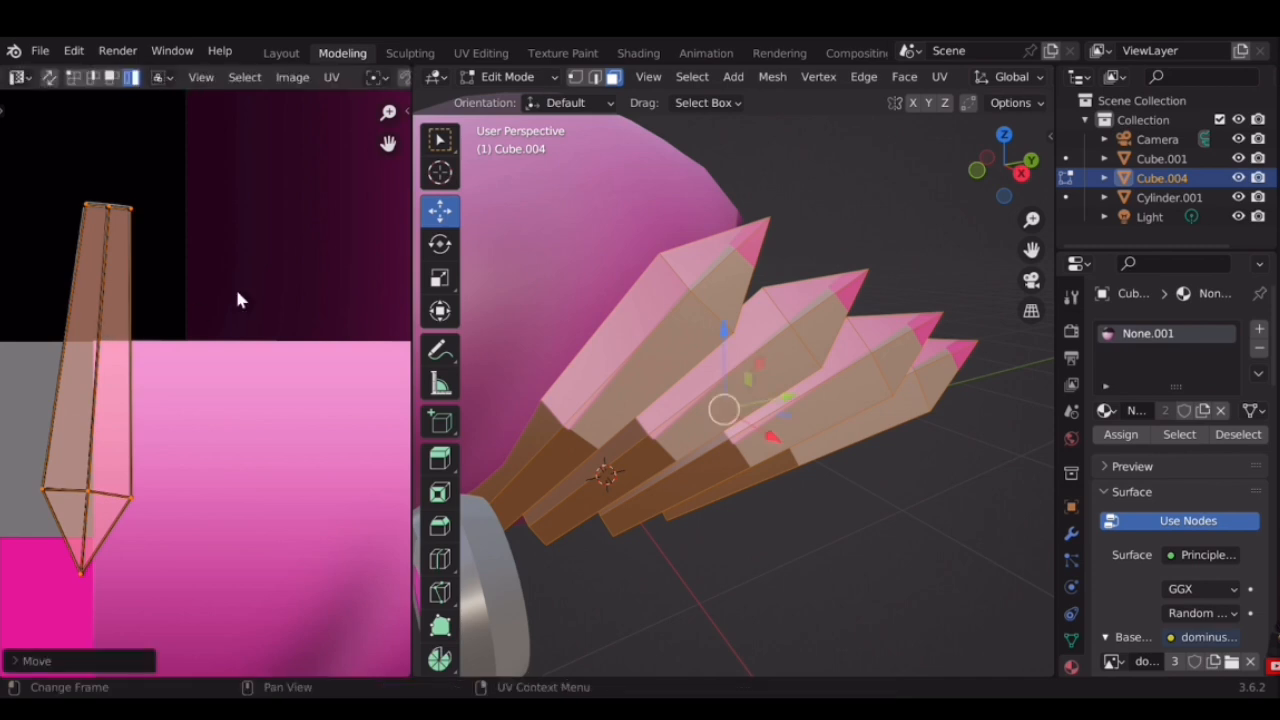
Using UV vertex selection, merge the overlapping vertices at the upper right corner of the stacked front islands at center
left_click(235, 287)
middle_click_drag(205, 228, 247, 344)
scroll(210, 350, "up", 8)
middle_click_drag(70, 174, 218, 232)
left_click(172, 290)
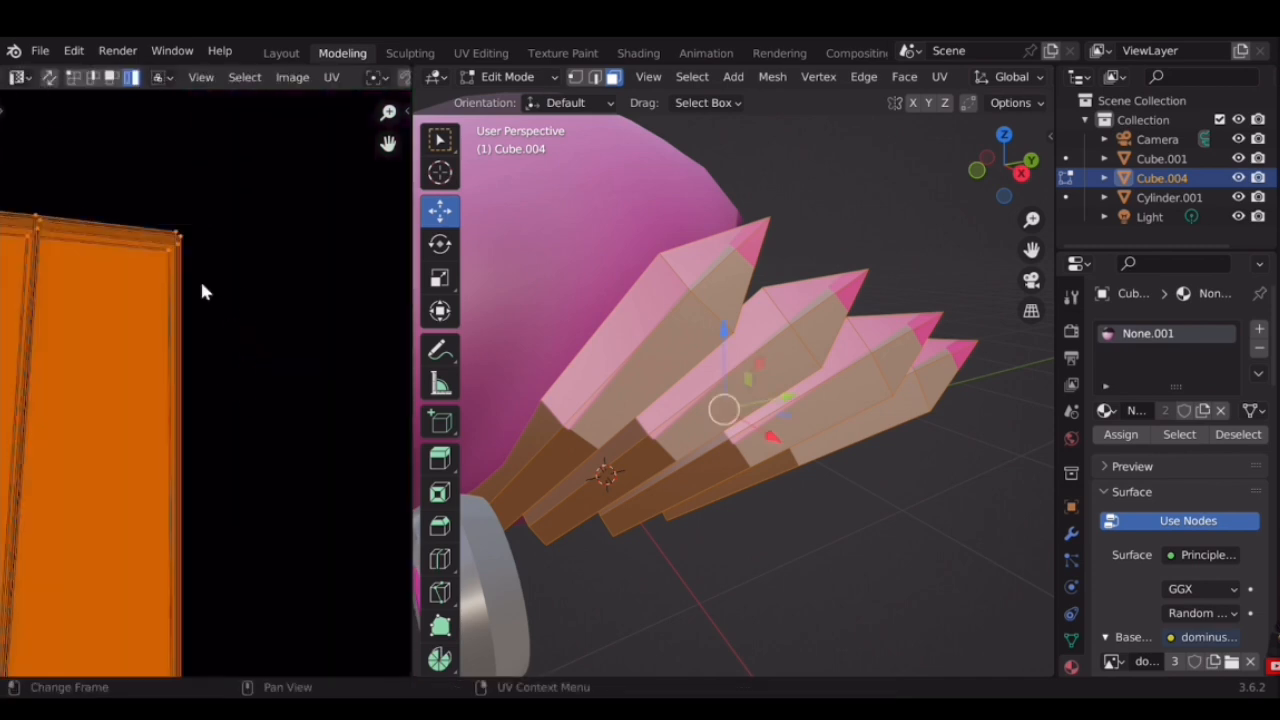
scroll(241, 266, "down", 8)
scroll(222, 292, "up", 10)
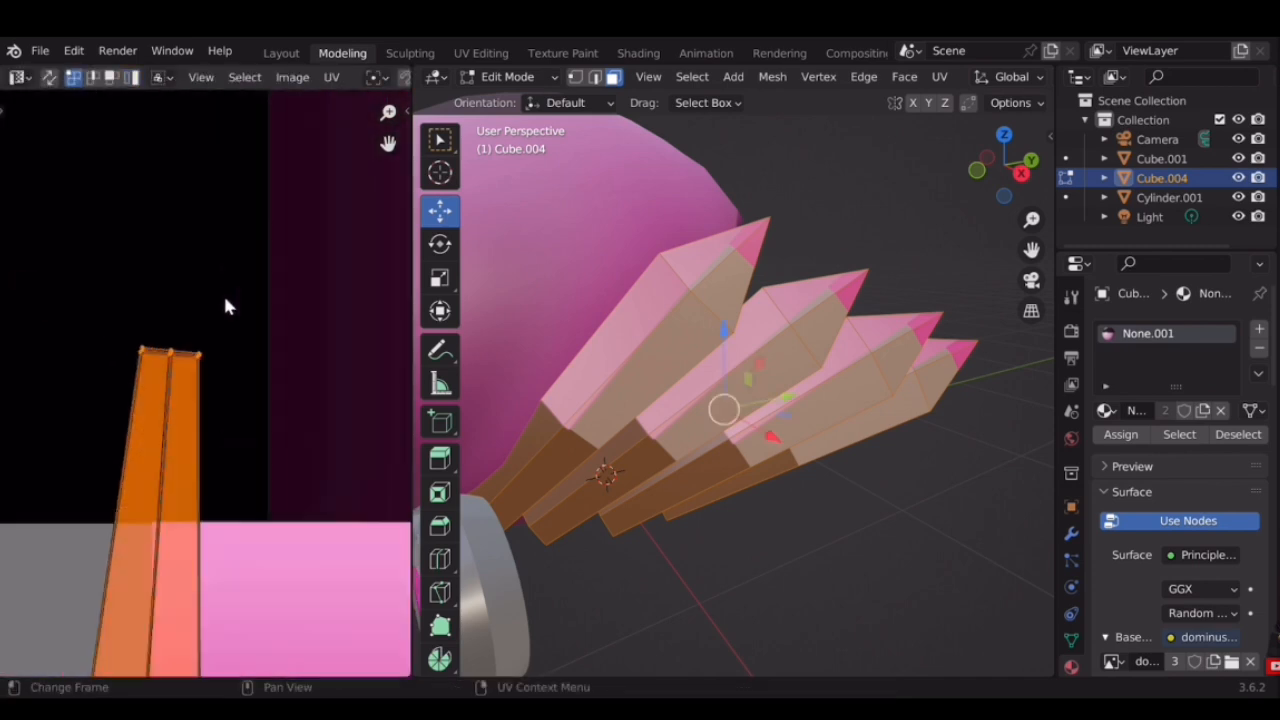
left_click_drag(182, 343, 182, 346)
scroll(232, 314, "down", 3)
scroll(205, 338, "up", 6)
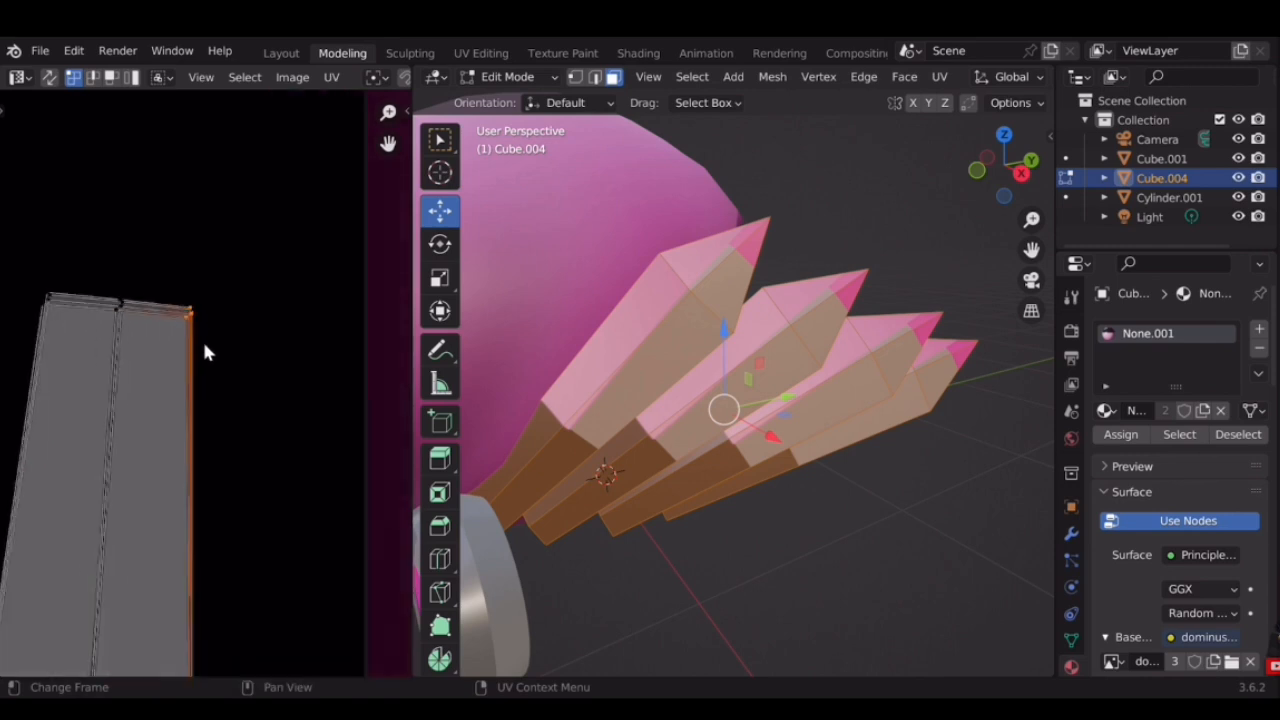
key("m")
left_click(182, 323)
scroll(241, 383, "down", 2)
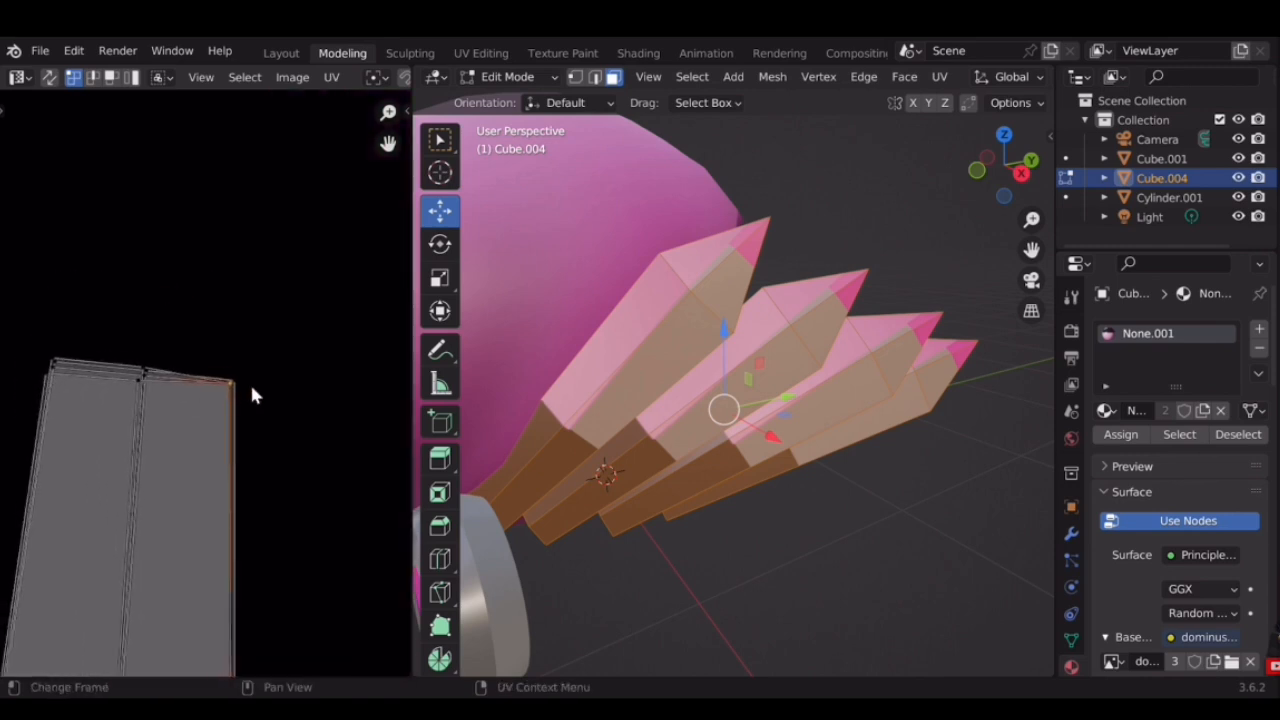
scroll(333, 332, "up", 3)
left_click(329, 347)
scroll(331, 346, "up", 1)
left_click_drag(353, 336, 271, 412)
key("m")
left_click(270, 412)
Merge the overlapping vertices in the middle of the stack's top edge at center and select those at its upper left corner
middle_click_drag(268, 406, 385, 438, "shift")
scroll(387, 440, "down", 3)
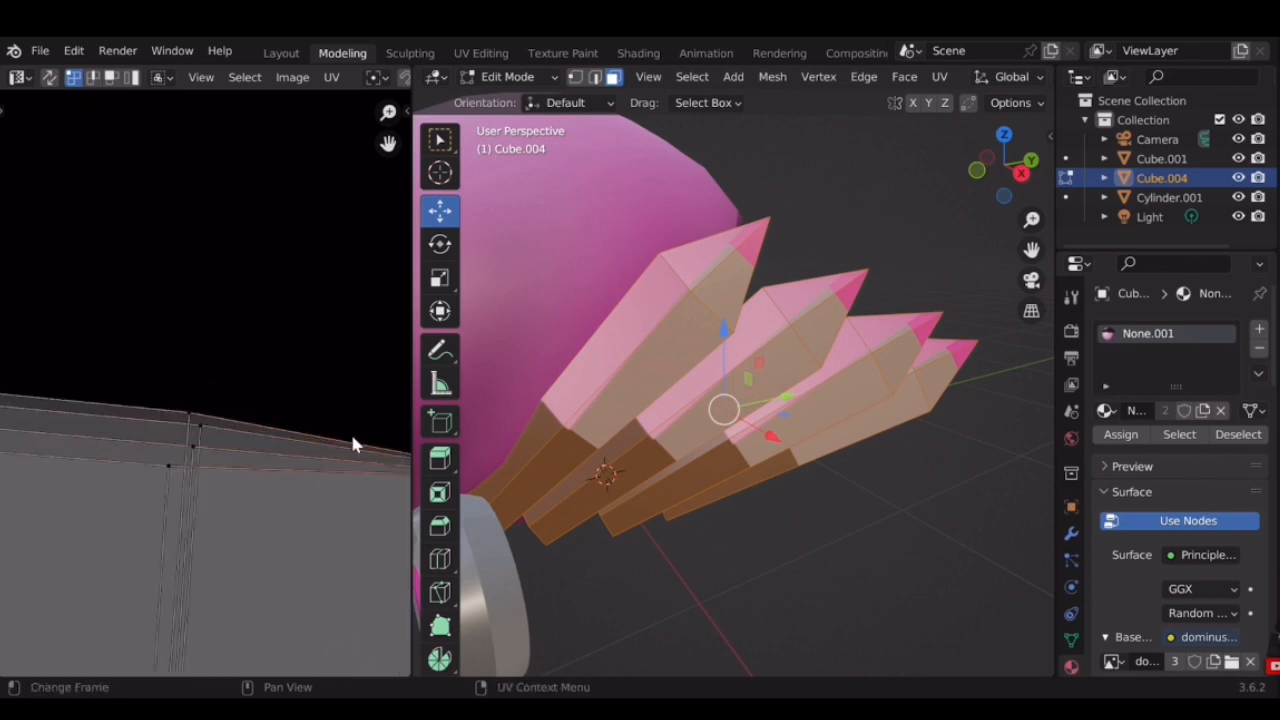
middle_click_drag(232, 430, 302, 384, "shift")
scroll(302, 376, "up", 3)
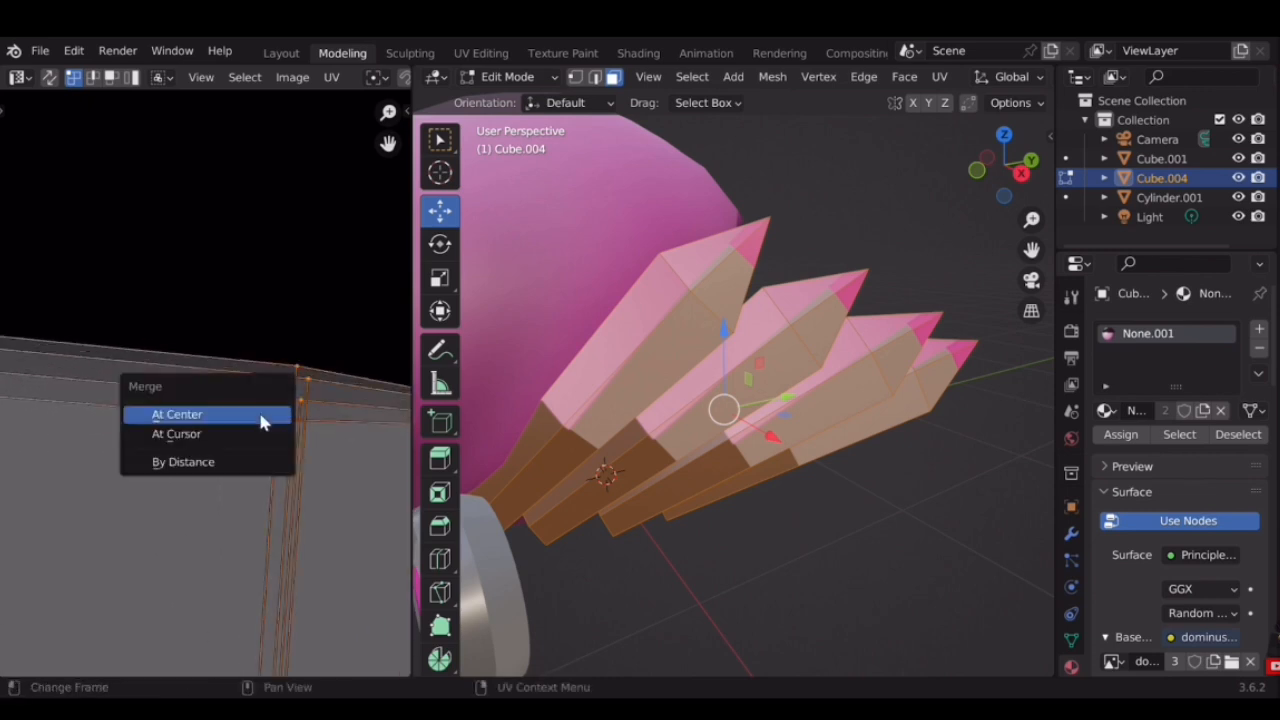
key("m")
left_click(260, 415)
scroll(188, 392, "down", 2)
middle_click_drag(127, 367, 302, 378)
left_click_drag(168, 437, 170, 435)
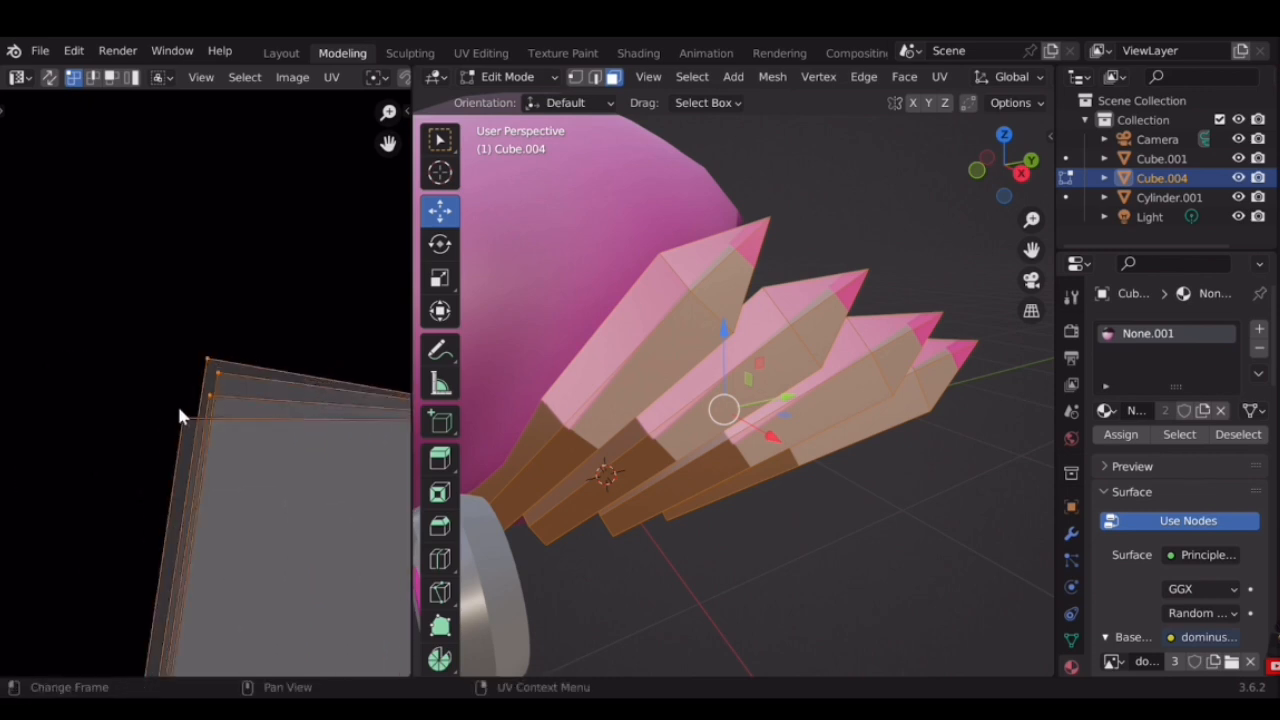
Merge the overlapping left, middle and right vertices along the line where the stacked islands meet their tips, each at center
scroll(229, 449, "up", 5)
scroll(215, 378, "up", 3)
left_click_drag(314, 330, 250, 374)
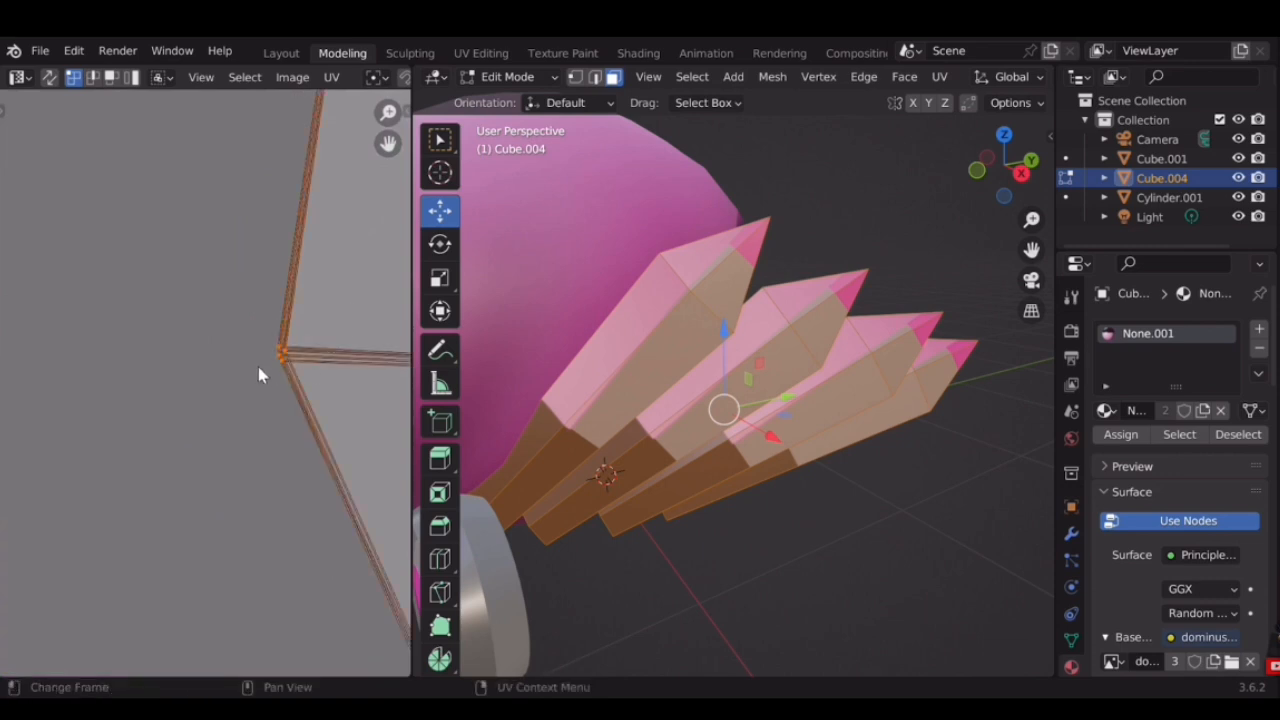
key("m")
left_click(254, 382)
middle_click_drag(385, 390, 80, 392)
left_click_drag(229, 358, 169, 403)
key("m")
left_click(168, 403)
middle_click_drag(385, 415, 214, 423)
left_click_drag(324, 421, 275, 445)
key("m")
left_click(275, 446)
Merge the overlapping vertices at the pointed lower tip of the stacked front islands at center
middle_click_drag(120, 560, 348, 263)
middle_click_drag(230, 560, 230, 428)
left_click_drag(231, 450, 189, 483)
key("m")
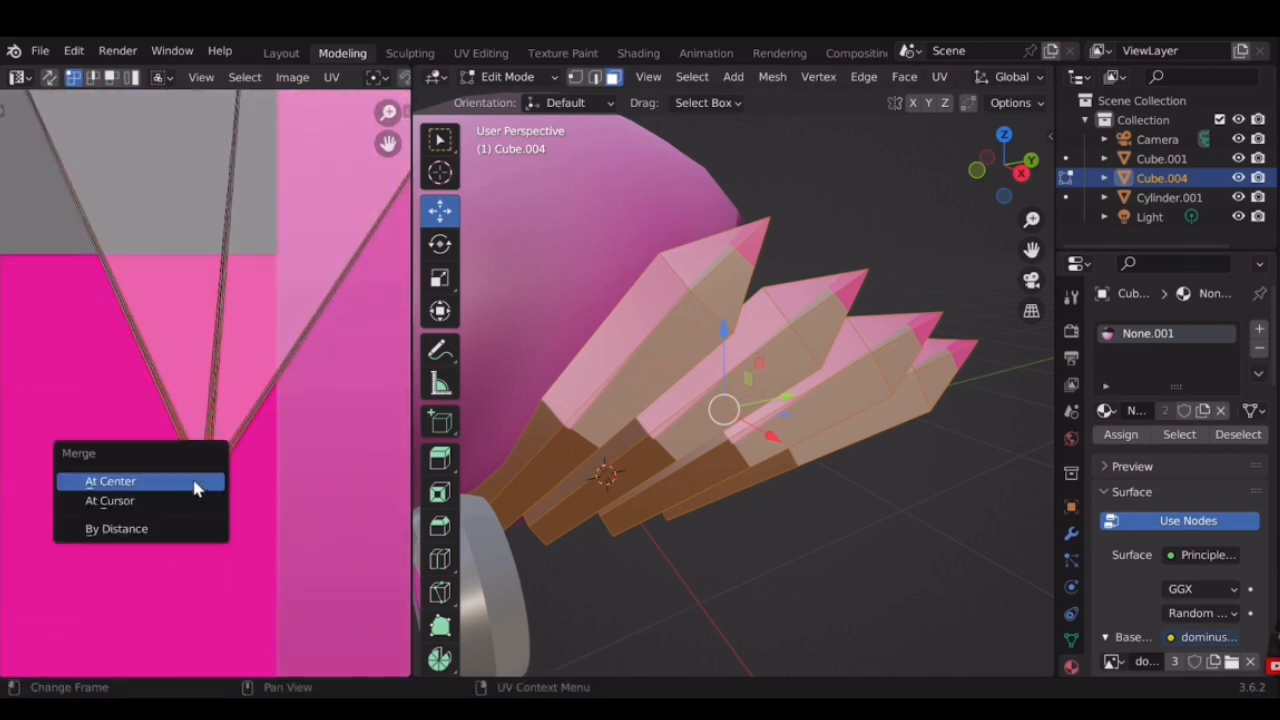
left_click(194, 484)
Select the back faces of all four feathers and bring the top edge of their stacked UV islands into close view
scroll(163, 271, "down", 6)
scroll(180, 400, "down", 1)
middle_click_drag(388, 357, 251, 409)
scroll(251, 409, "down", 2)
middle_click_drag(895, 415, 797, 500)
left_click(797, 500)
scroll(760, 490, "up", 2)
left_click_drag(600, 443, 573, 496)
middle_click_drag(629, 366, 601, 376)
left_click_drag(652, 311, 700, 250)
scroll(181, 402, "down", 2)
scroll(248, 492, "up", 8)
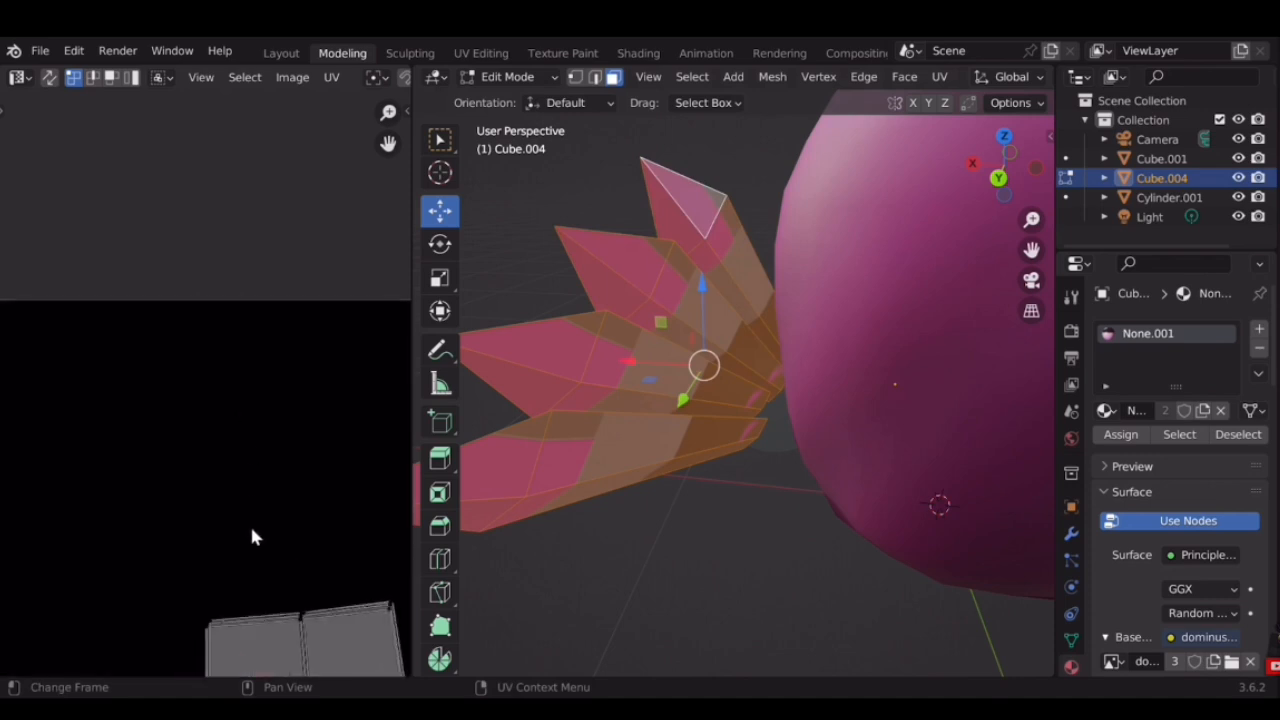
Merge the overlapping vertices at the outer corners and middle of the top edge of the stacked back-face islands, each at center
key("m")
left_click(136, 405)
left_click_drag(249, 377, 226, 398)
key("m")
left_click(226, 398)
left_click_drag(340, 363, 294, 415)
key("m")
Merge the overlapping right, middle and left vertices where the stacked back islands meet their tips, each at center
scroll(307, 413, "down", 1)
scroll(307, 421, "down", 3)
middle_click_drag(300, 650, 228, 325, "shift")
scroll(222, 370, "up", 2)
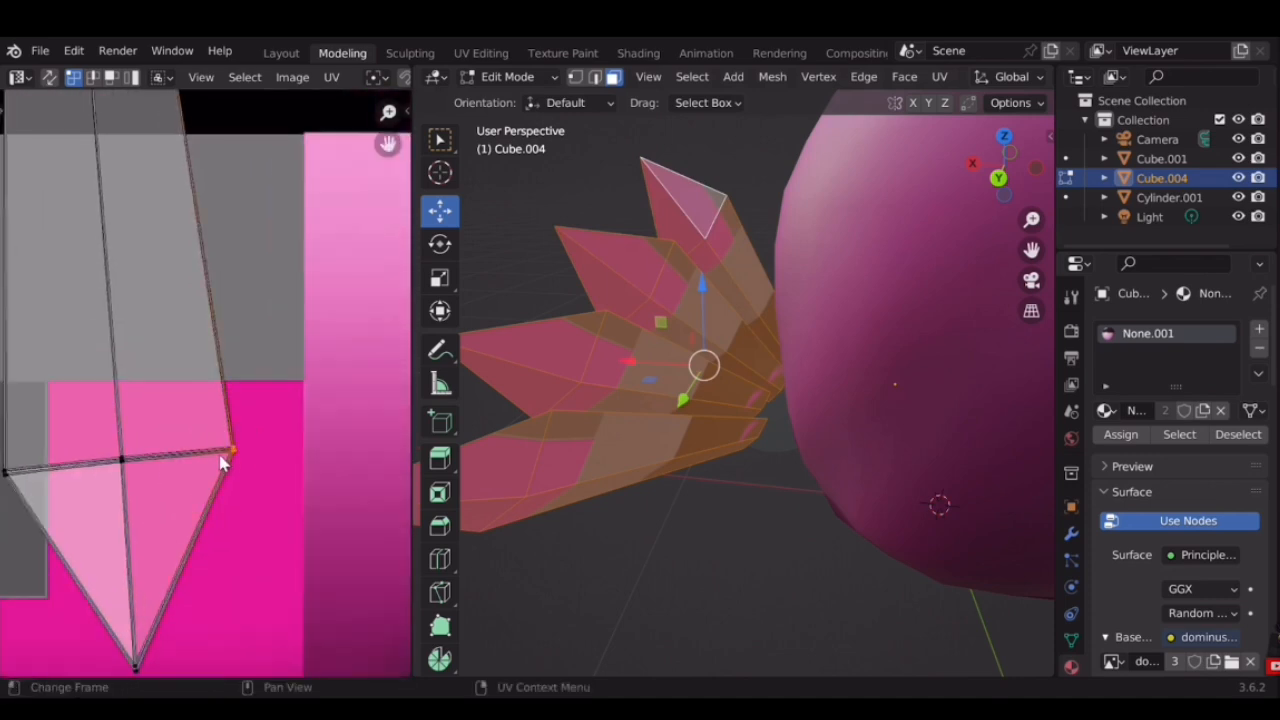
scroll(223, 463, "up", 1)
middle_click_drag(225, 458, 219, 403, "shift")
left_click_drag(255, 343, 163, 433)
middle_click_drag(163, 433, 283, 406, "shift")
left_click_drag(217, 358, 184, 391)
key("m")
left_click(184, 391)
left_click_drag(91, 384, 47, 402)
key("m")
left_click(49, 402)
Merge the vertices at the pointed lower tip of the stacked back islands at center and display all the wing's UV islands
middle_click_drag(218, 632, 216, 528, "shift")
key("m")
left_click(203, 534)
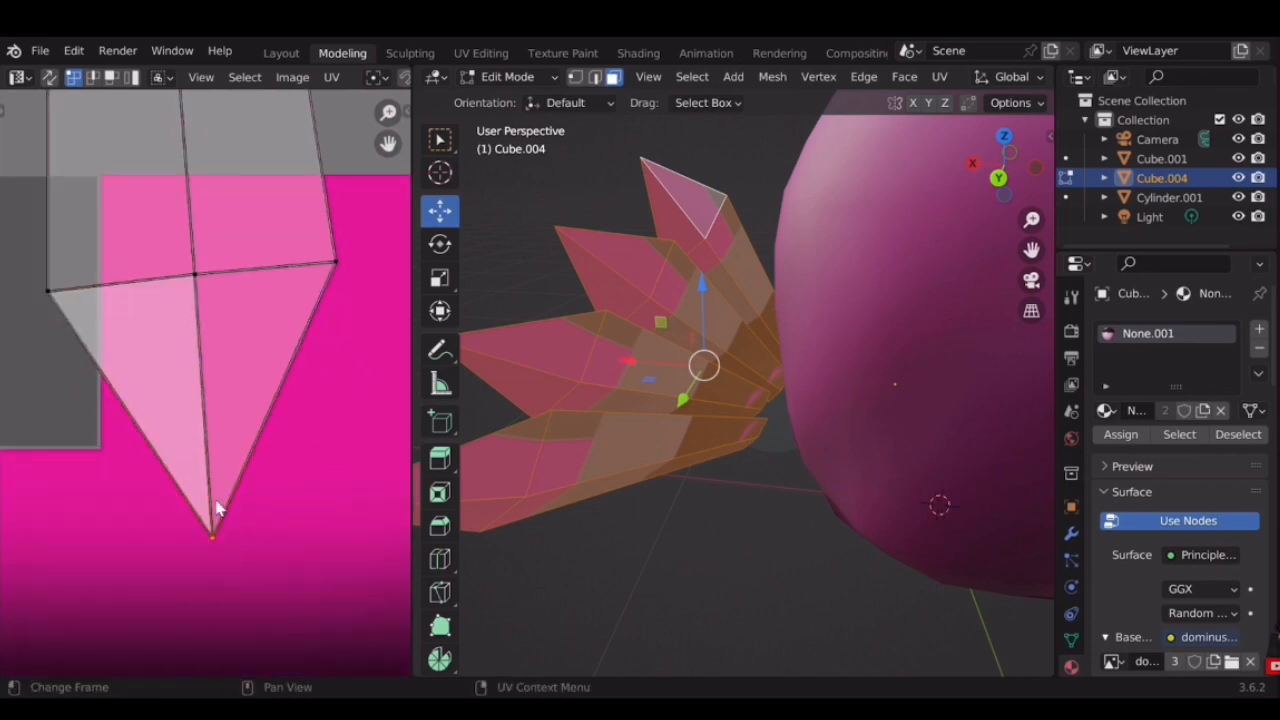
scroll(245, 330, "down", 3)
middle_click_drag(236, 248, 229, 437)
scroll(229, 340, "up", 1)
scroll(298, 334, "down", 2)
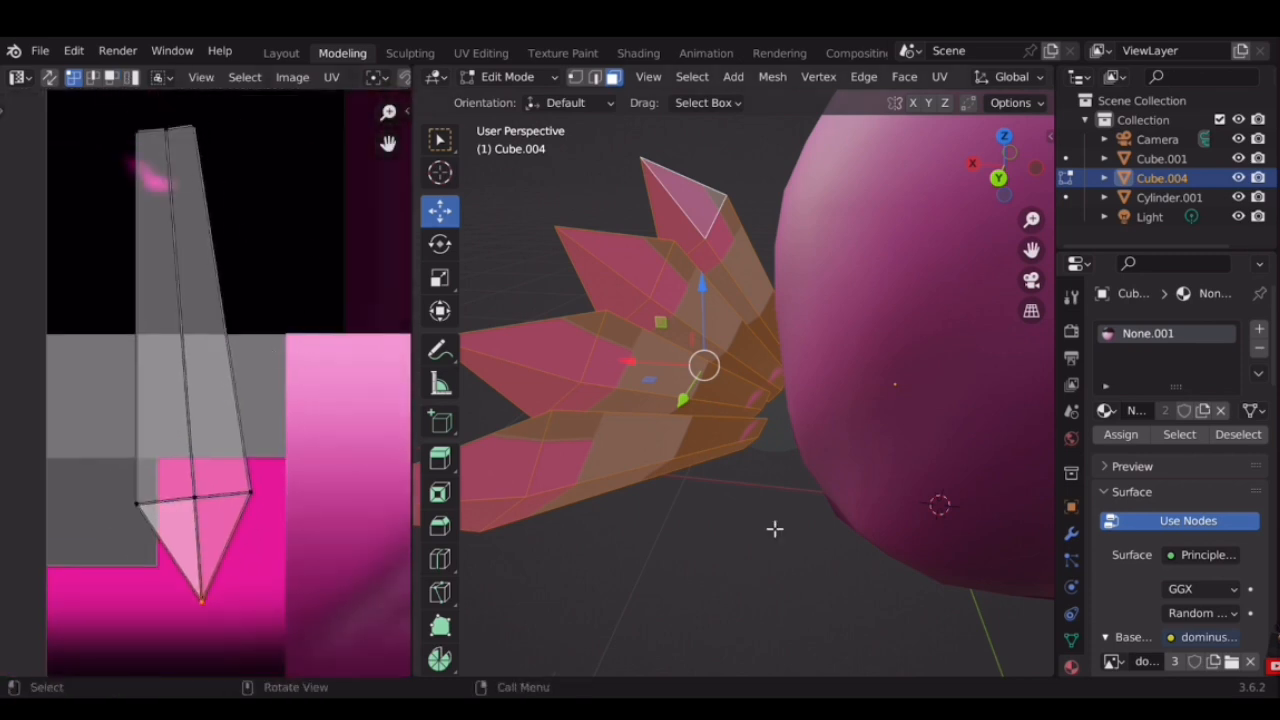
key("Tab")
key("Tab")
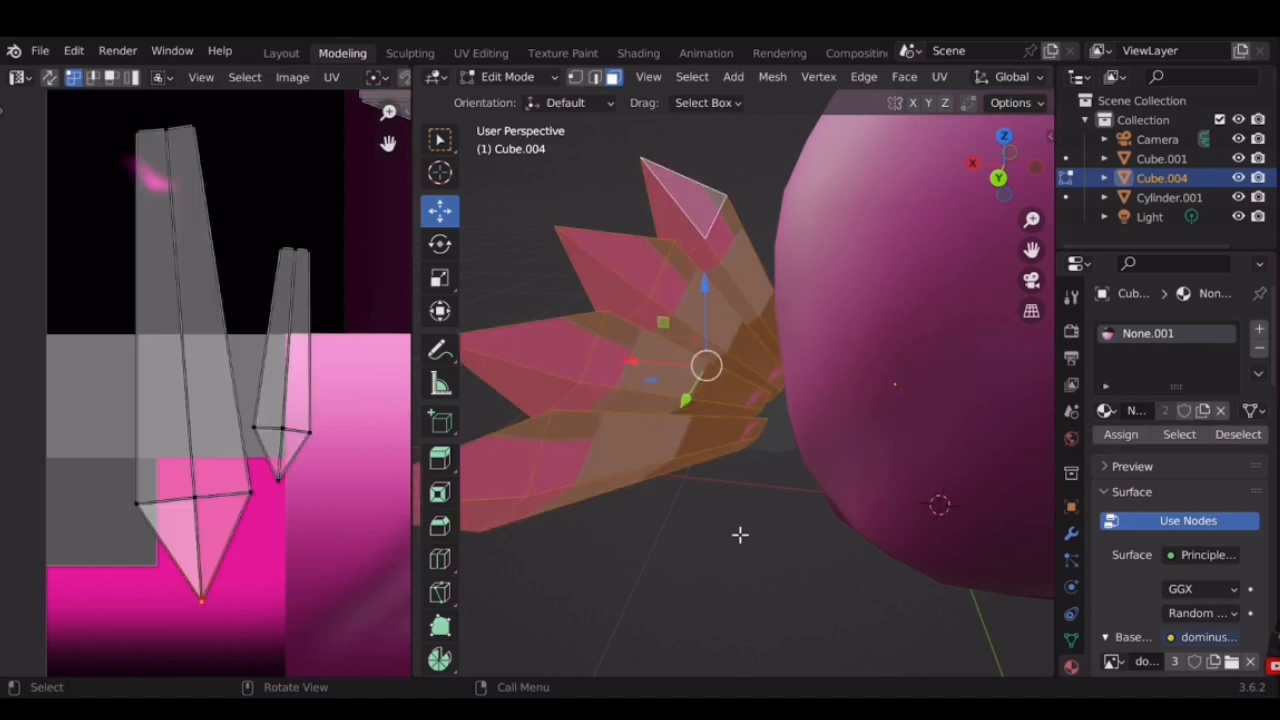
scroll(740, 535, "down", 3)
mouse_move(556, 369)
middle_mouse_down()
mouse_move(623, 449)
mouse_move(749, 440)
mouse_move(795, 378)
mouse_move(750, 503)
middle_mouse_up()
scroll(785, 422, "up", 2)
middle_click_drag(852, 478, 795, 407, "shift")
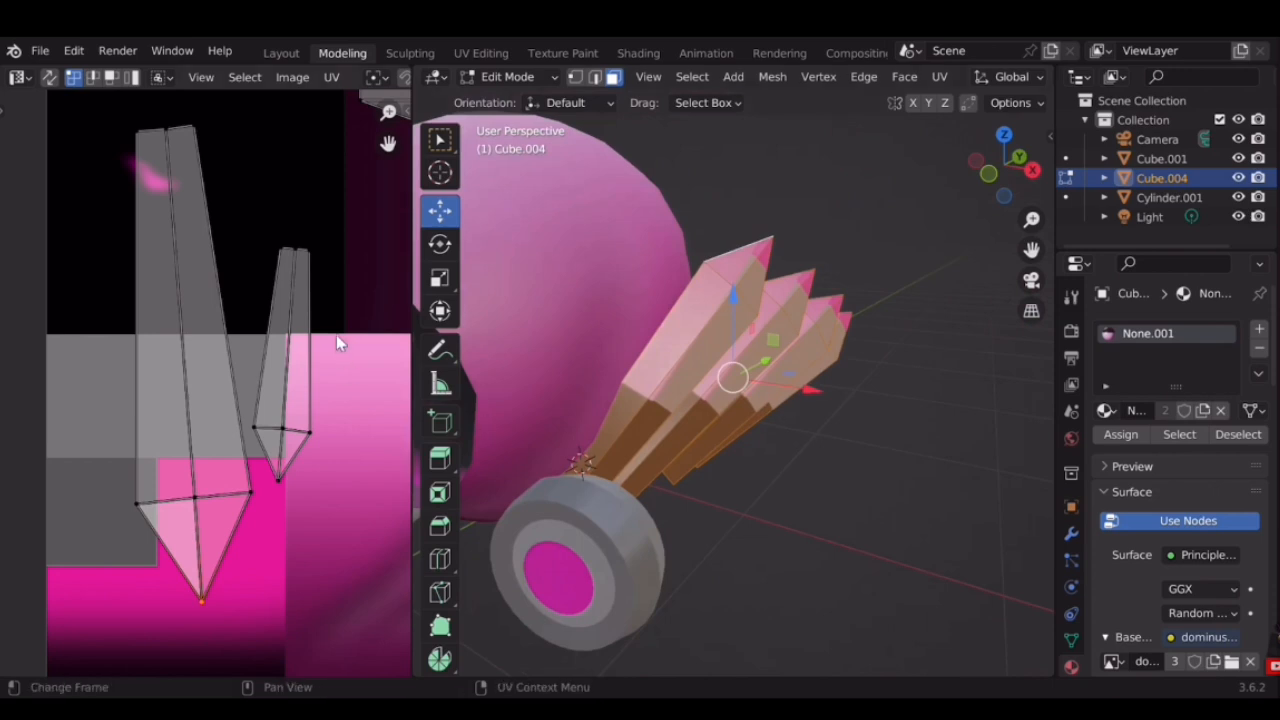
scroll(336, 338, "down", 3)
scroll(202, 397, "up", 2)
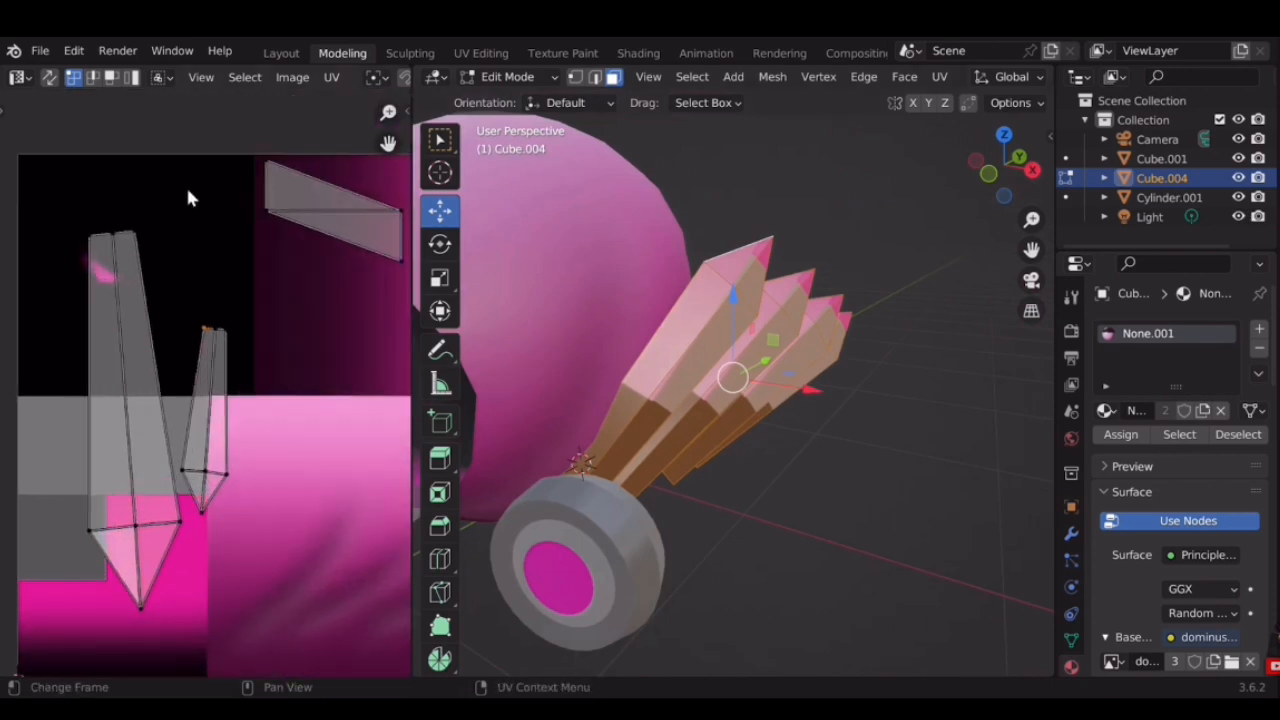
left_click(165, 449, "shift")
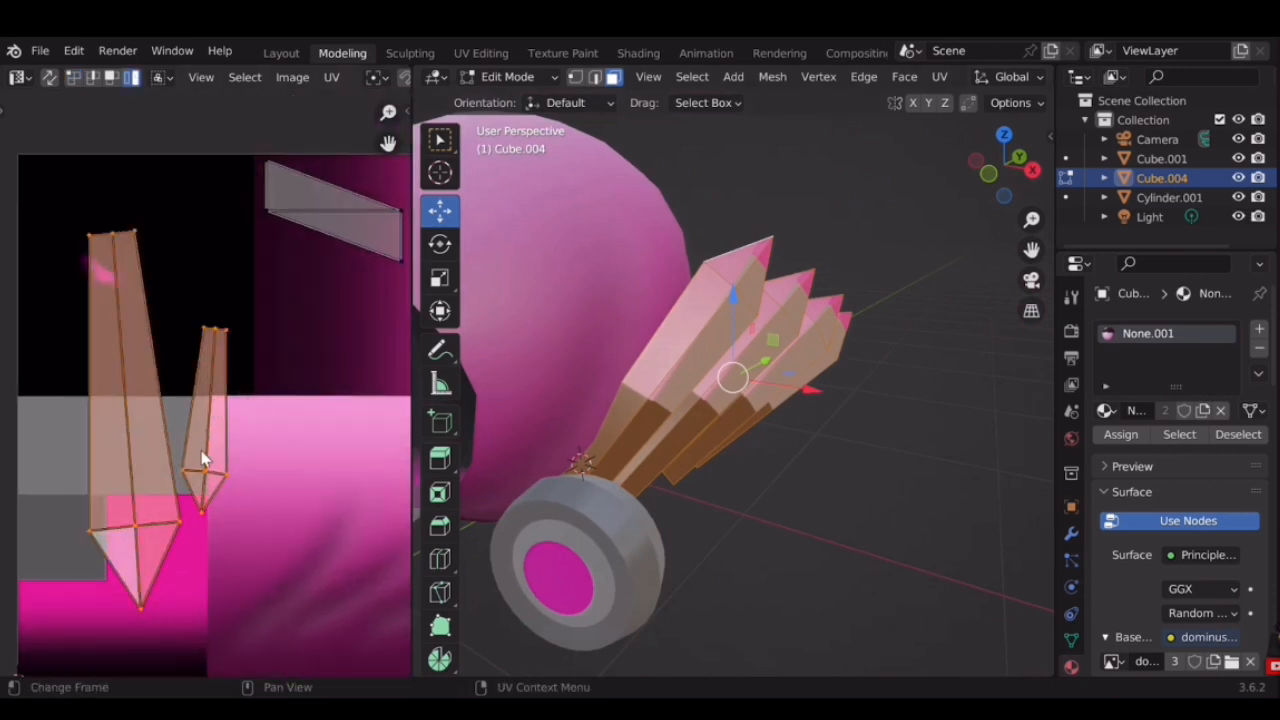
key("ctrl+z")
key("r")
left_click(283, 284)
scroll(286, 292, "up", 2)
key("ctrl+z")
key("ctrl+z")
scroll(296, 292, "down", 2)
Rotate the smaller stacked feather island to match the larger one's tilt and scale it up to about twice its size
left_click_drag(264, 288, 182, 488)
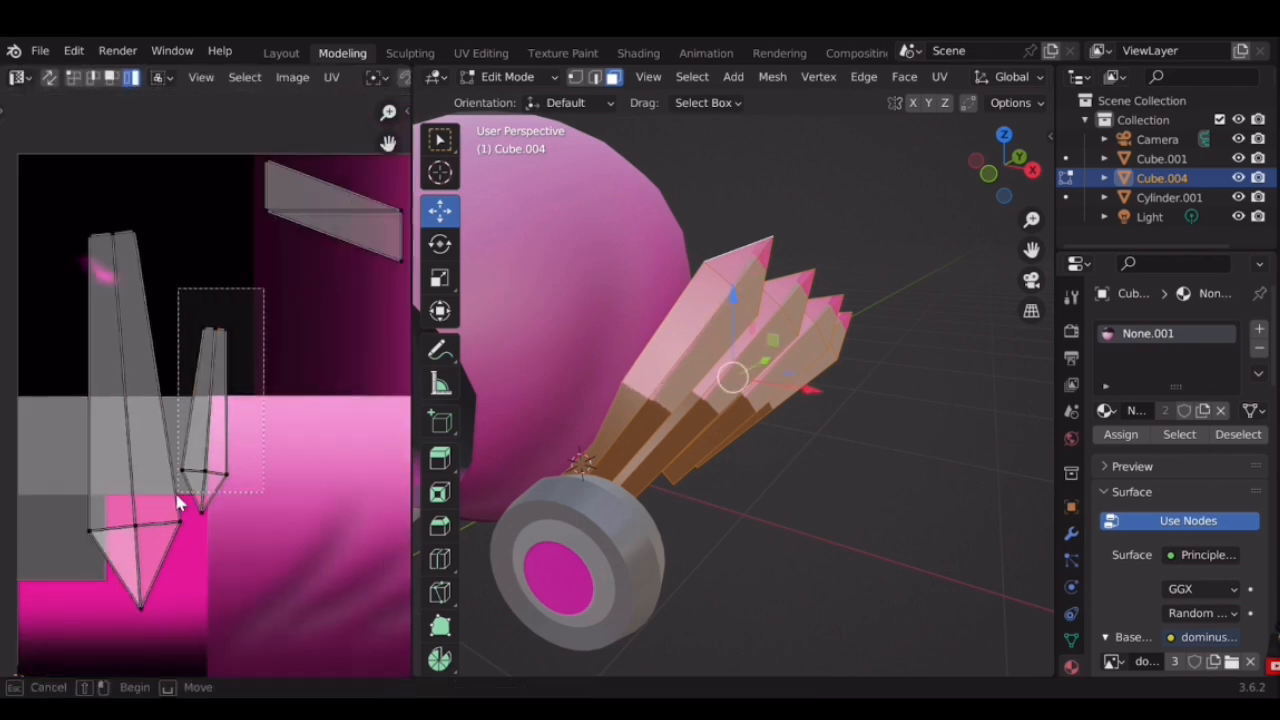
left_click_drag(185, 550, 184, 545)
key("r")
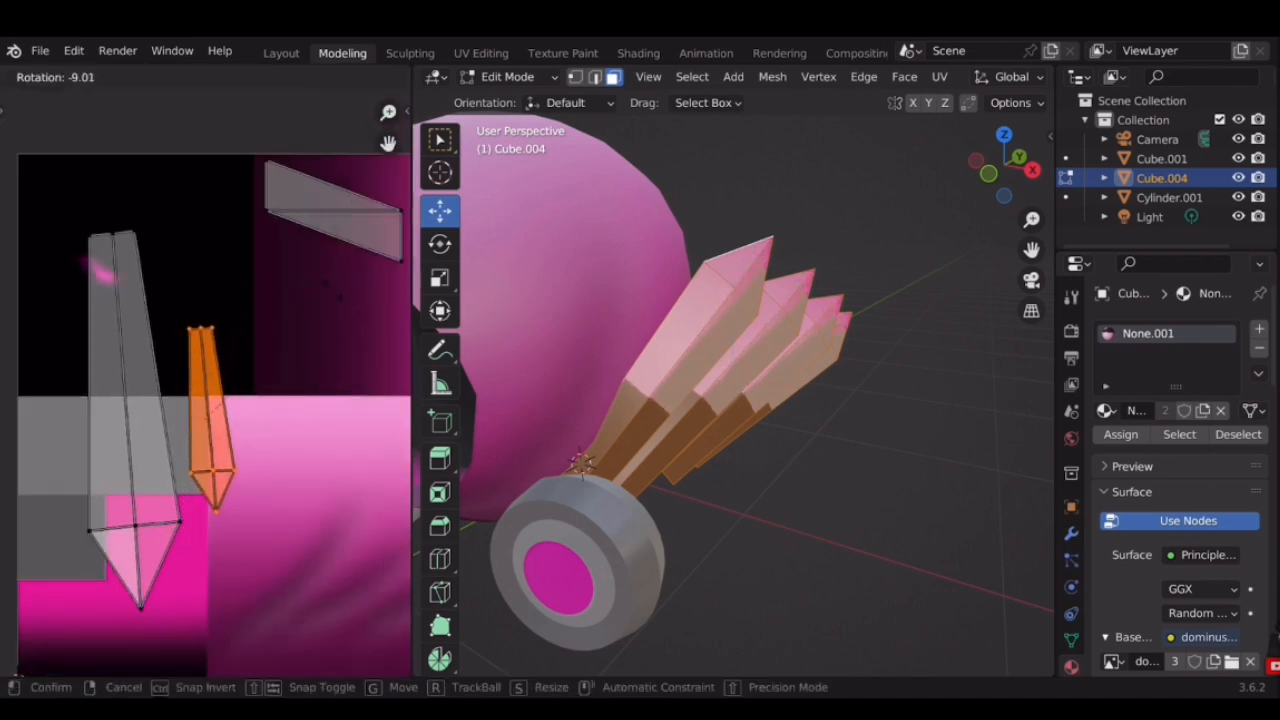
left_click(190, 368)
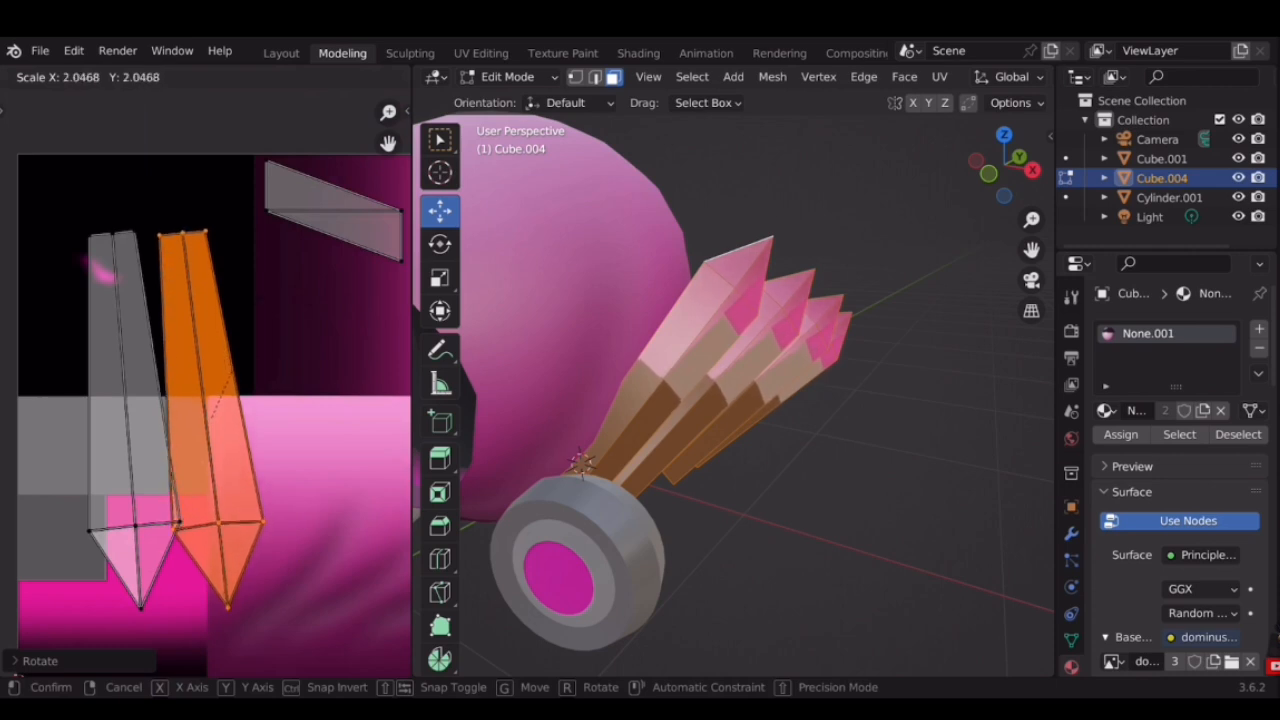
left_click(236, 367)
middle_click_drag(231, 308, 269, 294, "shift")
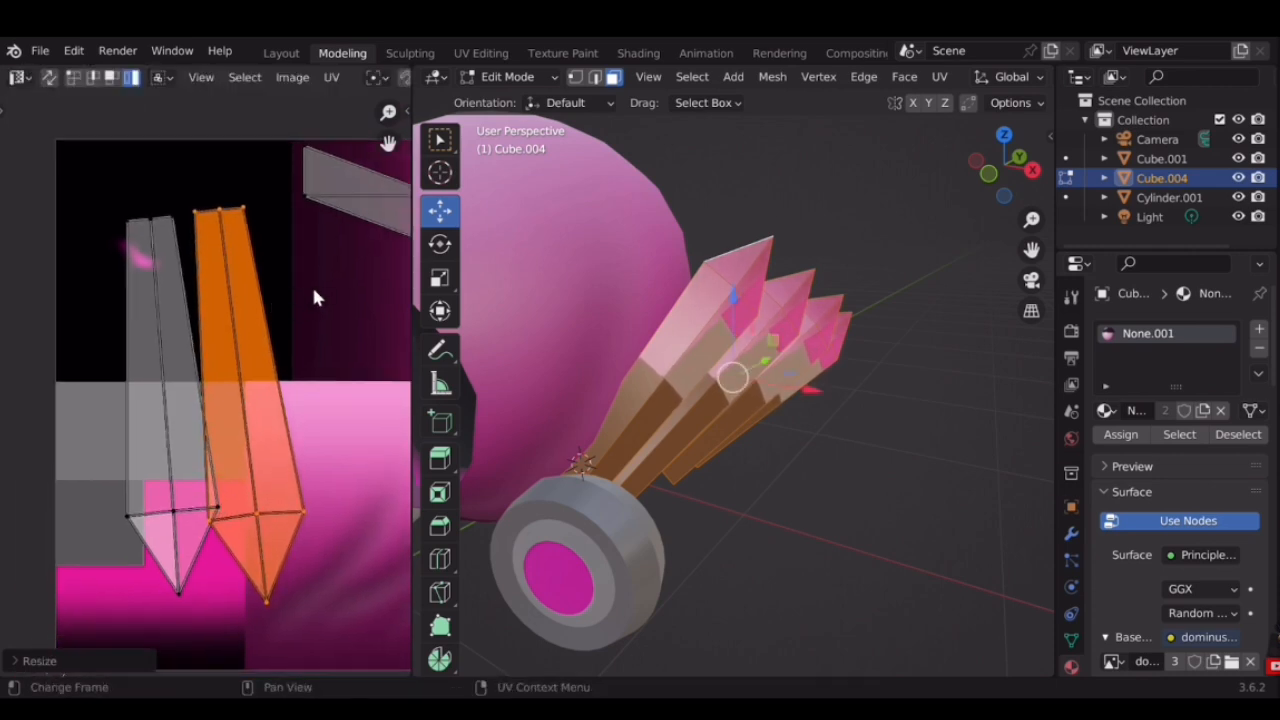
Compare the enlarged feather island with the other stack by overlaying it, and place it beside that stack
key("g")
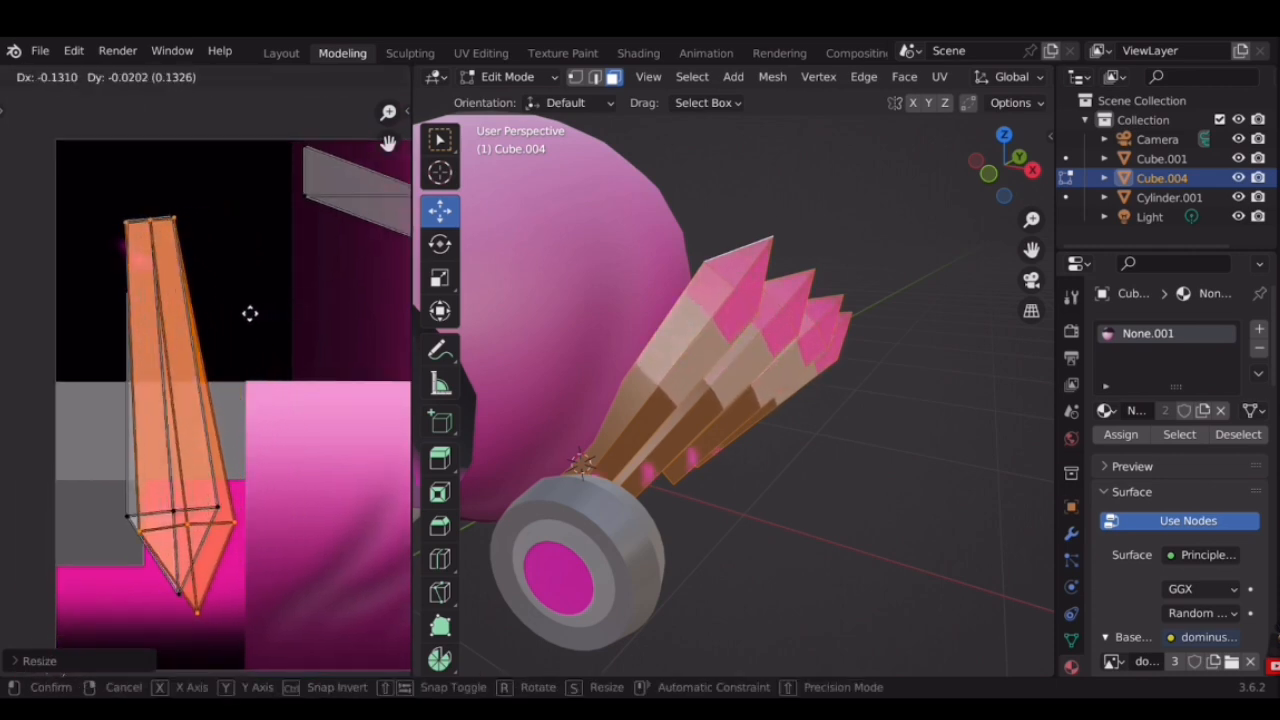
left_click(240, 309)
key("g")
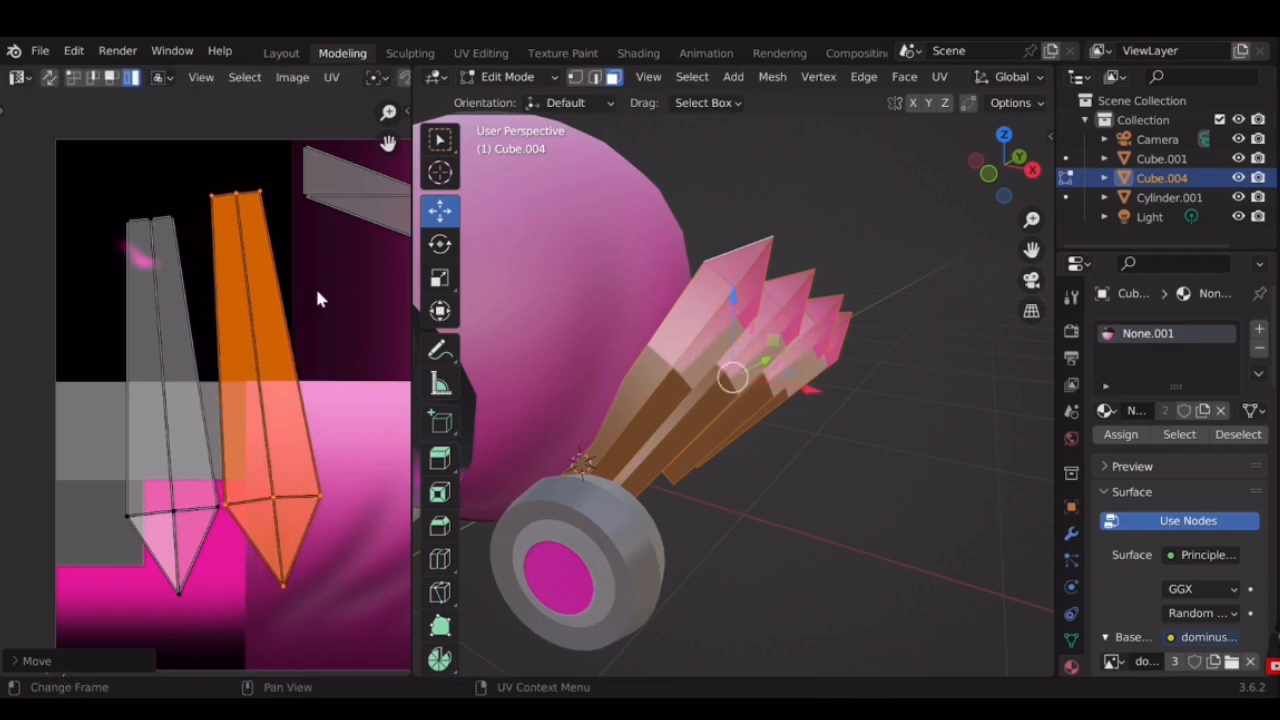
left_click(317, 294)
middle_click_drag(317, 294, 203, 363)
scroll(335, 325, "up", 2)
scroll(257, 395, "down", 4)
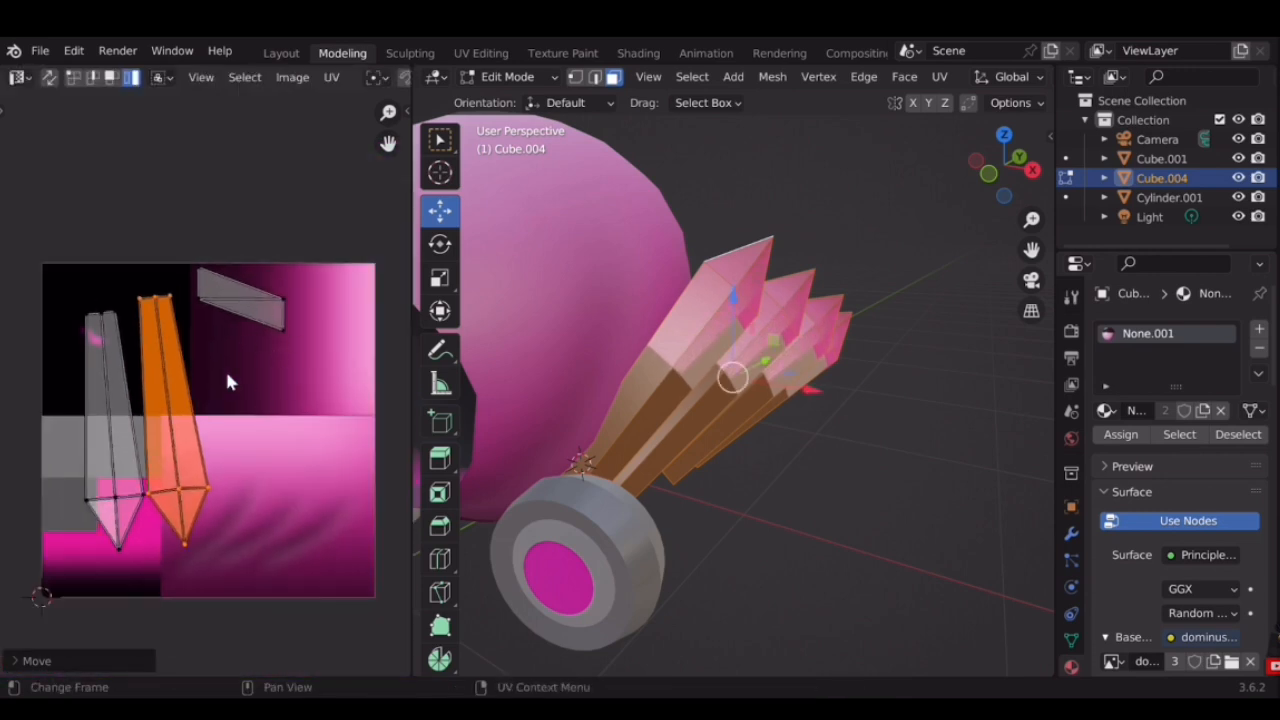
scroll(251, 320, "up", 4)
Scale the second feather island down slightly and move it so its corner meets the neighbouring island's corner
key("g")
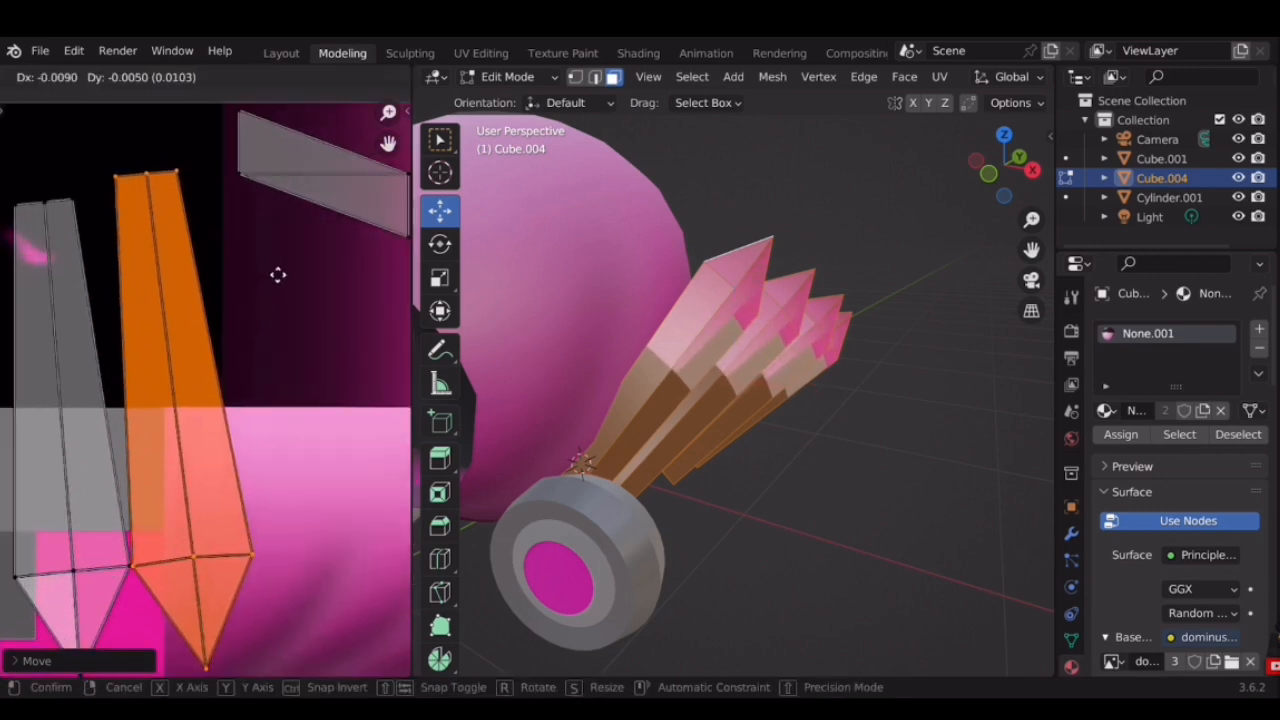
left_click(299, 262)
key("s")
left_click(284, 266)
key("g")
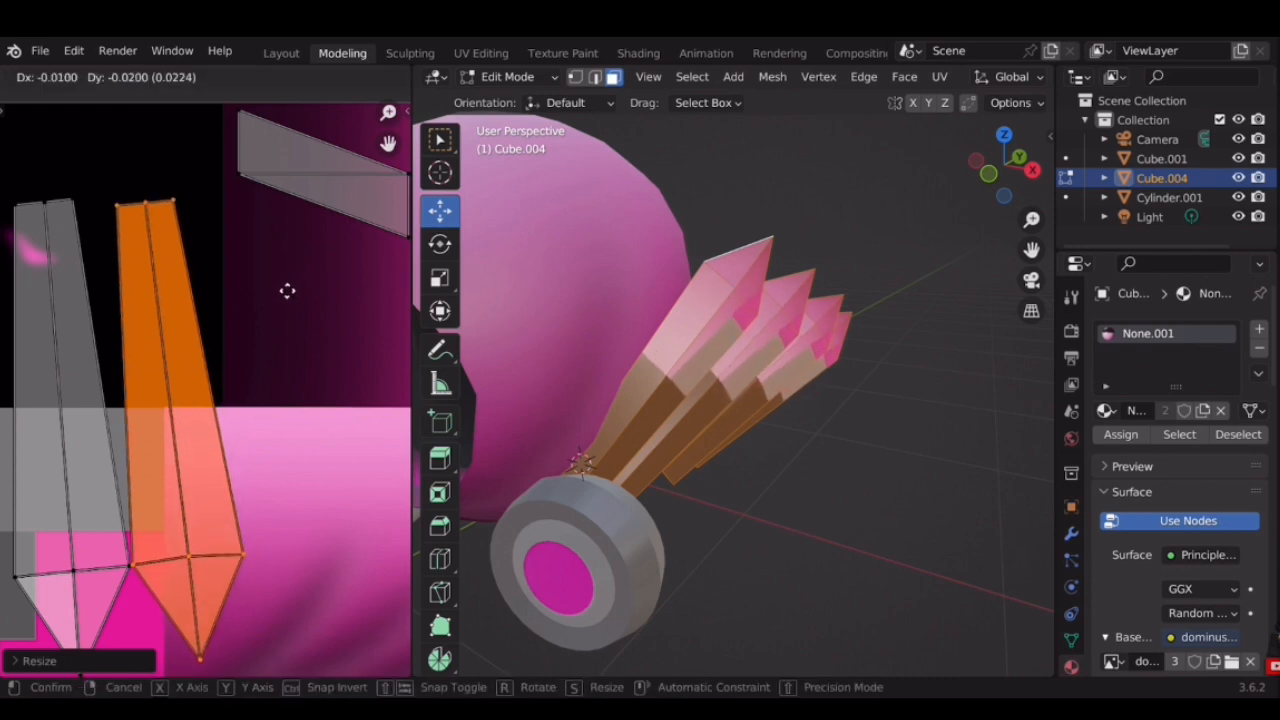
left_click(288, 292)
scroll(301, 297, "down", 5)
scroll(332, 257, "up", 5)
left_click(332, 262)
Select the whole wing mesh and rotate the slanted two-face UV island until it stands upright
left_click(667, 490)
middle_click_drag(667, 490, 732, 426)
scroll(732, 426, "up", 3)
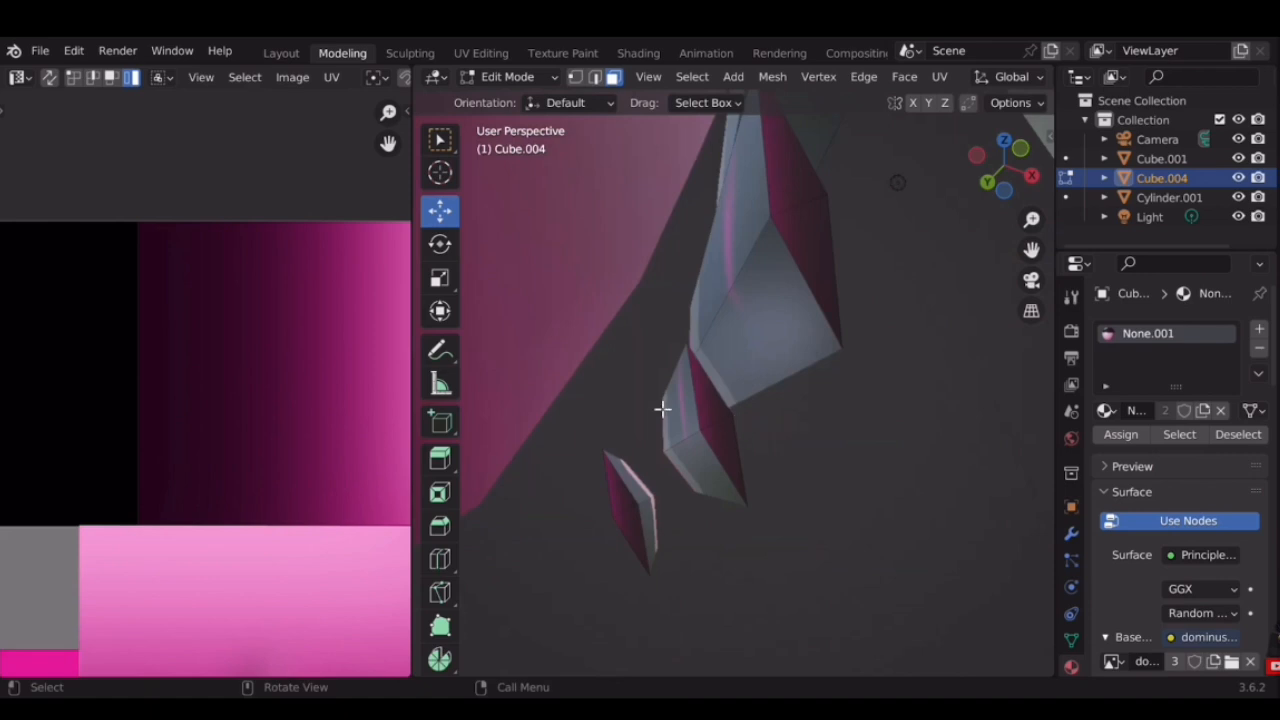
key("a")
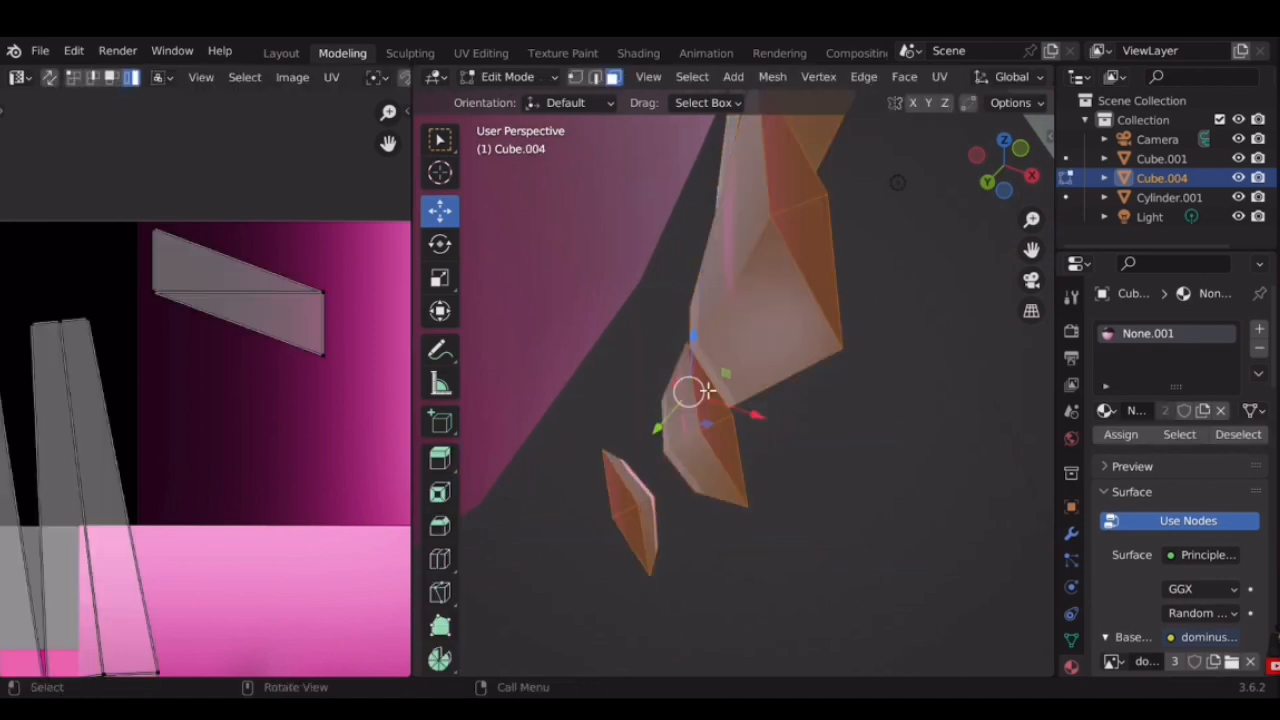
left_click_drag(352, 186, 155, 420)
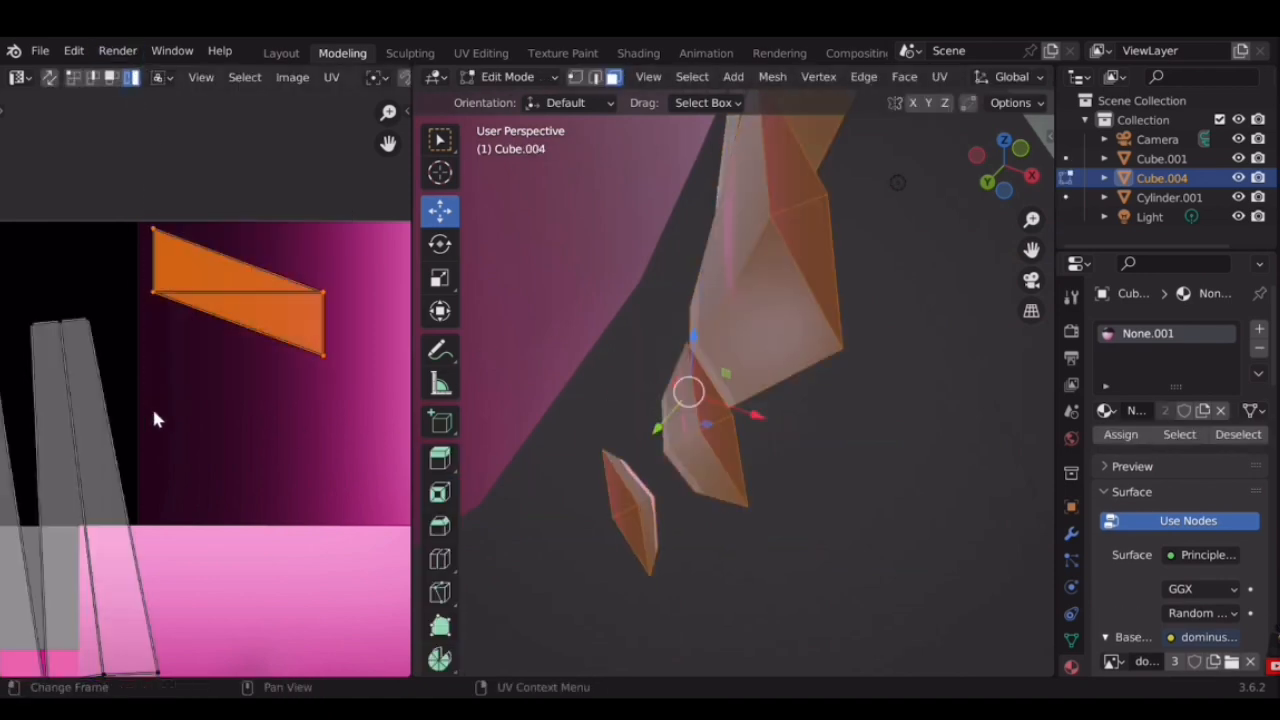
key("r")
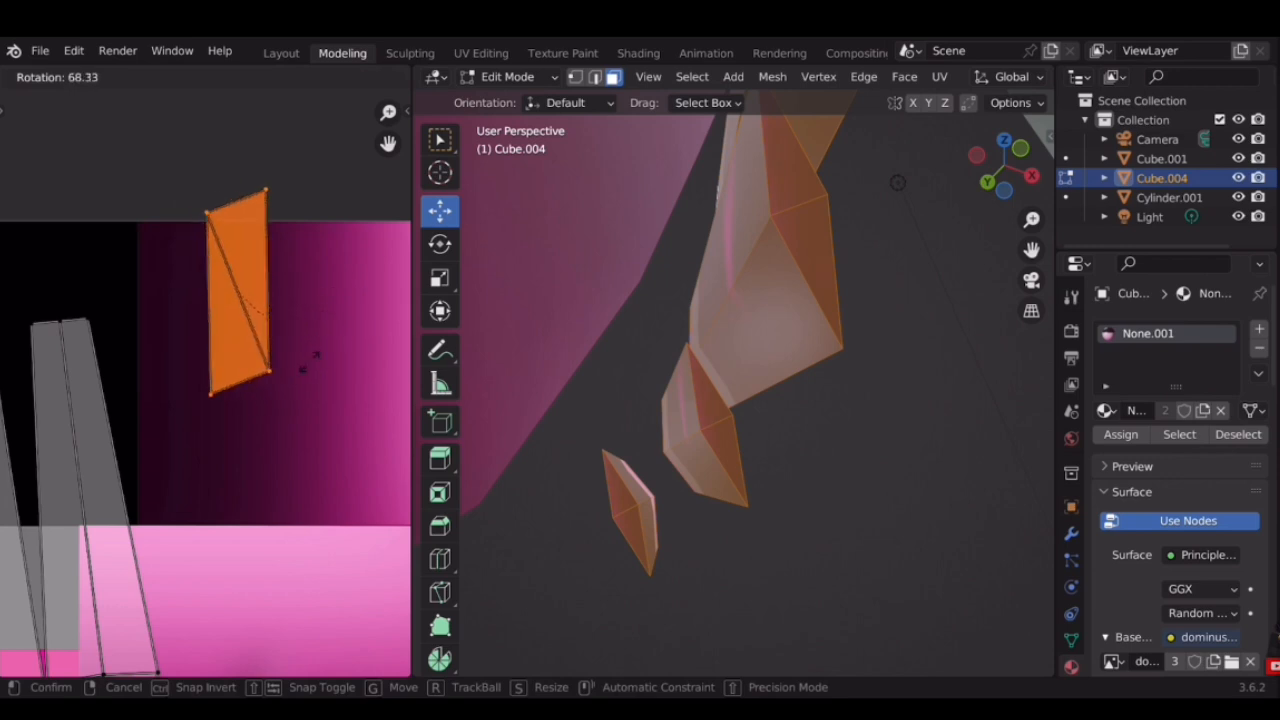
left_click(354, 300)
Shrink the small two-face island and place it at the upper dark end of the black-to-pink gradient
key("g")
left_click(254, 305)
key("g")
left_click(235, 253)
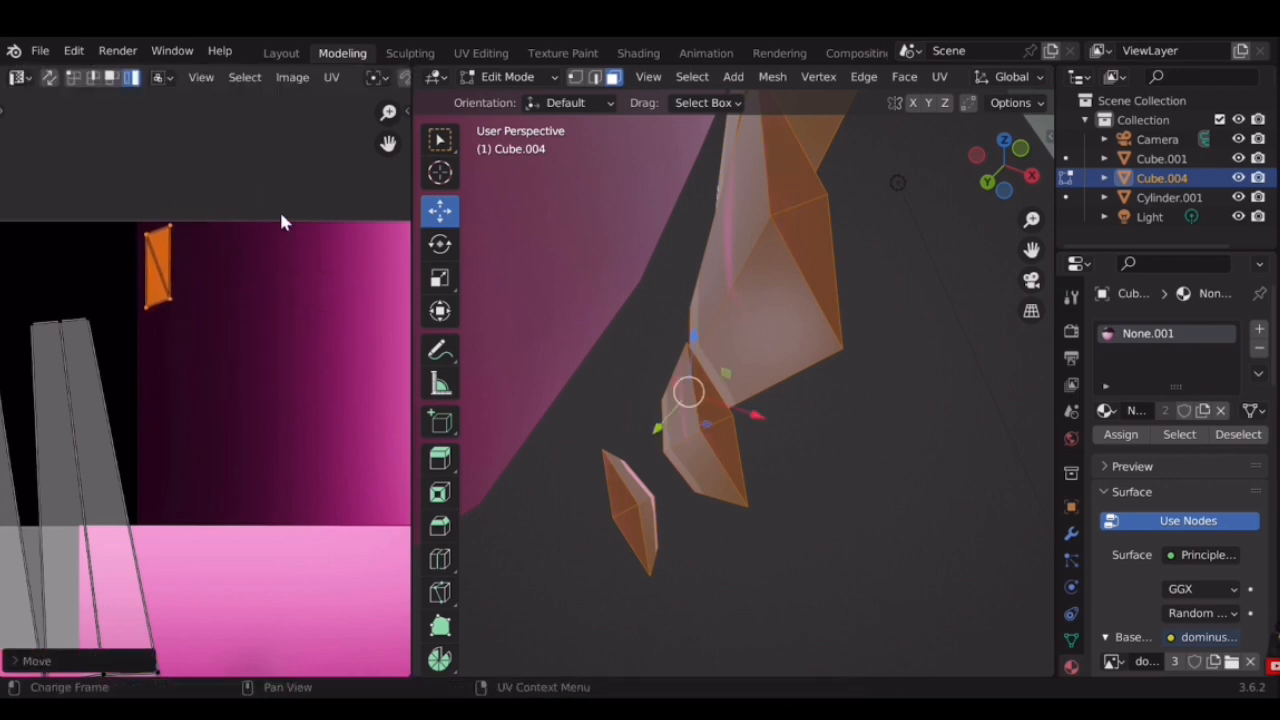
key("s")
left_click(251, 240)
key("g")
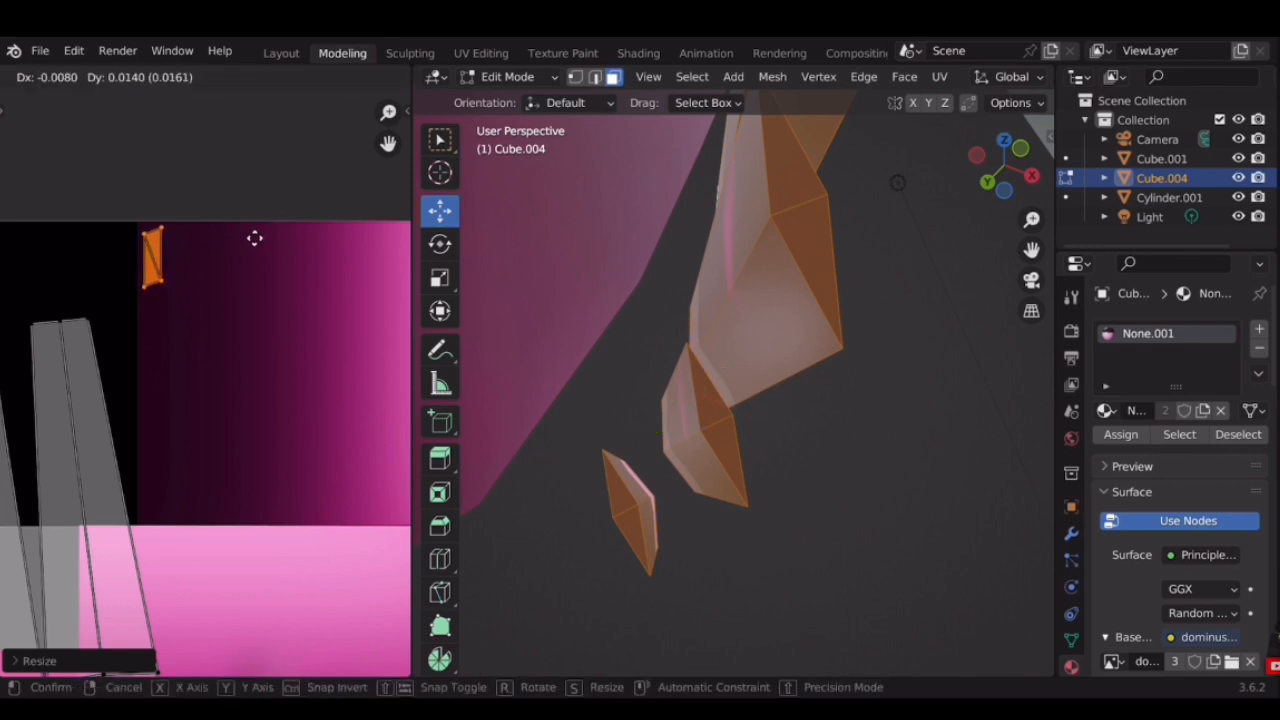
left_click(255, 237)
middle_click_drag(686, 386, 716, 471)
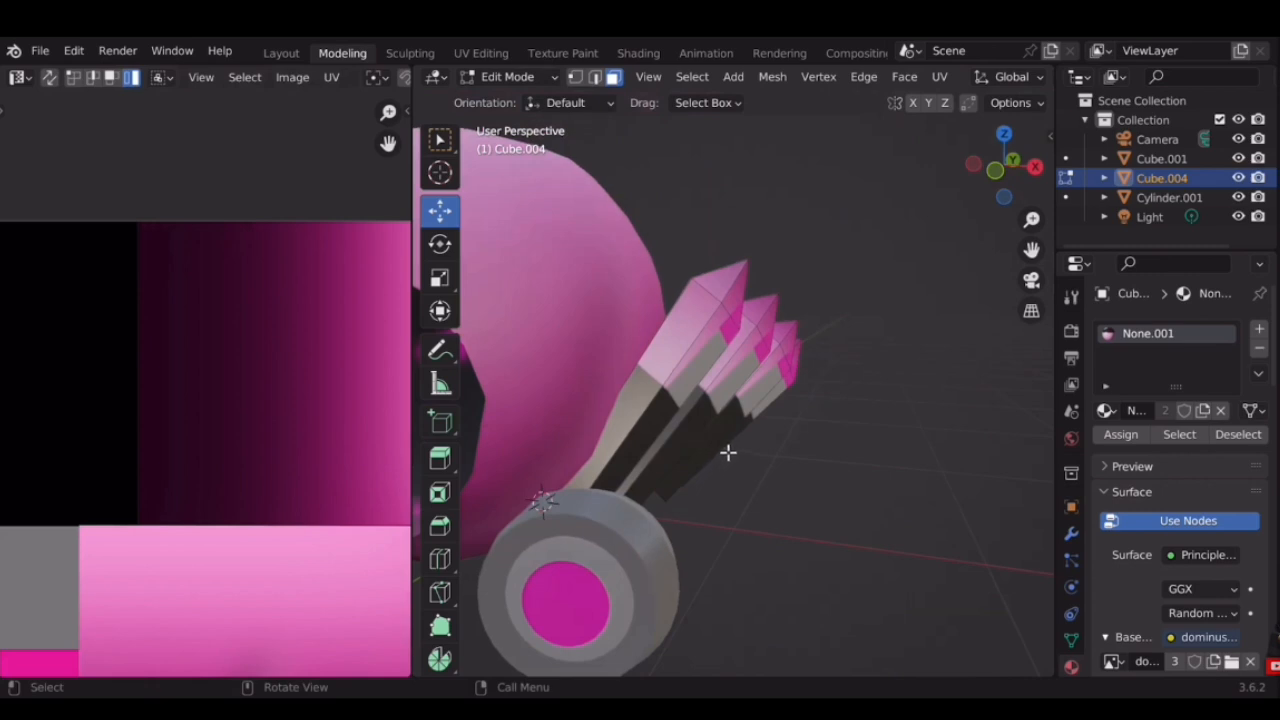
Select all the wing's faces and the two long feather UV islands
scroll(317, 436, "down", 3)
middle_click_drag(163, 474, 267, 391)
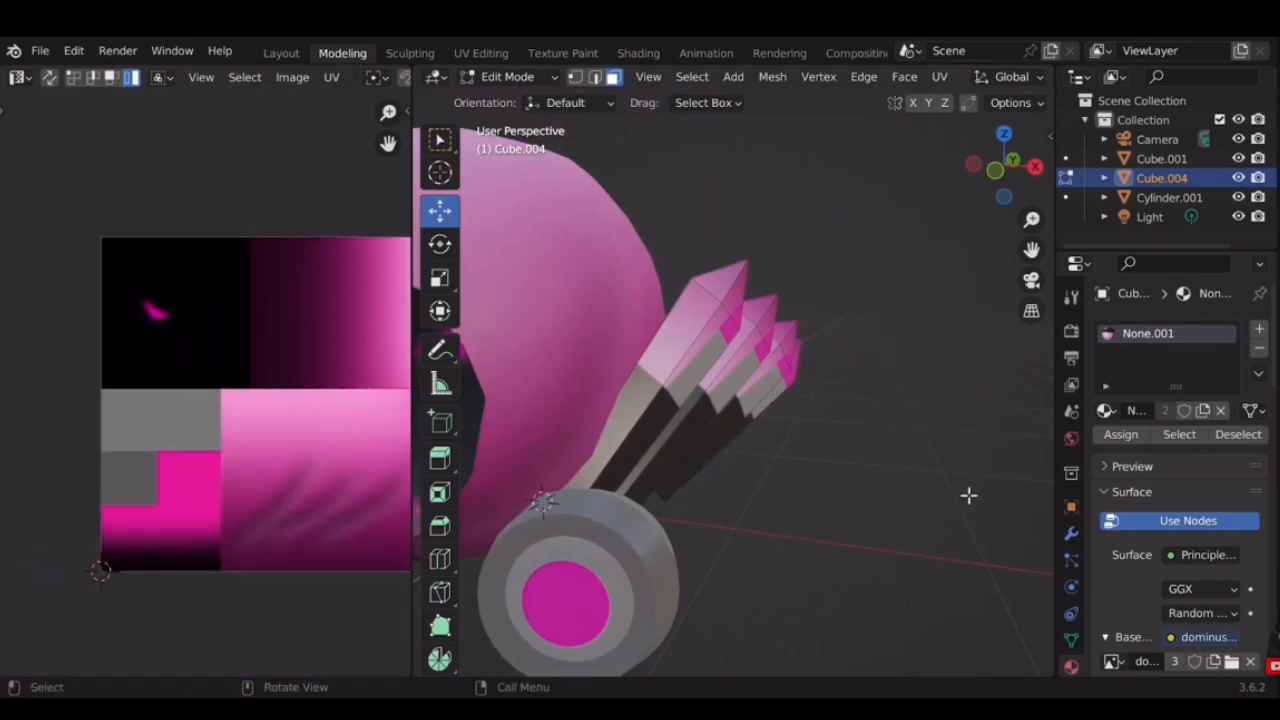
key("a")
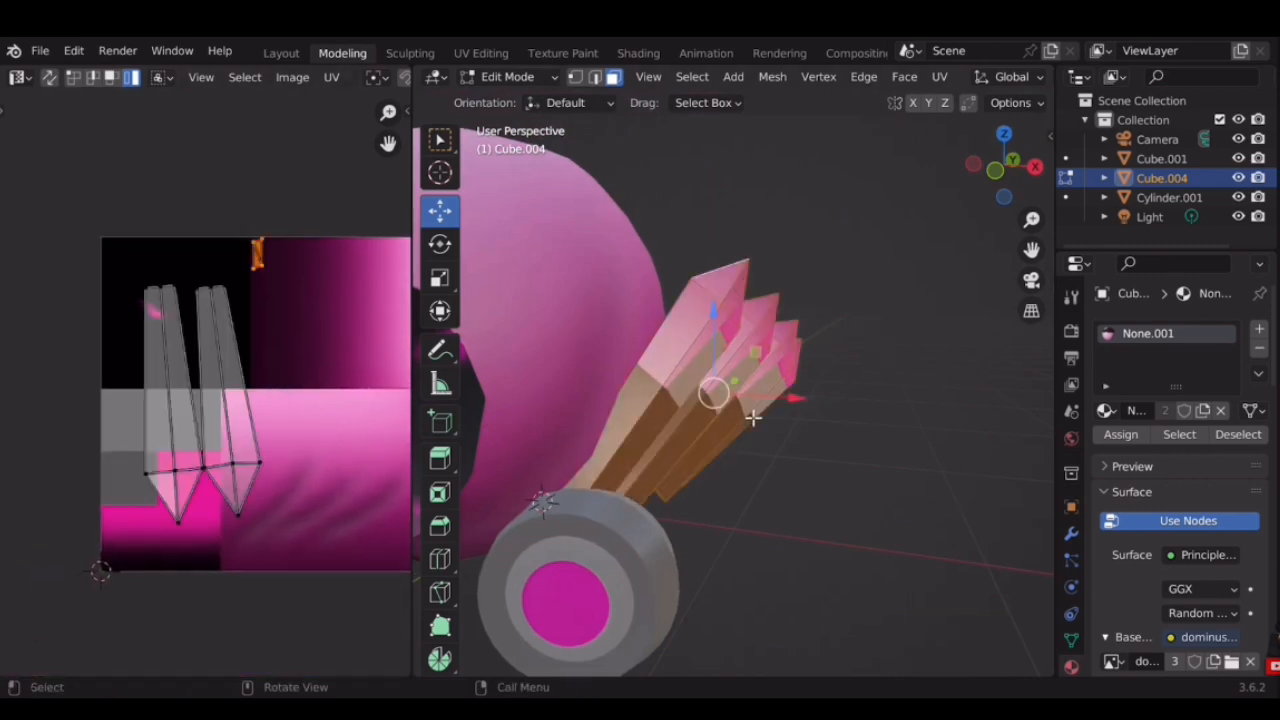
left_click(240, 370)
left_click_drag(327, 321, 70, 552)
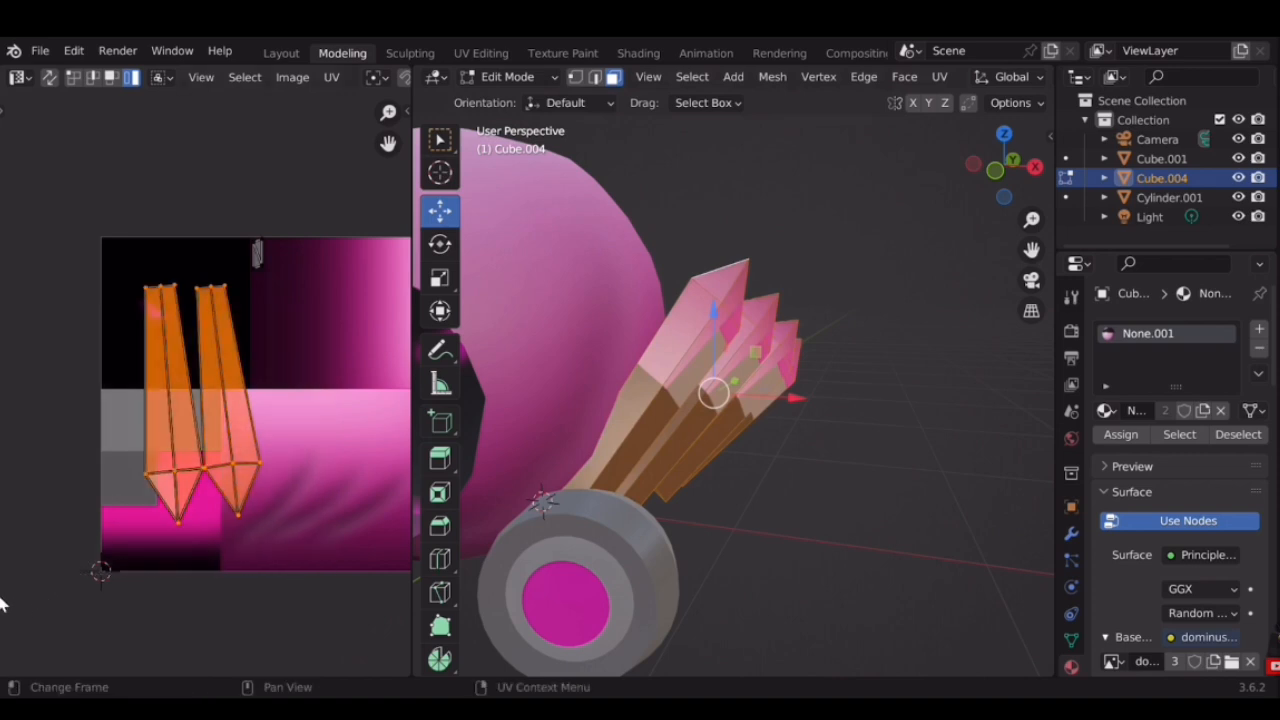
scroll(158, 373, "up", 2)
middle_click_drag(299, 384, 158, 447, "shift")
scroll(228, 436, "down", 1)
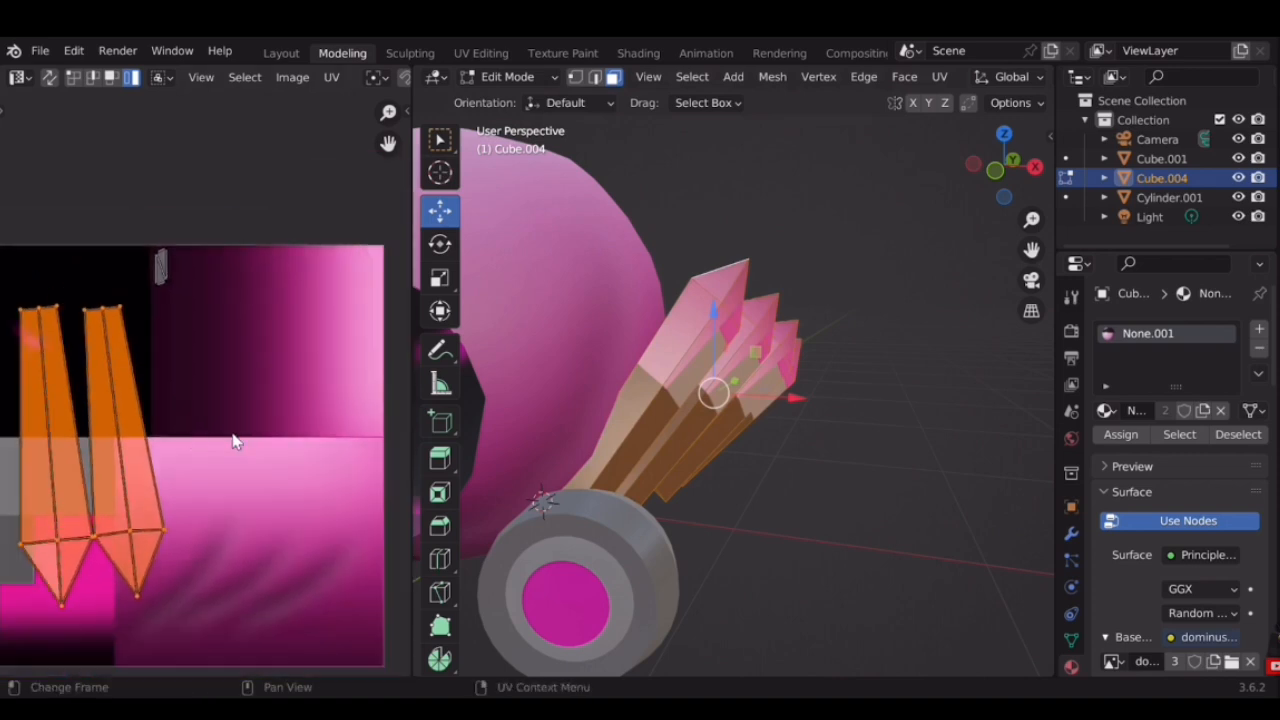
left_click(231, 437)
left_click(128, 445)
key("g")
left_click(179, 420)
key("ctrl+z")
Select both long feather islands together and move them over the dark-to-pink gradient
middle_click_drag(189, 429, 237, 402, "shift")
left_click(264, 361)
left_click_drag(289, 330, 8, 632)
middle_click_drag(322, 470, 181, 516)
key("g")
left_click(323, 393)
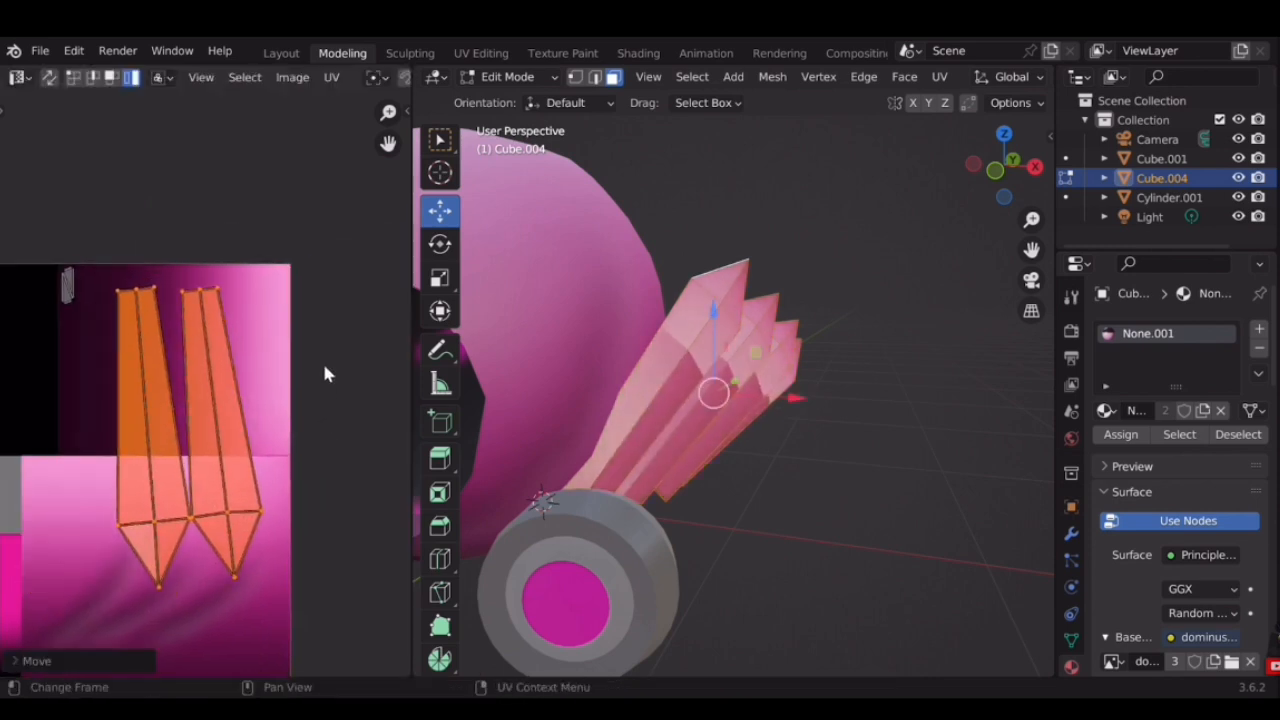
Rotate both feather islands horizontal with their tips toward the light pink side, and shrink and place them inside the gradient
key("r")
left_click(289, 302)
key("s")
left_click(267, 325)
scroll(268, 325, "up", 1)
key("r")
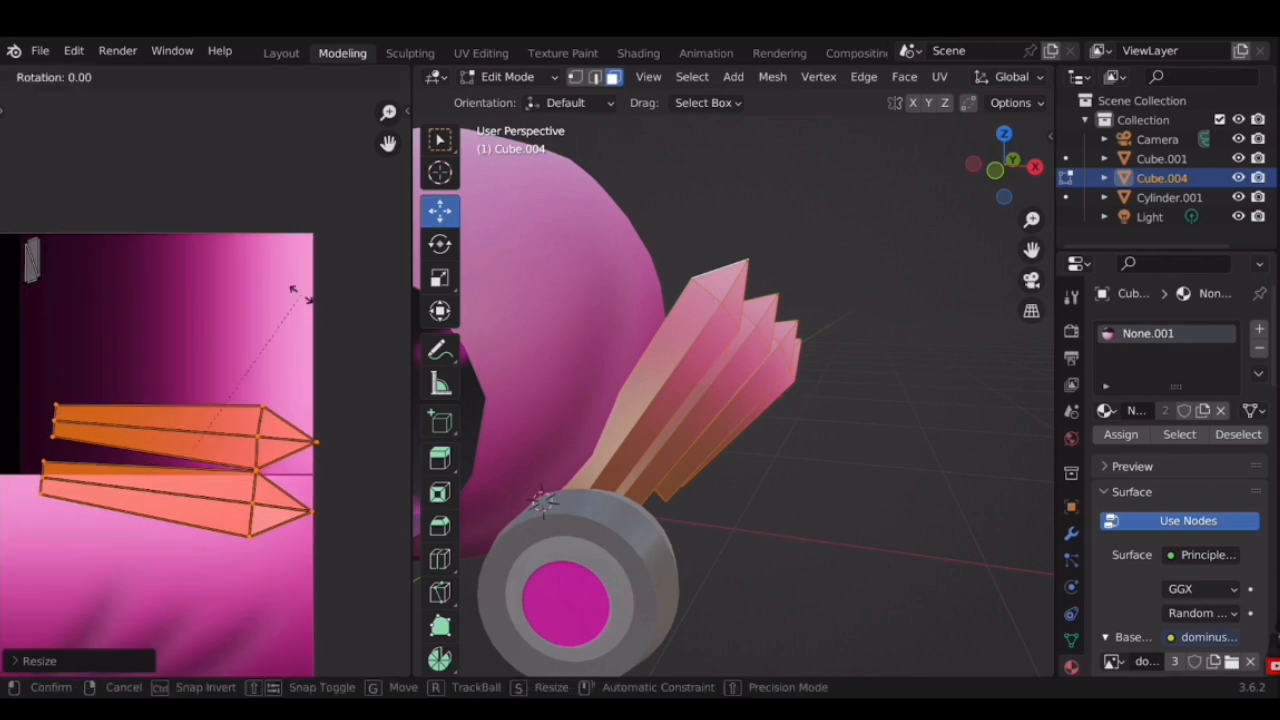
left_click(272, 309)
middle_click_drag(272, 337, 302, 319)
key("g")
left_click(294, 248)
Move the base vertices of the upper feather island down to meet the base of the lower island
middle_click_drag(150, 336, 240, 348)
scroll(240, 348, "up", 2)
left_click(130, 279)
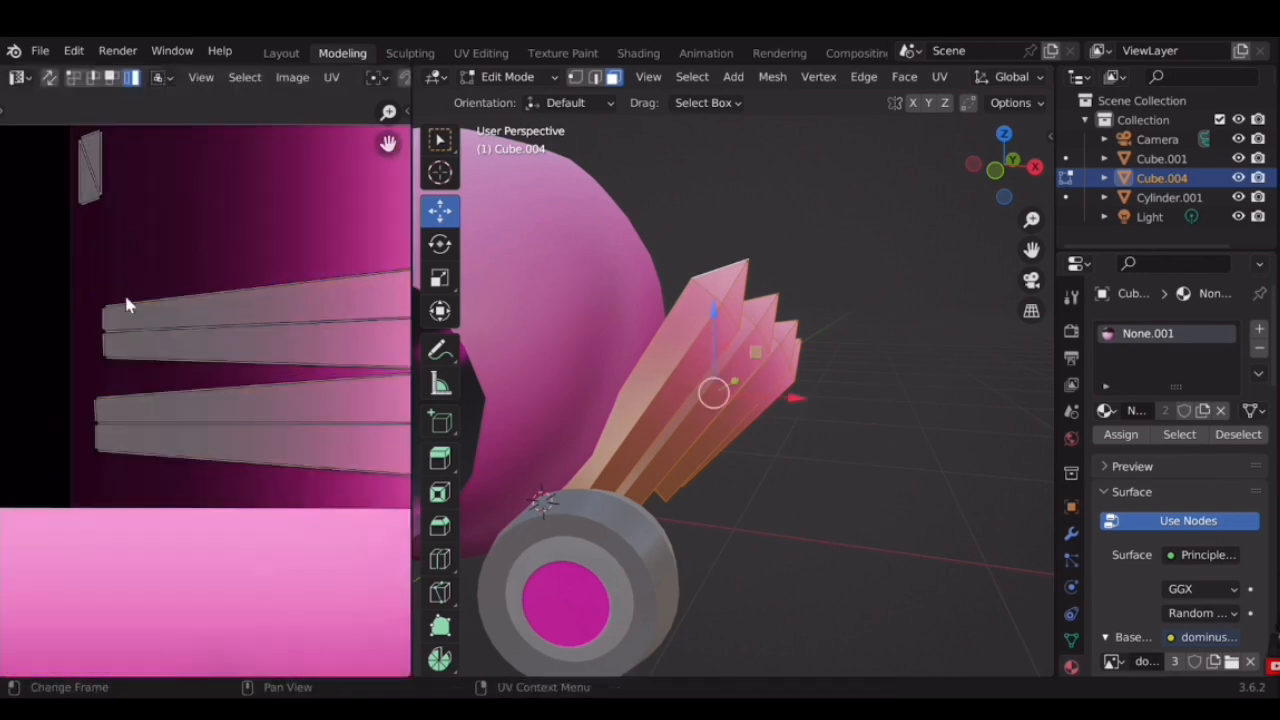
middle_click_drag(111, 239, 148, 169)
scroll(148, 169, "up", 2)
left_click_drag(86, 234, 150, 375)
key("g")
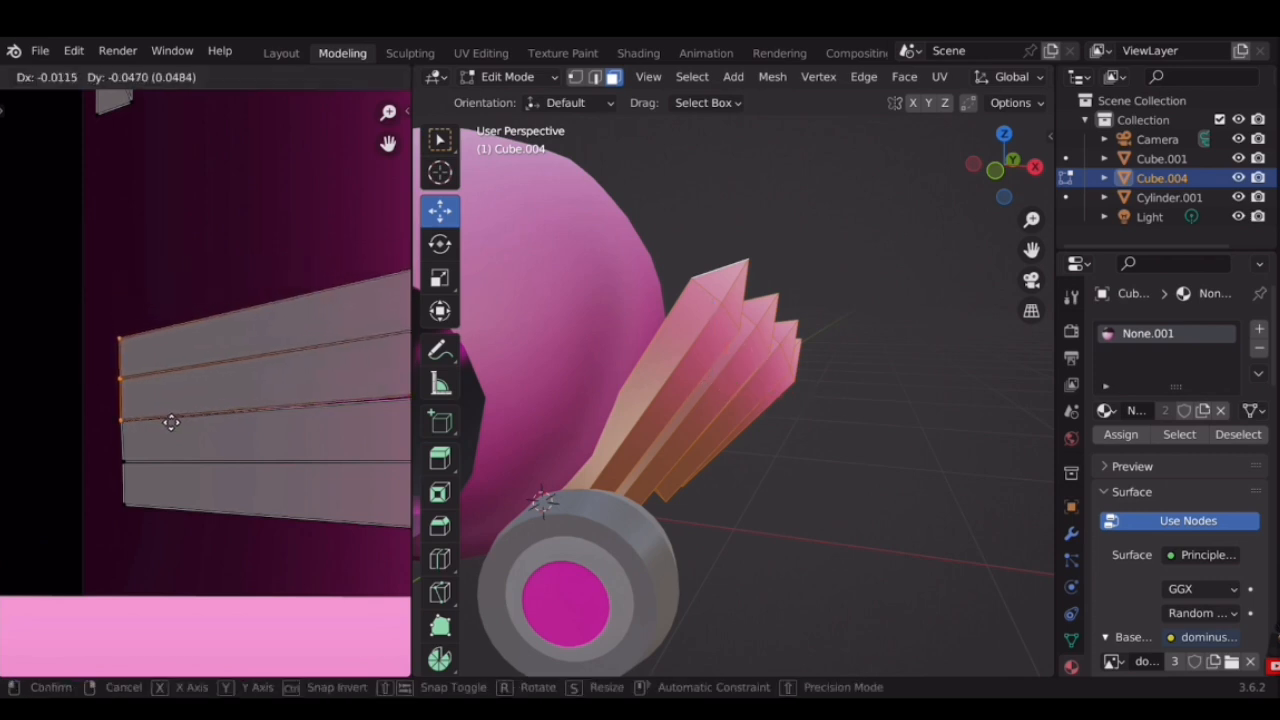
left_click(171, 422)
Move the corner vertices between the two feather tips so the islands meet in a single point
scroll(260, 430, "up", 6)
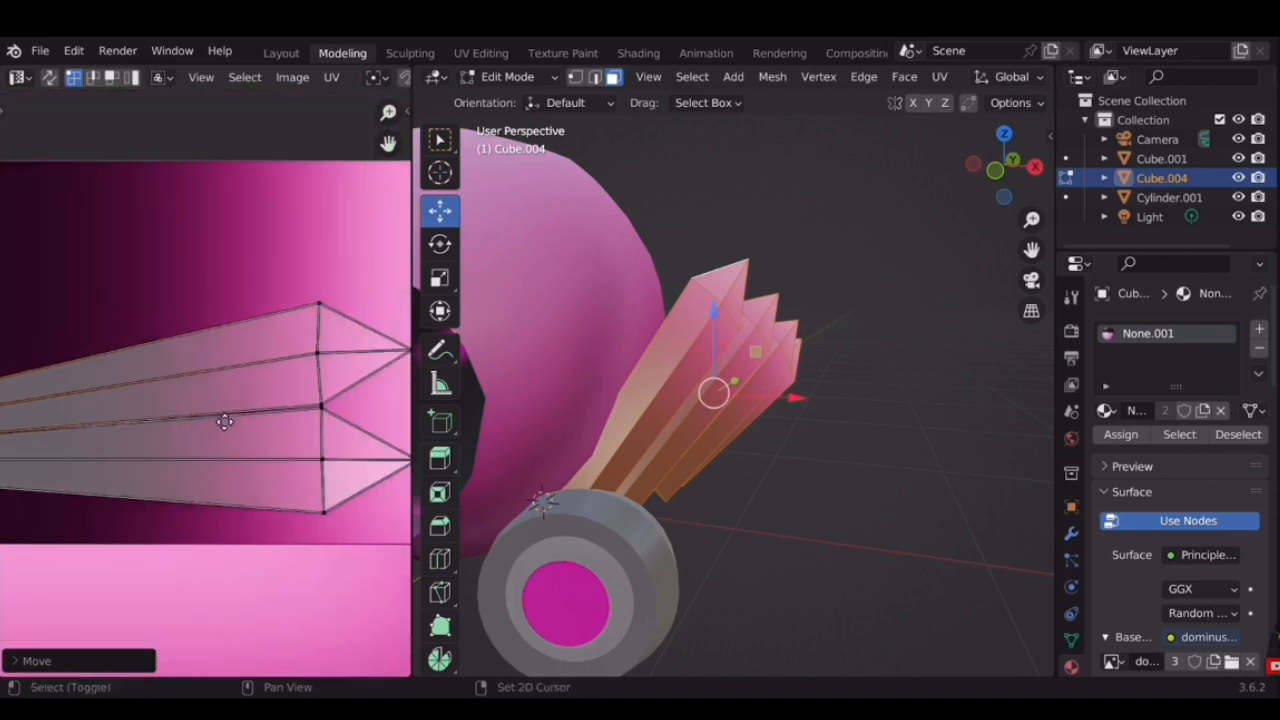
left_click(251, 429)
key("g")
left_click(304, 417)
scroll(343, 370, "down", 3)
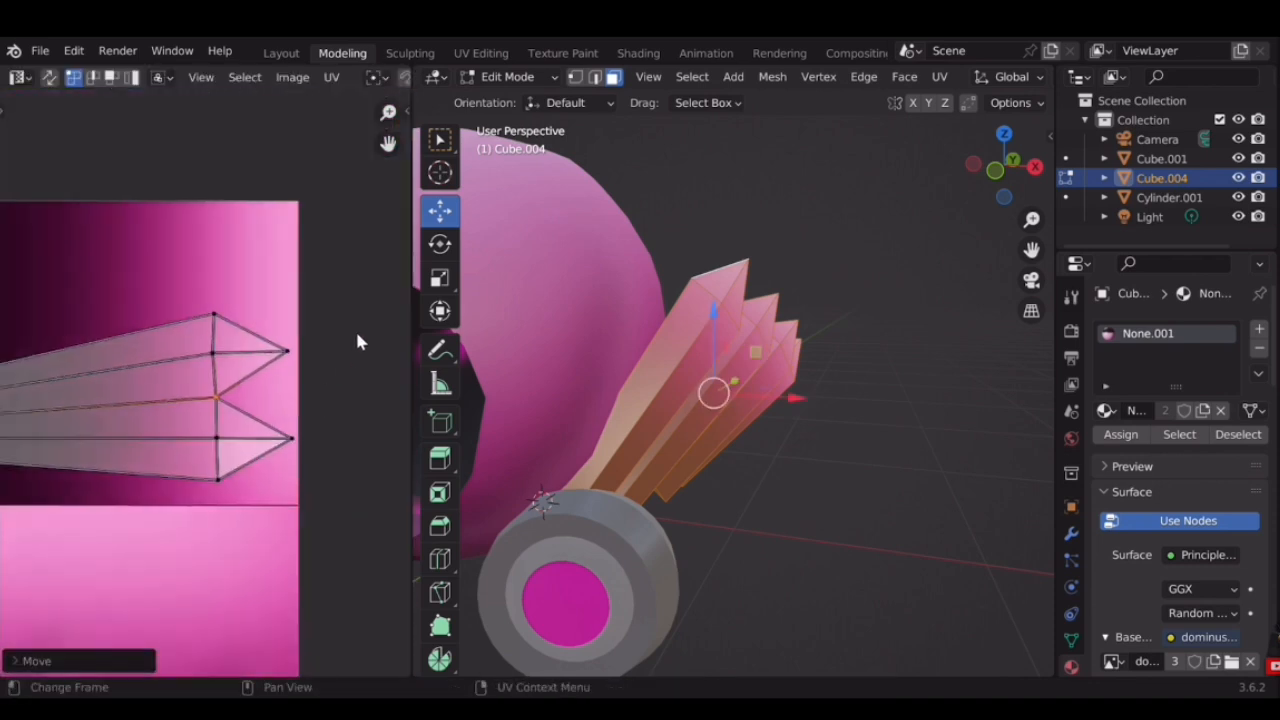
left_click(343, 361)
Reposition both joined feather islands within the gradient and enlarge them slightly, by a factor of about 1.02
middle_click_drag(285, 353, 341, 361, "shift")
scroll(325, 368, "down", 1)
left_click_drag(349, 319, 40, 506)
key("g")
left_click(228, 375)
key("s")
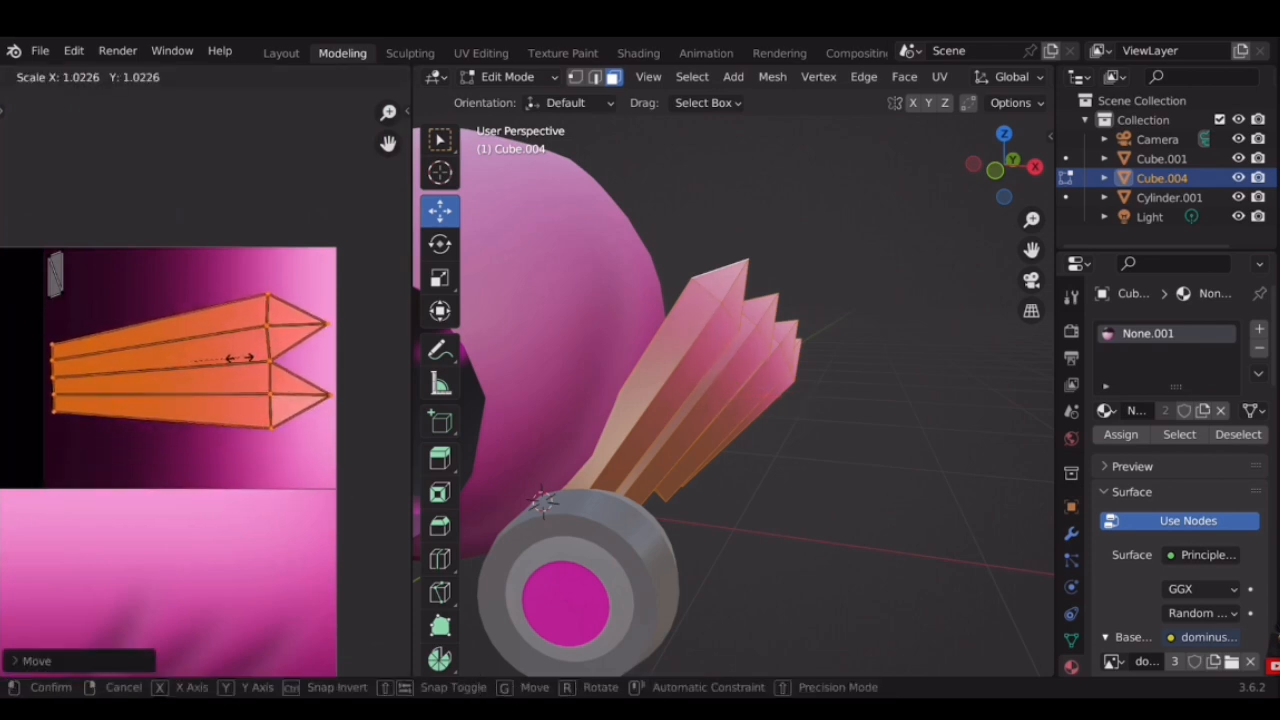
left_click(240, 358)
Leave Edit Mode and inspect the gradient on the wing feathers beside the hood and side disc
key("Tab")
middle_click_drag(866, 526, 745, 427)
scroll(826, 474, "up", 3)
middle_click_drag(828, 474, 735, 423)
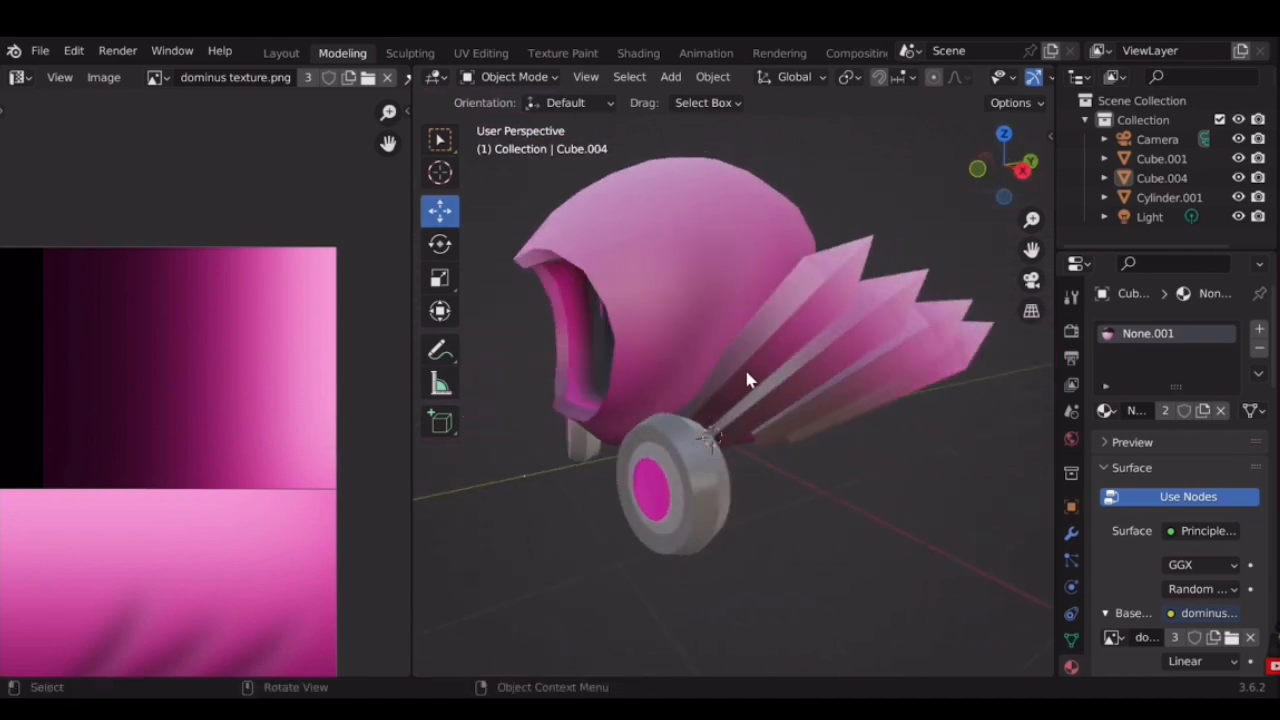
Open the wings in Edit Mode and select the upper shaft and tip faces of the first feather plus the second feather's tip
left_click(800, 346)
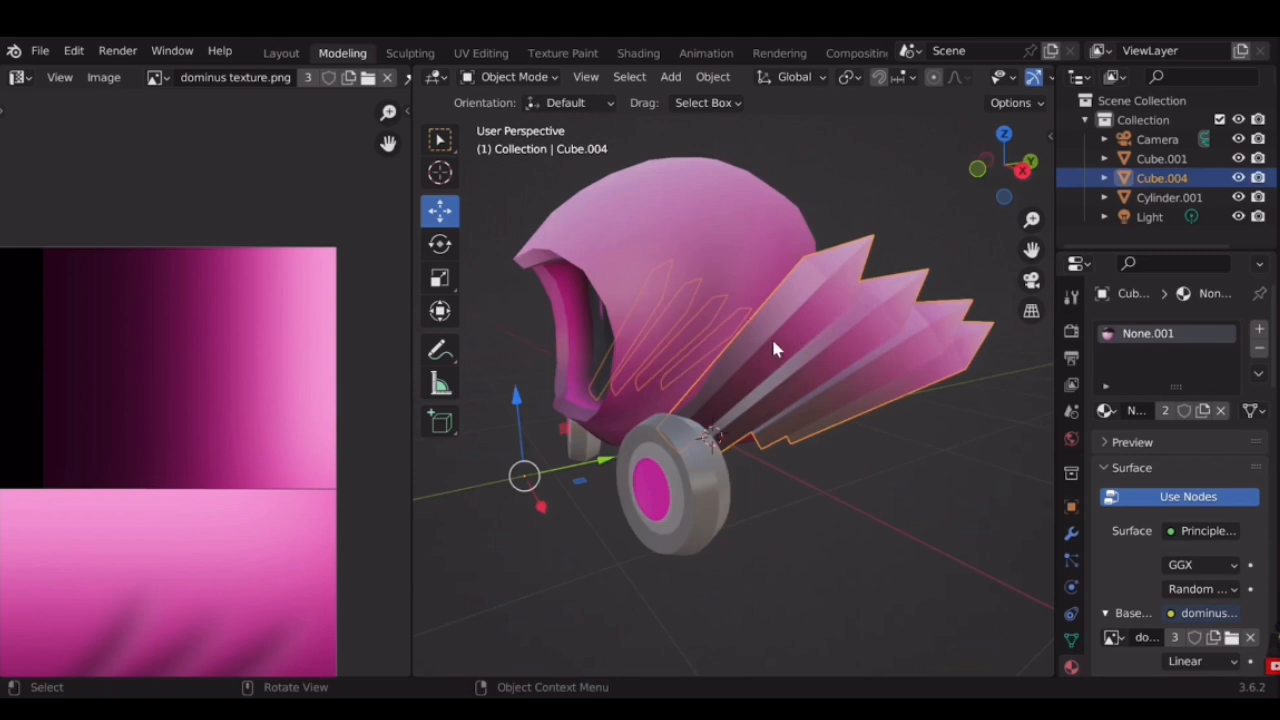
key("Tab")
scroll(832, 288, "up", 3)
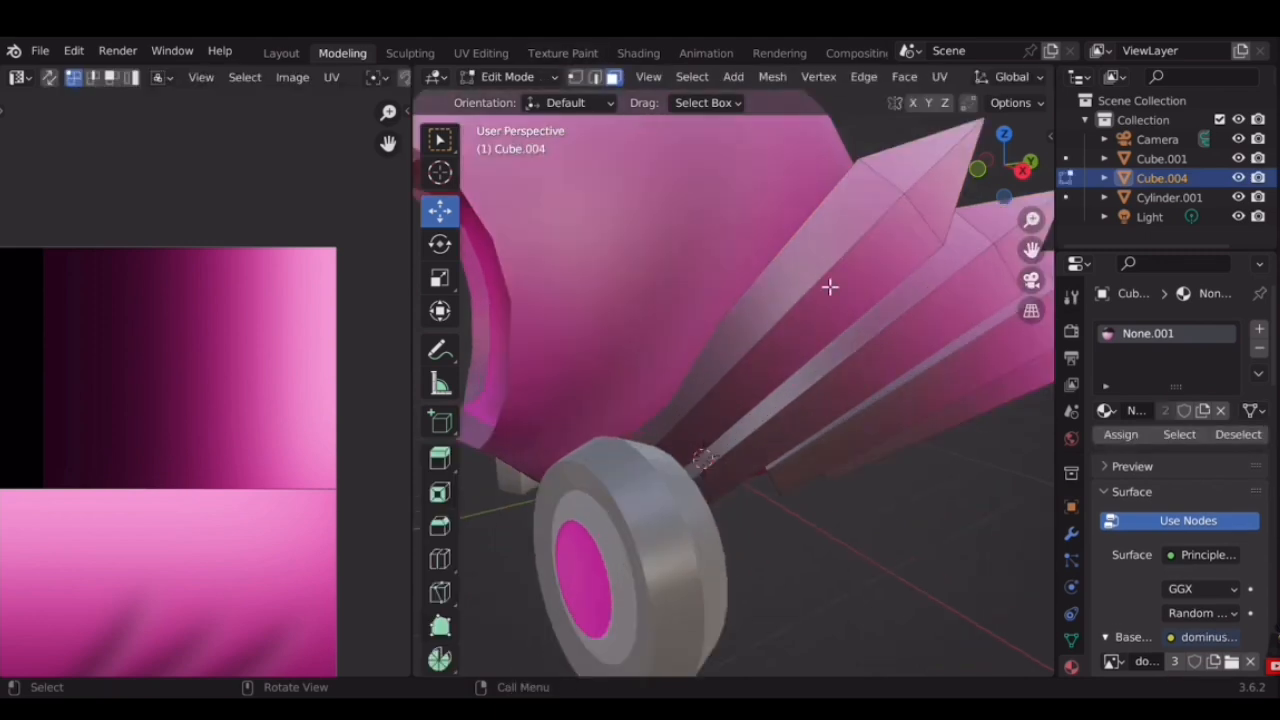
left_click(917, 168)
left_click(850, 235, "shift")
middle_click_drag(940, 290, 799, 349, "shift")
left_click(812, 293, "shift")
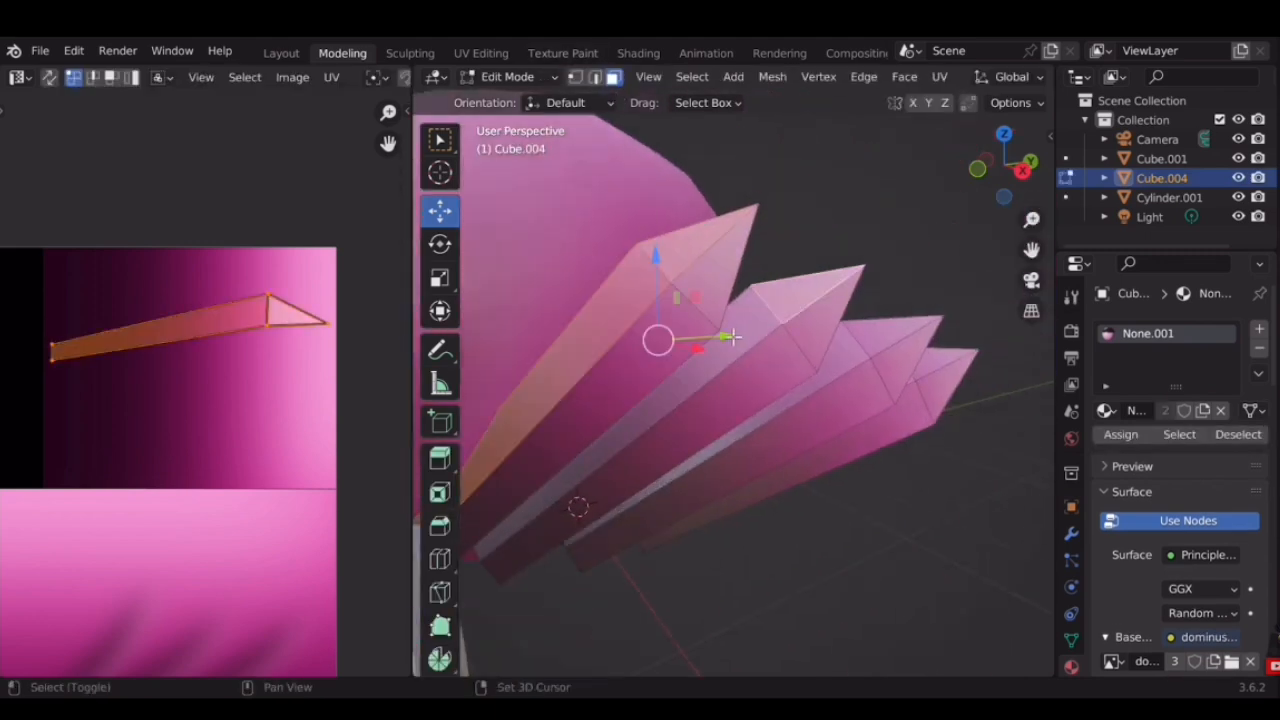
Extend the selection to the upper shaft and tip faces of the remaining feathers on this wing
left_click(758, 323, "shift")
left_click(910, 335, "shift")
left_click(846, 355, "shift")
left_click(940, 368, "shift")
middle_click_drag(921, 373, 855, 368, "shift")
middle_click_drag(855, 368, 784, 432)
scroll(785, 370, "up", 3)
left_click(758, 377, "shift")
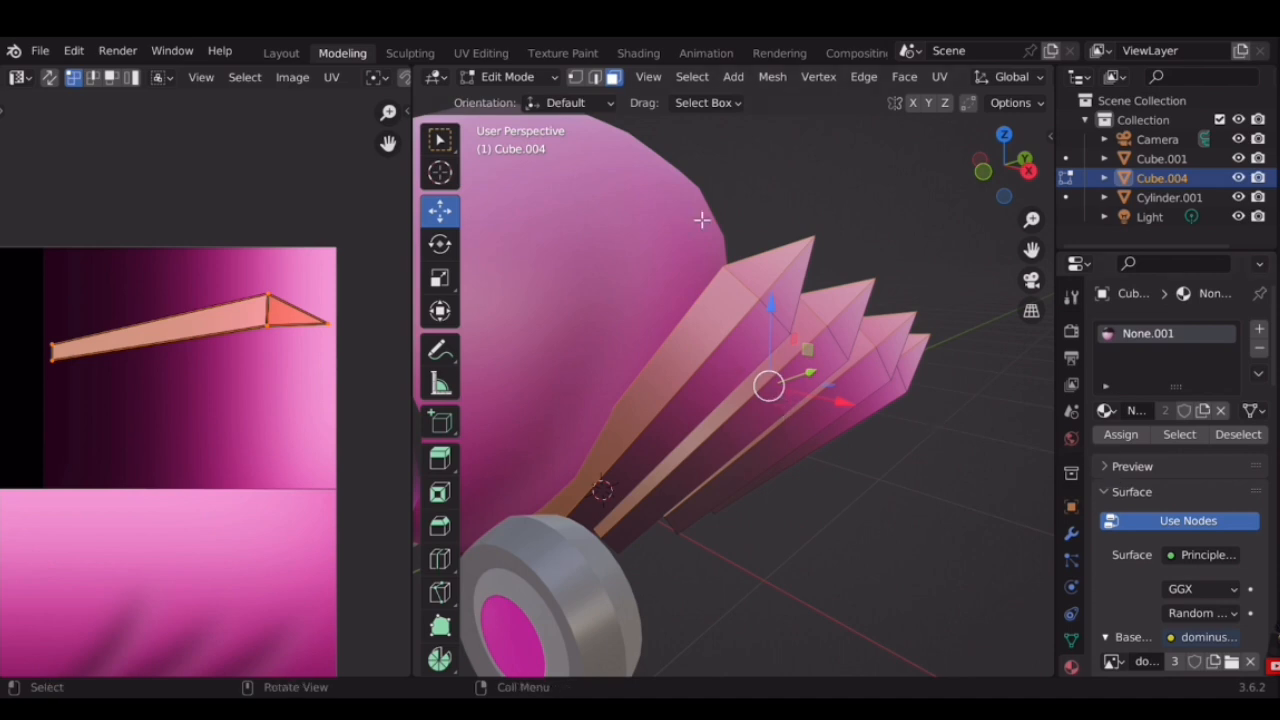
Try a white brush stroke across the wing feathers in Texture Paint, then undo it
left_click(585, 52)
mouse_move(880, 291)
middle_mouse_down()
mouse_move(808, 424)
mouse_move(766, 320)
middle_mouse_up()
left_click_drag(766, 320, 725, 398)
key("ctrl+z")
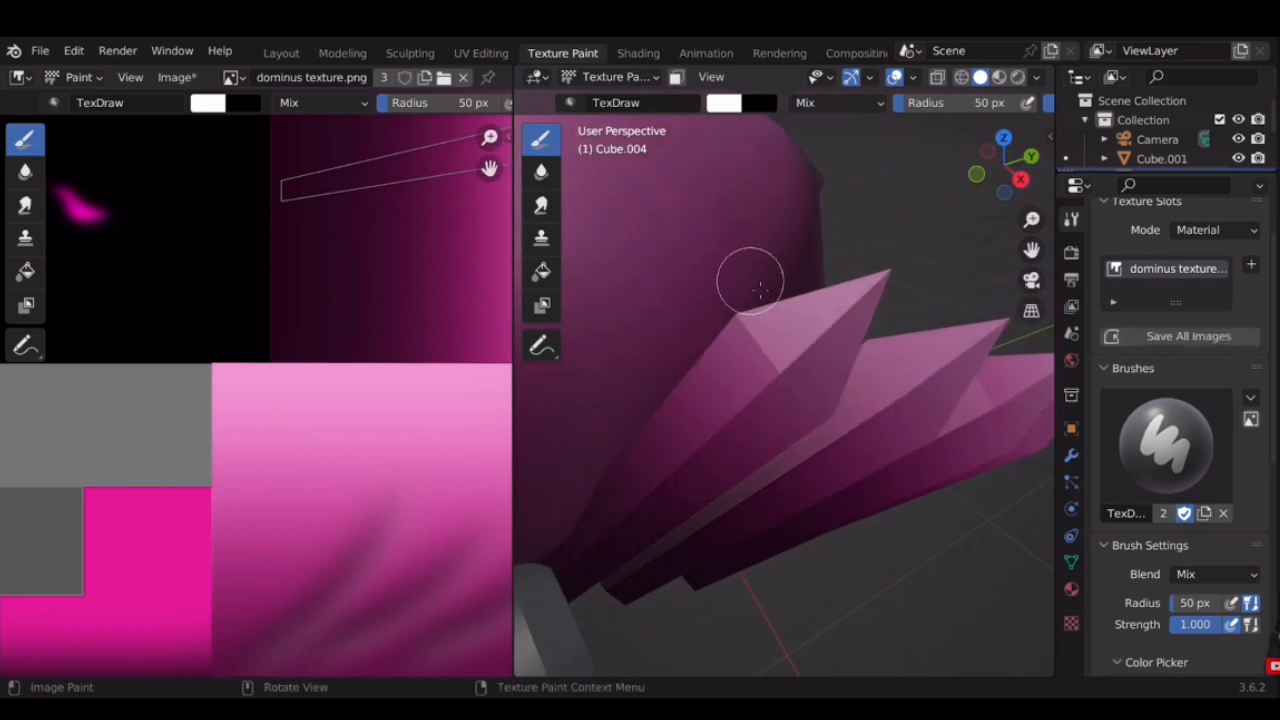
Select the side disc in the Modeling workspace and bring it into Texture Paint
left_click(283, 52)
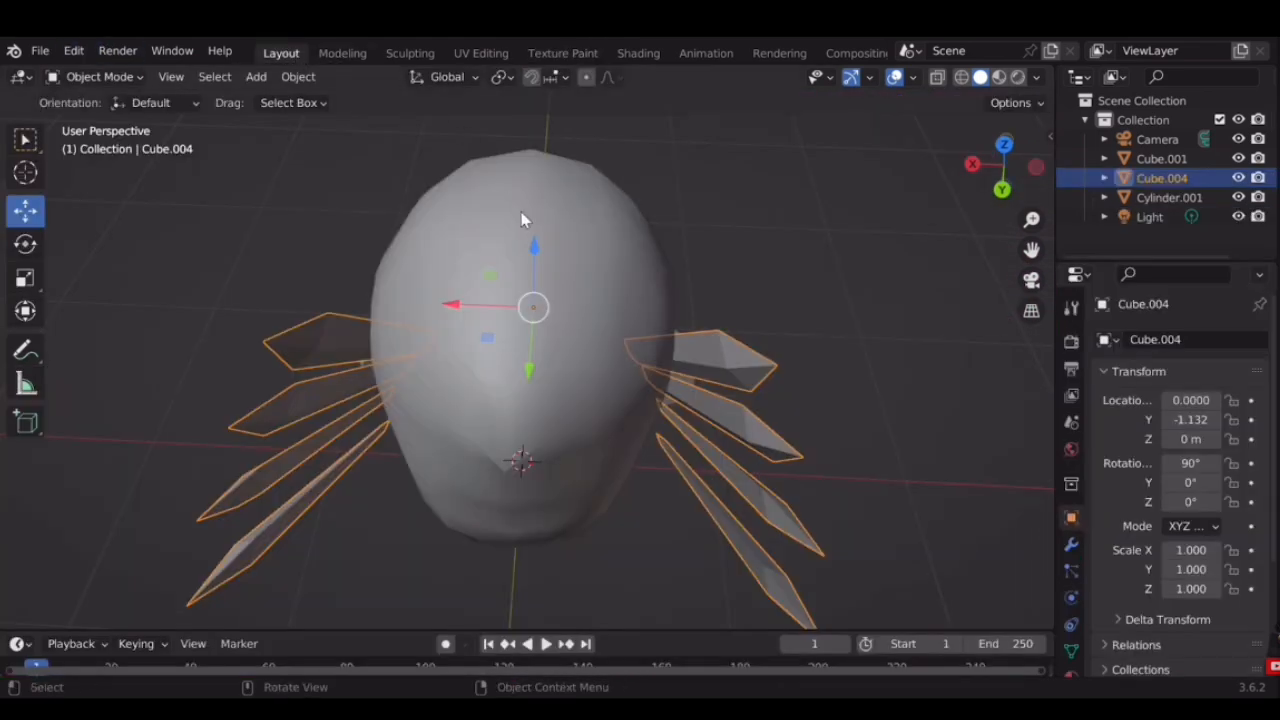
key("ctrl+Page_Down")
left_click(768, 484)
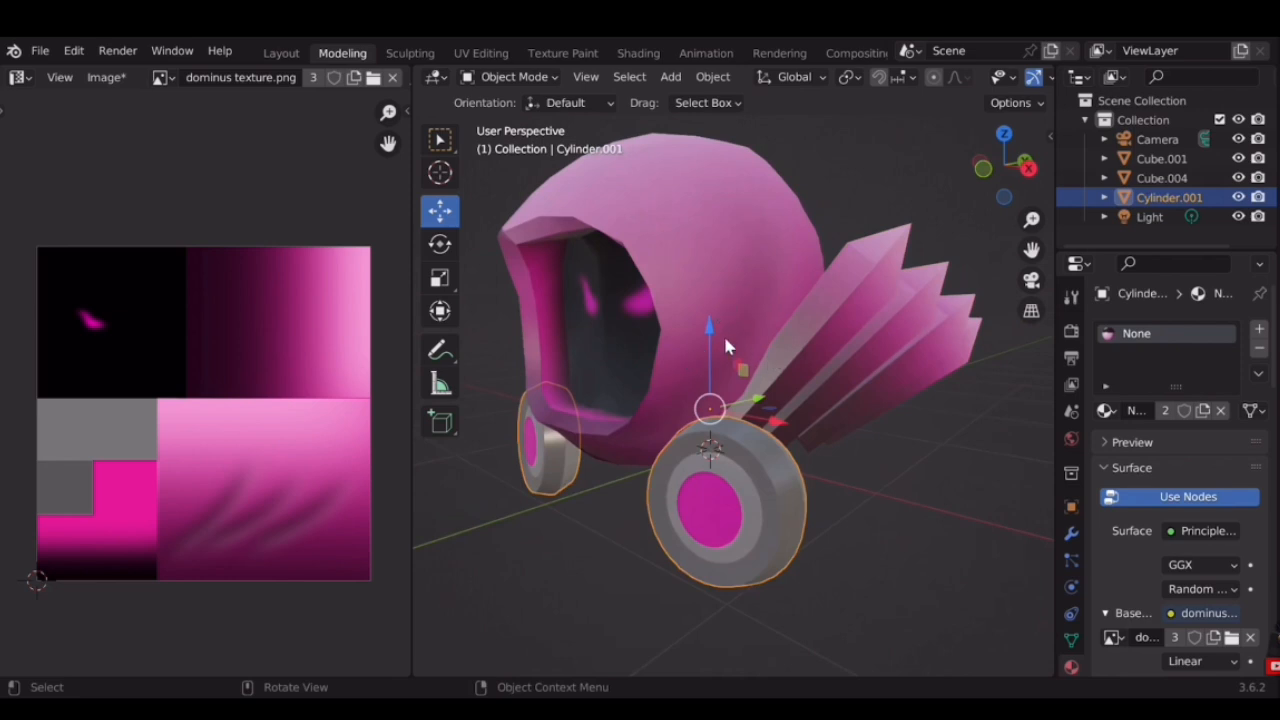
middle_click_drag(726, 337, 614, 280)
left_click(567, 53)
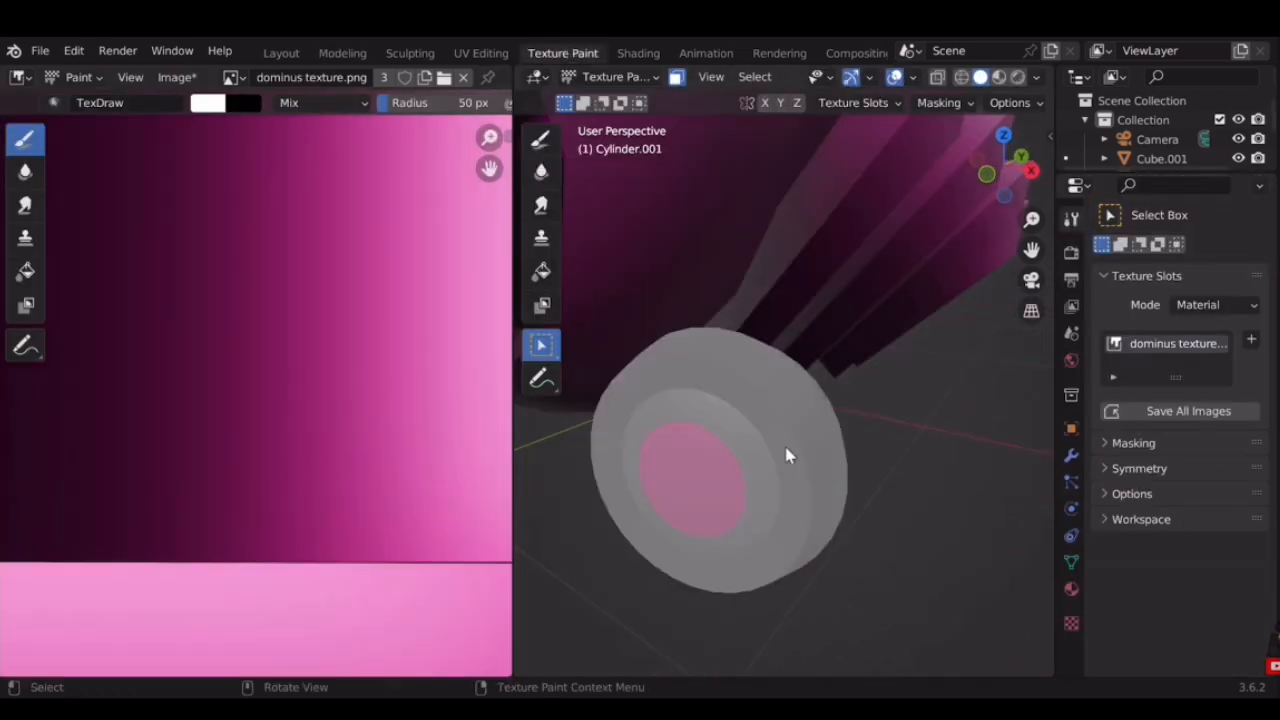
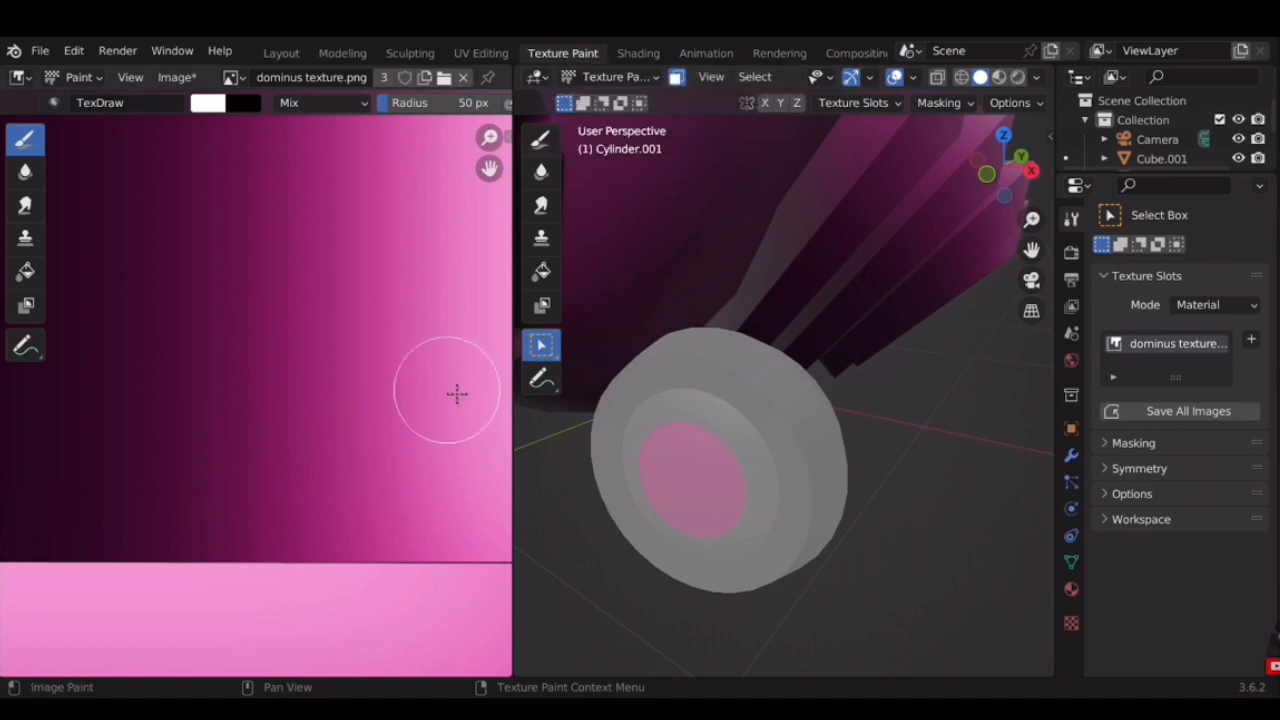
Toggle face-selection paint masking on the side disc and try selecting some of its rim faces
left_click(677, 79)
left_click(677, 79)
left_click(677, 79)
left_click(677, 79)
left_click(677, 79)
left_click(677, 79)
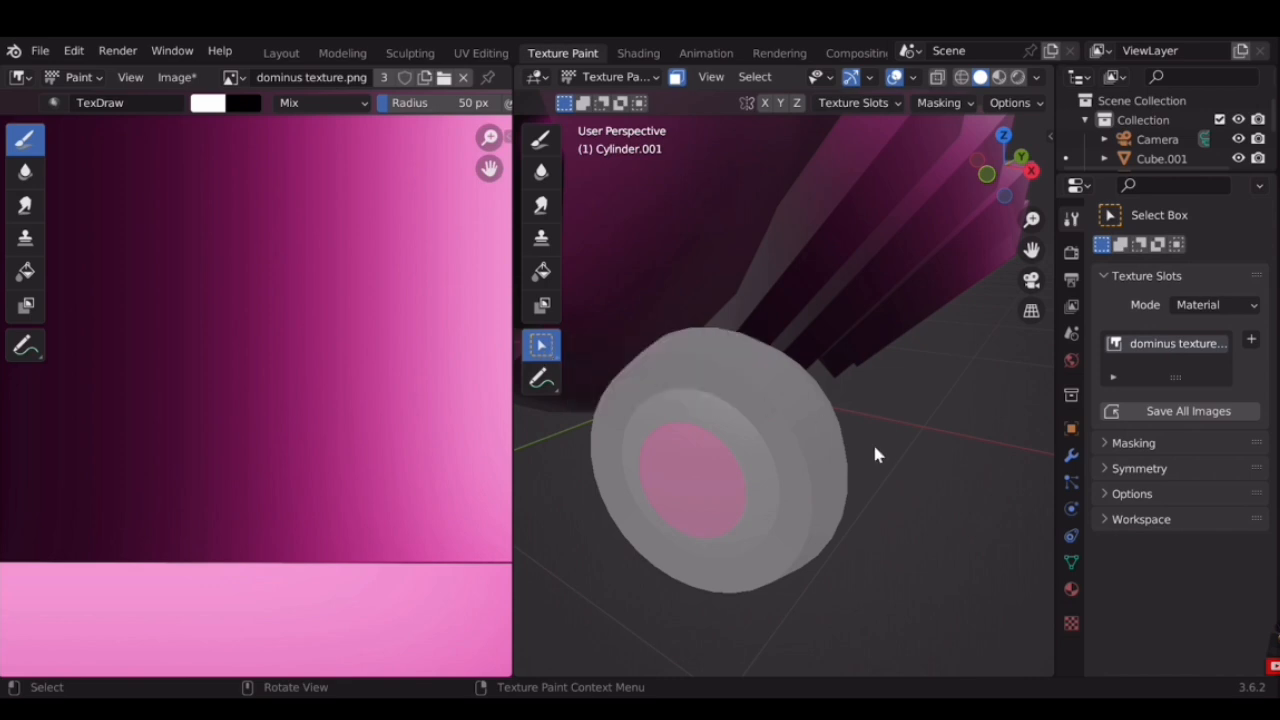
left_click(806, 414, "shift")
left_click(810, 426)
left_click(760, 368, "shift")
middle_click_drag(863, 454, 849, 303)
middle_click_drag(771, 294, 927, 352)
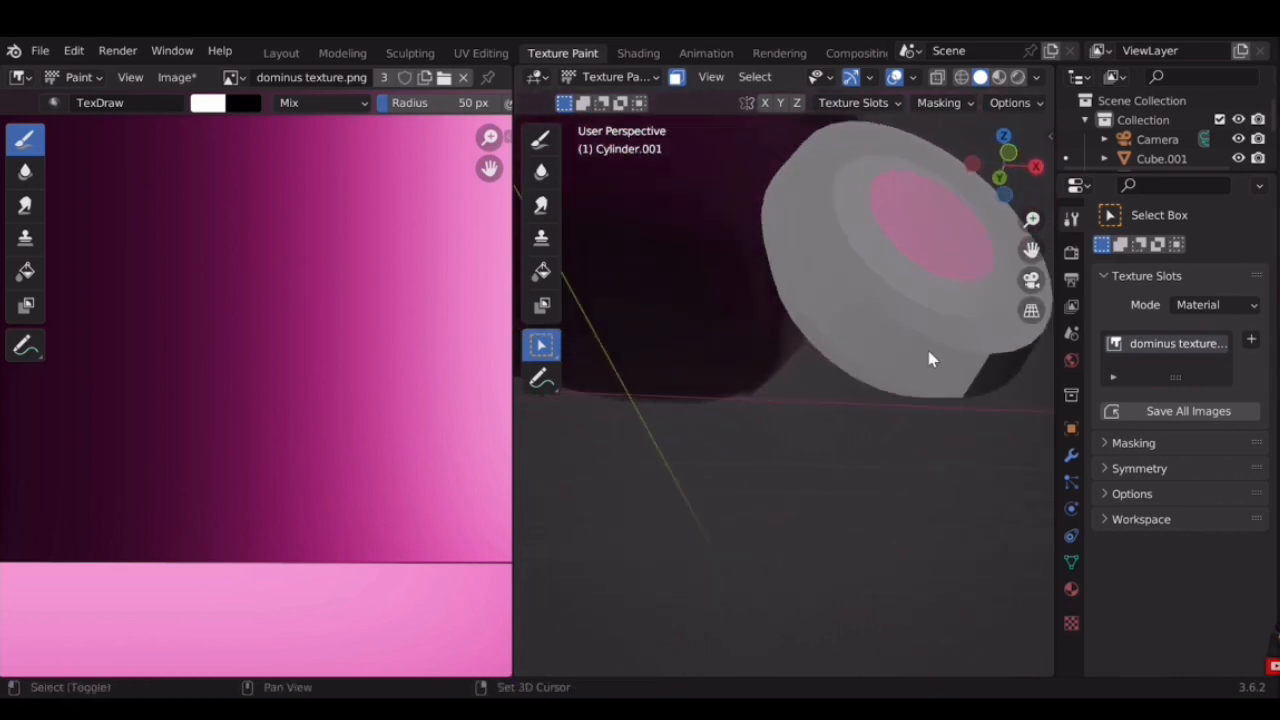
mouse_move(849, 323)
middle_mouse_down()
mouse_move(894, 349)
mouse_move(871, 383)
middle_mouse_up()
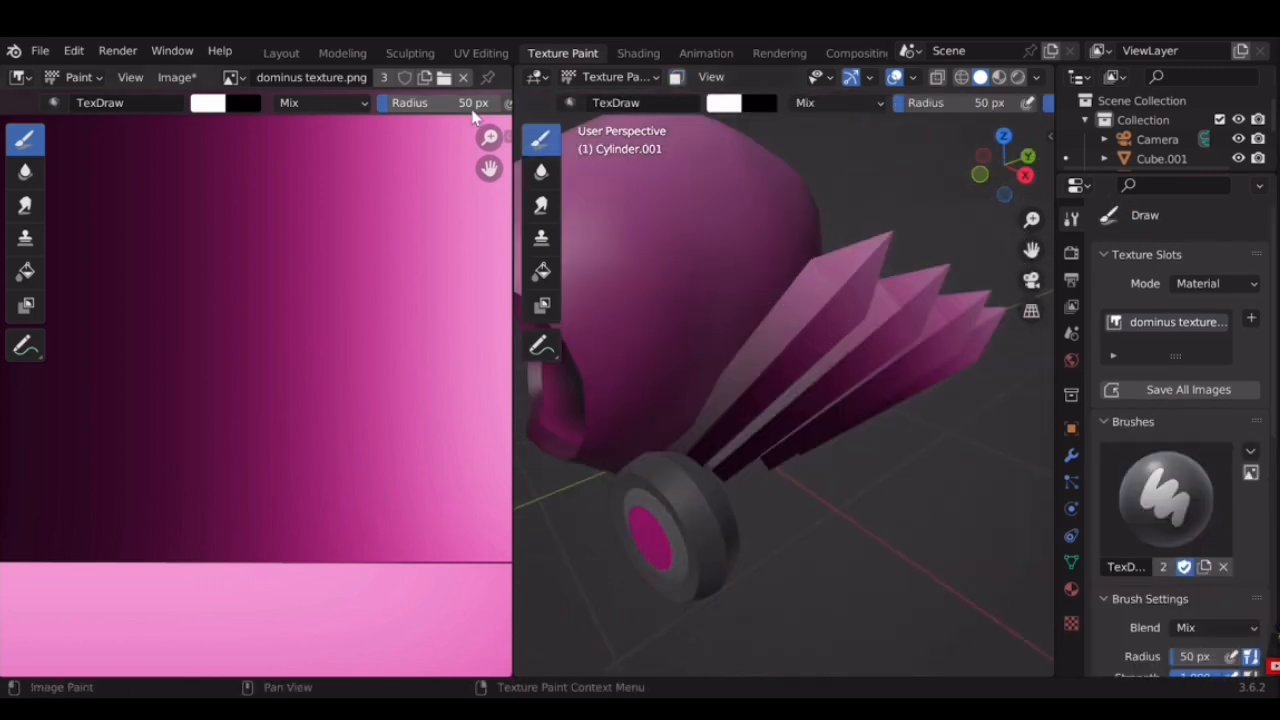
Leave Edit Mode on the side disc, select the wings and return to Texture Paint with them active
left_click(491, 57)
scroll(846, 346, "up", 4)
left_click(957, 354)
middle_click_drag(957, 354, 785, 395, "shift")
scroll(785, 395, "up", 2)
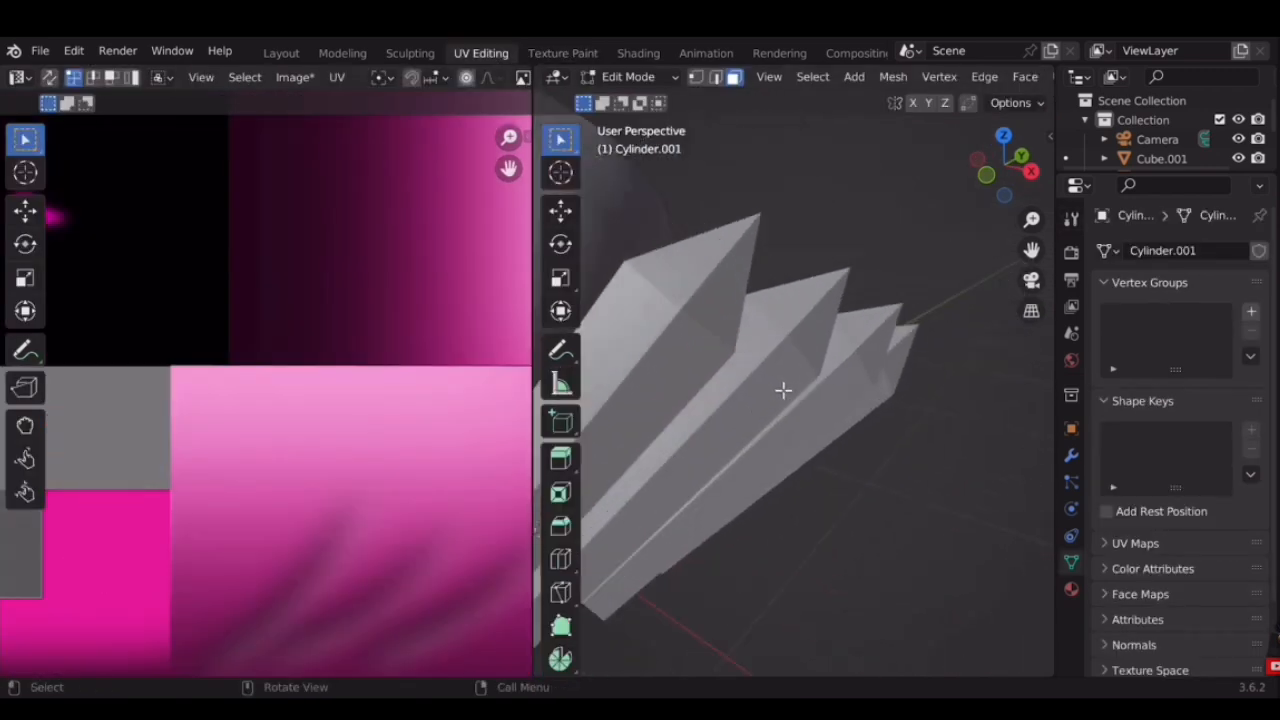
key("Tab")
scroll(814, 391, "down", 3)
scroll(806, 337, "up", 1)
left_click(822, 305)
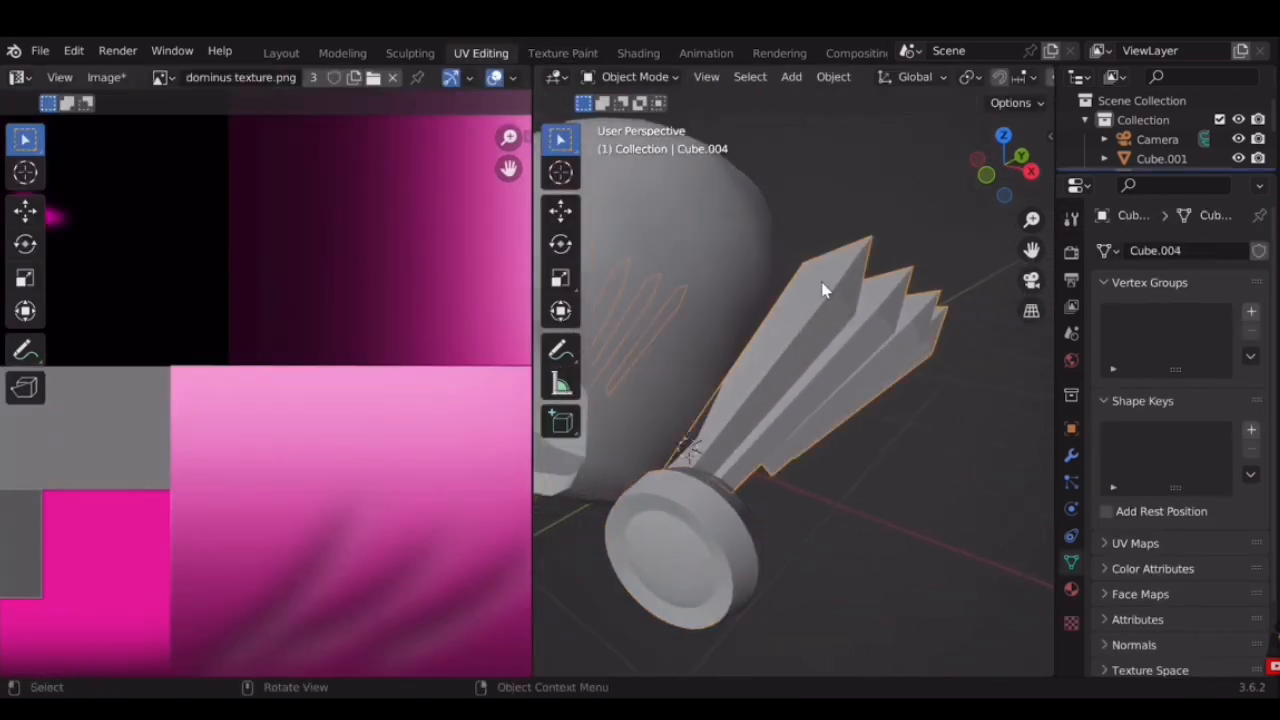
left_click(580, 55)
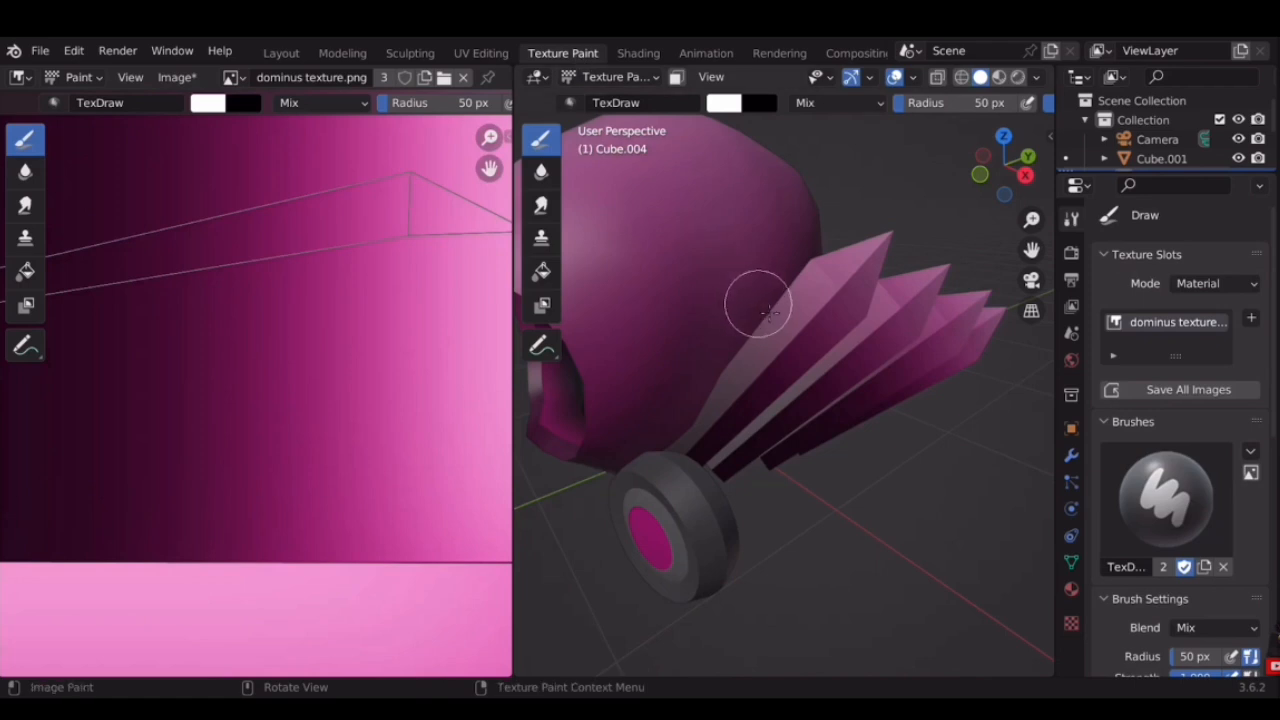
Enable face-selection paint masking for the wings and choose the Select Box tool
scroll(751, 300, "up", 3)
scroll(586, 303, "down", 2)
left_click(677, 78)
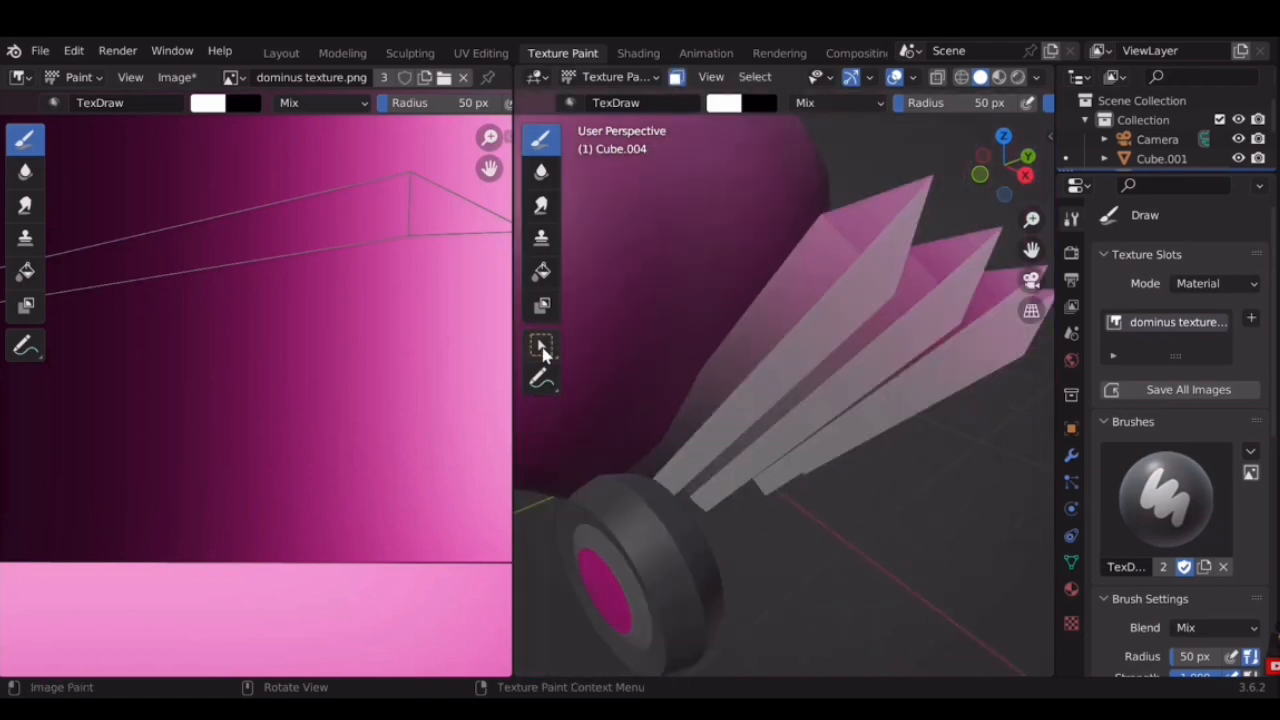
left_click(541, 345)
Adjust the masked face selection on the wings so it includes the feather faces of both UV islands
middle_click_drag(696, 325, 812, 317)
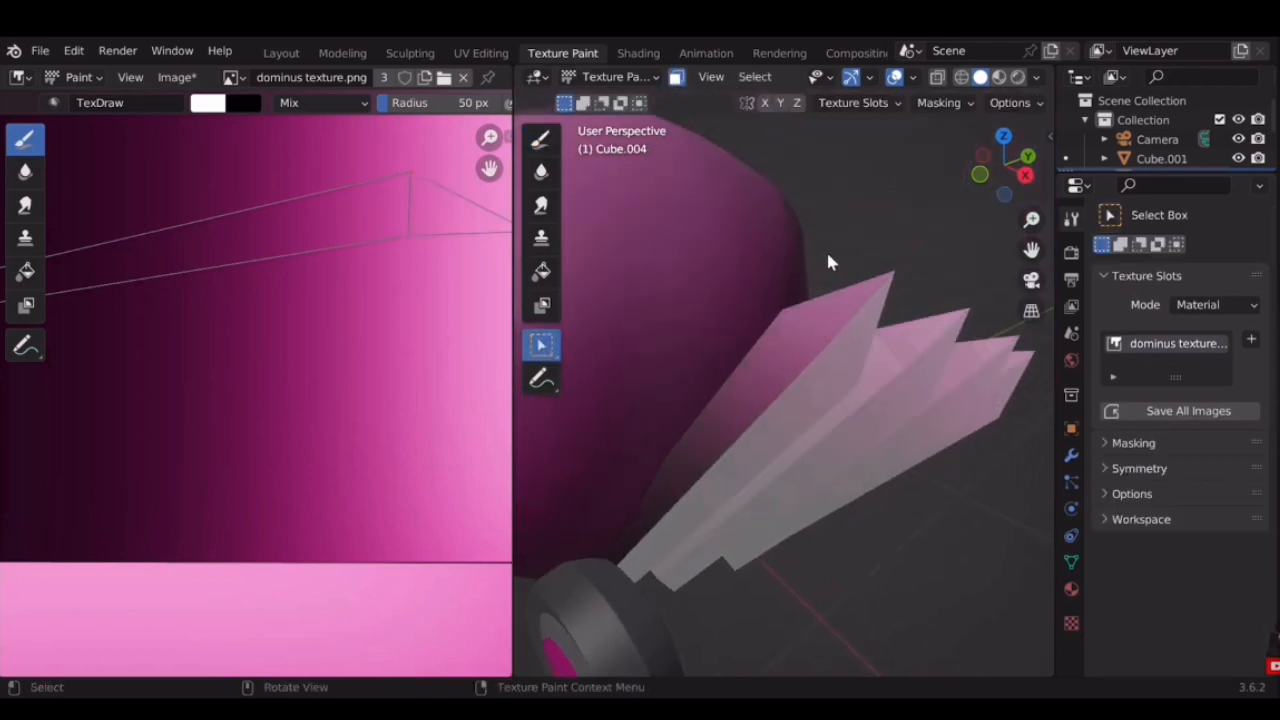
left_click(757, 360)
middle_click_drag(869, 394, 800, 306)
middle_click_drag(935, 366, 741, 399)
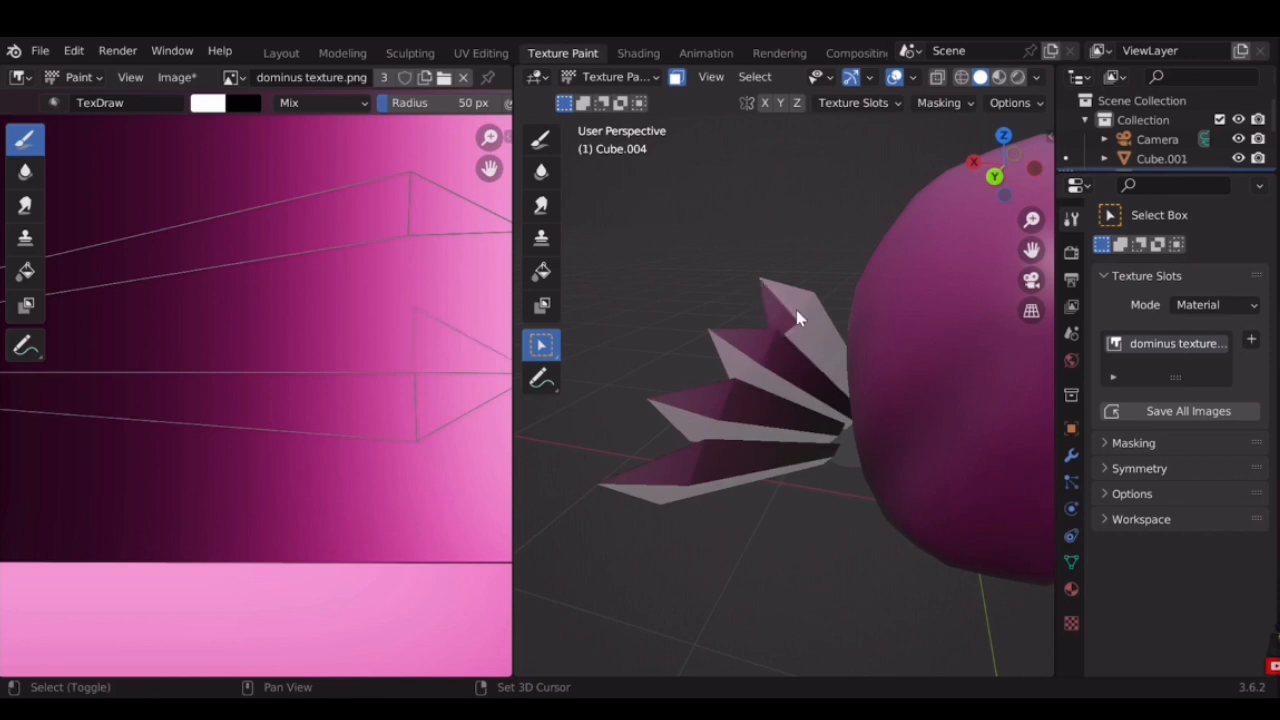
middle_click_drag(701, 438, 372, 372)
scroll(378, 348, "down", 3)
scroll(374, 328, "up", 2)
middle_click_drag(373, 327, 337, 424, "shift")
scroll(321, 420, "down", 1)
middle_click_drag(717, 455, 799, 382, "shift")
scroll(799, 382, "down", 3)
middle_click_drag(765, 441, 789, 375, "shift")
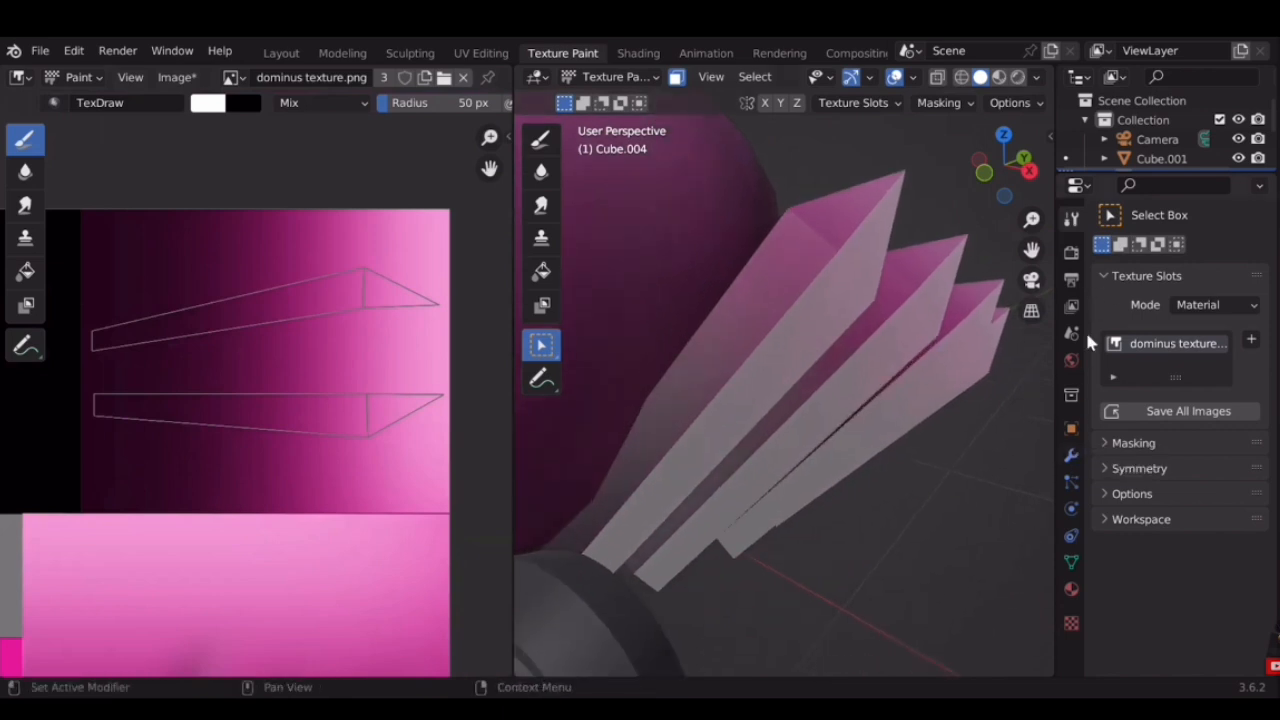
Choose the Draw brush and set its strength to 0.25
left_click(540, 143)
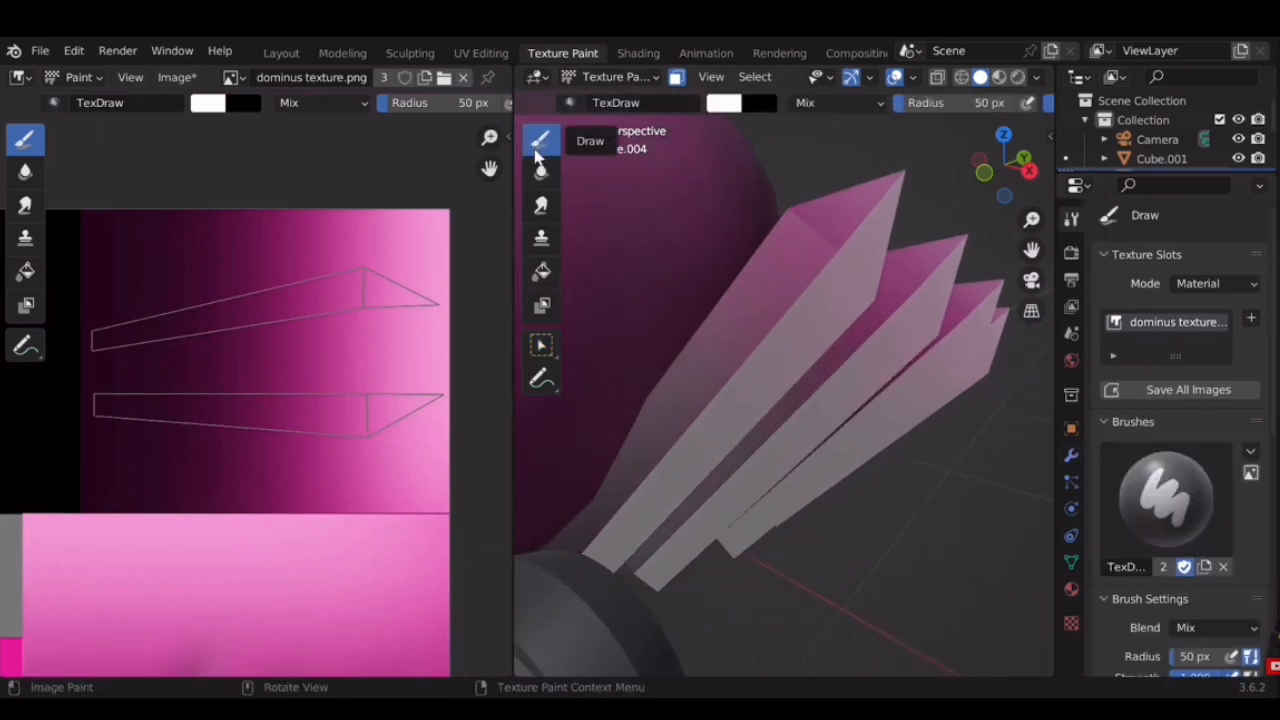
scroll(1176, 540, "down", 4)
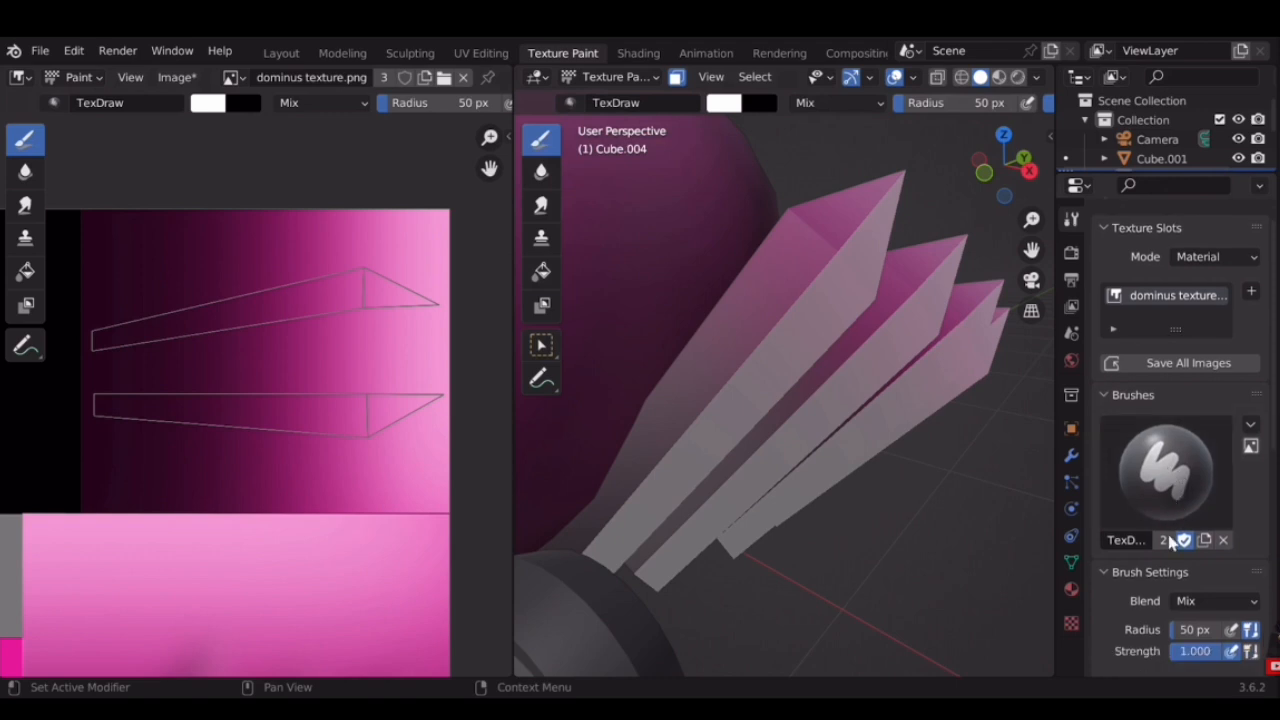
scroll(1203, 557, "down", 2)
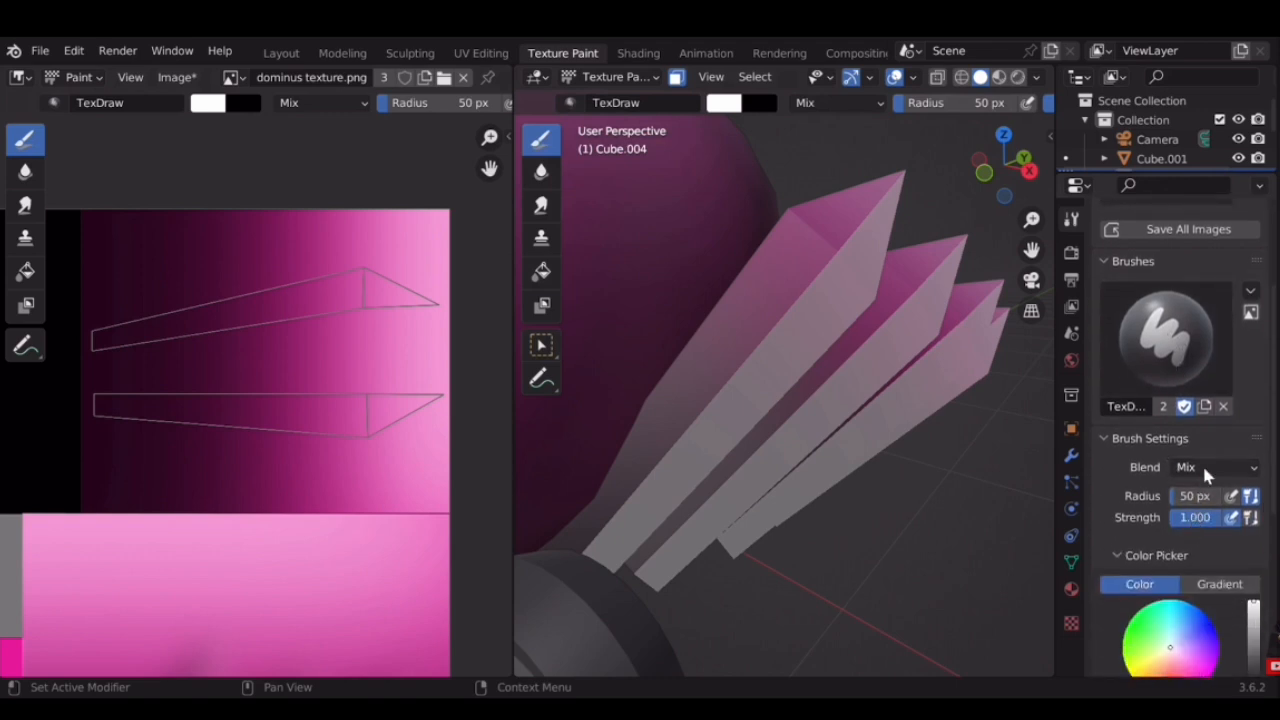
scroll(1202, 463, "down", 1)
left_click(1216, 495)
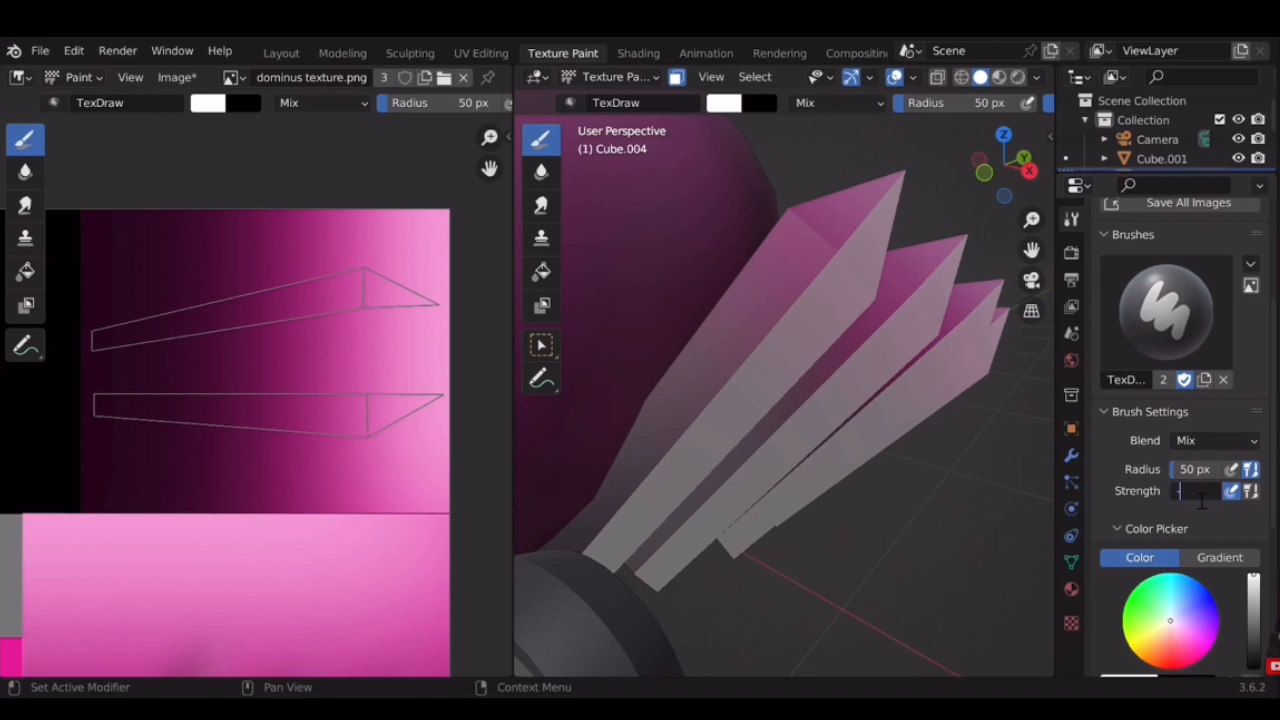
Paint faint white highlights over the masked feather faces on both sides of the wings
middle_click_drag(677, 390, 752, 395)
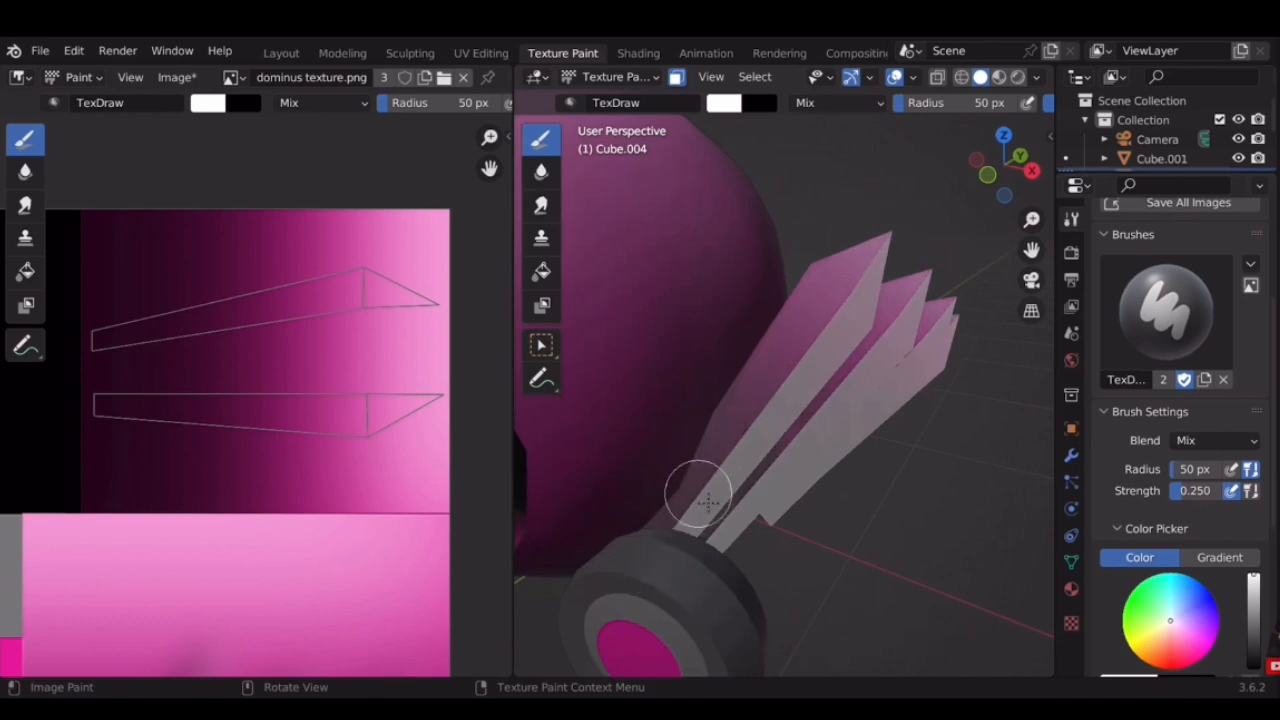
middle_click_drag(649, 551, 677, 380)
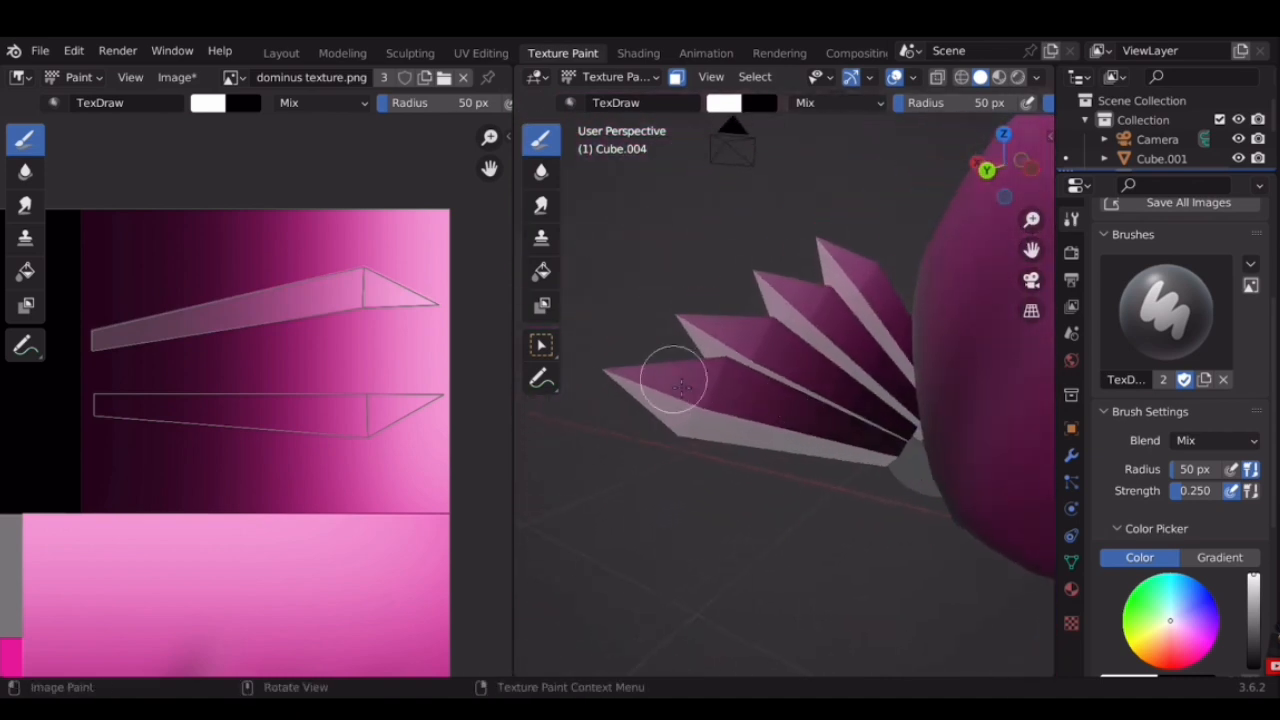
mouse_move(616, 370)
left_mouse_down()
mouse_move(749, 394)
mouse_move(771, 377)
mouse_move(782, 404)
left_mouse_up()
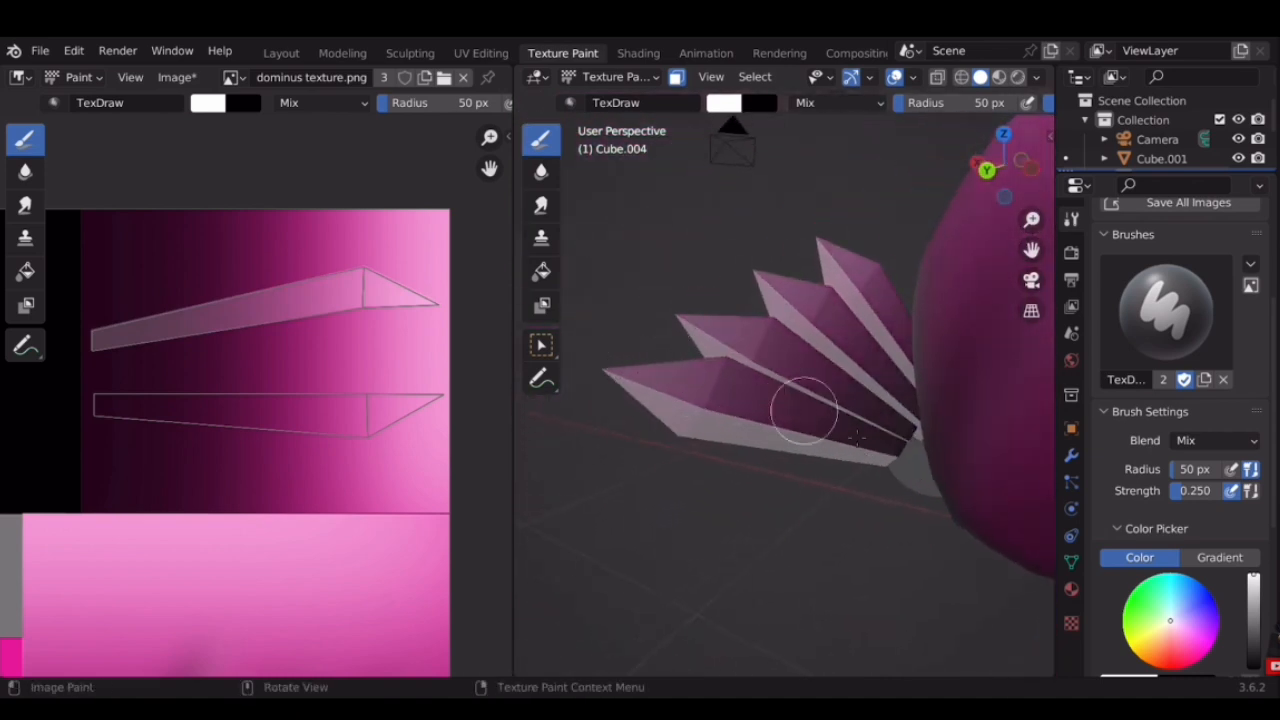
mouse_move(966, 320)
middle_mouse_down()
mouse_move(886, 391)
mouse_move(709, 366)
mouse_move(810, 348)
middle_mouse_up()
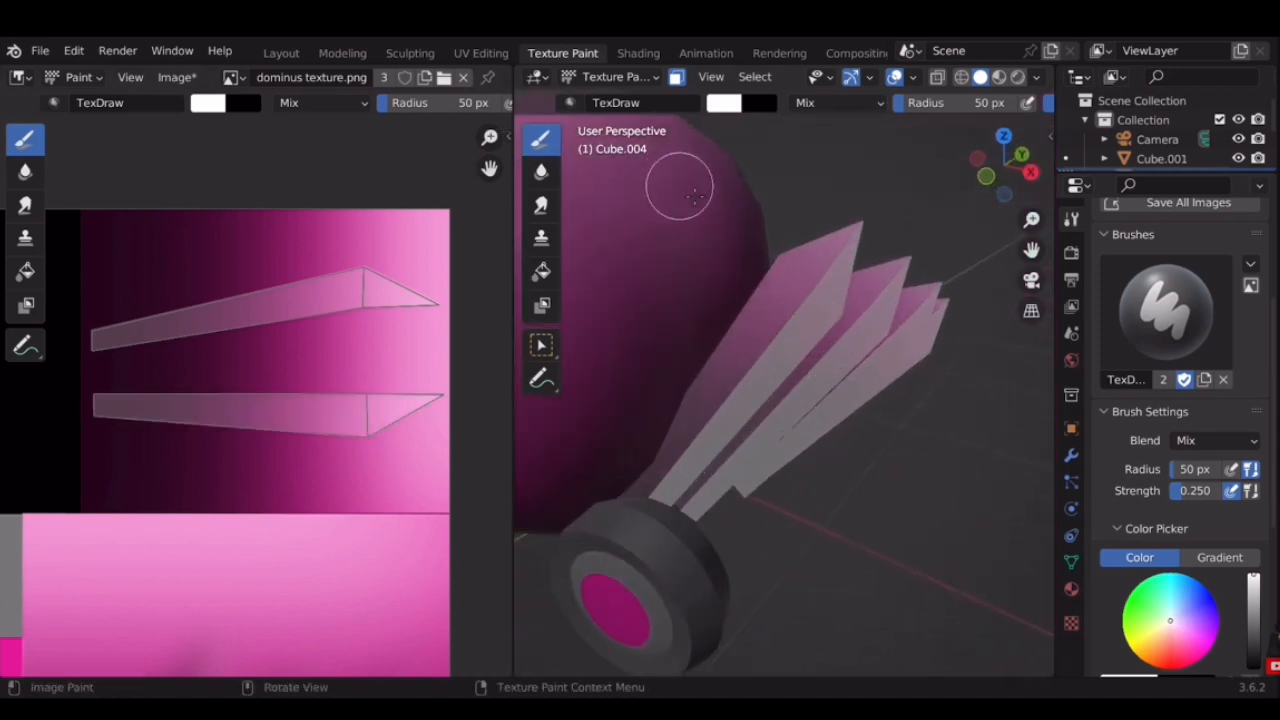
Return to the Modeling workspace, leave Edit Mode and examine the painted feather highlights from several angles
left_click(340, 53)
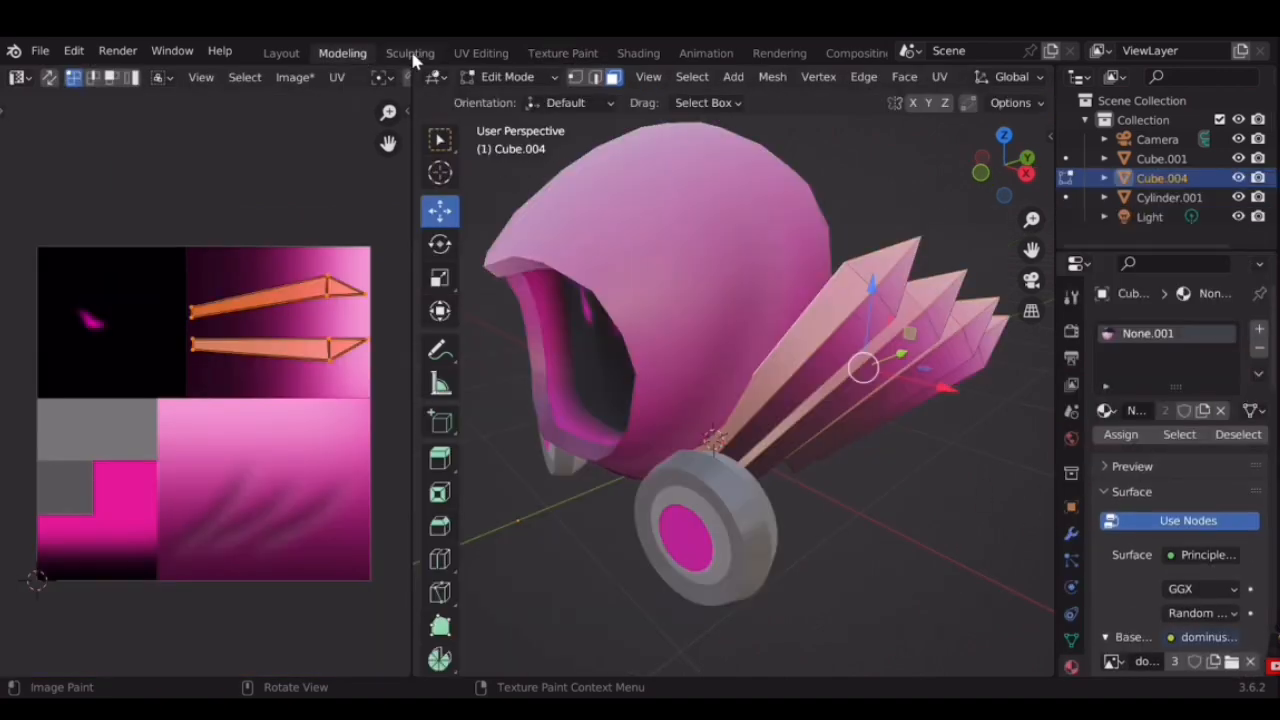
key("Tab")
left_click(945, 475)
scroll(940, 473, "up", 3)
middle_click_drag(940, 473, 812, 428)
scroll(694, 418, "down", 3)
middle_click_drag(812, 428, 820, 412, "shift")
scroll(806, 404, "up", 1)
middle_click_drag(679, 334, 793, 369)
middle_click_drag(813, 353, 698, 380)
scroll(811, 437, "up", 2)
scroll(698, 380, "down", 3)
middle_click_drag(802, 377, 775, 391)
Open the side disc in Edit Mode and select a patch of adjoining faces on its front ring and outer rim
left_click(848, 330)
scroll(806, 348, "down", 1)
scroll(806, 348, "up", 3)
key("Tab")
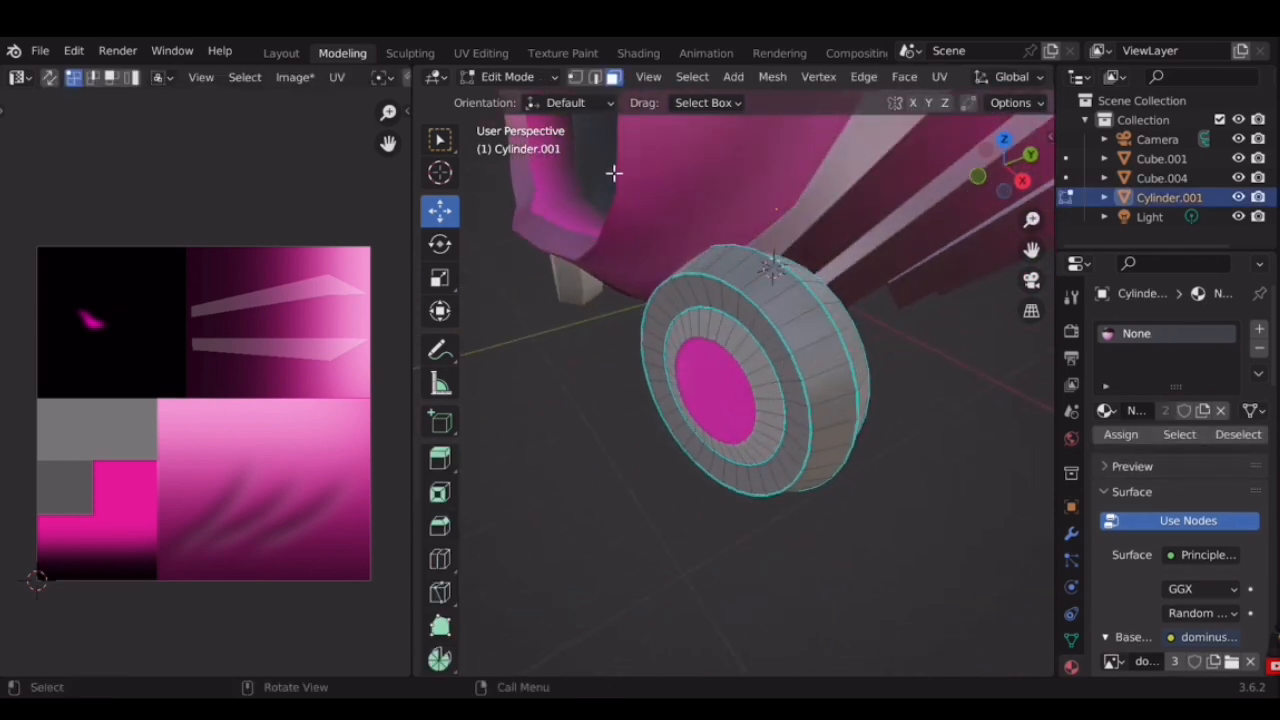
left_click(817, 338, "shift")
left_click(794, 355, "ctrl")
middle_click_drag(849, 400, 860, 330)
scroll(860, 330, "up", 2)
middle_click_drag(835, 249, 492, 306)
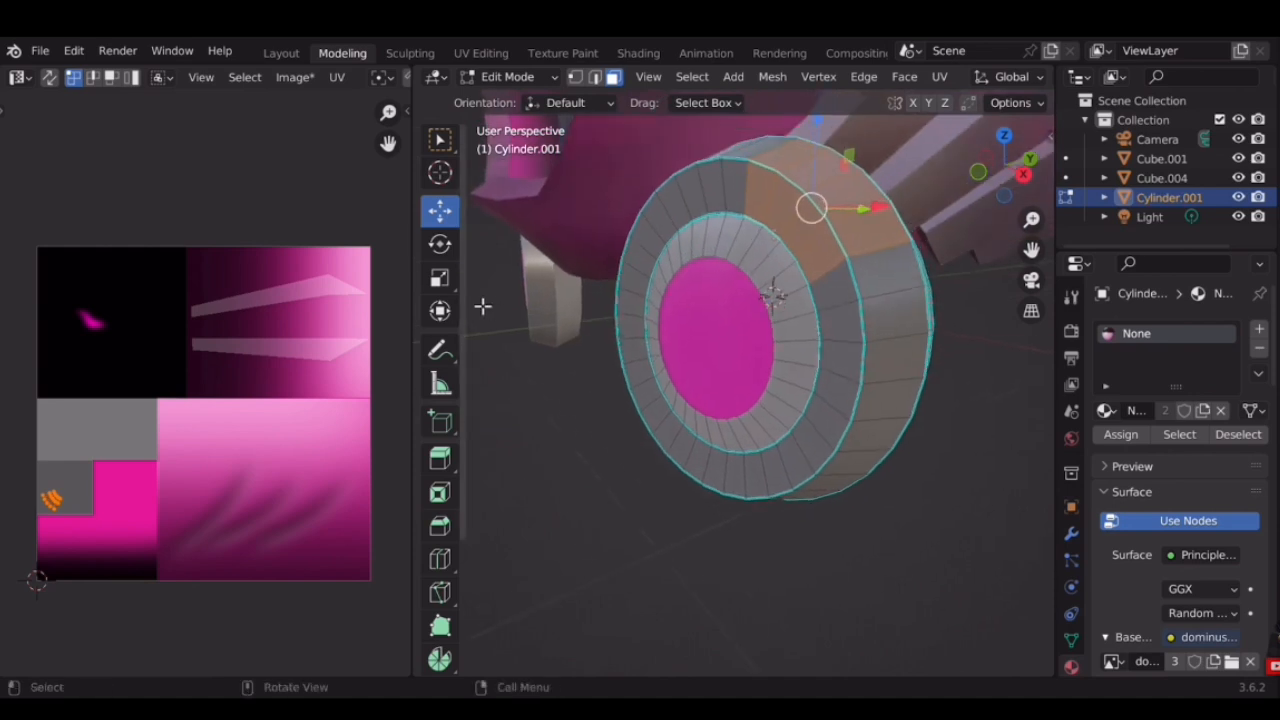
Switch to Texture Paint, enable face-selection masking on the side disc and choose the Select Box tool
left_click(563, 53)
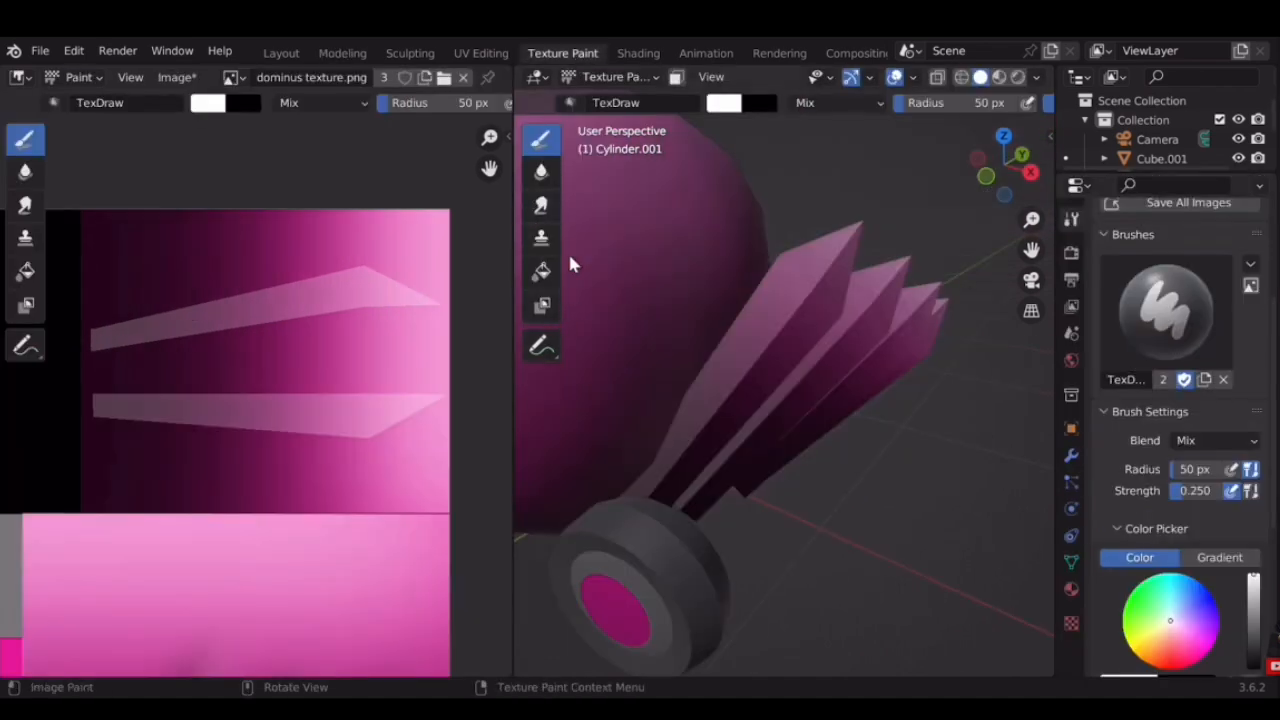
middle_click_drag(707, 358, 763, 293)
left_click(676, 77)
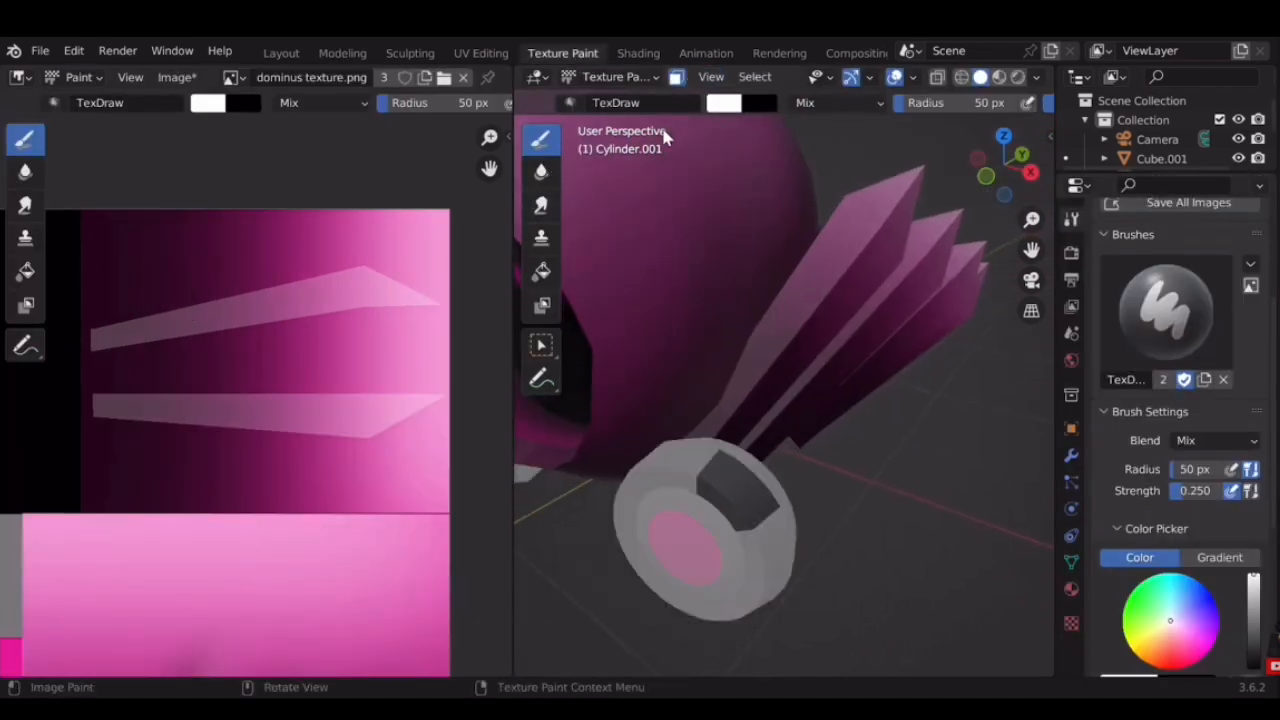
mouse_move(800, 486)
middle_mouse_down()
mouse_move(780, 371)
mouse_move(530, 195)
middle_mouse_up()
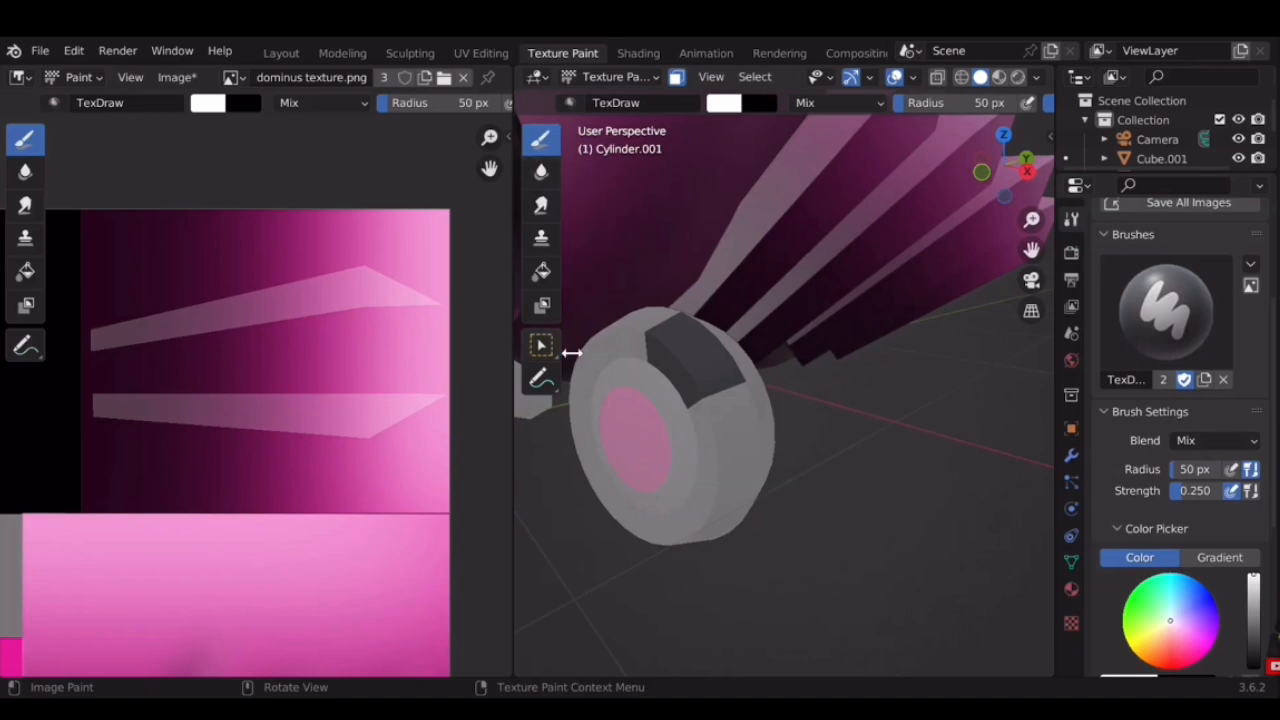
left_click(543, 347)
Extend the mask selection to all remaining faces around the side disc's front ring and outer rim
middle_click_drag(683, 360, 662, 306, "shift")
scroll(664, 308, "up", 1)
left_click(722, 385, "shift")
left_click(707, 458, "shift")
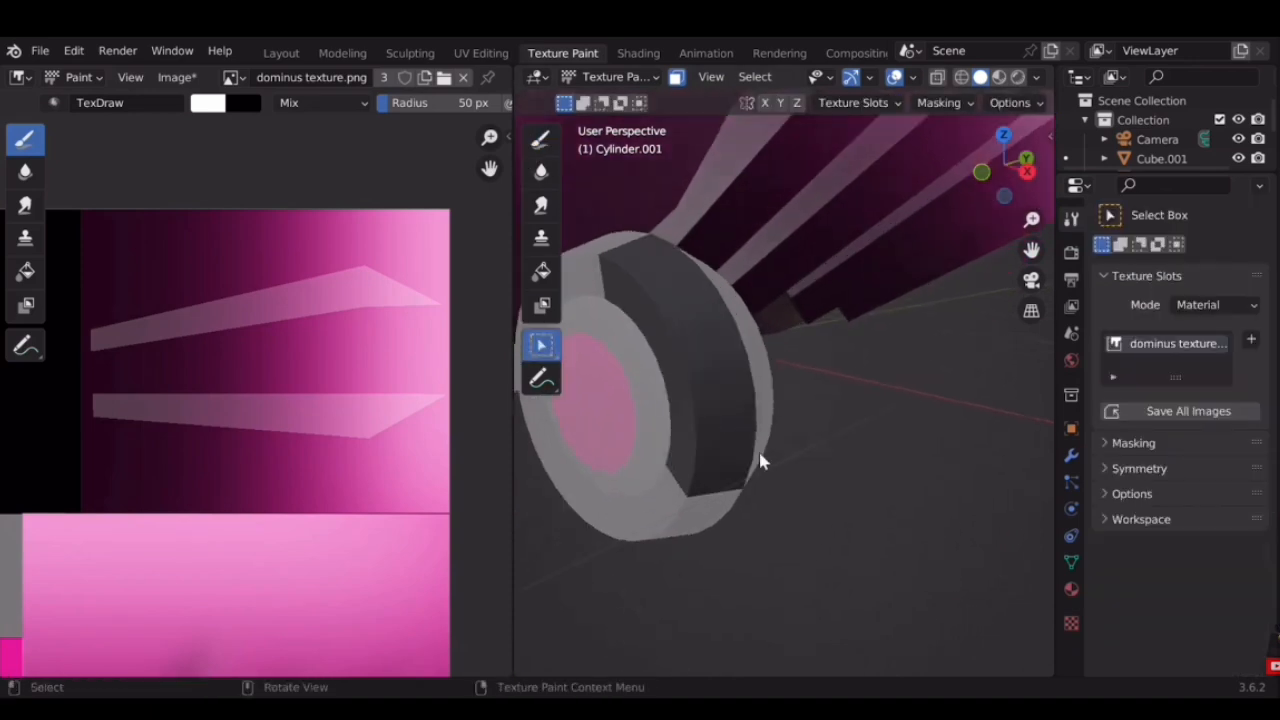
middle_click_drag(714, 474, 824, 398)
left_click(763, 462, "shift")
middle_click_drag(763, 462, 844, 396)
scroll(843, 396, "up", 2)
left_click(795, 422, "shift")
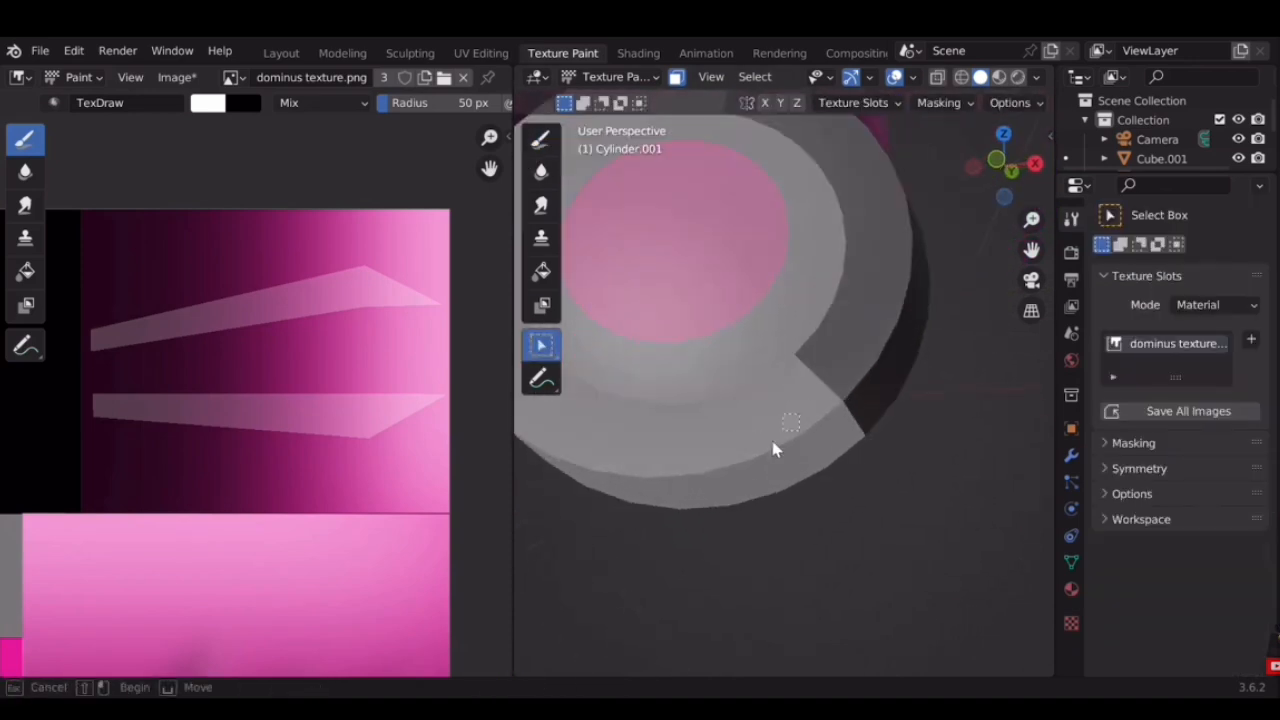
middle_click_drag(795, 430, 864, 468, "shift")
left_click(972, 446, "shift")
left_click_drag(880, 445, 830, 465, "shift")
middle_click_drag(825, 465, 955, 460)
left_click_drag(964, 478, 907, 448, "shift")
mouse_move(898, 375)
middle_mouse_down()
mouse_move(777, 286)
mouse_move(820, 311)
mouse_move(814, 277)
mouse_move(866, 286)
mouse_move(697, 360)
mouse_move(880, 250)
middle_mouse_up()
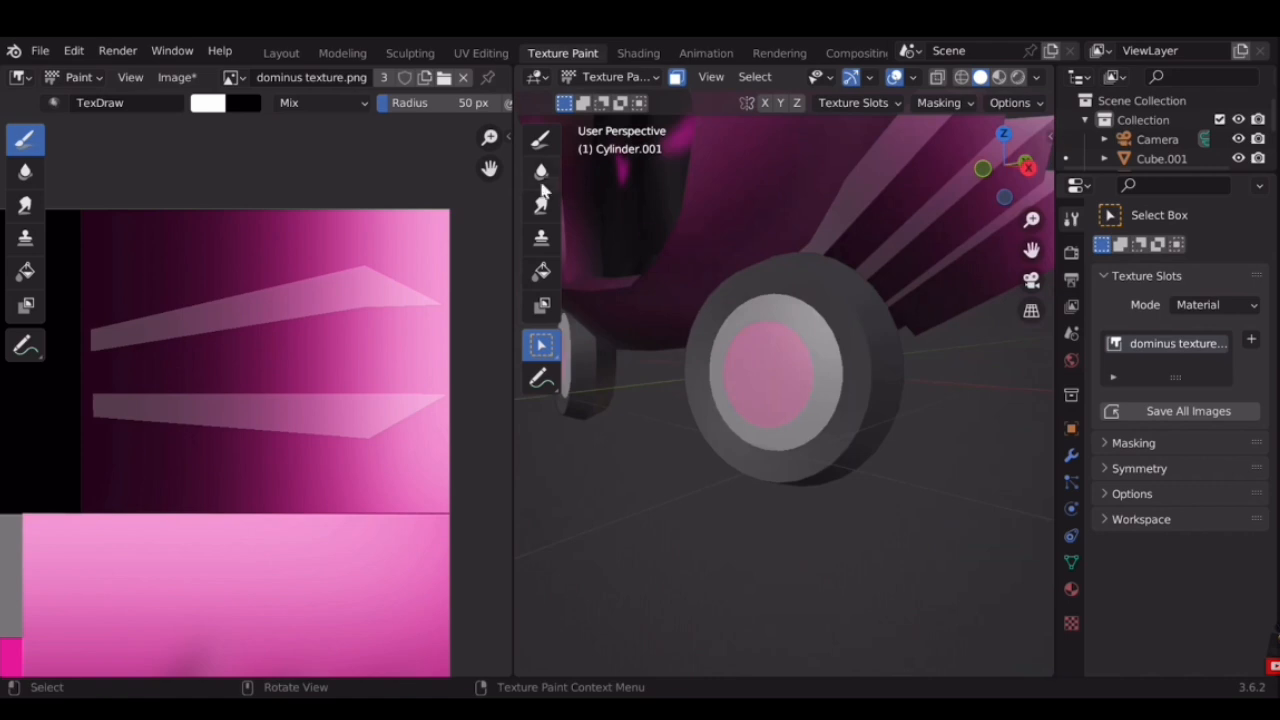
Paint faint white highlights on the masked outer rim of the side disc with the Draw brush
left_click(541, 140)
mouse_move(760, 400)
middle_mouse_down()
mouse_move(849, 491)
mouse_move(920, 437)
mouse_move(792, 382)
mouse_move(903, 394)
mouse_move(811, 266)
mouse_move(760, 303)
mouse_move(762, 290)
mouse_move(817, 429)
mouse_move(846, 334)
mouse_move(783, 371)
mouse_move(865, 343)
middle_mouse_up()
scroll(793, 383, "up", 2)
scroll(866, 343, "up", 7)
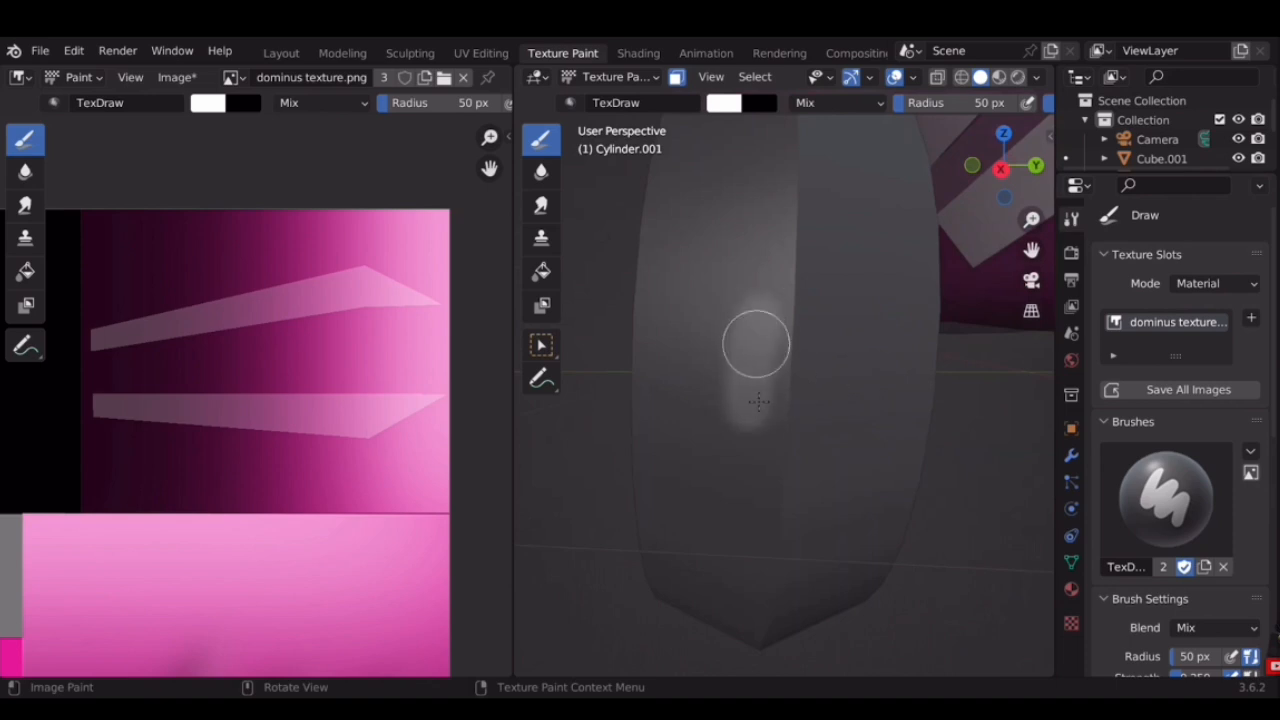
scroll(857, 406, "down", 5)
scroll(811, 426, "down", 6)
Add faint white highlights to the masked disc faces from above and check the front ring
mouse_move(815, 320)
middle_mouse_down()
mouse_move(811, 424)
mouse_move(812, 408)
mouse_move(889, 397)
middle_mouse_up()
scroll(880, 399, "down", 2)
scroll(795, 407, "up", 3)
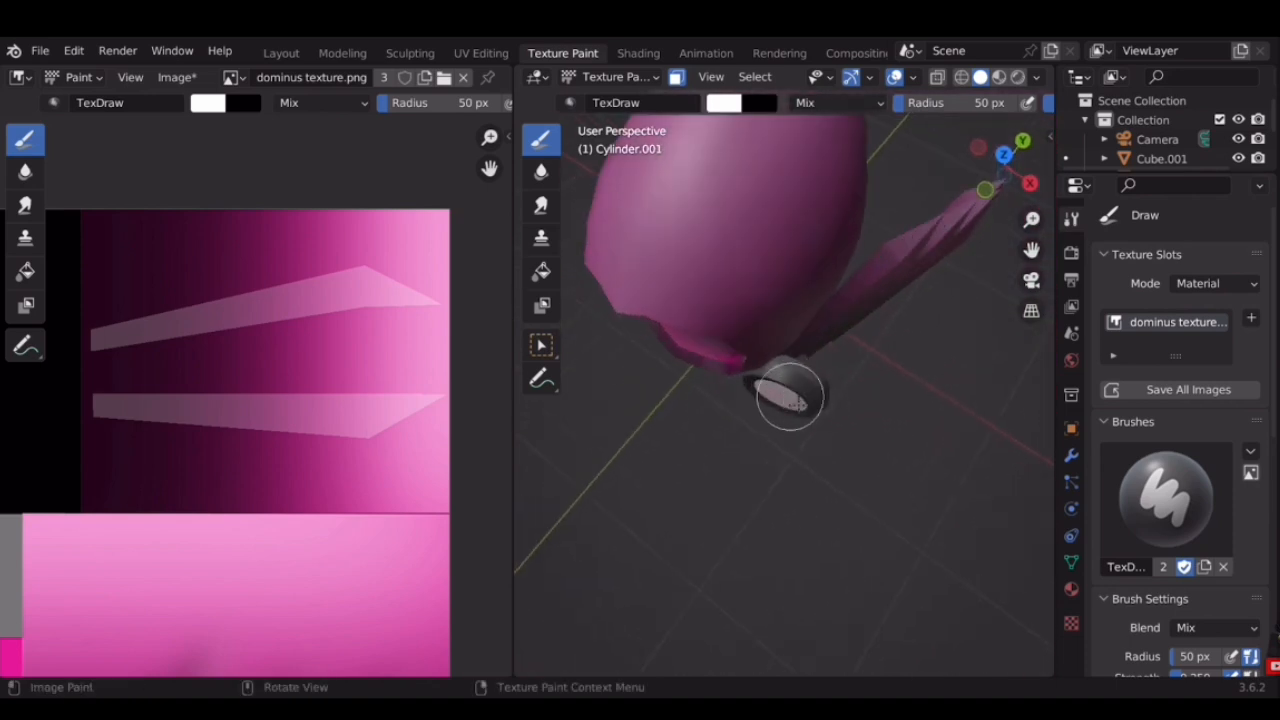
middle_click_drag(782, 375, 795, 378)
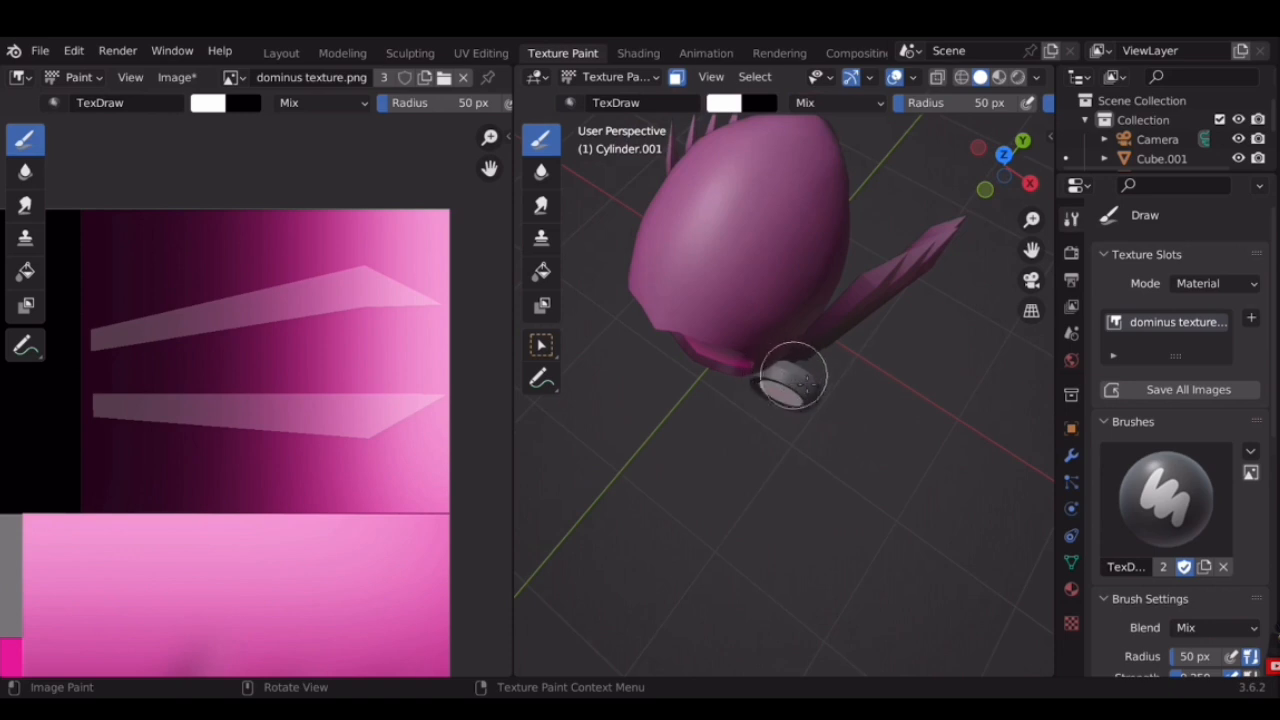
scroll(872, 287, "up", 5)
mouse_move(863, 391)
middle_mouse_down()
mouse_move(872, 287)
mouse_move(869, 310)
middle_mouse_up()
scroll(874, 294, "down", 1)
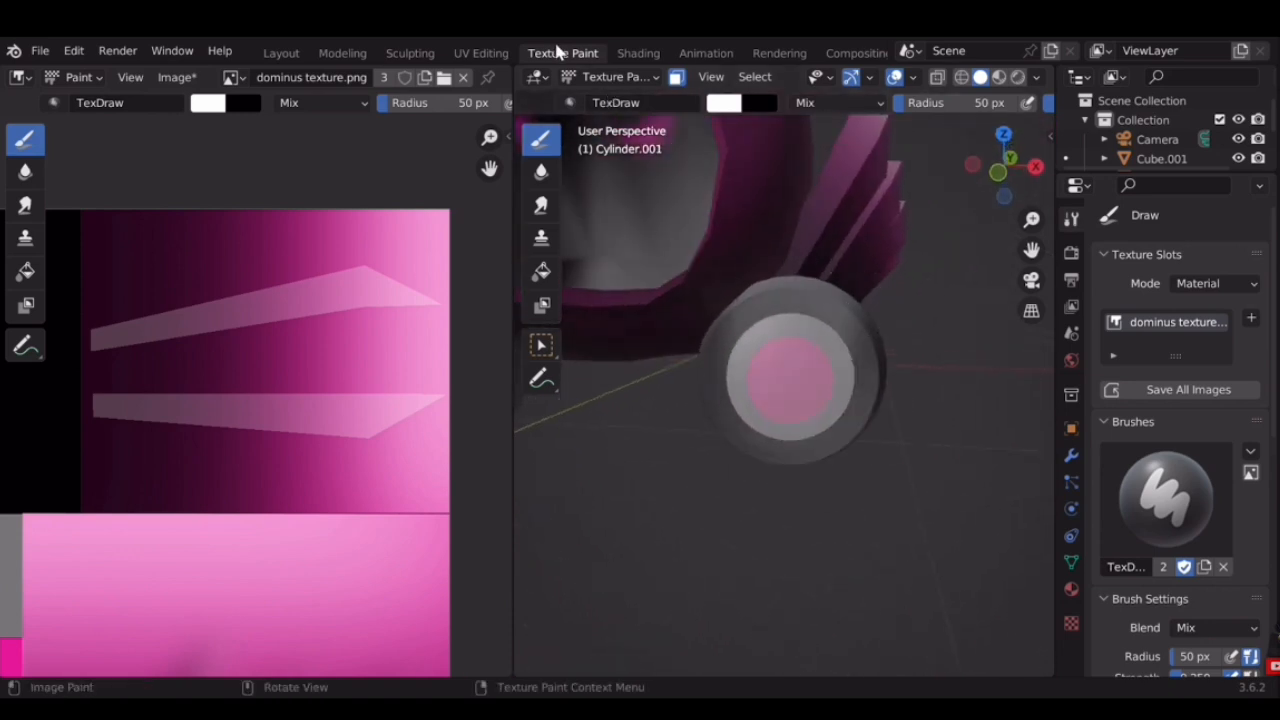
Return to the Modeling workspace, leave Edit Mode on the side disc and examine its painted highlights
left_click(493, 50)
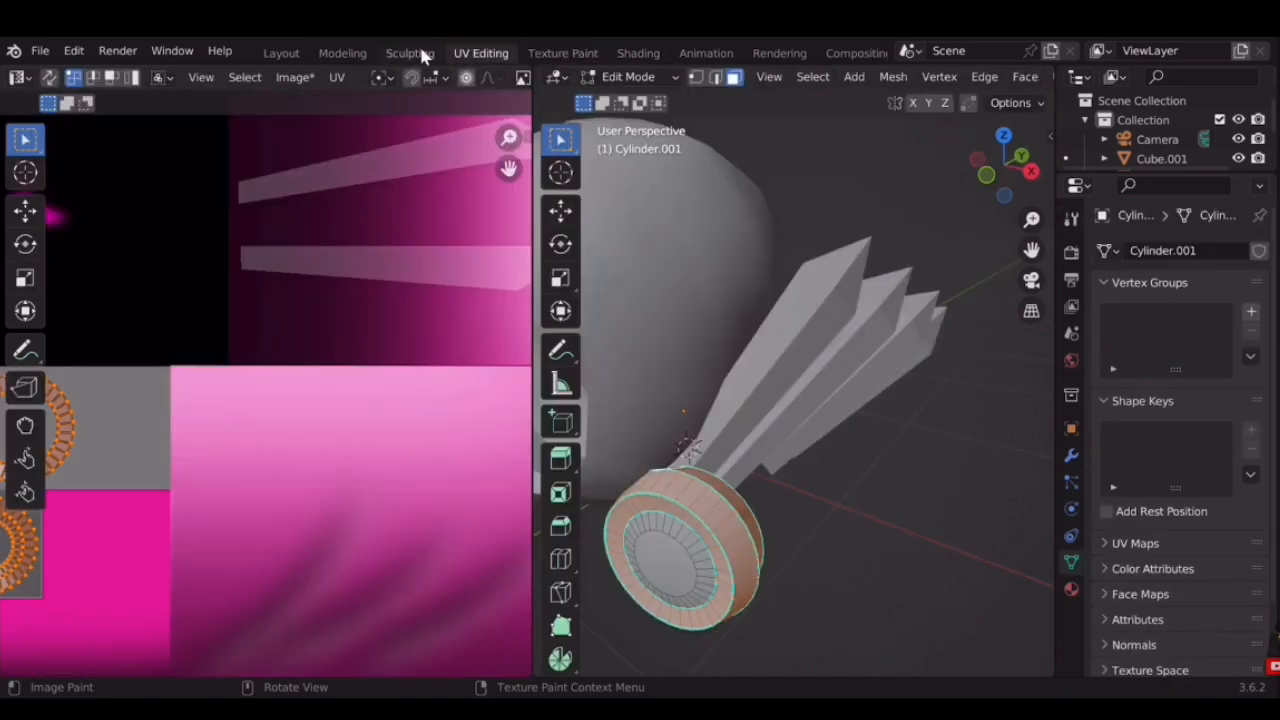
left_click(420, 52)
mouse_move(690, 280)
middle_mouse_down()
mouse_move(718, 273)
mouse_move(700, 265)
middle_mouse_up()
scroll(624, 226, "up", 2)
left_click(343, 53)
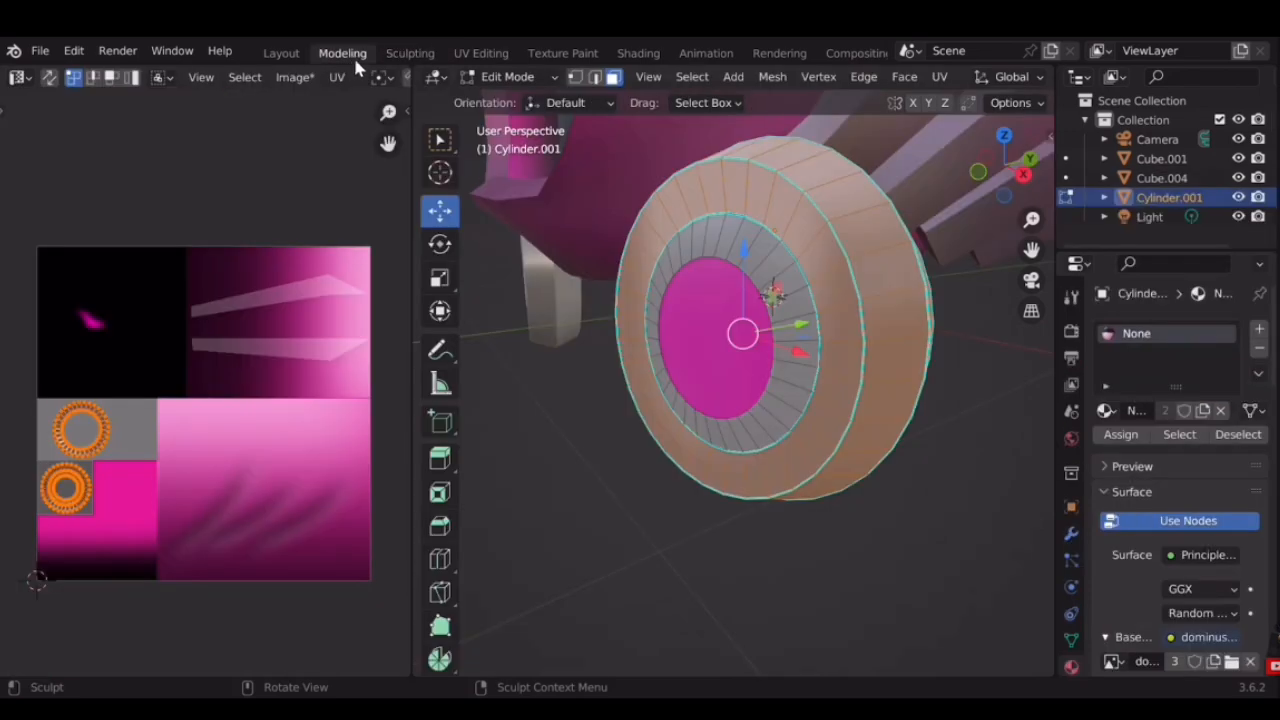
key("Tab")
scroll(983, 497, "down", 4)
middle_click_drag(983, 497, 783, 451)
scroll(811, 417, "up", 4)
Select the hood body Cube.001 and open it in Edit Mode, viewed from behind
left_click(800, 249)
key("Tab")
middle_click_drag(726, 381, 803, 366)
key("Tab")
key("Tab")
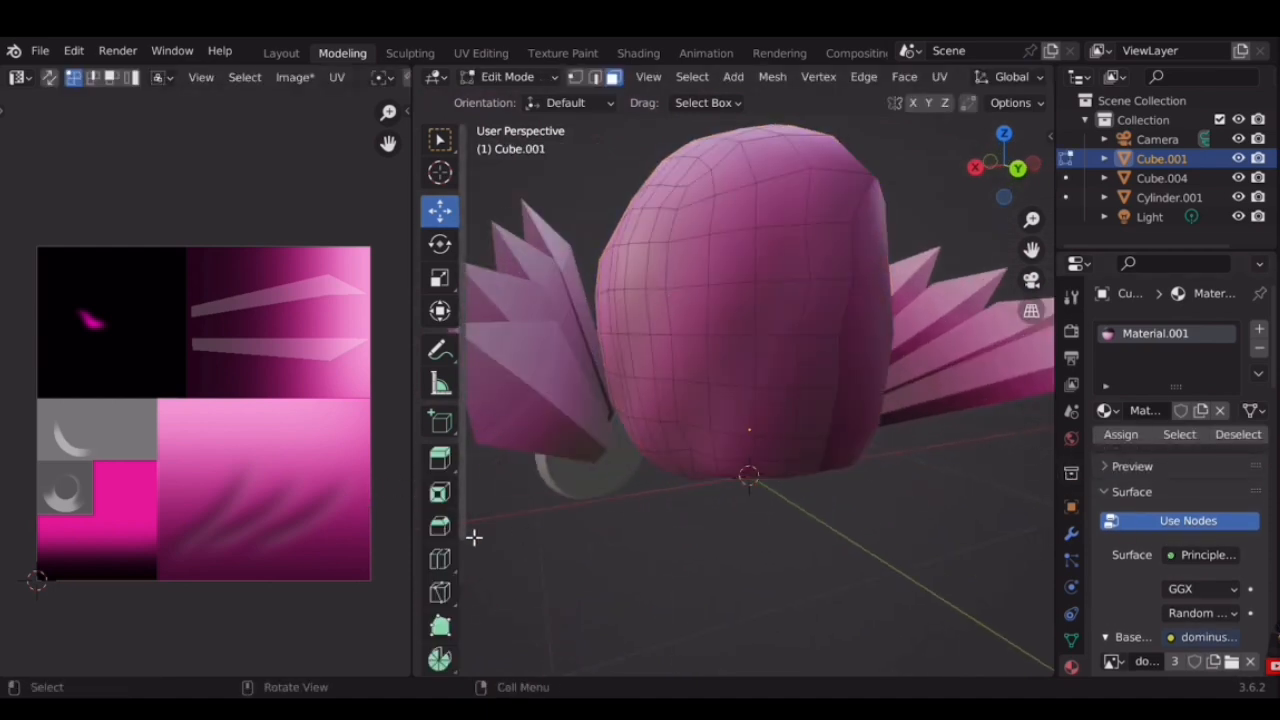
Switch to Texture Paint on the hood and set the brush colour to black
left_click(563, 53)
middle_click_drag(860, 307, 715, 355)
middle_click_drag(919, 404, 800, 366)
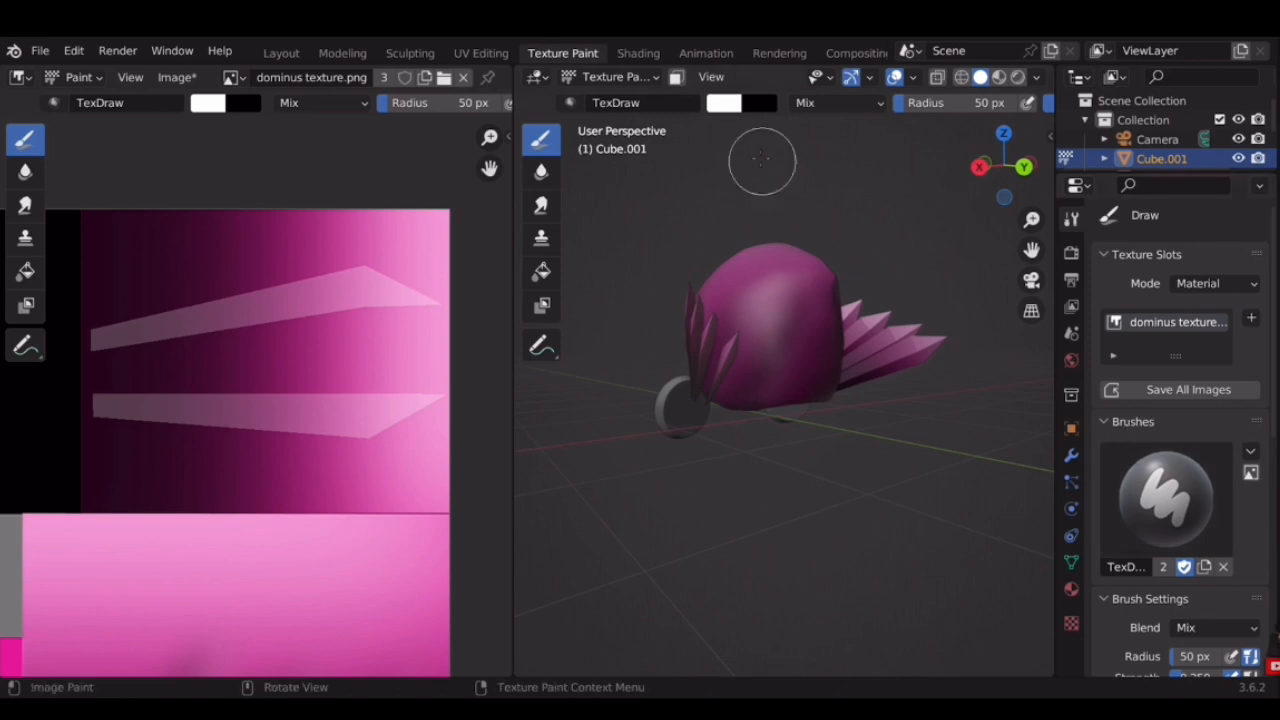
left_click(727, 106)
left_click_drag(872, 195, 872, 265)
Shade the hood's lower back and the edge of its underside with faint black strokes
scroll(773, 447, "down", 3)
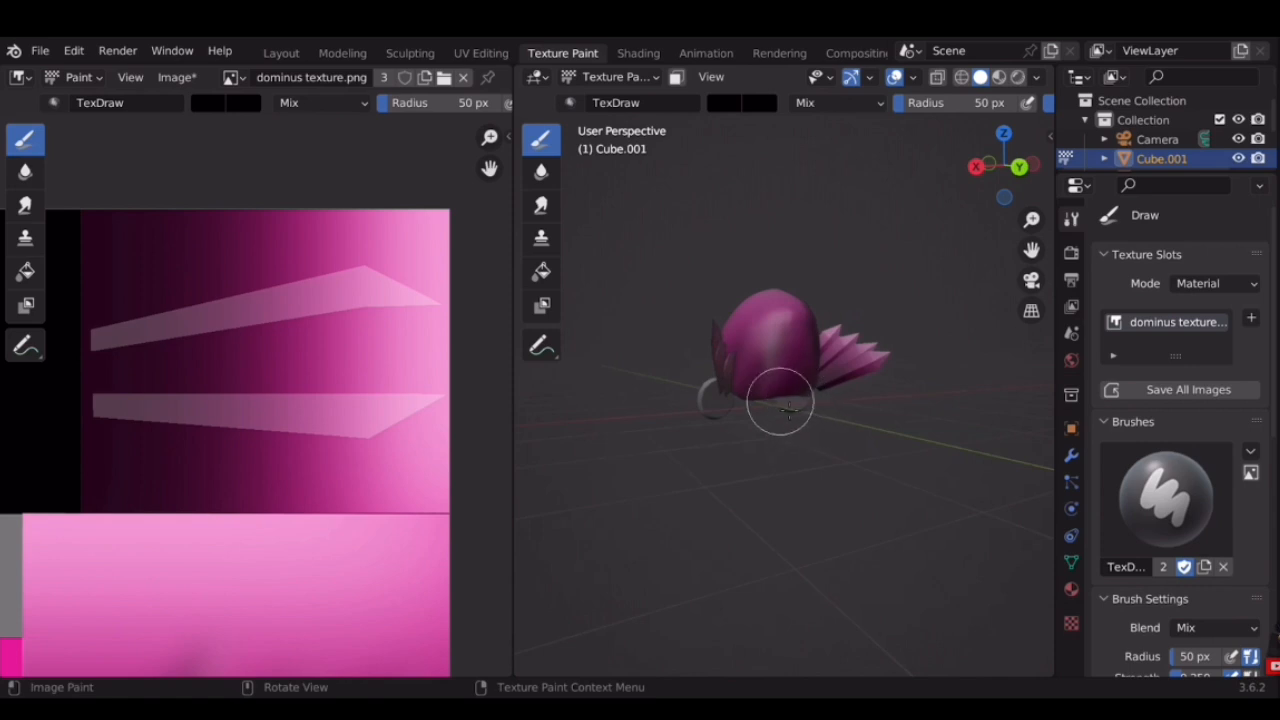
scroll(848, 426, "up", 2)
scroll(848, 426, "down", 3)
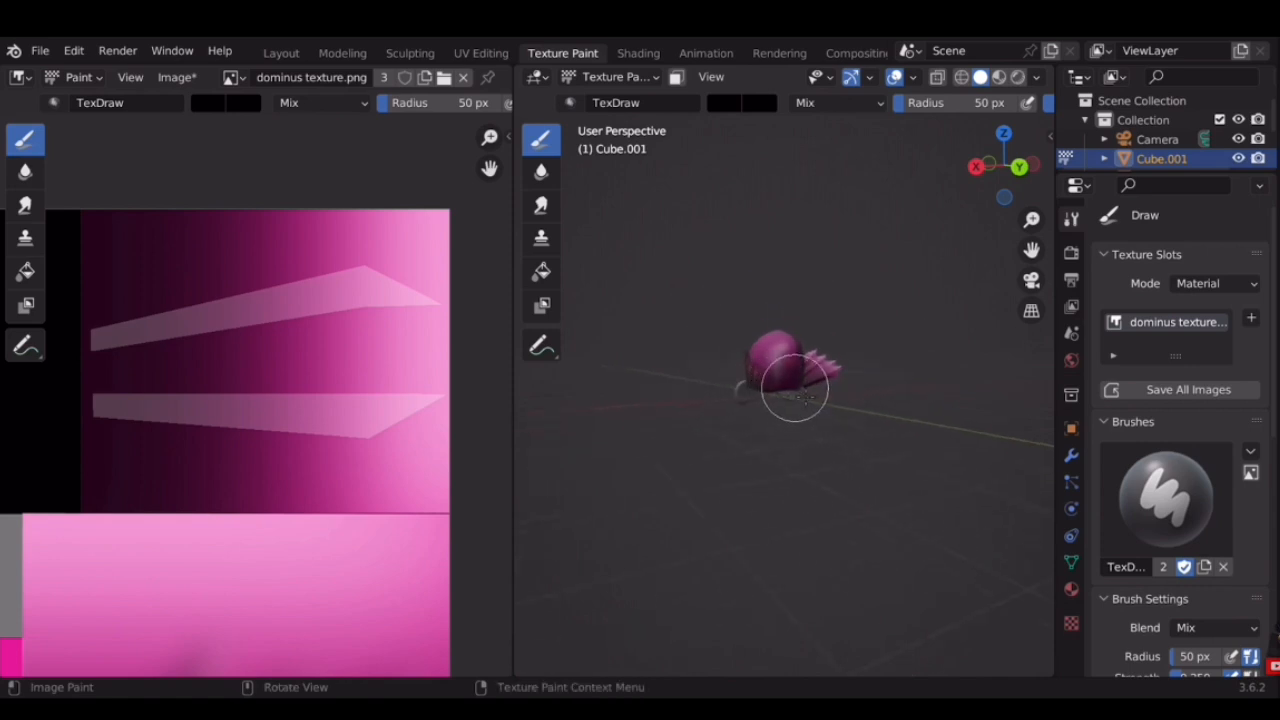
scroll(933, 406, "up", 3)
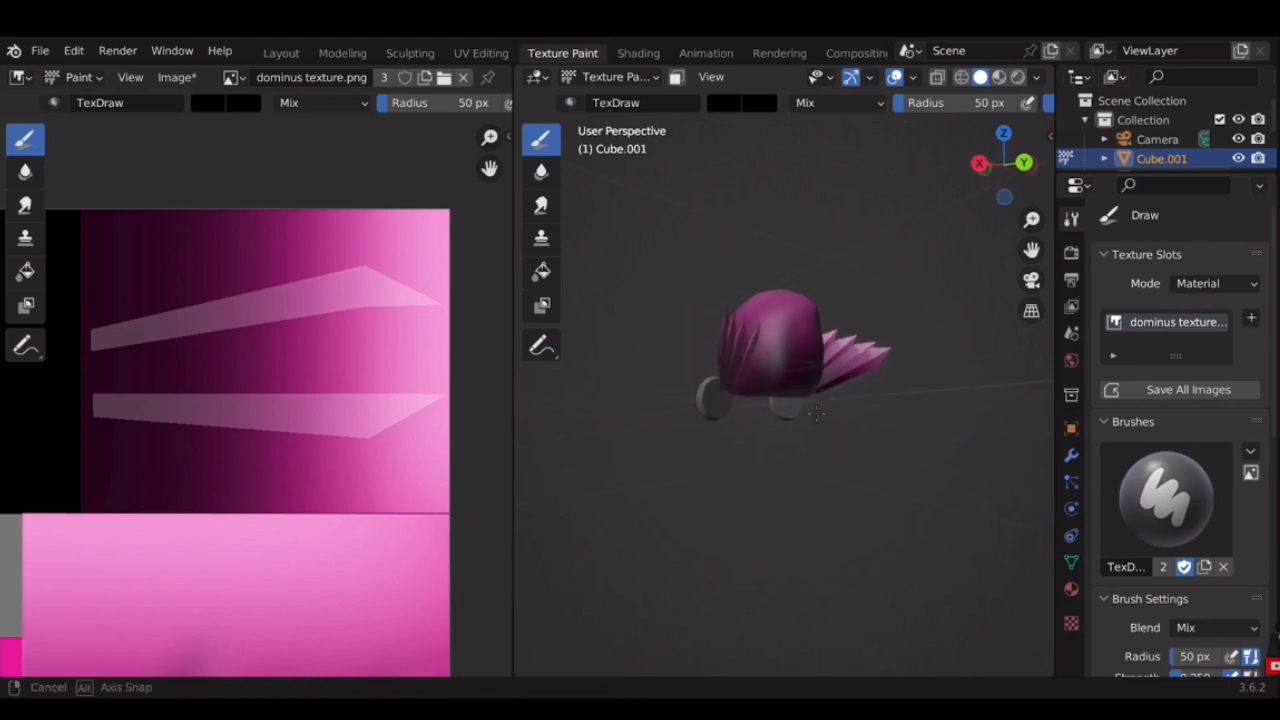
middle_click_drag(826, 437, 783, 326)
scroll(786, 426, "up", 3)
middle_click_drag(786, 426, 794, 363)
scroll(803, 366, "down", 3)
scroll(794, 363, "up", 1)
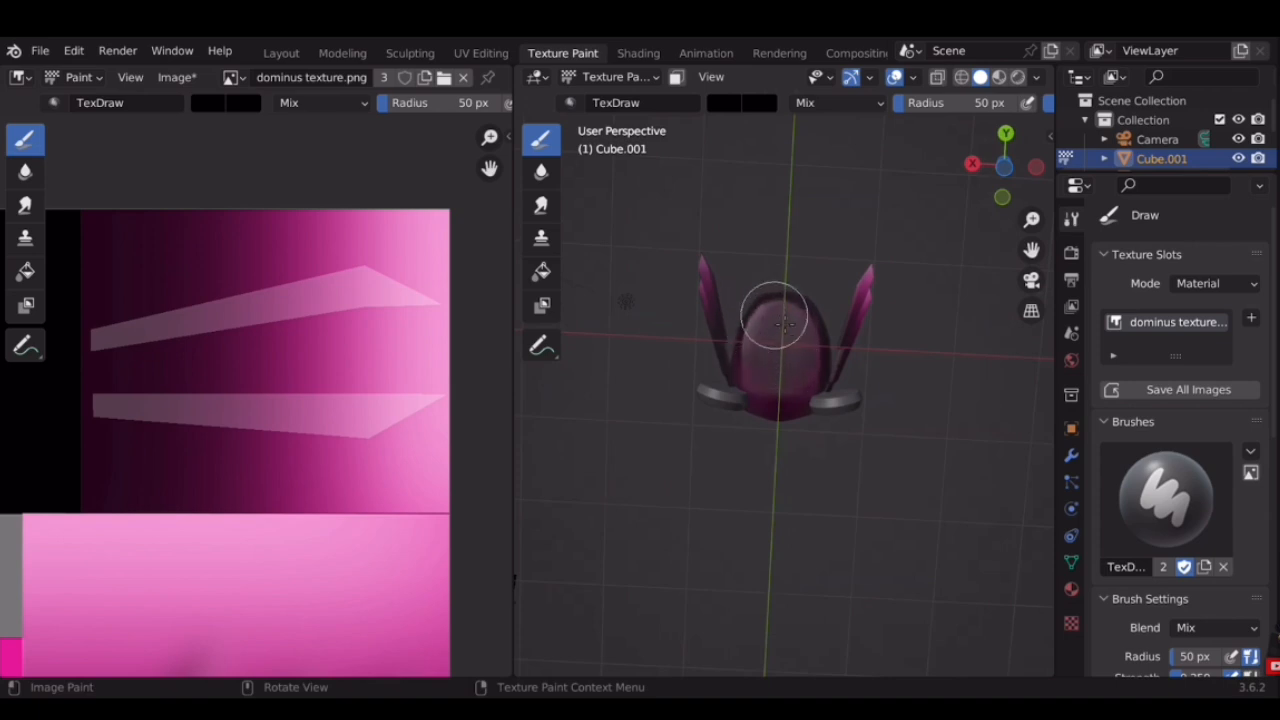
Darken the rest of the hood's underside and its lower side edges with more black strokes
middle_click_drag(761, 385, 808, 440)
scroll(850, 490, "up", 3)
middle_click_drag(826, 372, 792, 320)
scroll(792, 320, "down", 1)
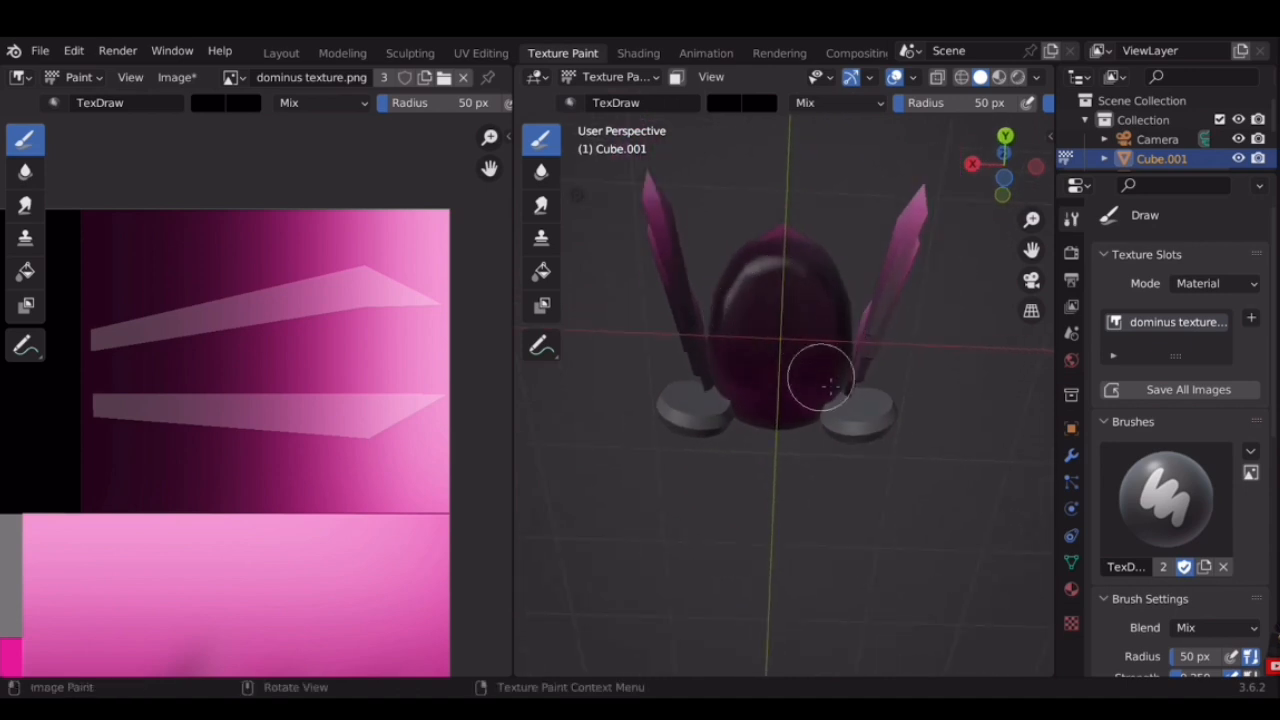
middle_click_drag(817, 362, 800, 292)
scroll(806, 394, "up", 2)
middle_click_drag(806, 394, 826, 387)
scroll(838, 448, "up", 3)
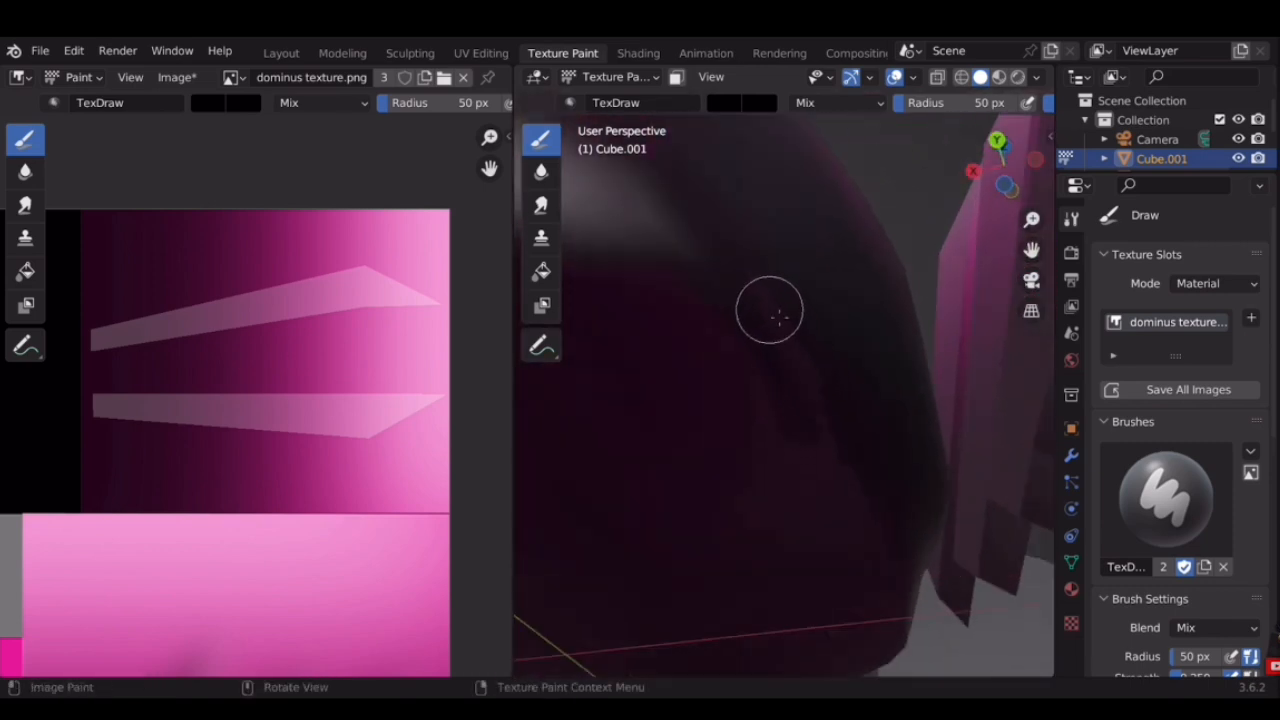
middle_click_drag(880, 444, 755, 344)
scroll(895, 455, "down", 5)
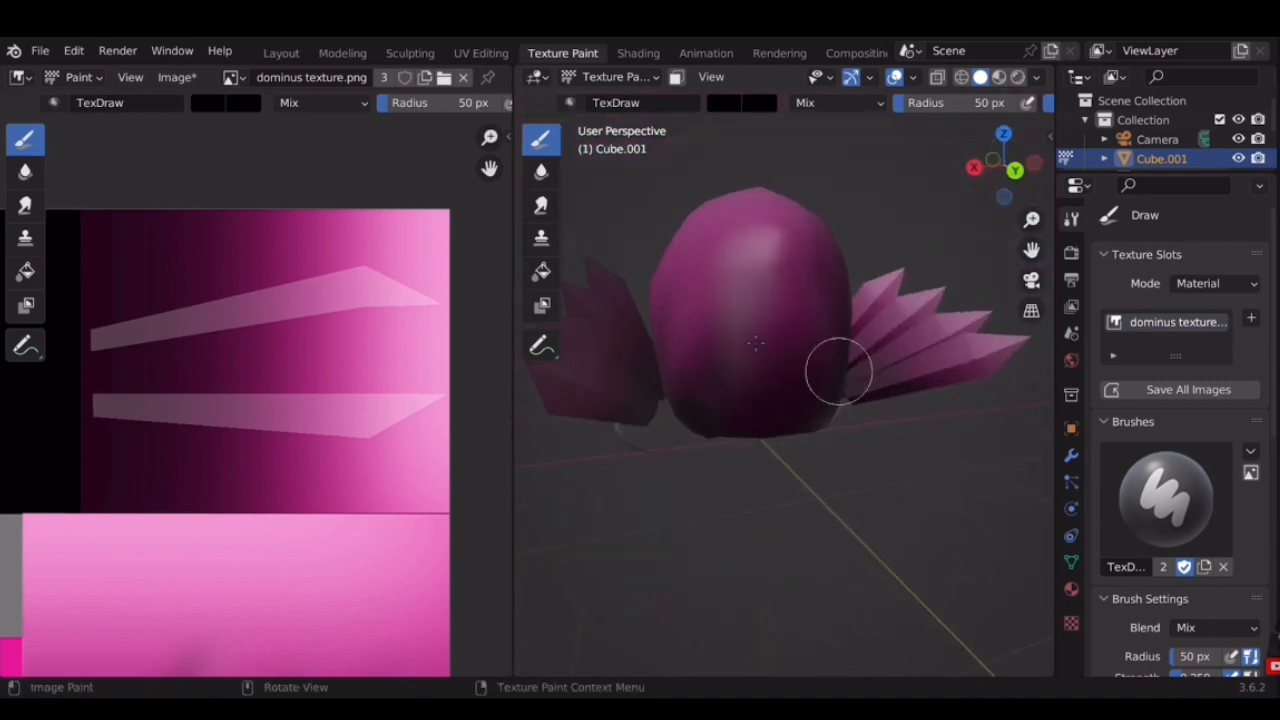
Return to the Modeling workspace and open the hood in Edit Mode, facing its front opening
left_click(412, 53)
left_click(348, 54)
middle_click_drag(832, 383, 783, 375)
middle_click_drag(770, 478, 797, 346)
key("Tab")
scroll(772, 297, "up", 2)
Select the strip of front rim faces around one half of the hood opening, from top centre to bottom centre
left_click(729, 191)
left_click(850, 205, "shift")
left_click(908, 245, "shift")
left_click(912, 295, "shift")
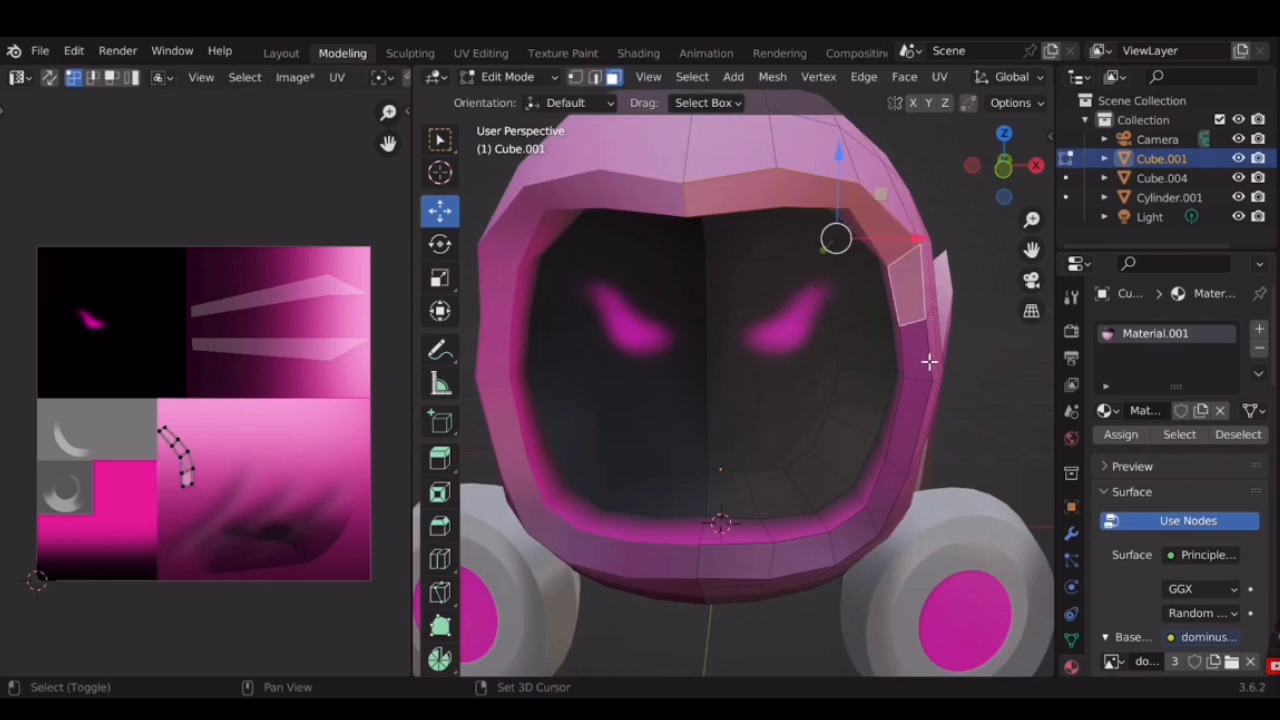
left_click(928, 405, "shift")
left_click(885, 505, "shift")
left_click(840, 545, "shift")
left_click(814, 554, "shift")
left_click(733, 566, "shift")
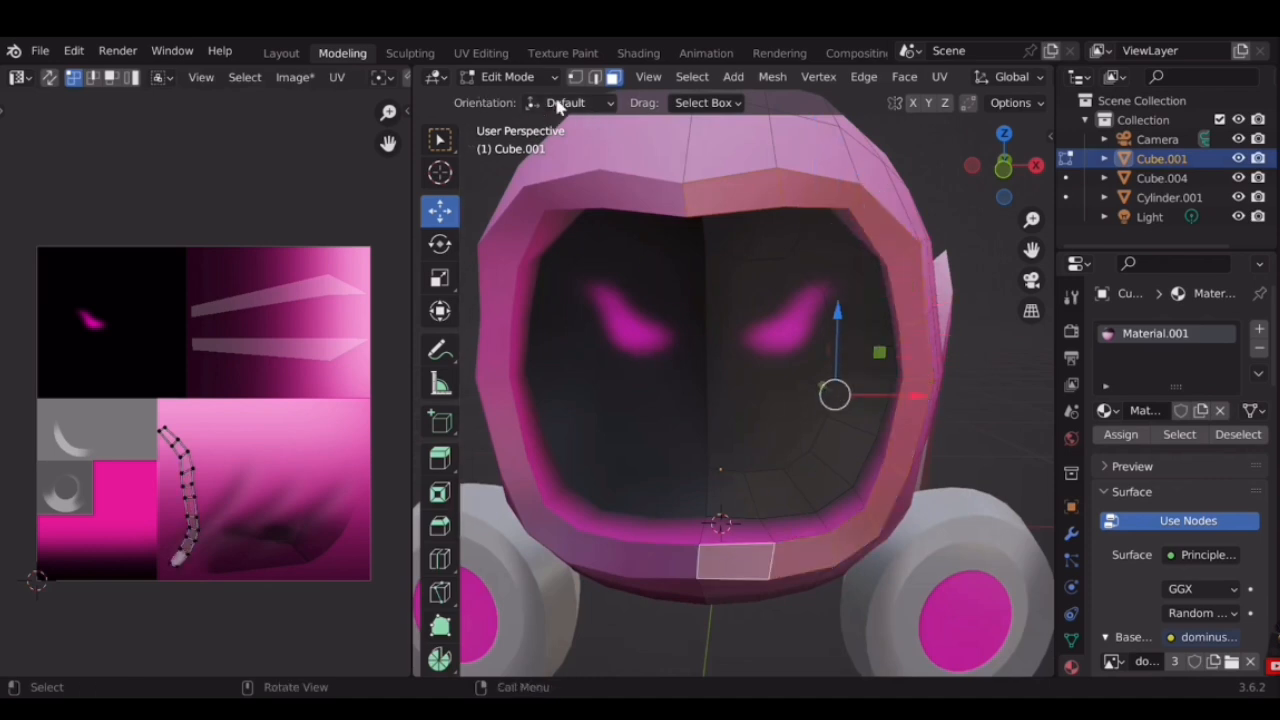
Switch to Texture Paint and set the brush colour to white
left_click(562, 52)
left_click(725, 103)
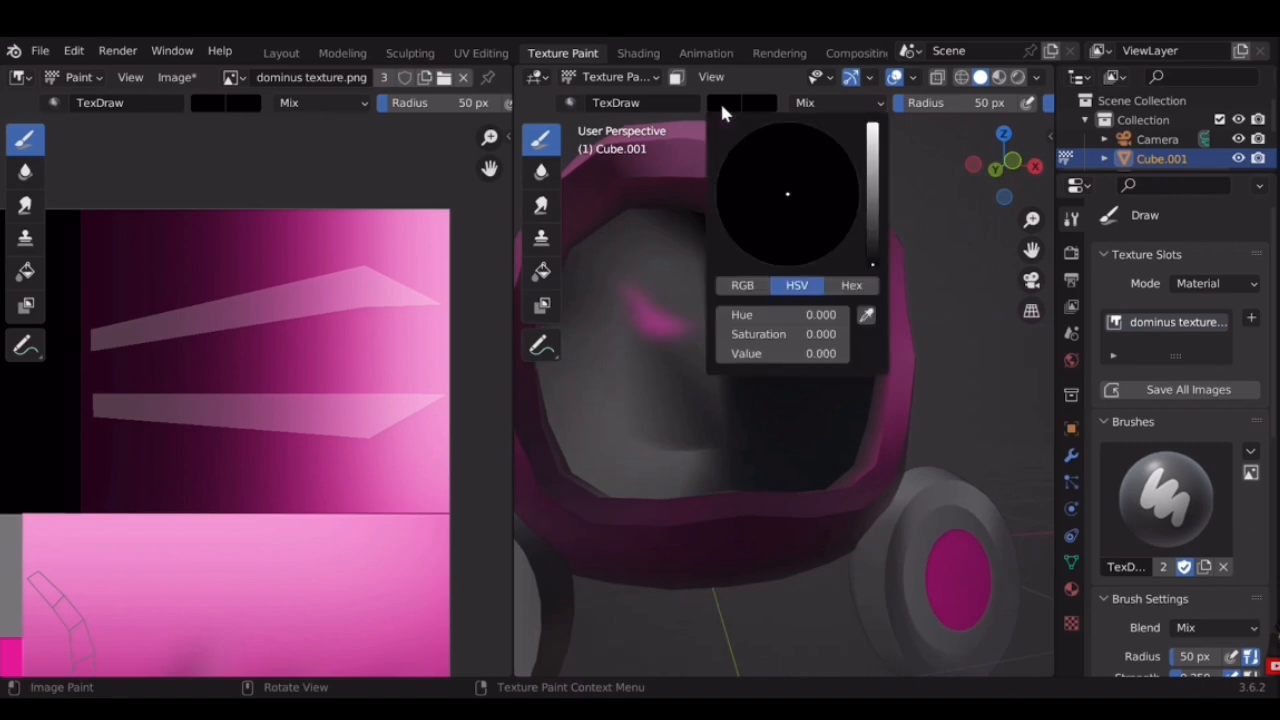
left_click_drag(872, 200, 872, 124)
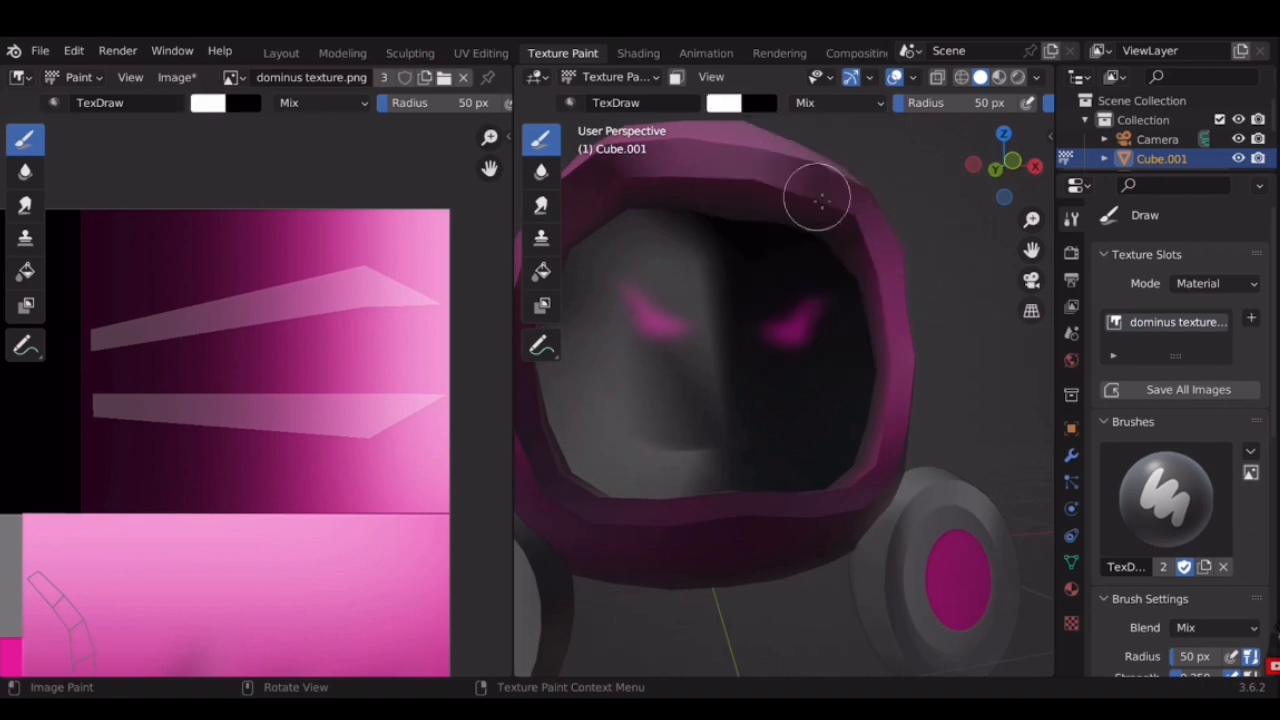
Try to paint a white highlight along the hood's front rim without face masking, and undo the stroke
mouse_move(870, 242)
left_mouse_down()
mouse_move(900, 409)
mouse_move(743, 509)
left_mouse_up()
mouse_move(920, 354)
middle_mouse_down()
mouse_move(917, 409)
mouse_move(912, 355)
mouse_move(895, 350)
middle_mouse_up()
key("ctrl+z")
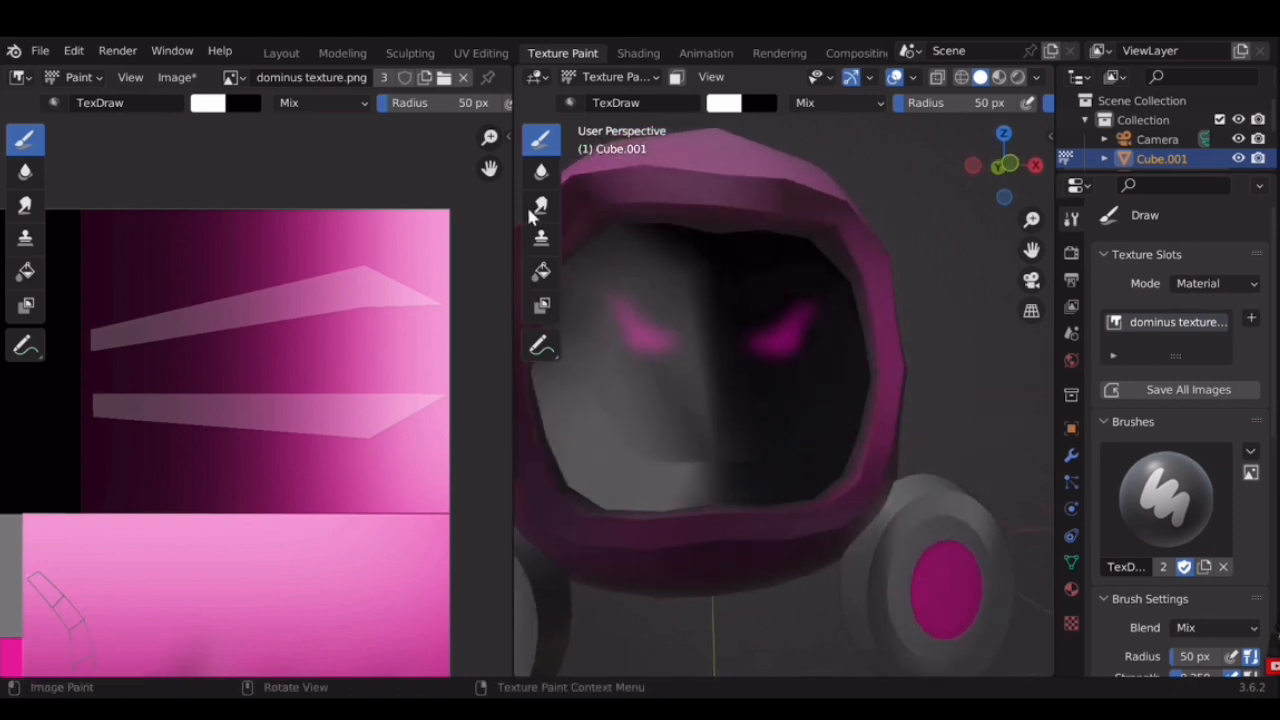
Enable face-selection masking on the hood and examine the rim strip's place on the texture image
left_click(676, 77)
scroll(792, 192, "up", 2)
mouse_move(820, 209)
middle_mouse_down()
mouse_move(909, 449)
mouse_move(863, 323)
mouse_move(888, 305)
mouse_move(867, 345)
mouse_move(820, 374)
mouse_move(866, 251)
middle_mouse_up()
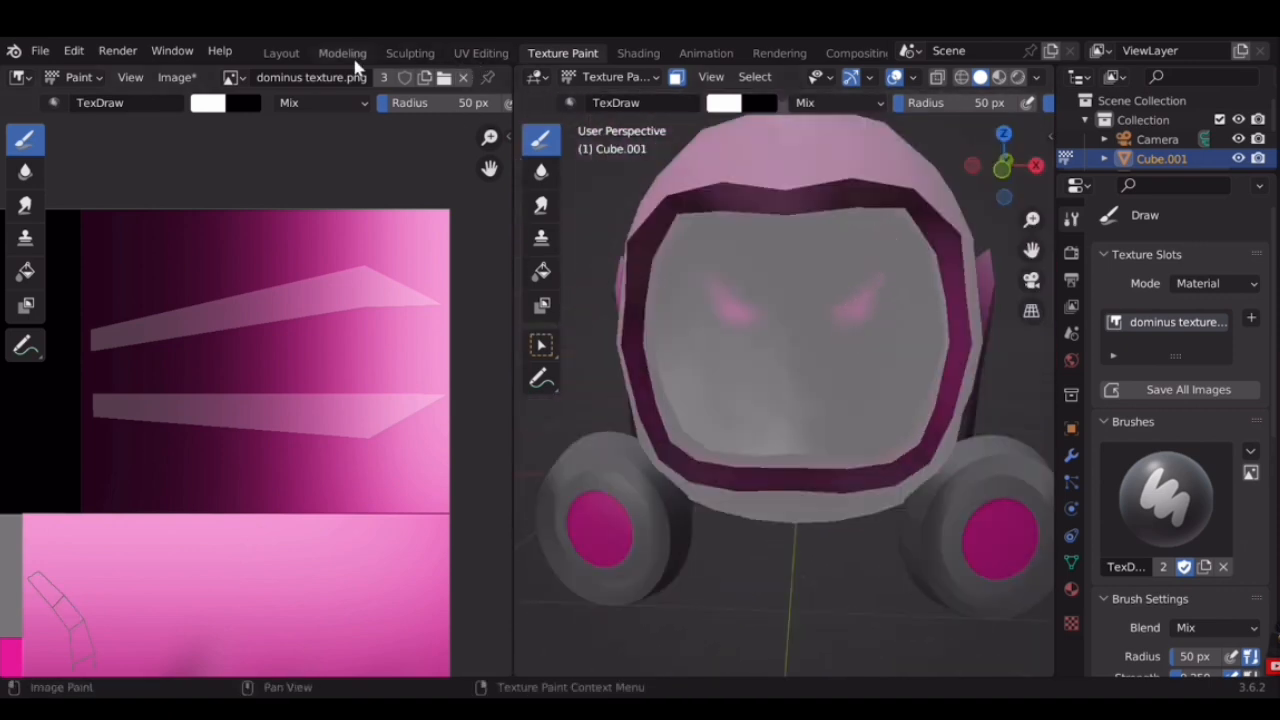
scroll(372, 355, "down", 1)
middle_click_drag(347, 365, 425, 190)
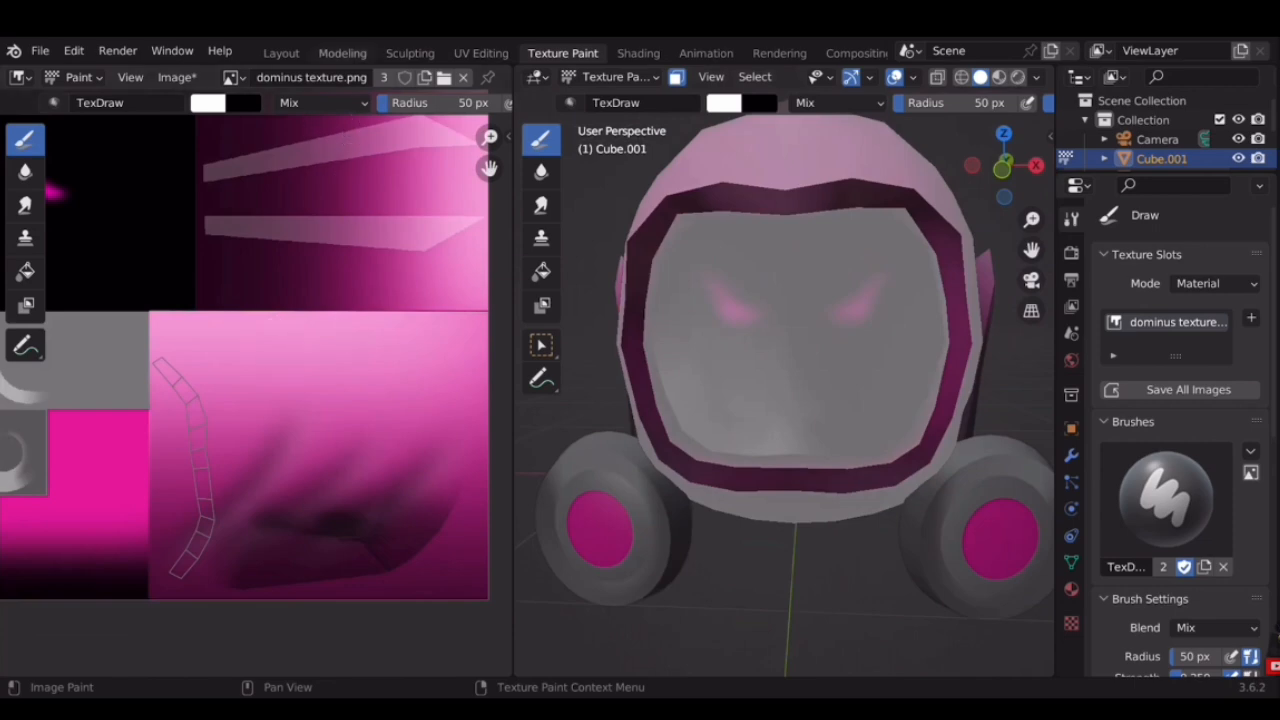
Return to the Modeling workspace and bring the rim strip's UVs into view
left_click(410, 53)
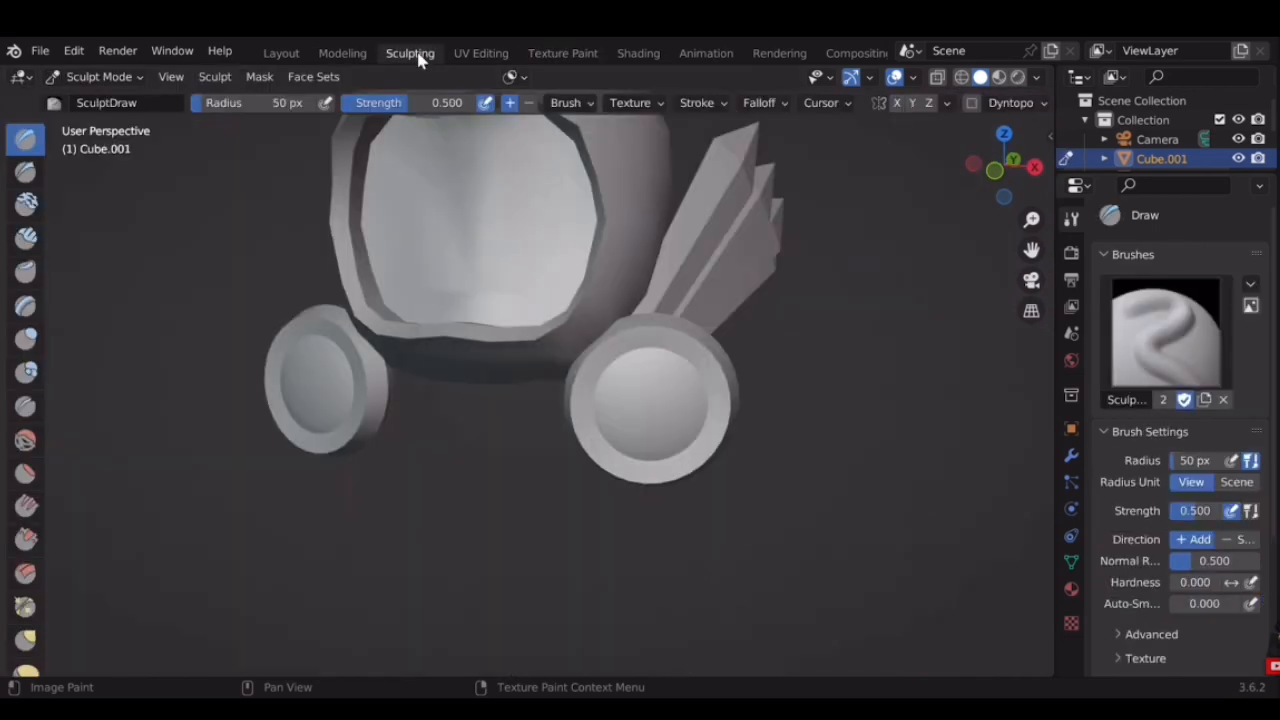
left_click(328, 53)
scroll(219, 469, "up", 1)
middle_click_drag(219, 469, 184, 387)
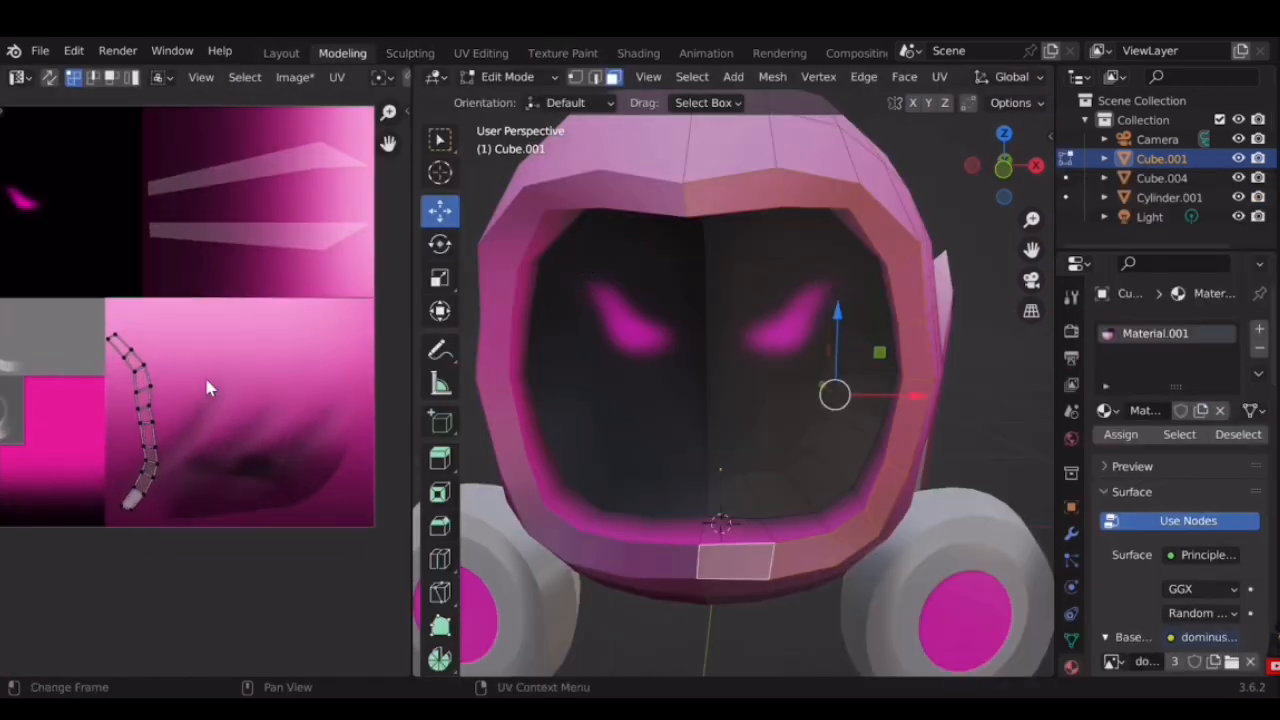
Select the linked hood faces to compare their UVs with the rim strip, and undo that selection
key("l")
scroll(126, 420, "up", 3)
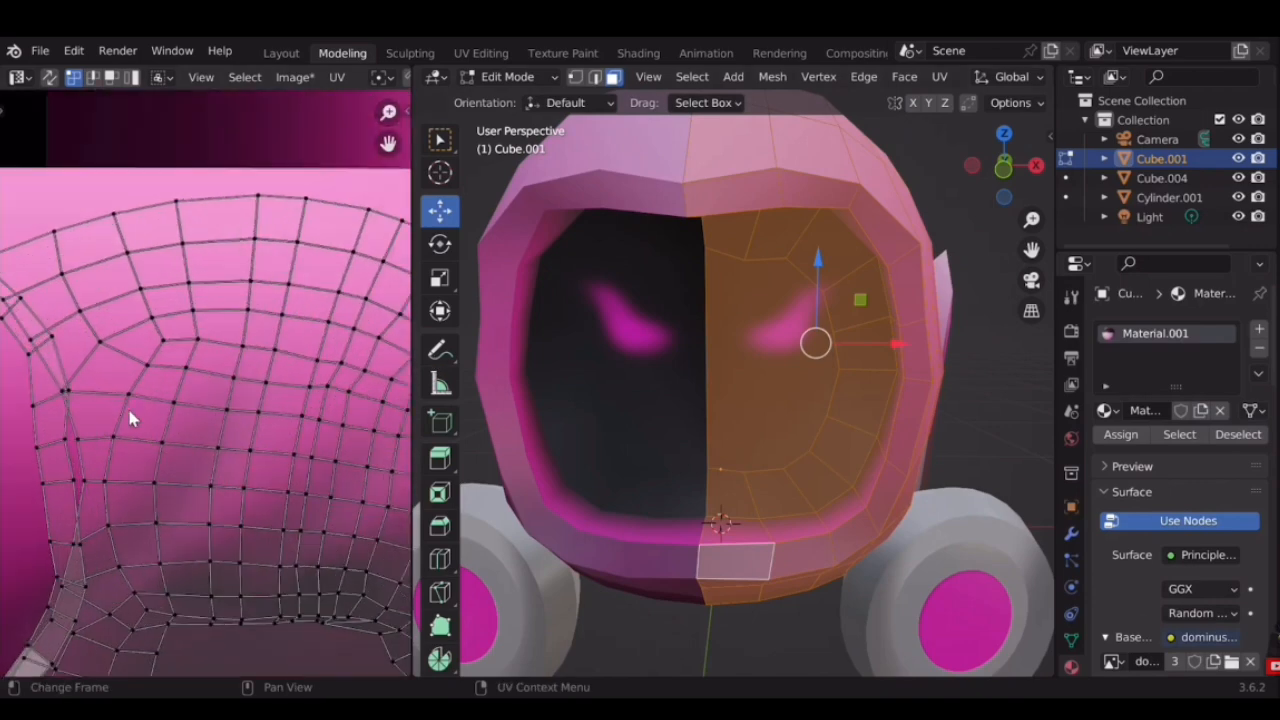
middle_click_drag(126, 420, 258, 341)
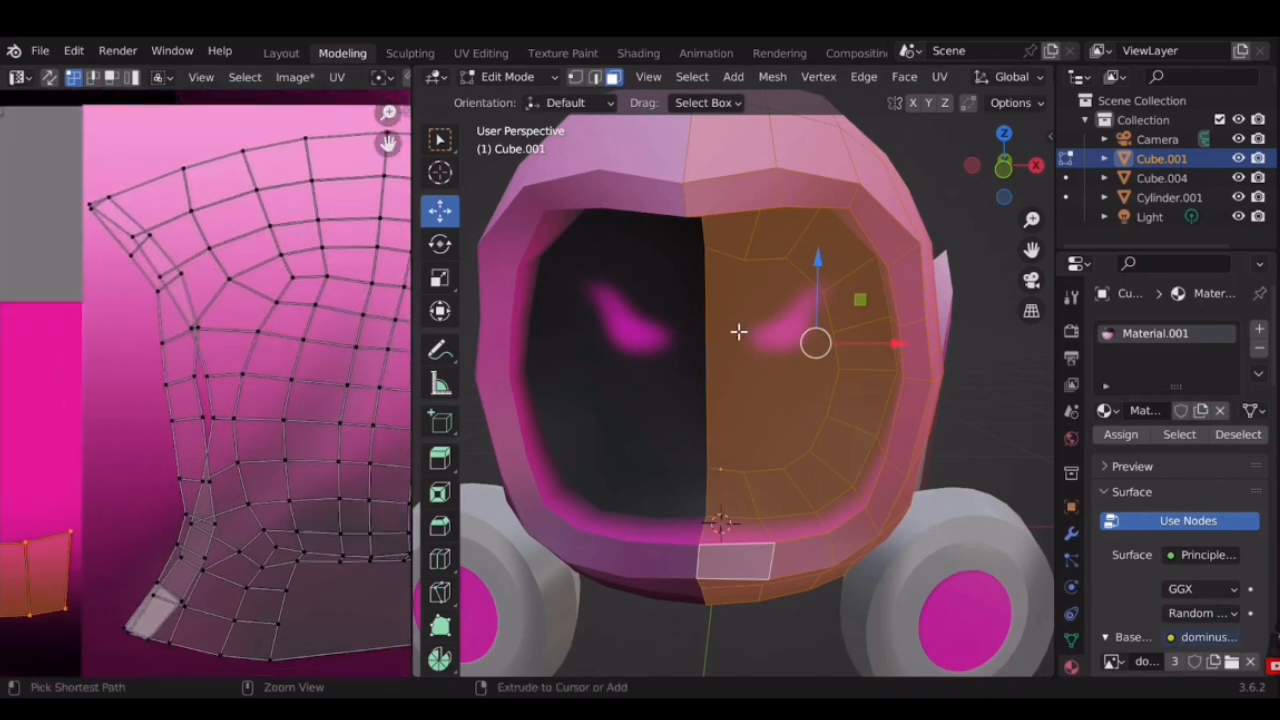
key("ctrl+z")
Scale down the rim strip's UVs and move them clear of the surrounding hood UVs, within the pink gradient
key("a")
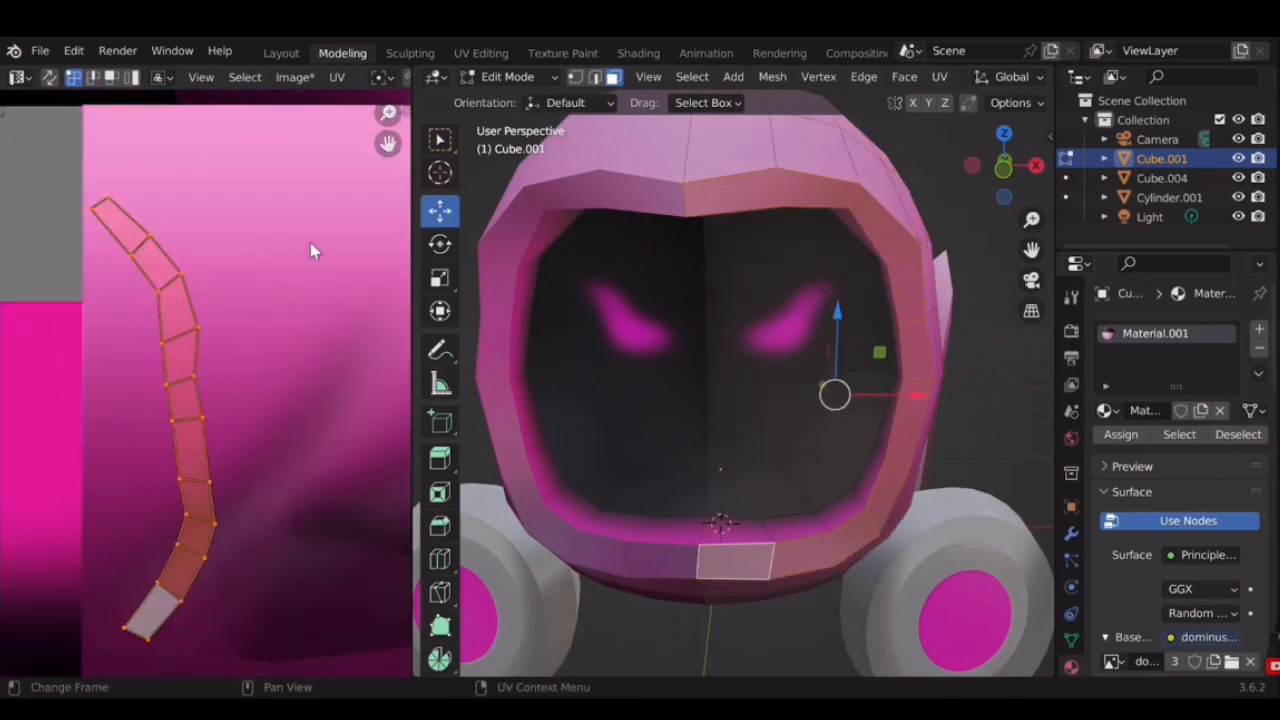
key("s")
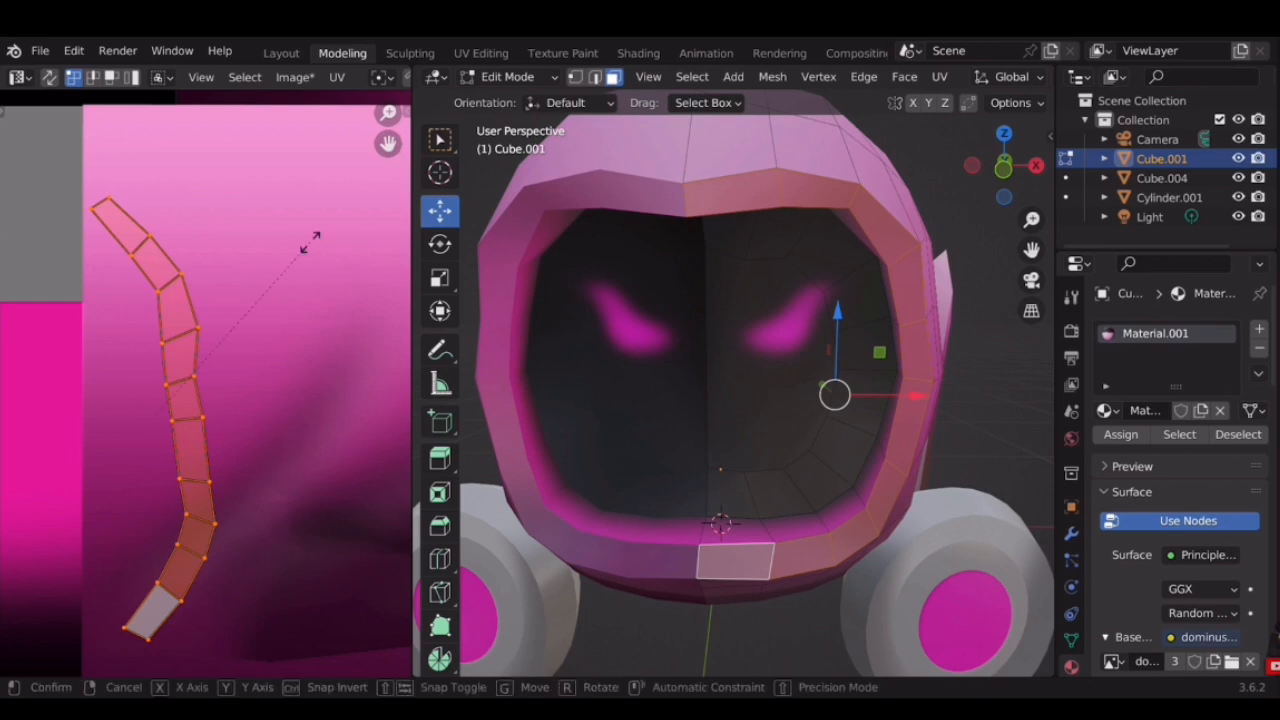
left_click(278, 270)
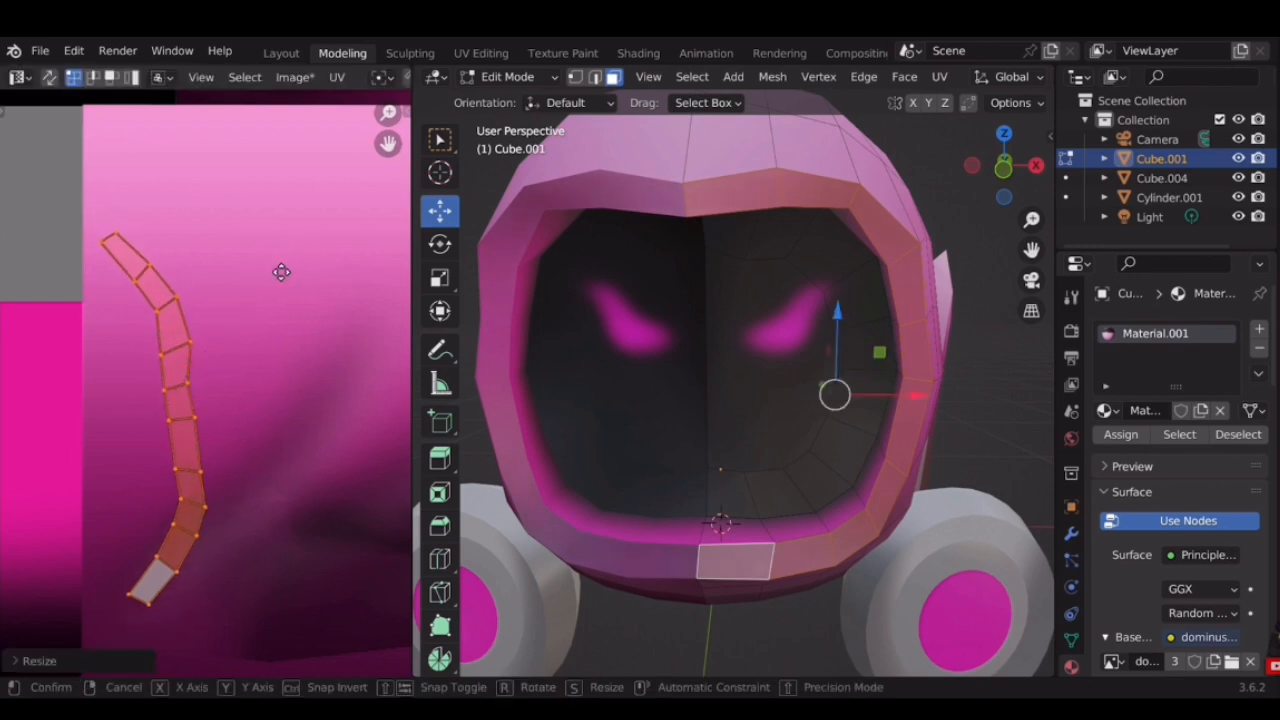
key("g")
left_click(268, 270)
Check the moved rim strip against the linked hood UVs, restore the strip selection and switch to Texture Paint
key("l")
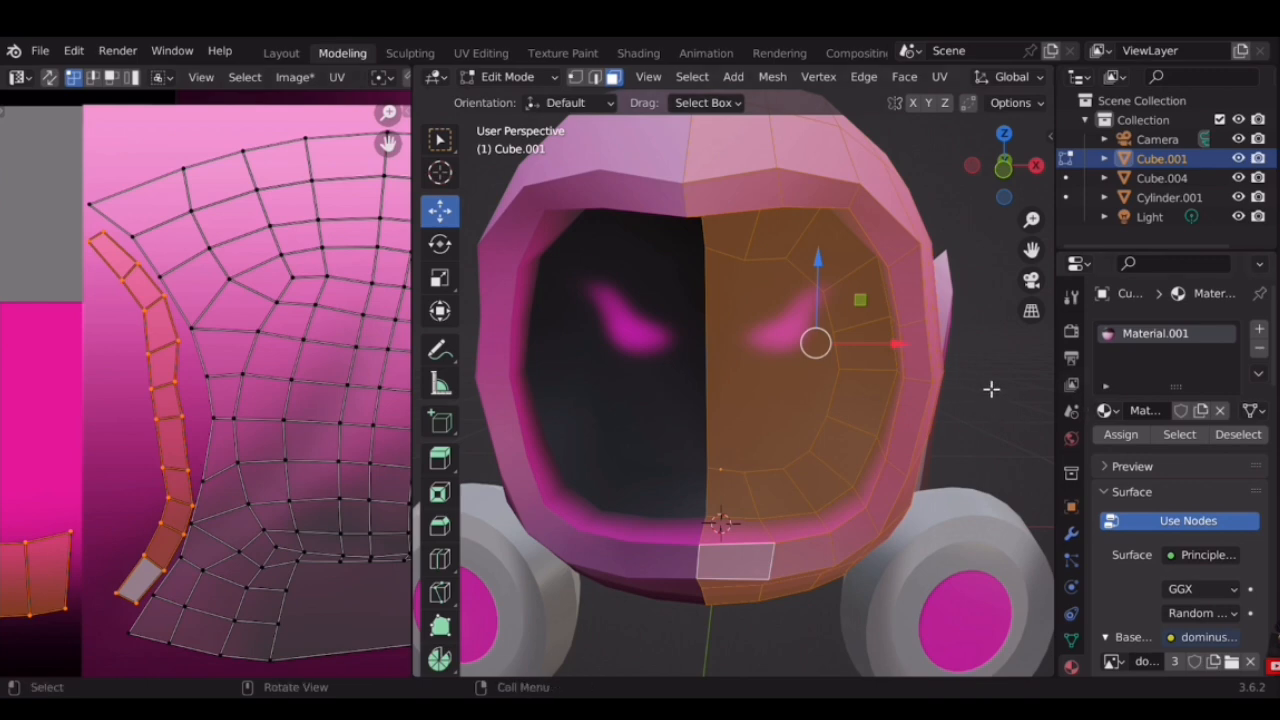
key("ctrl+z")
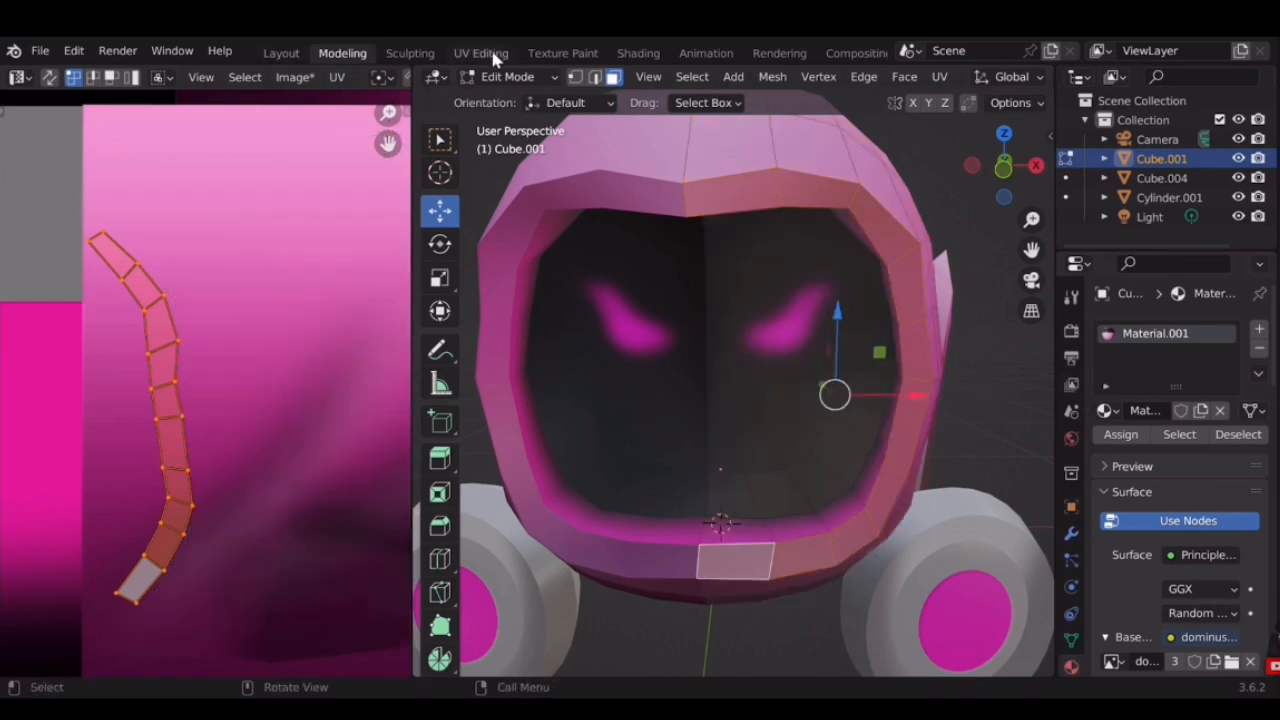
left_click(563, 56)
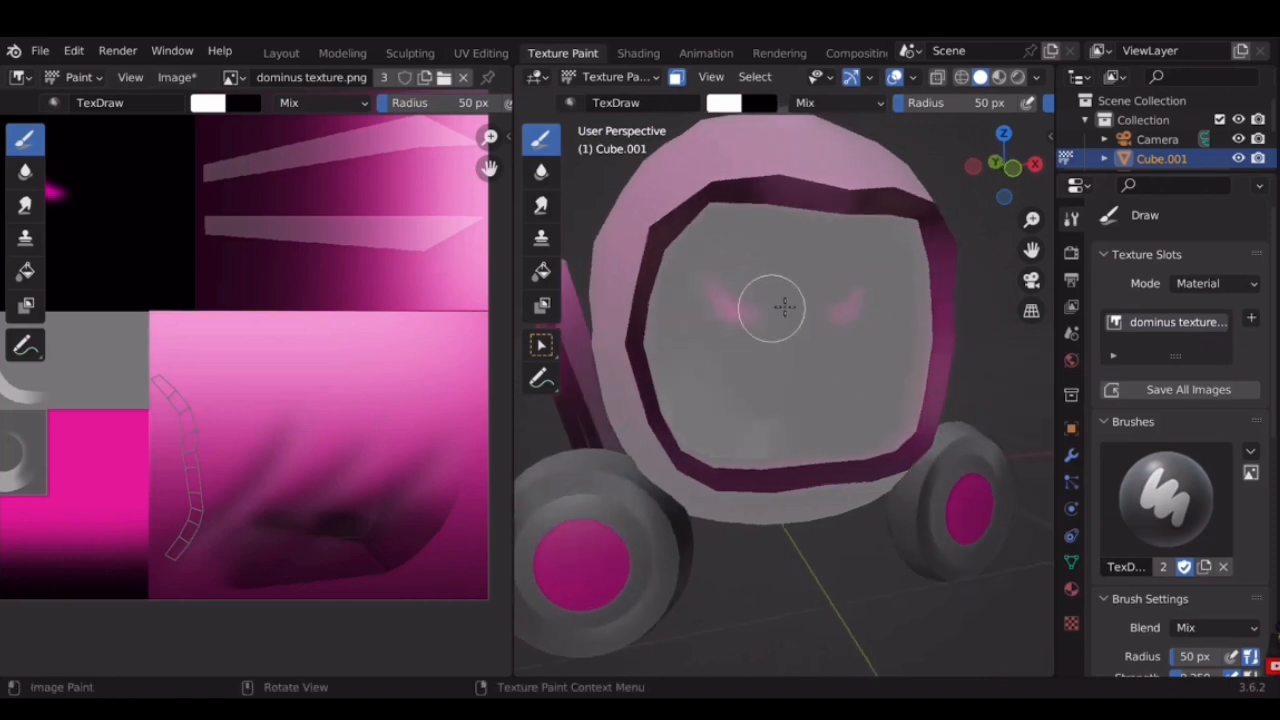
Try painting white highlights over the rim strip around the hood opening
scroll(800, 280, "up", 3)
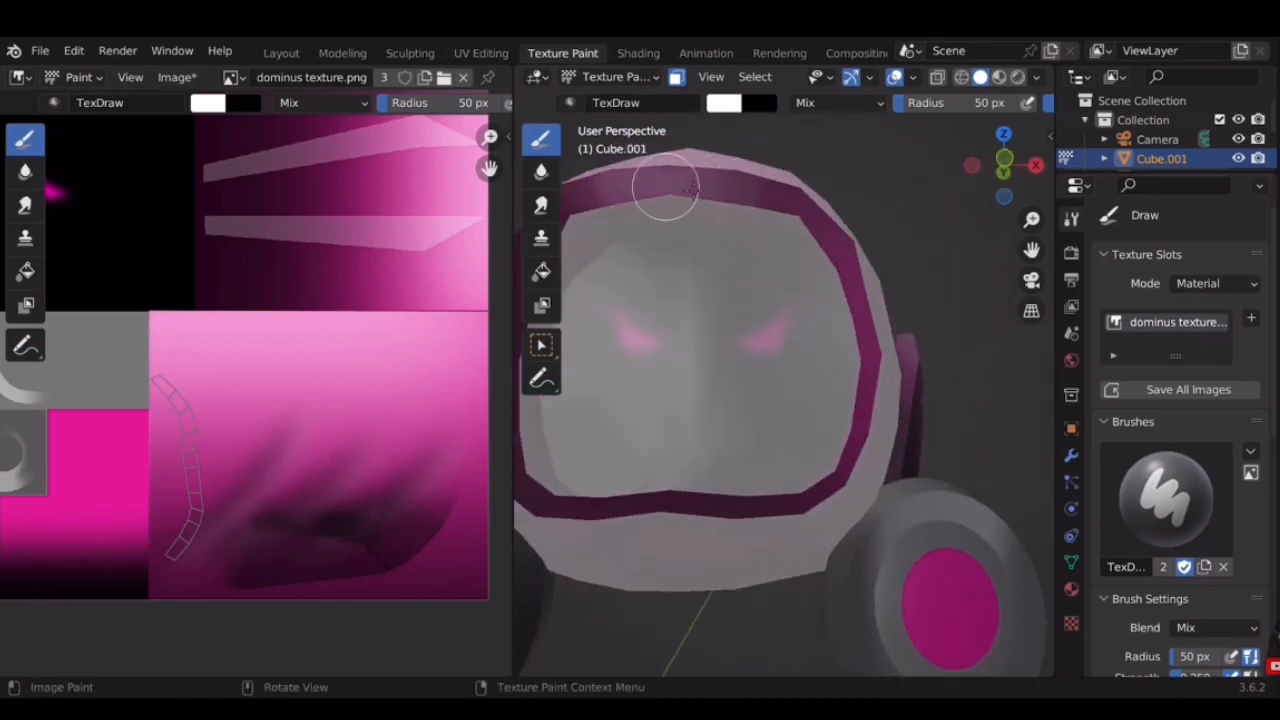
mouse_move(871, 357)
middle_mouse_down()
mouse_move(884, 414)
mouse_move(829, 434)
mouse_move(886, 306)
mouse_move(908, 324)
mouse_move(900, 357)
mouse_move(857, 266)
mouse_move(831, 271)
mouse_move(745, 238)
middle_mouse_up()
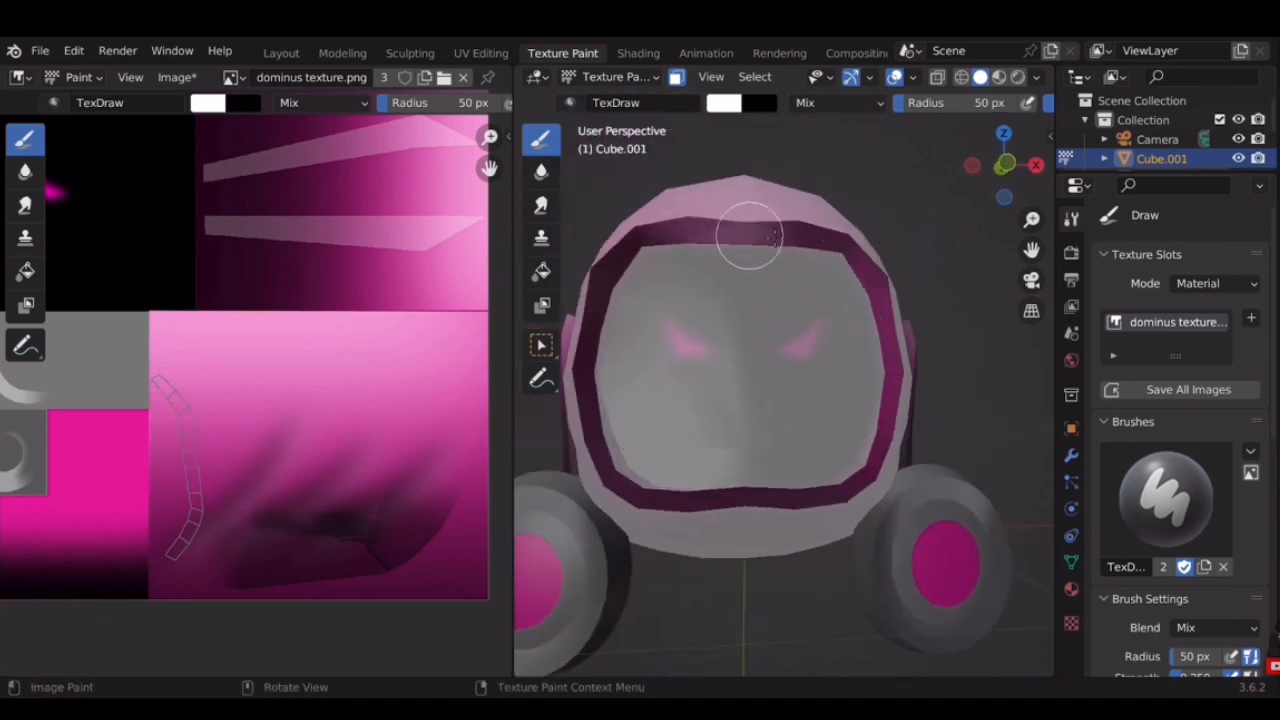
left_click_drag(863, 254, 884, 343)
mouse_move(885, 437)
left_mouse_down()
mouse_move(866, 486)
mouse_move(853, 465)
left_mouse_up()
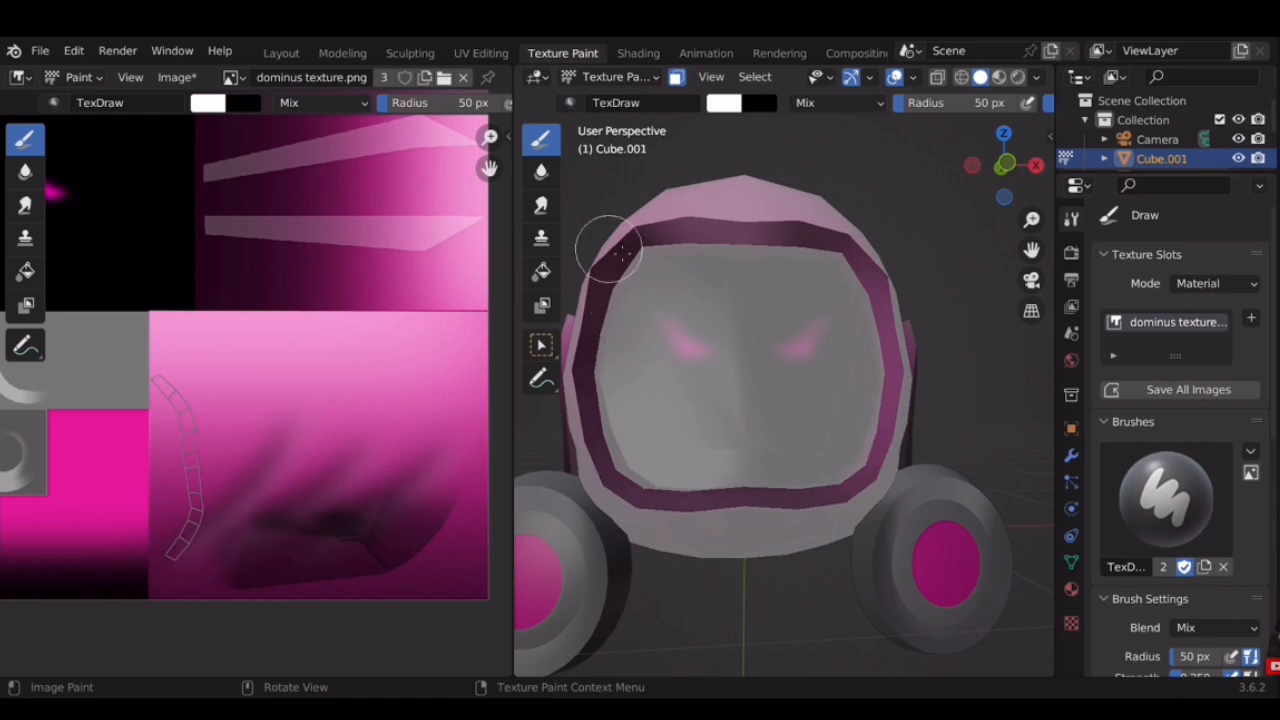
mouse_move(980, 457)
middle_mouse_down()
mouse_move(875, 268)
mouse_move(749, 229)
middle_mouse_up()
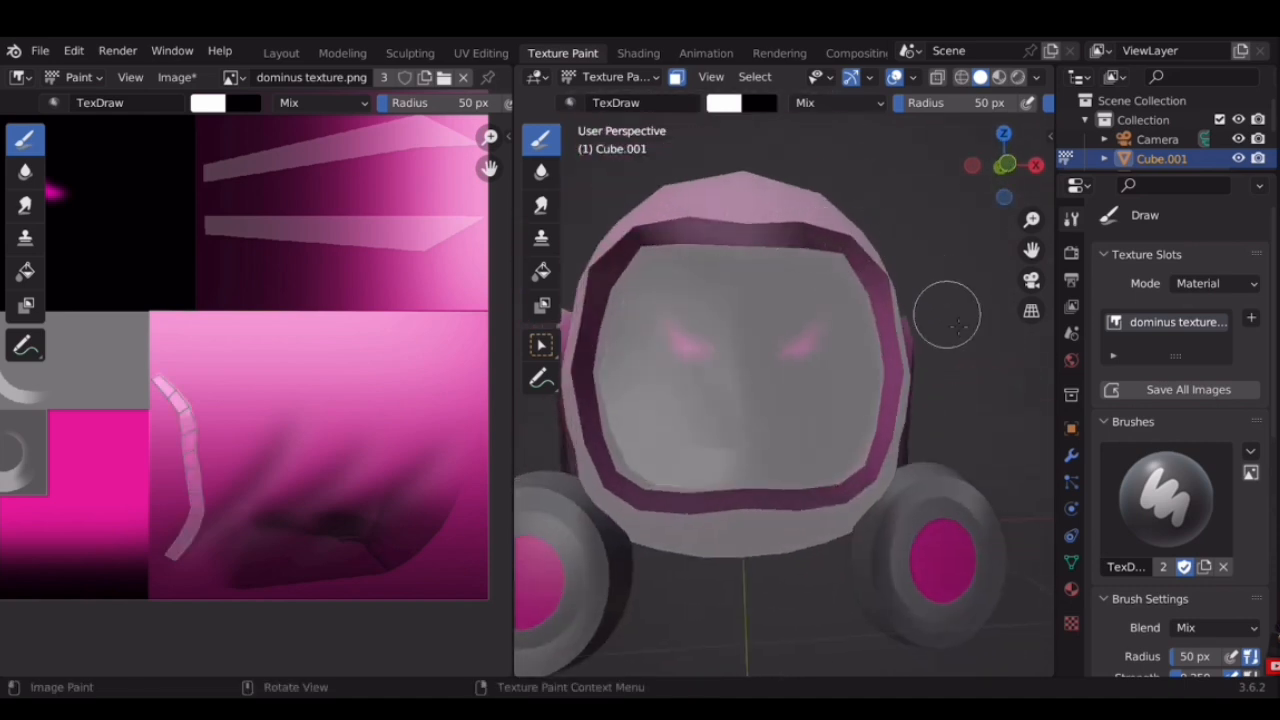
scroll(914, 302, "up", 3)
mouse_move(916, 300)
middle_mouse_down()
mouse_move(923, 283)
mouse_move(891, 413)
mouse_move(926, 306)
middle_mouse_up()
scroll(921, 283, "down", 1)
scroll(796, 284, "down", 5)
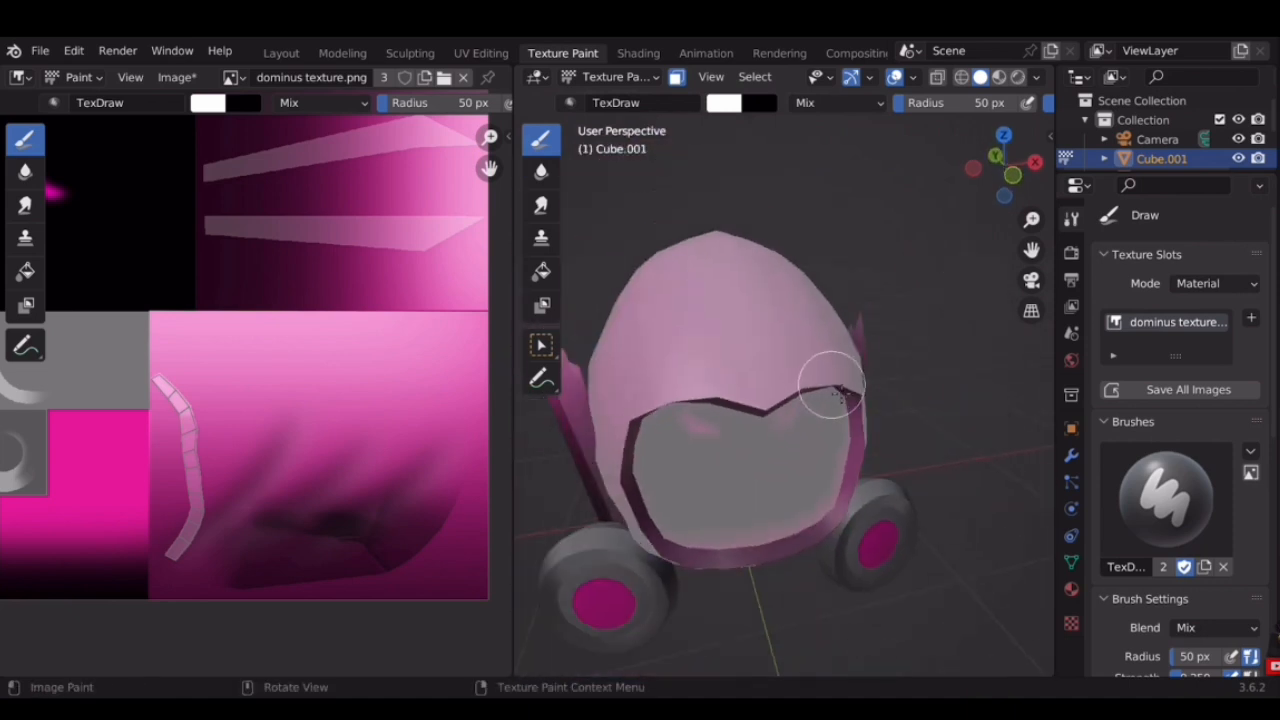
Return to the Modeling workspace and check the rim strip around the hood opening from the front
left_click(342, 52)
scroll(822, 320, "down", 2)
middle_click_drag(889, 360, 842, 305)
key("Tab")
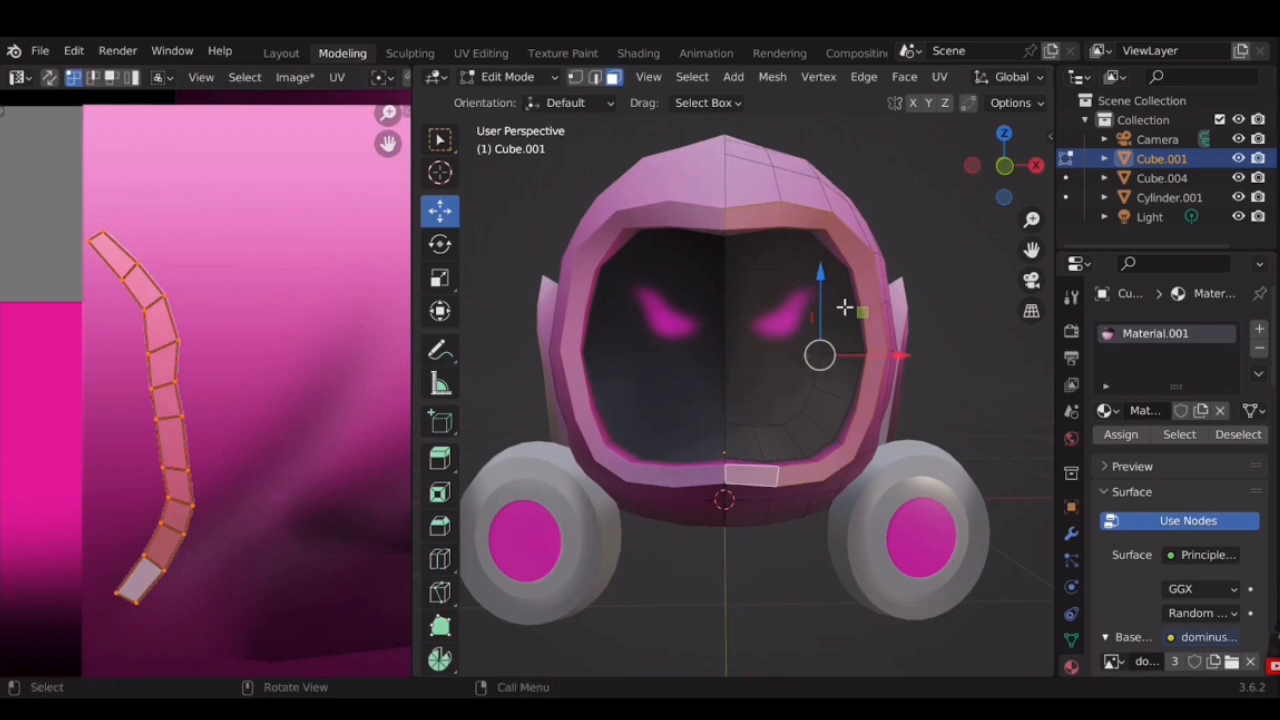
key("Tab")
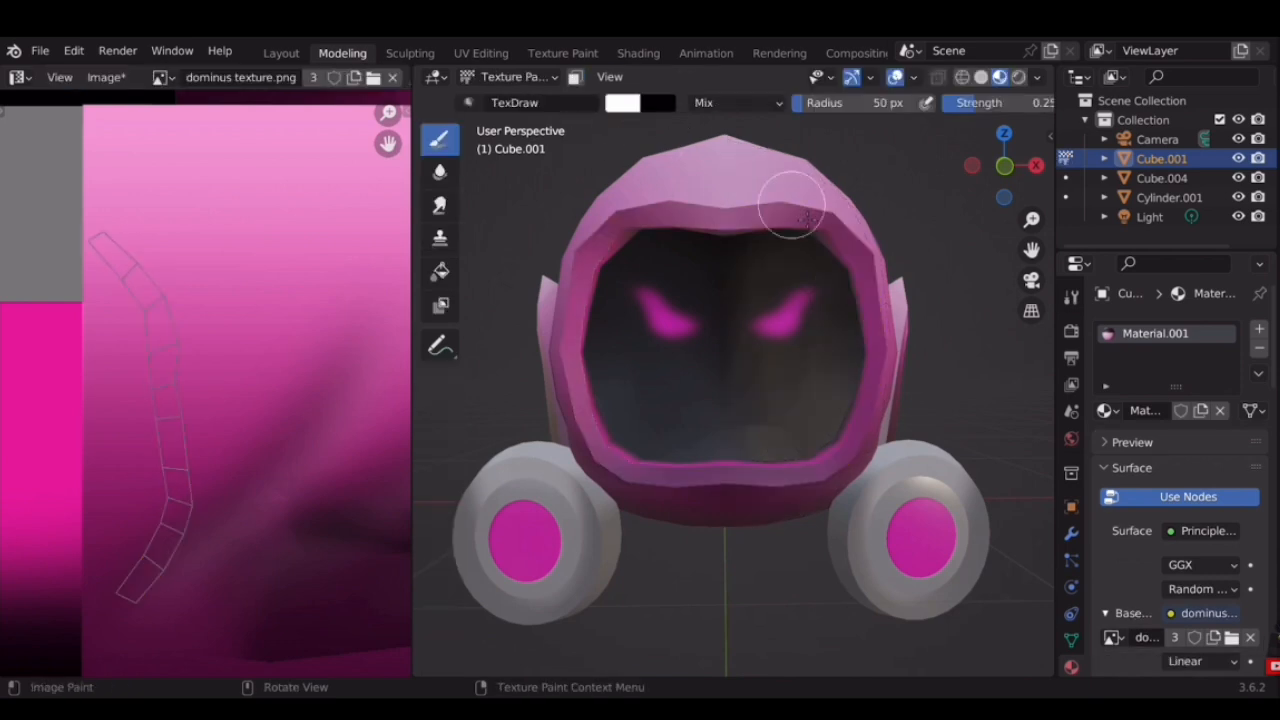
In Texture Paint, set the brush colour to black and darken the hood's rim strip with face-selection masking on
left_click(558, 53)
mouse_move(829, 271)
middle_mouse_down()
mouse_move(860, 289)
mouse_move(872, 257)
middle_mouse_up()
left_click(733, 106)
left_click_drag(873, 177, 874, 270)
scroll(894, 294, "up", 3)
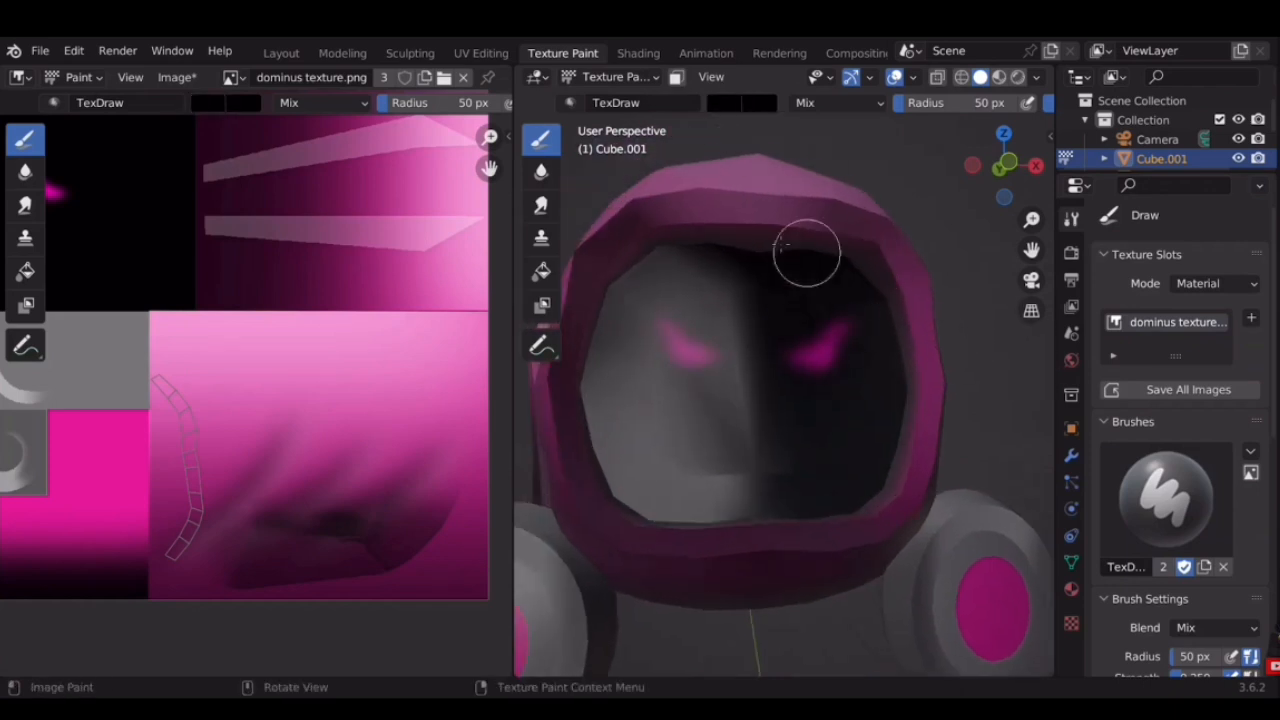
left_click(676, 78)
mouse_move(845, 218)
left_mouse_down()
mouse_move(889, 214)
mouse_move(911, 340)
mouse_move(923, 420)
mouse_move(895, 512)
mouse_move(694, 534)
mouse_move(634, 223)
mouse_move(812, 212)
mouse_move(923, 286)
mouse_move(911, 463)
mouse_move(866, 515)
mouse_move(582, 395)
mouse_move(900, 198)
left_mouse_up()
mouse_move(920, 262)
middle_mouse_down()
mouse_move(914, 292)
mouse_move(782, 290)
mouse_move(819, 245)
mouse_move(819, 303)
mouse_move(841, 238)
mouse_move(933, 188)
mouse_move(886, 365)
mouse_move(855, 310)
middle_mouse_up()
Return to the Modeling workspace and inspect the darkened rim up close in Object Mode
left_click(341, 53)
key("Tab")
scroll(805, 300, "down", 3)
scroll(788, 275, "up", 4)
left_click(788, 275)
scroll(845, 300, "up", 5)
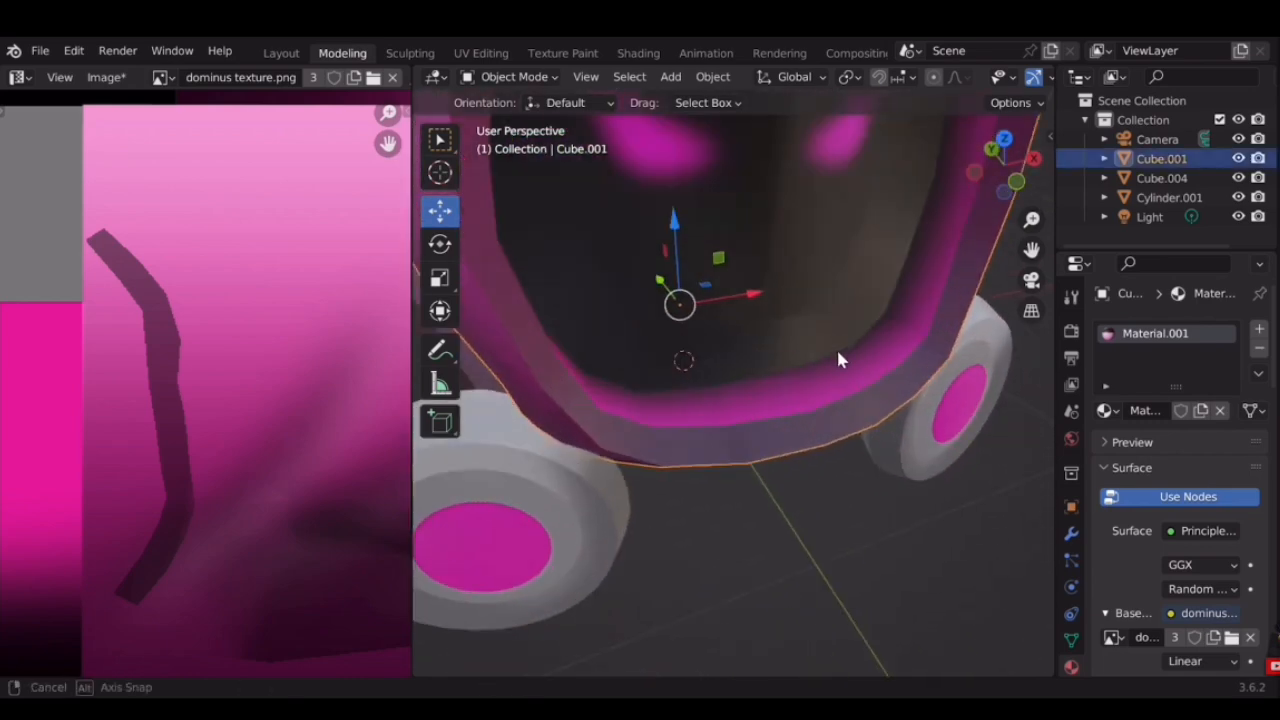
Select the band of inner faces around one half of the hood opening in Edit Mode and switch to Texture Paint
key("Tab")
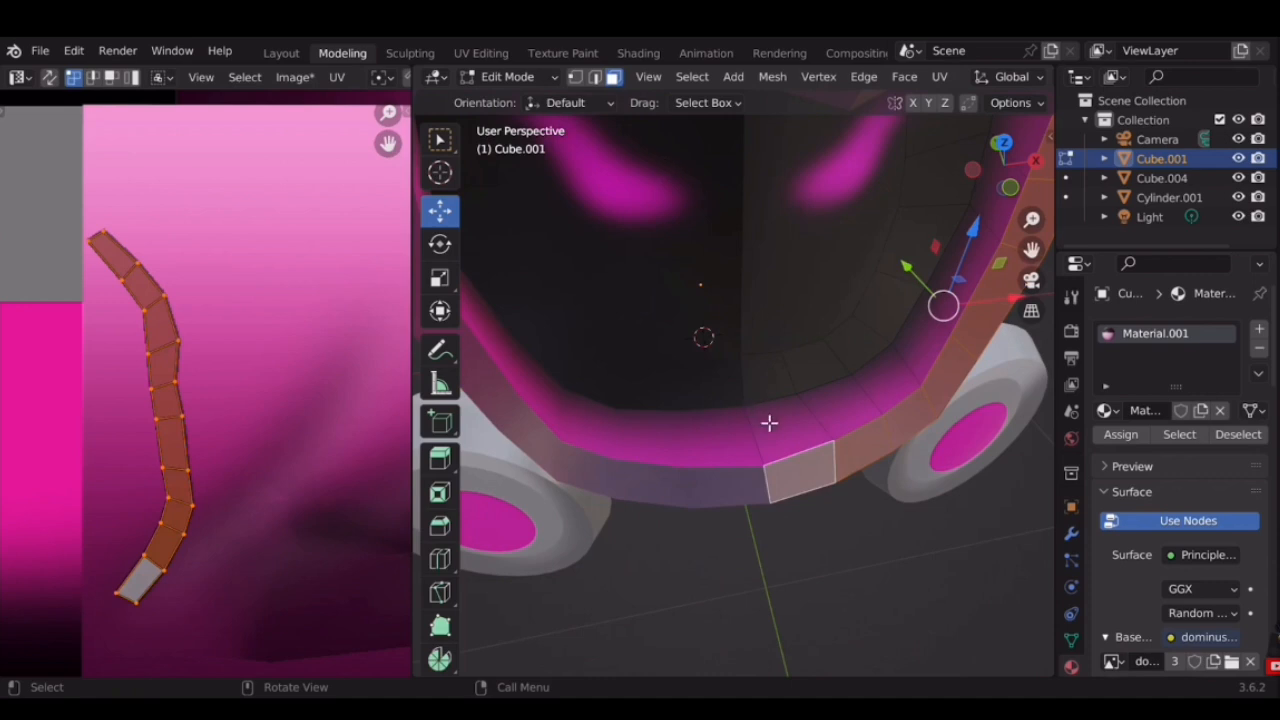
left_click(779, 431)
left_click(864, 419, "shift")
left_click(900, 389, "shift")
left_click(930, 345, "shift")
middle_click_drag(951, 307, 866, 394)
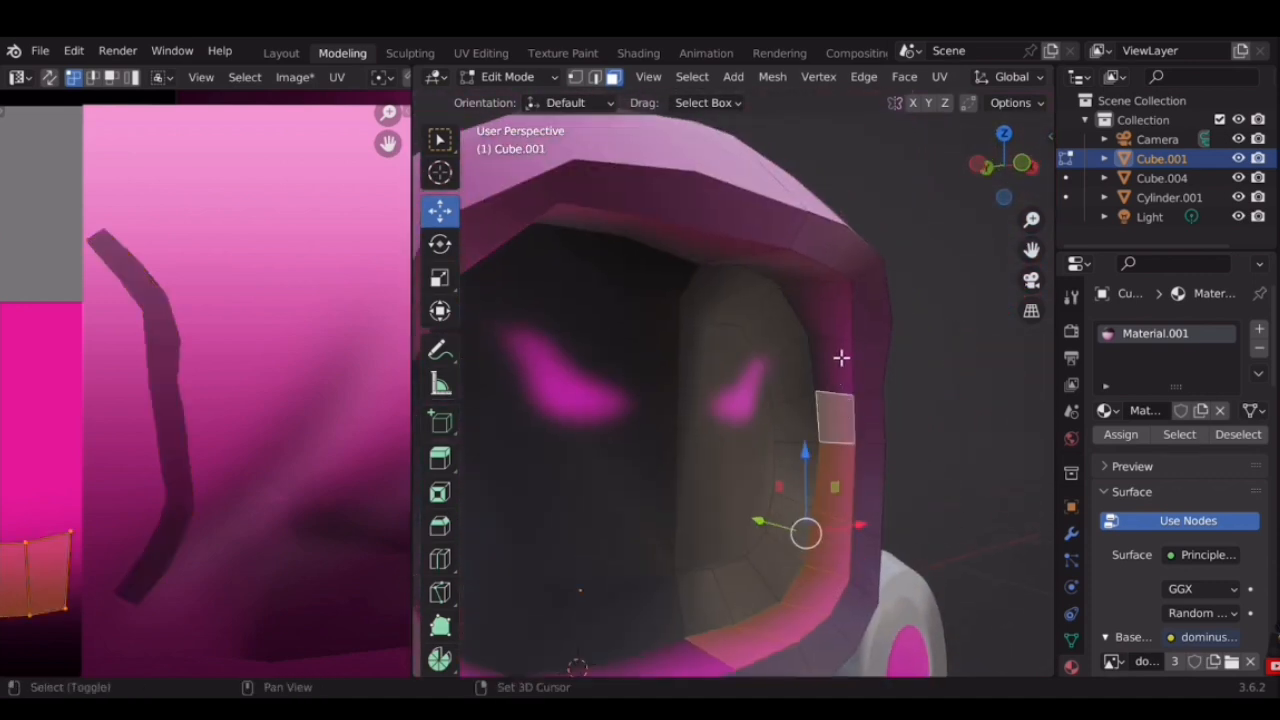
left_click(843, 376, "shift")
middle_click_drag(831, 286, 766, 220)
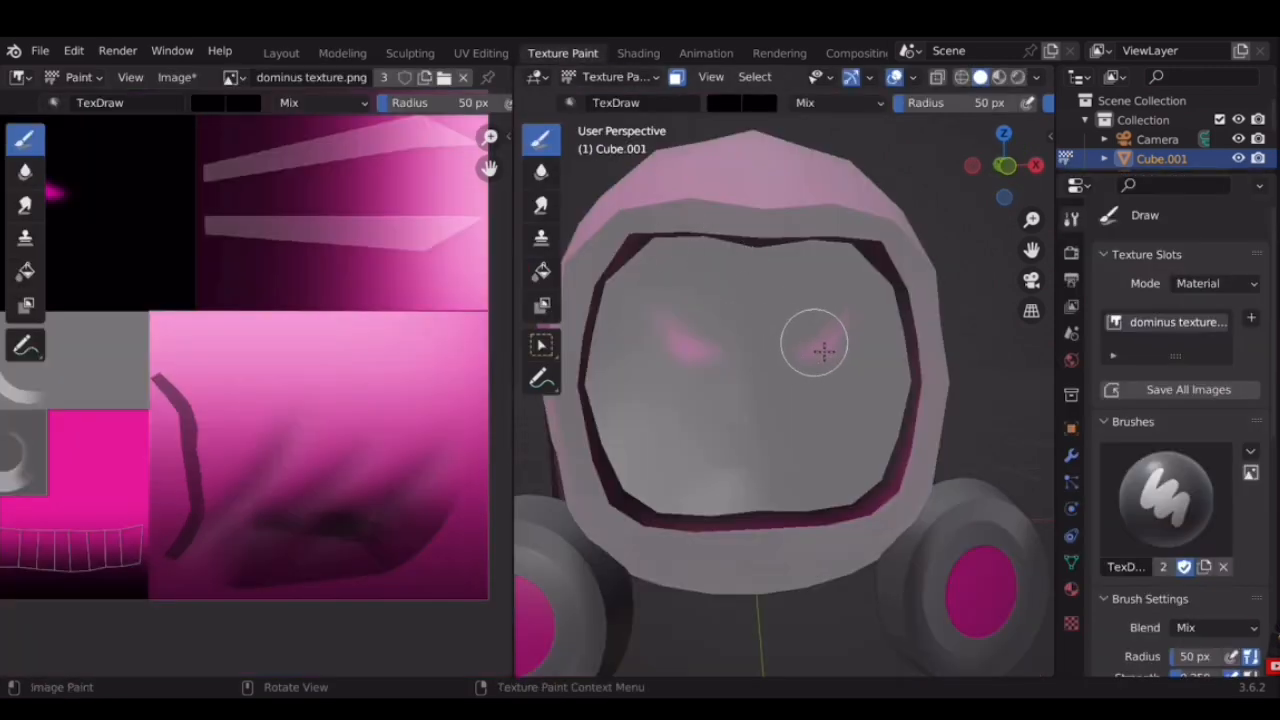
Darken the selected inner rim faces of the hood opening with the black brush and return to Modeling
scroll(823, 343, "up", 5)
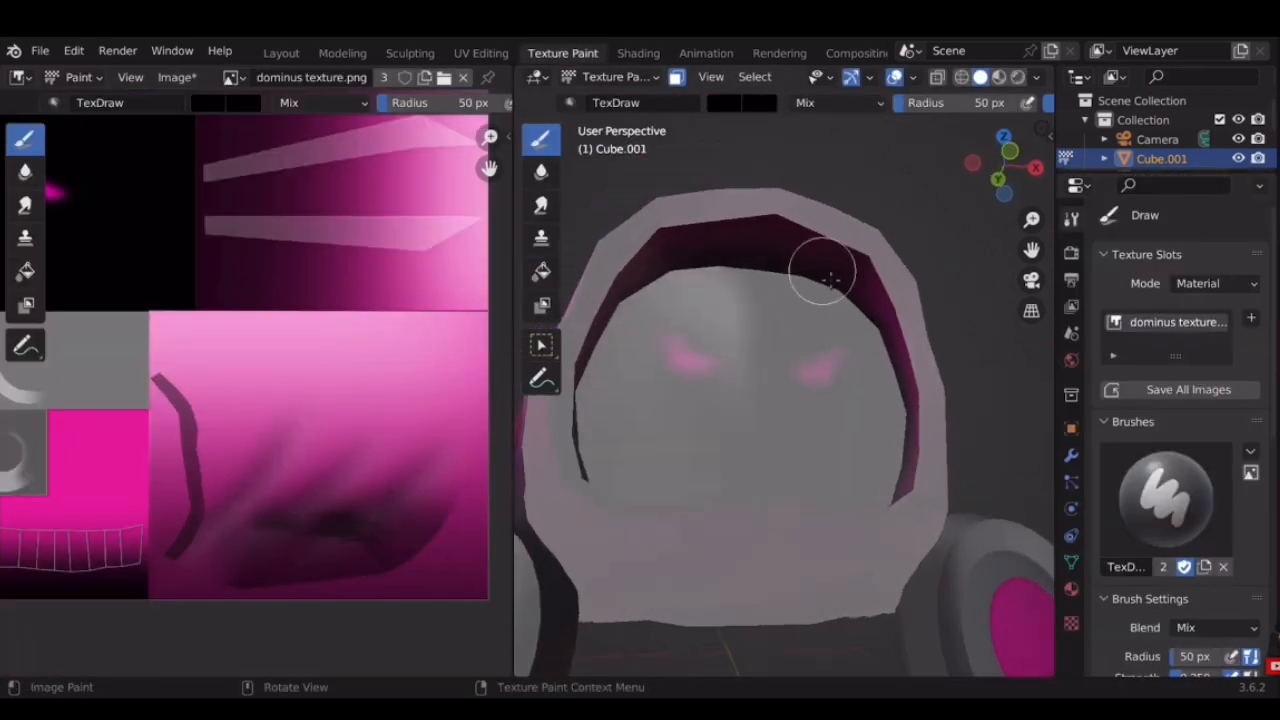
scroll(809, 234, "down", 3)
middle_click_drag(809, 234, 848, 303)
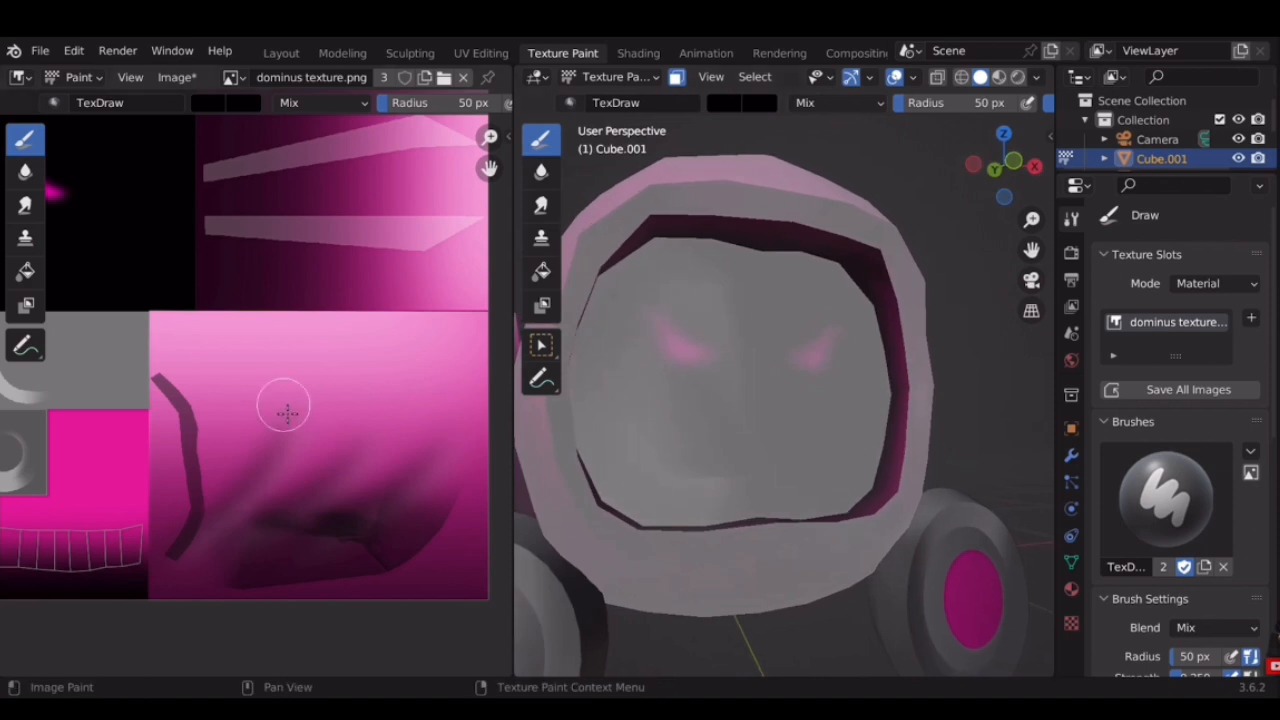
middle_click_drag(90, 540, 370, 422)
scroll(370, 422, "up", 3)
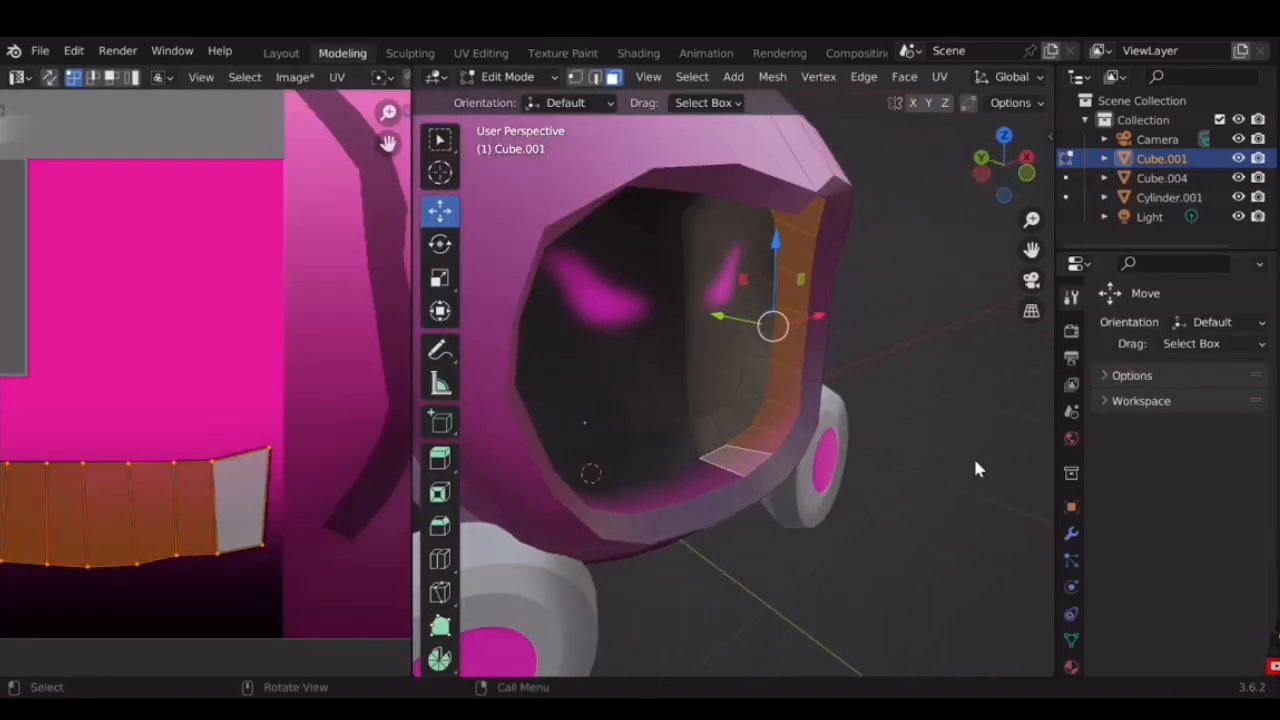
Leave Edit Mode and review the textured Dominus from the front and side
key("Tab")
middle_click_drag(978, 468, 786, 358)
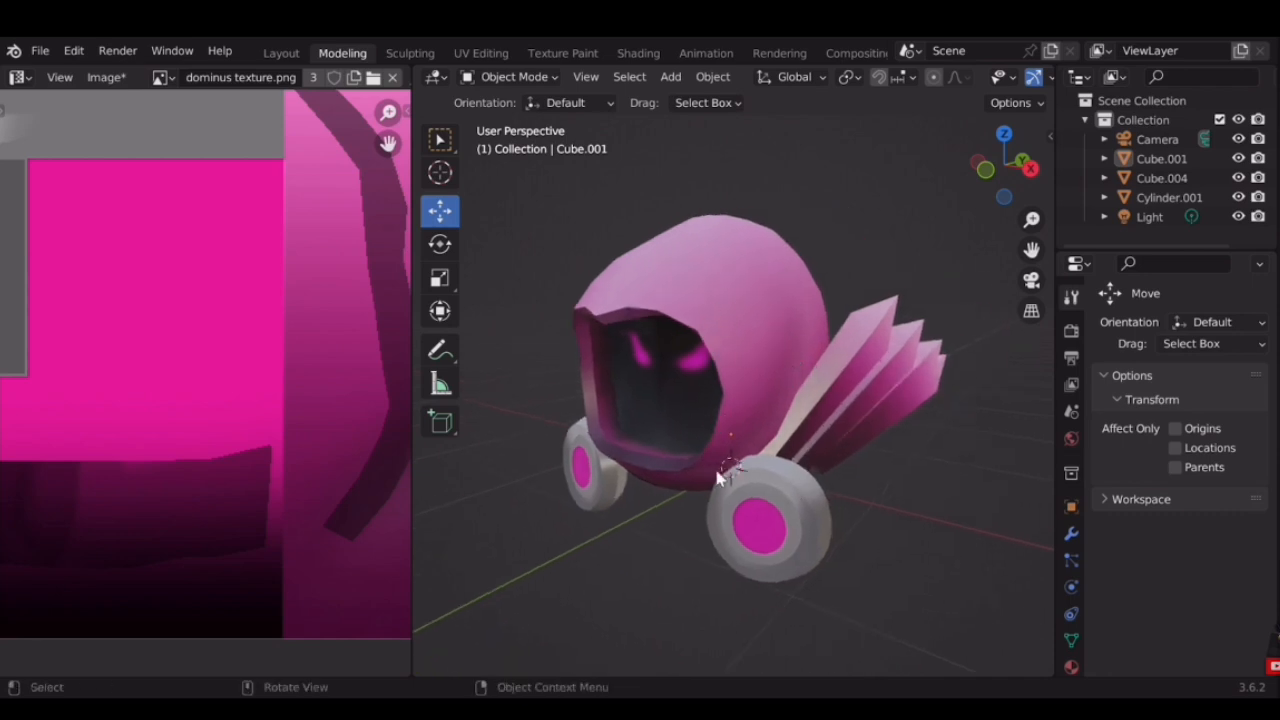
mouse_move(832, 328)
middle_mouse_down()
mouse_move(625, 340)
mouse_move(904, 314)
mouse_move(842, 347)
middle_mouse_up()
scroll(842, 350, "up", 2)
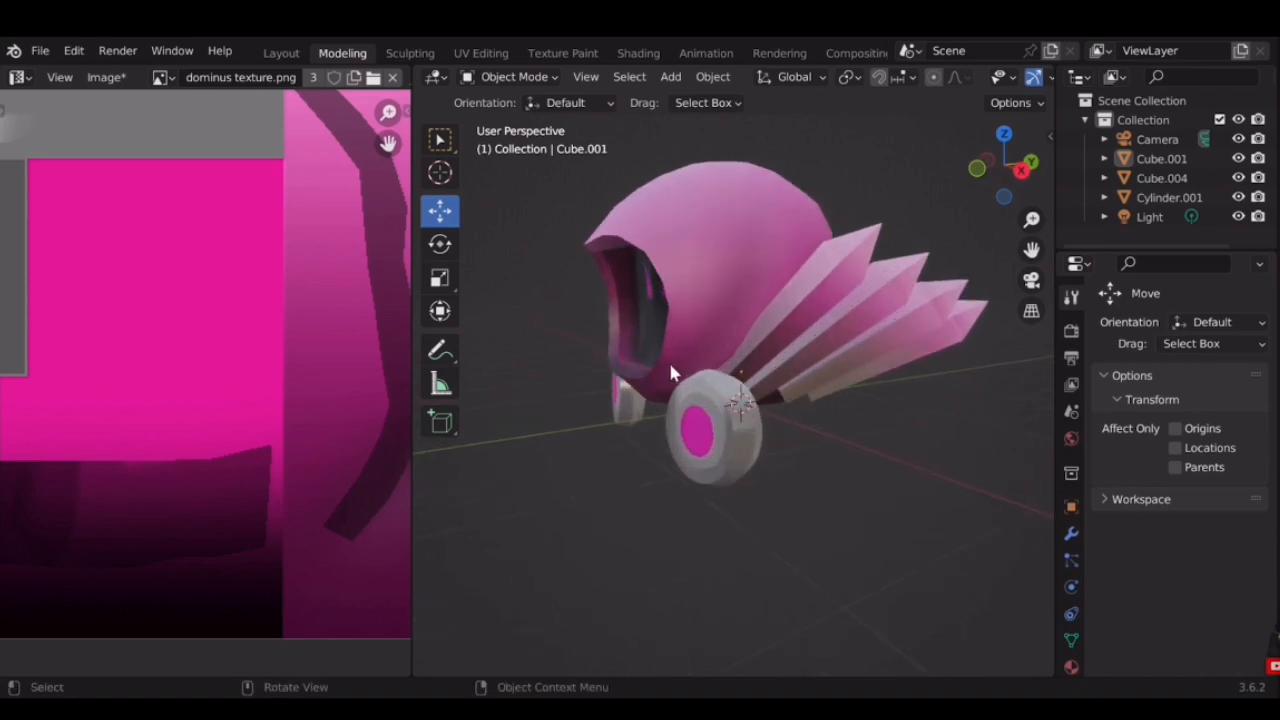
middle_click_drag(900, 400, 842, 430)
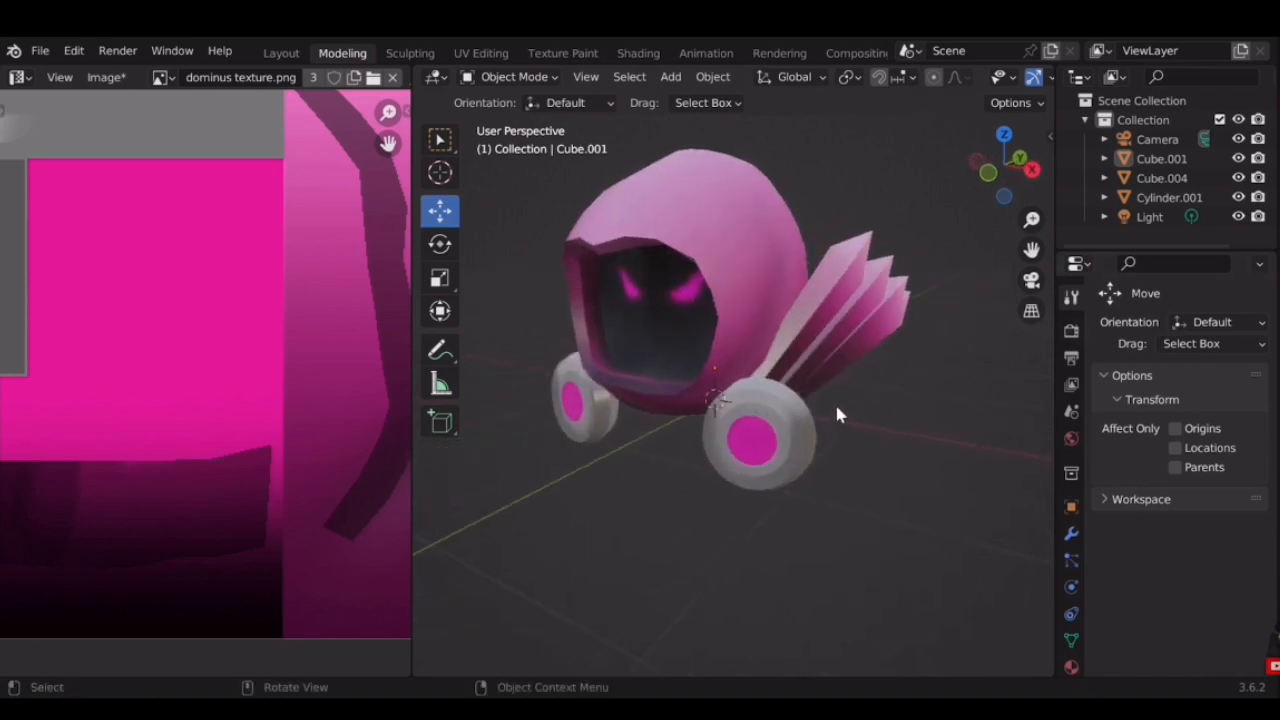
Frame the whole painted texture image and save it with Save As as dominus texture.png
left_click(51, 60)
left_click(51, 60)
scroll(162, 252, "down", 2)
middle_click_drag(162, 252, 156, 358)
scroll(156, 358, "down", 3)
middle_click_drag(244, 281, 150, 356)
scroll(147, 358, "down", 1)
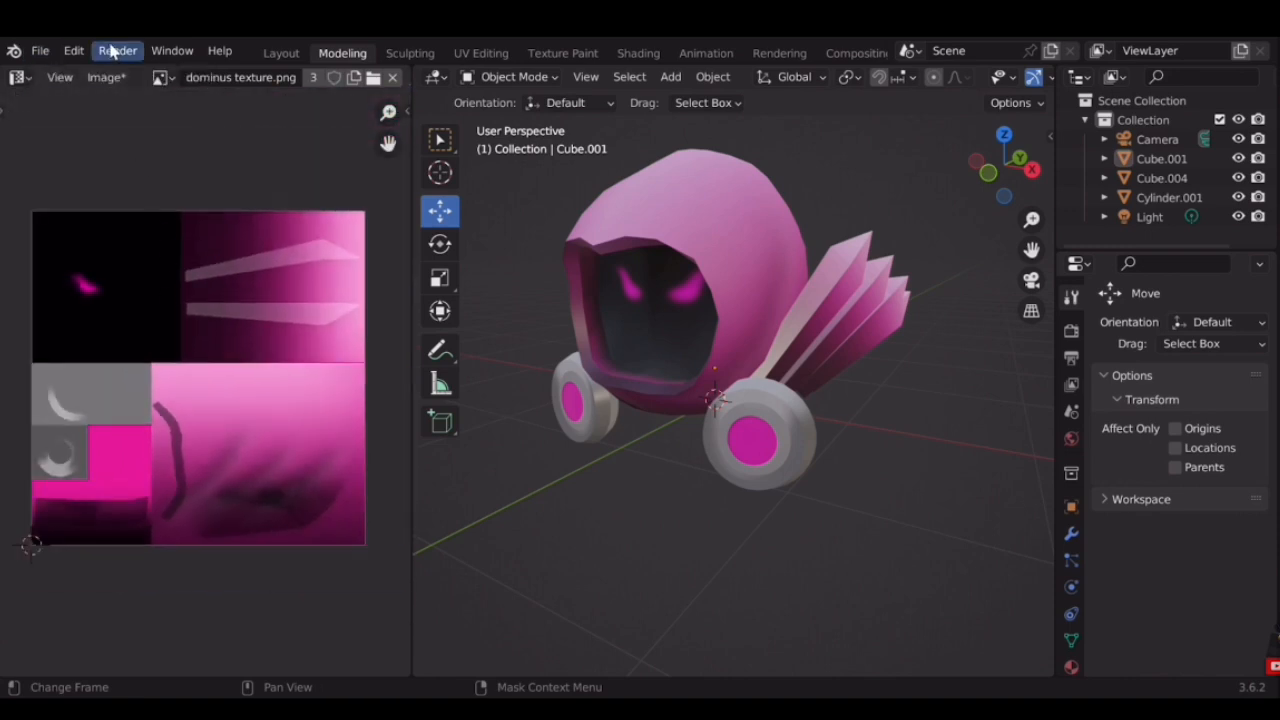
left_click(105, 79)
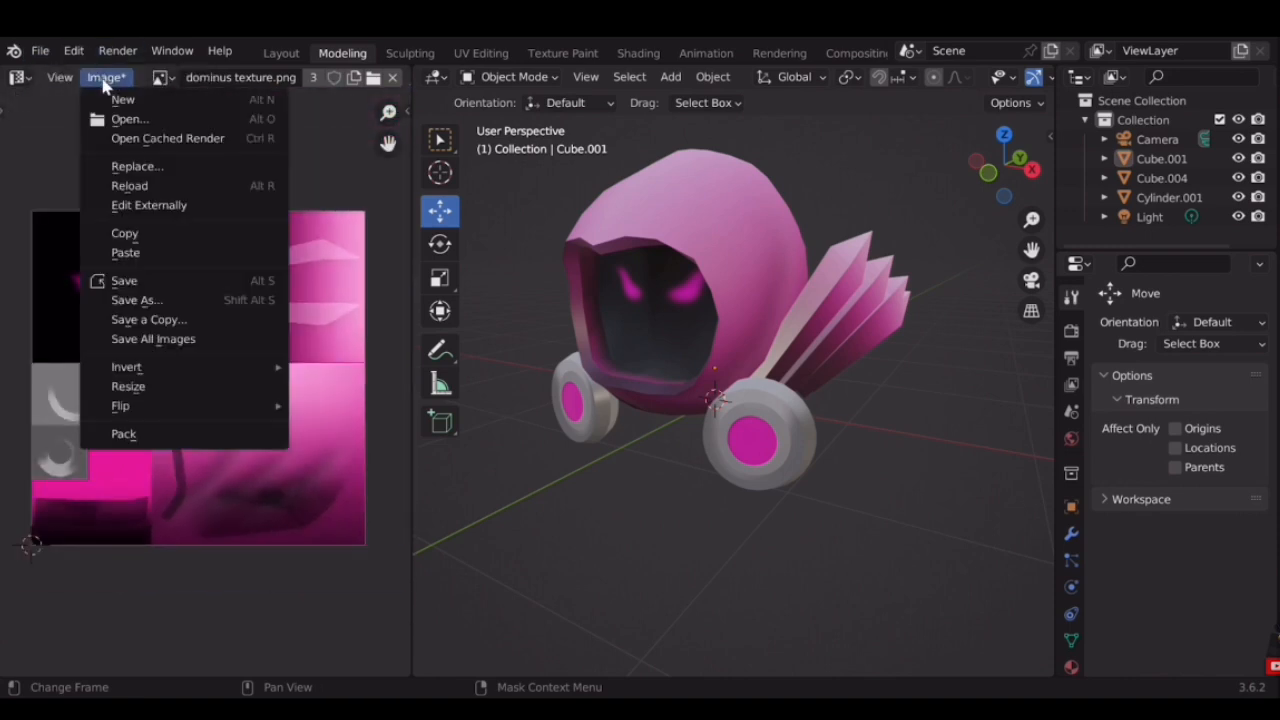
left_click(148, 301)
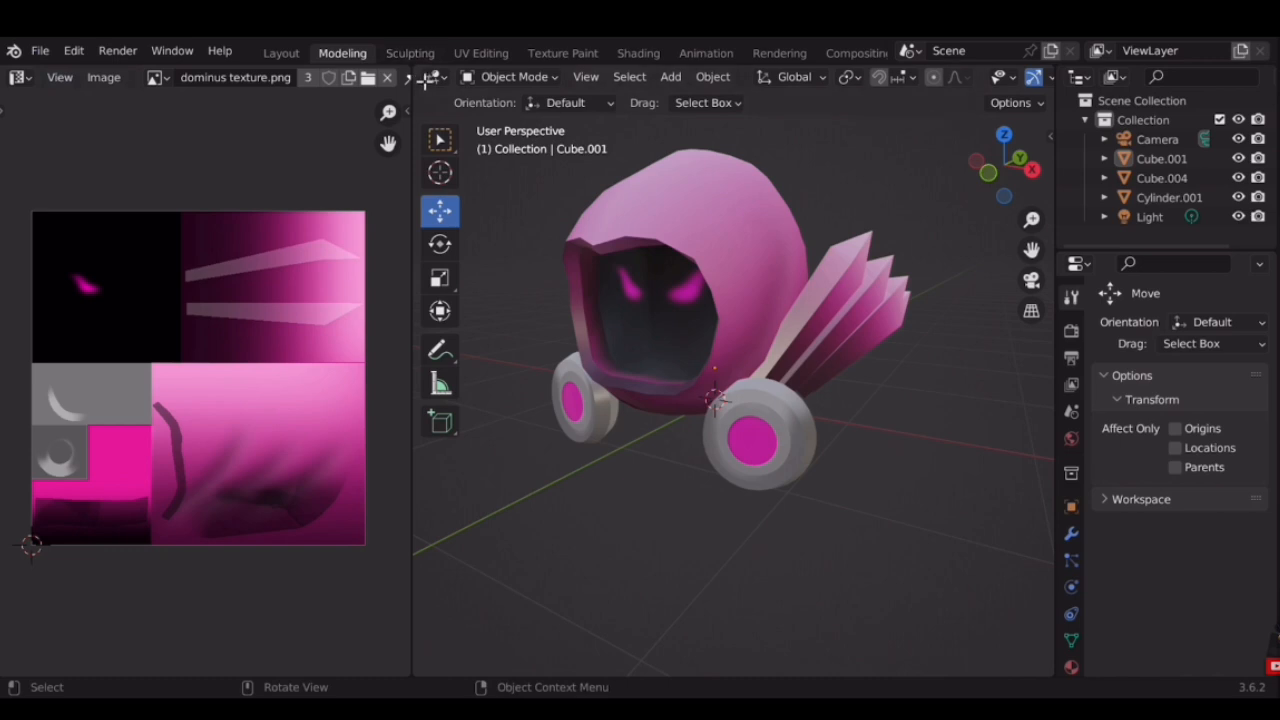
Enlarge the 3D viewport over the image editor and export the model as Wavefront (.obj) (legacy)
left_click_drag(380, 85, 105, 87)
middle_click_drag(385, 262, 440, 268)
left_click(40, 50)
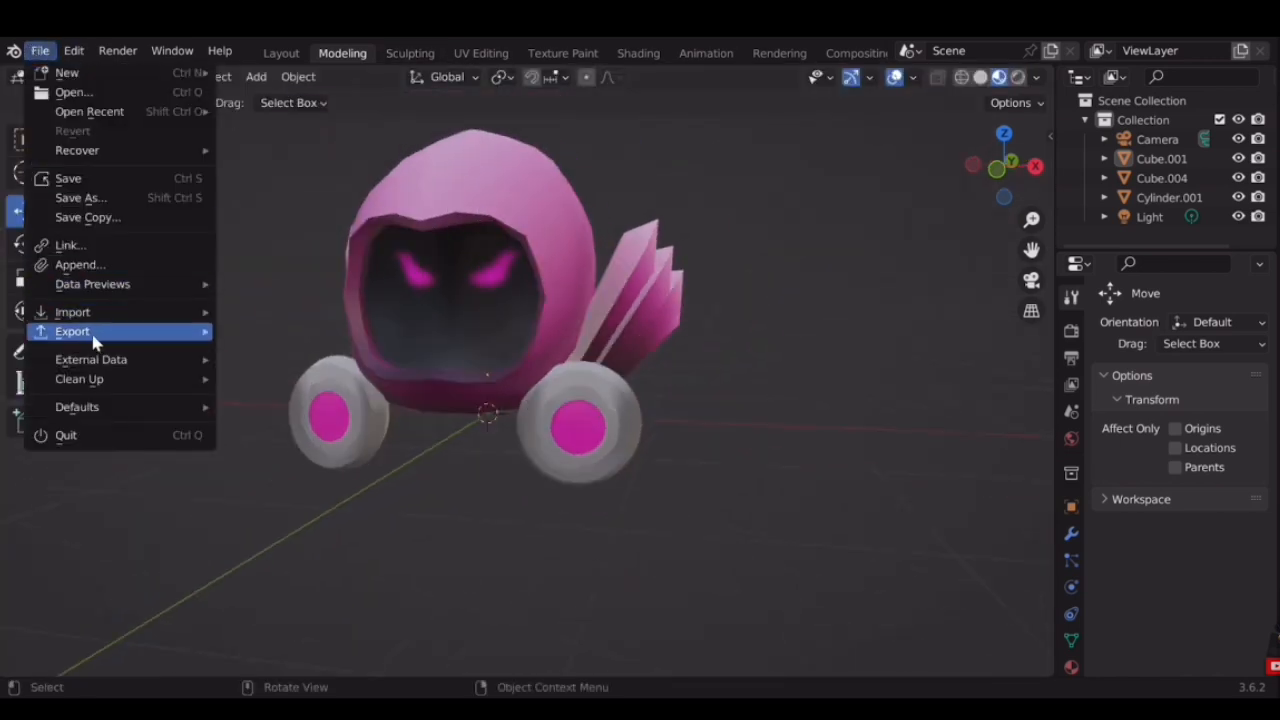
mouse_move(95, 340)
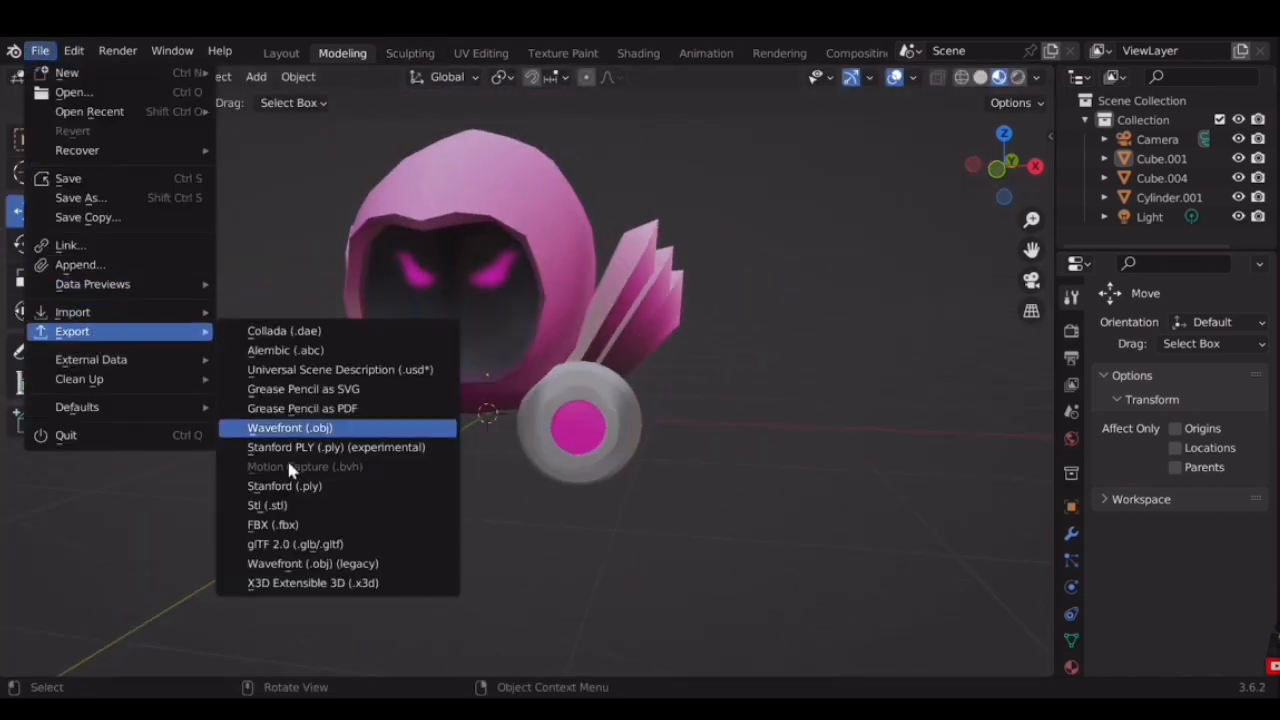
left_click(318, 566)
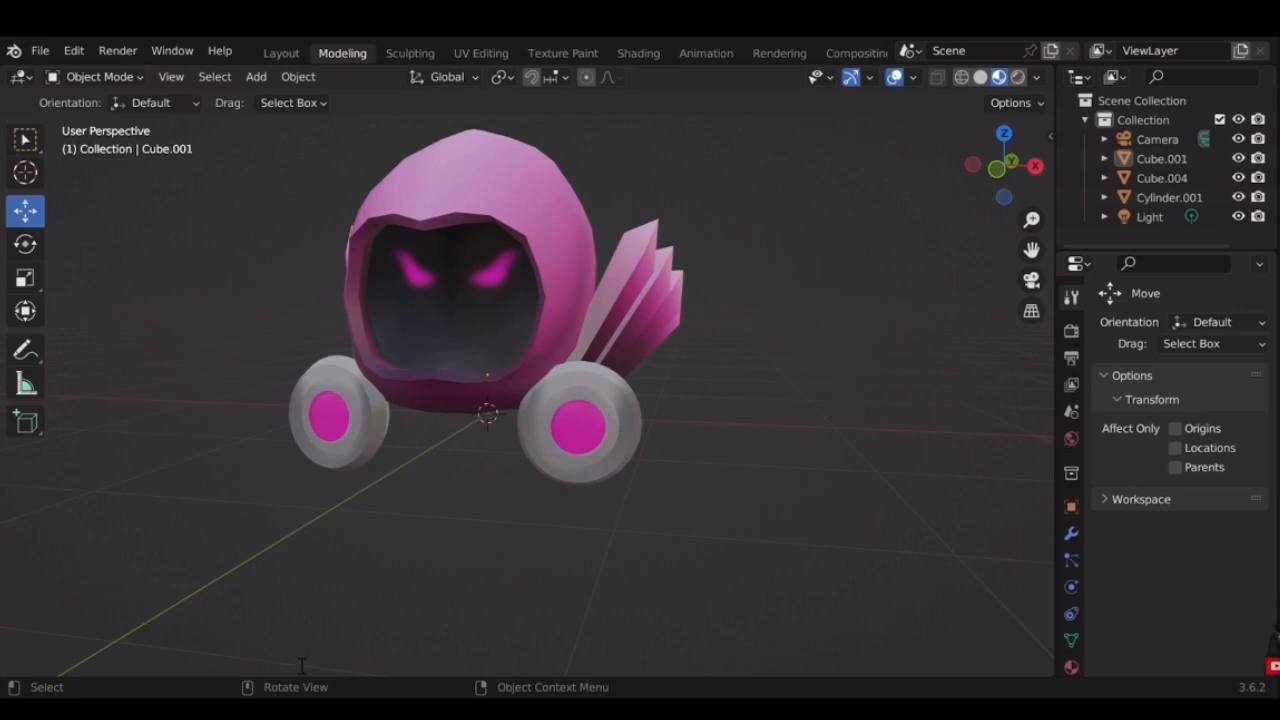
middle_click_drag(918, 627, 625, 362)
scroll(606, 368, "up", 3)
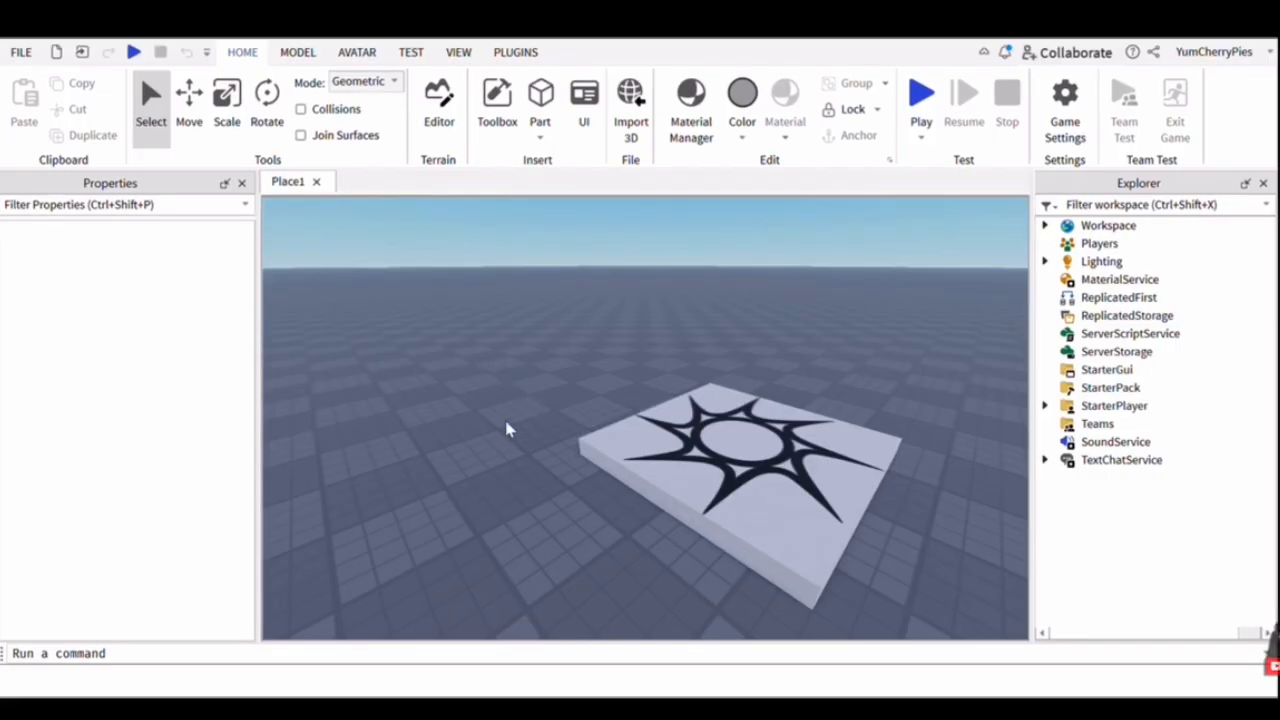
Switch to Roblox Studio, delete the spawn location from the baseplate and insert a MeshPart into the Workspace
left_click(679, 472)
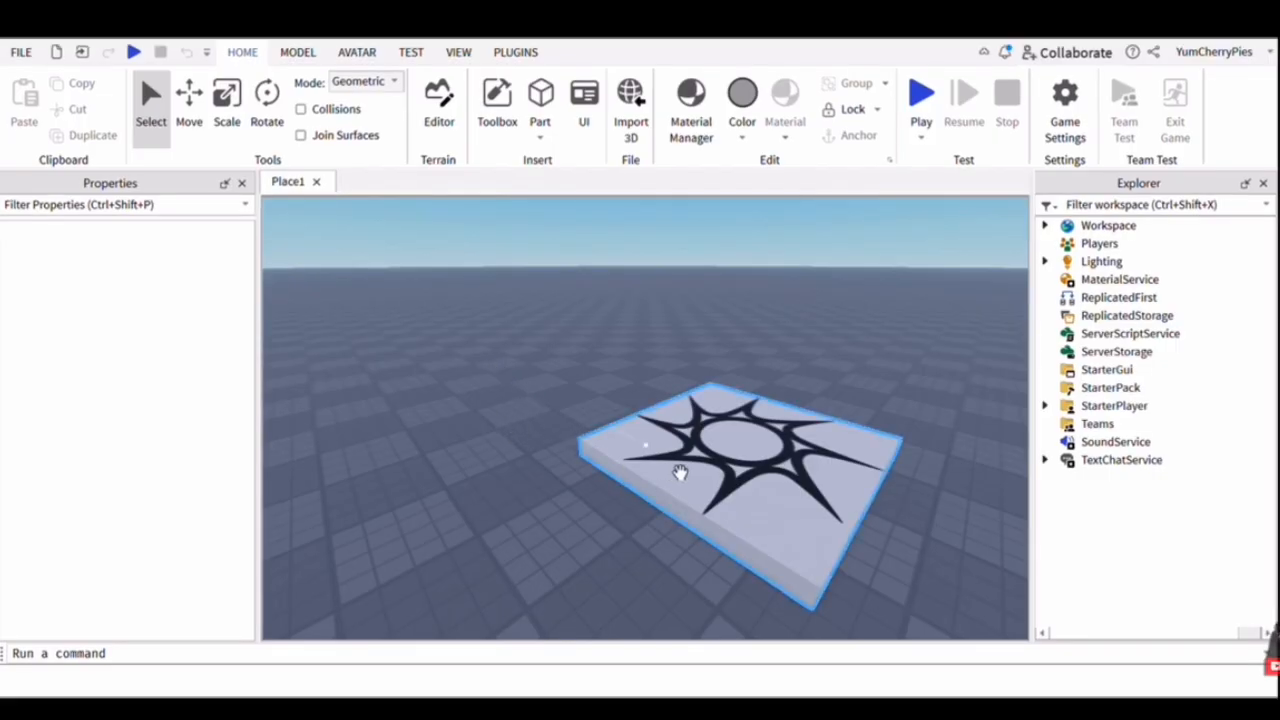
key("Delete")
scroll(650, 408, "up", 3)
scroll(650, 408, "up", 4)
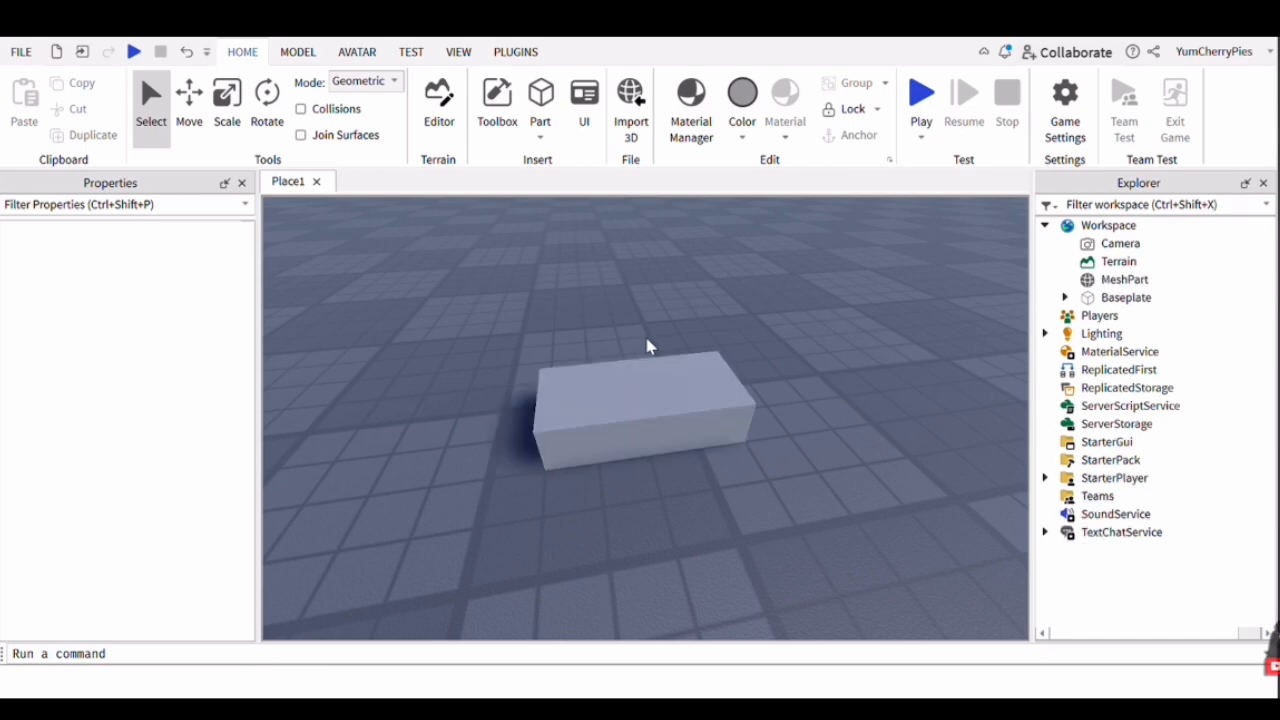
Delete the MeshPart block and undo that deletion
left_click(706, 437)
left_click(846, 378)
left_click(709, 440)
key("Delete")
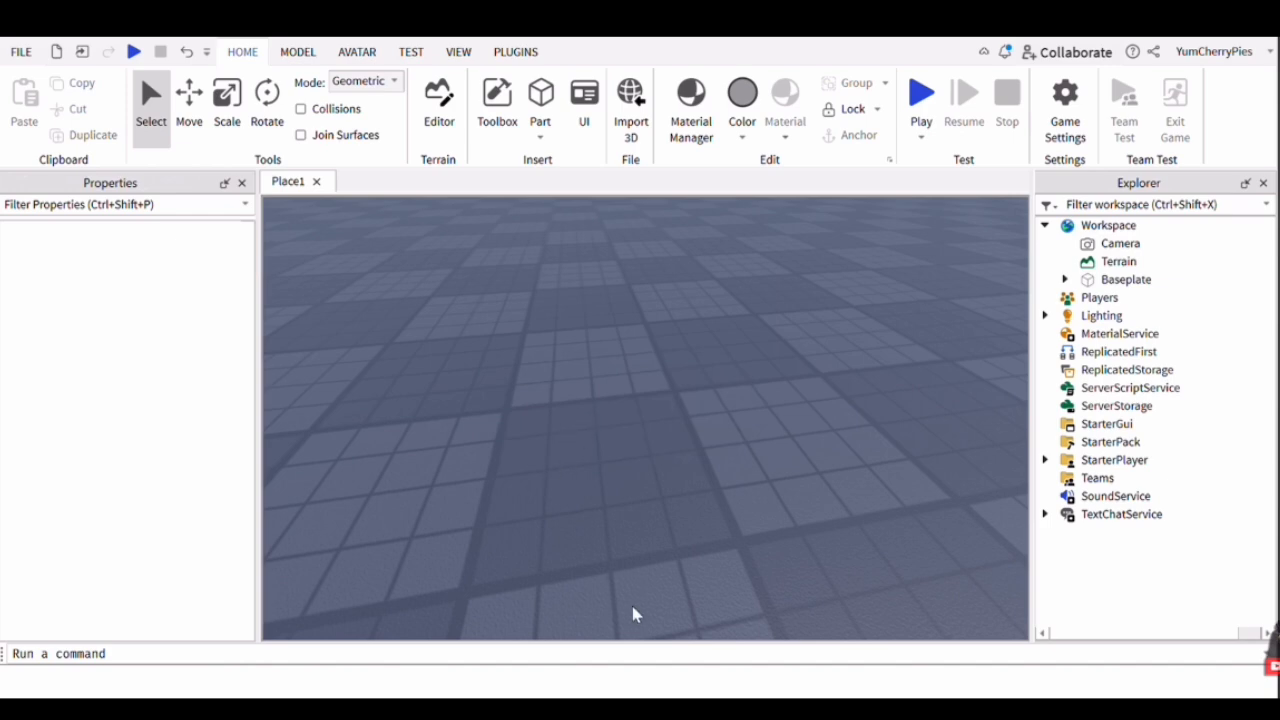
key("ctrl+z")
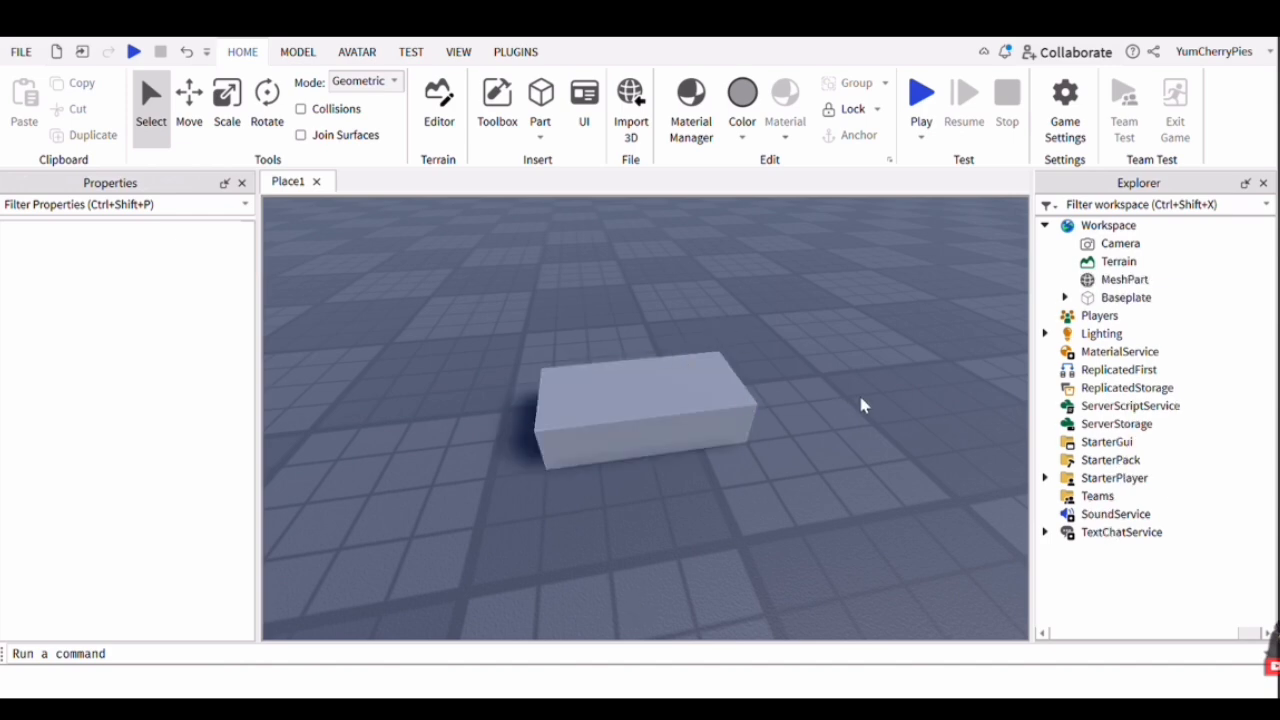
Load the exported Dominus mesh into the MeshPart through its MeshId property
left_click(689, 429)
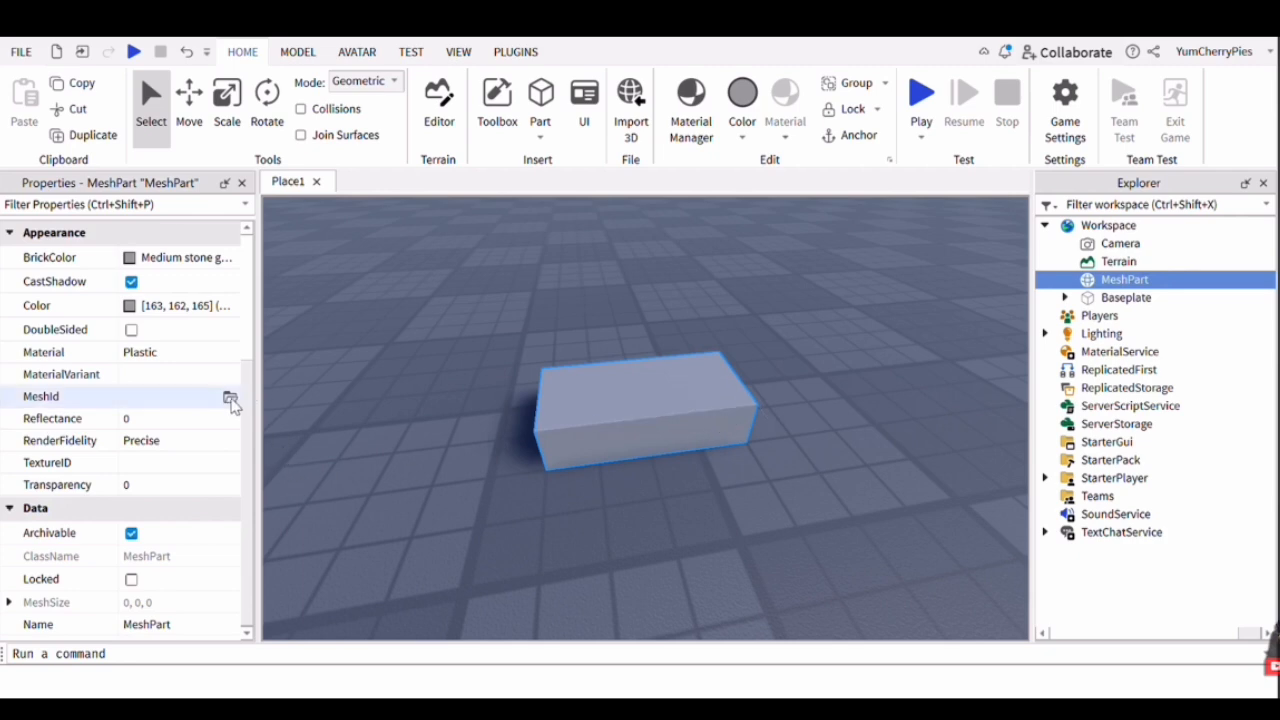
left_click(206, 400)
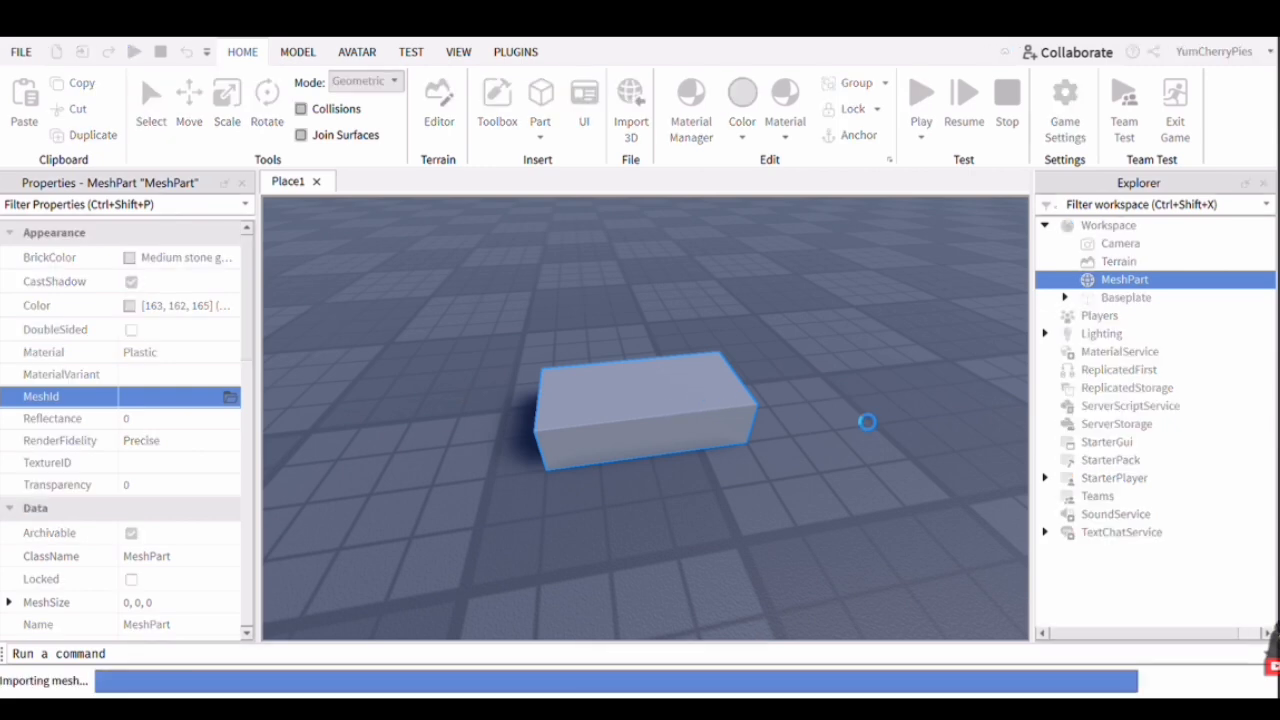
right_click_drag(817, 377, 788, 390)
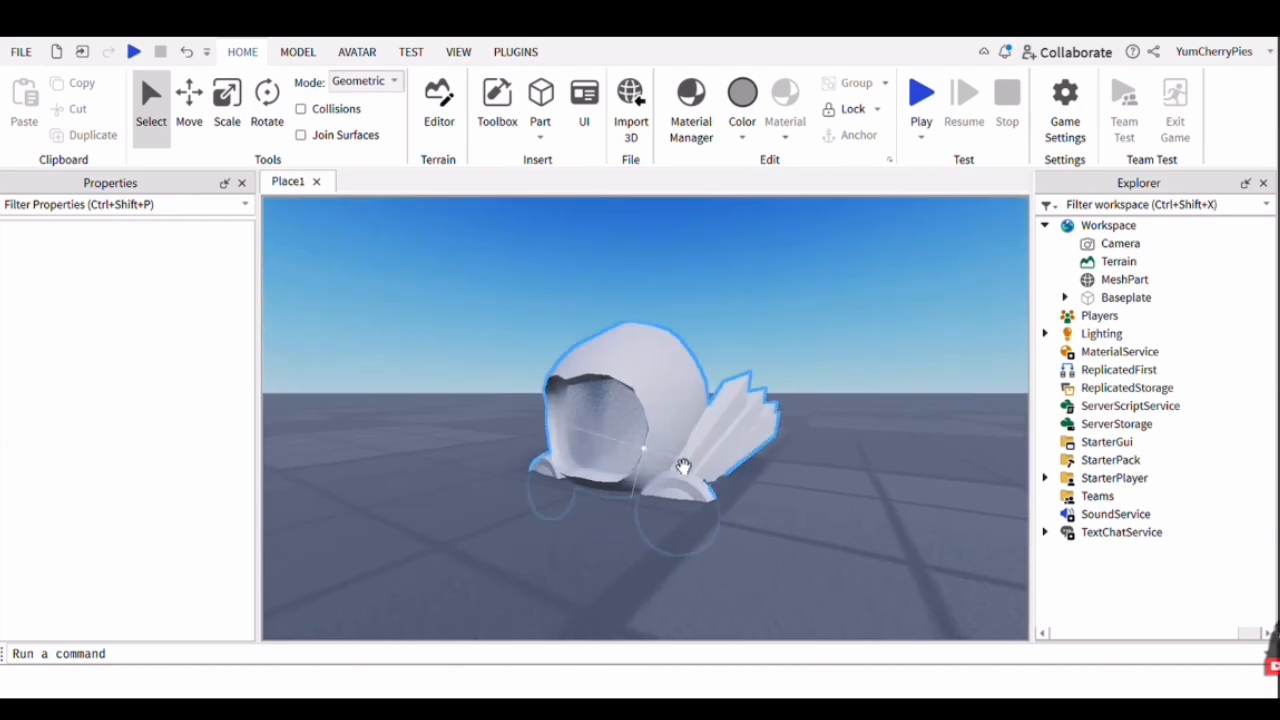
Move the imported Dominus mesh up onto the baseplate and view it from the front
right_click_drag(690, 480, 677, 443)
left_click_drag(677, 443, 671, 464)
left_click(863, 447)
scroll(863, 450, "up", 2)
right_click_drag(863, 447, 926, 397)
right_click_drag(755, 348, 832, 373)
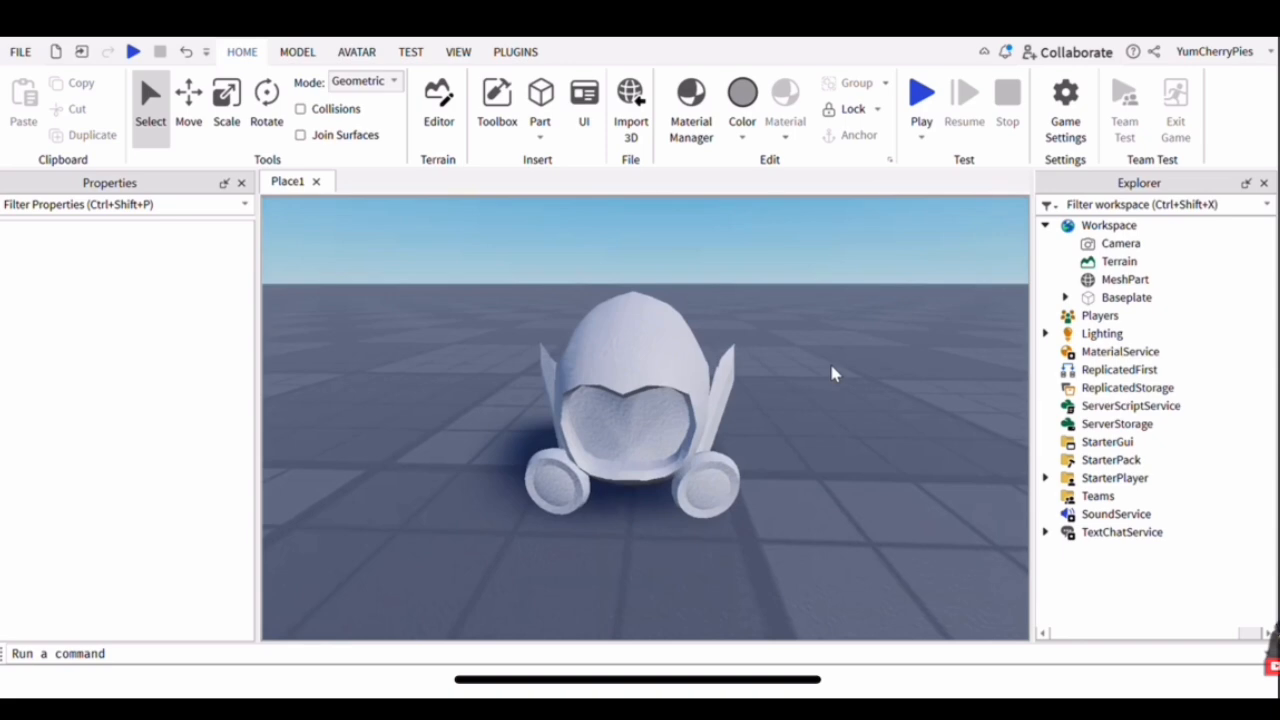
left_click(694, 449)
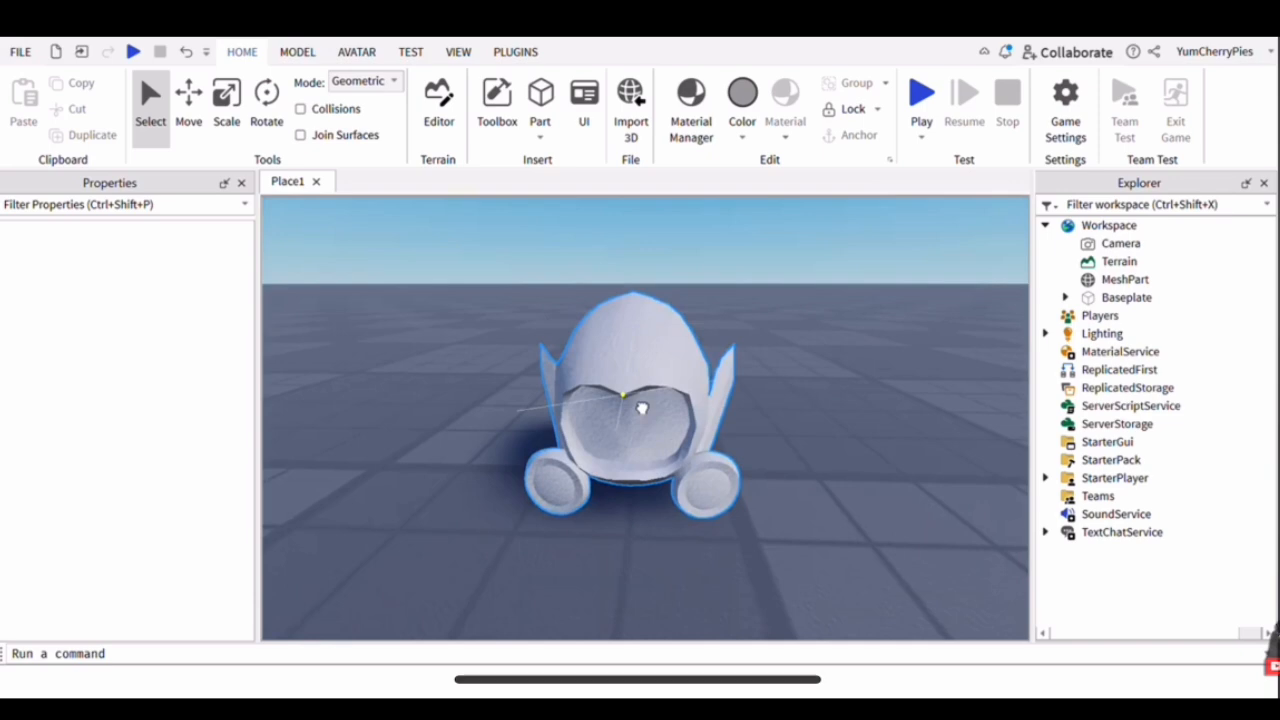
left_click(666, 431)
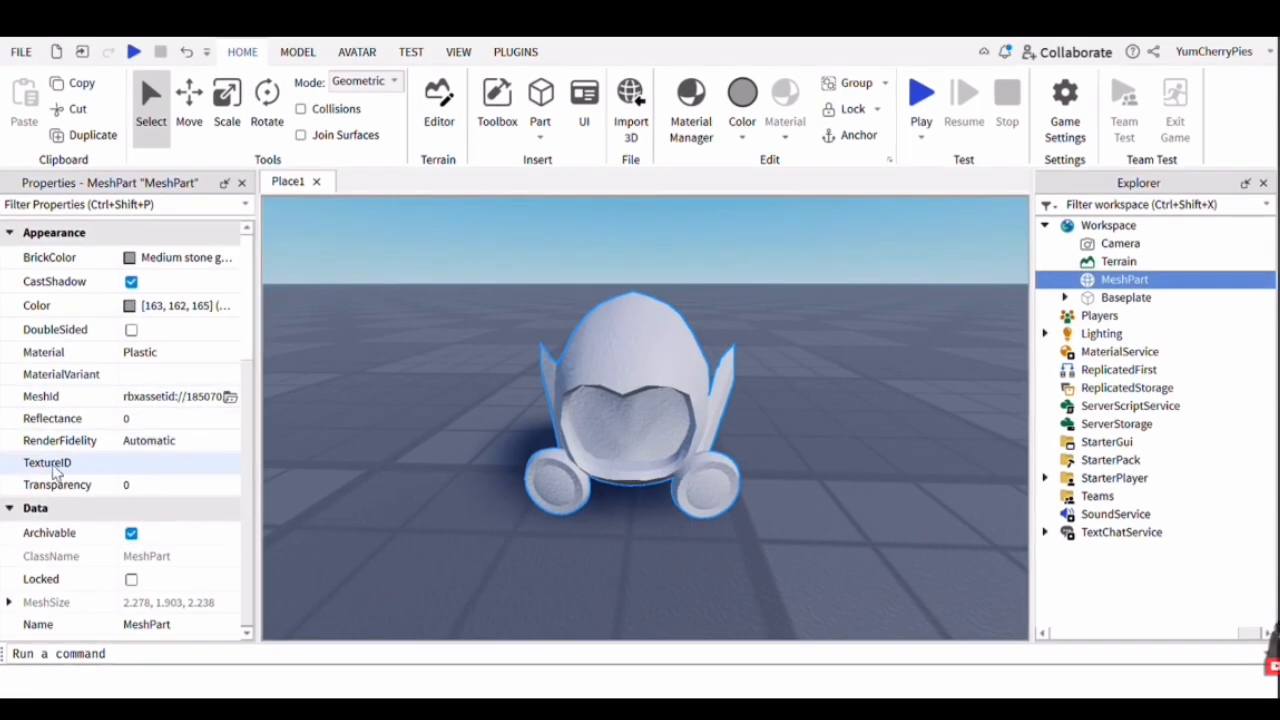
left_click(145, 468)
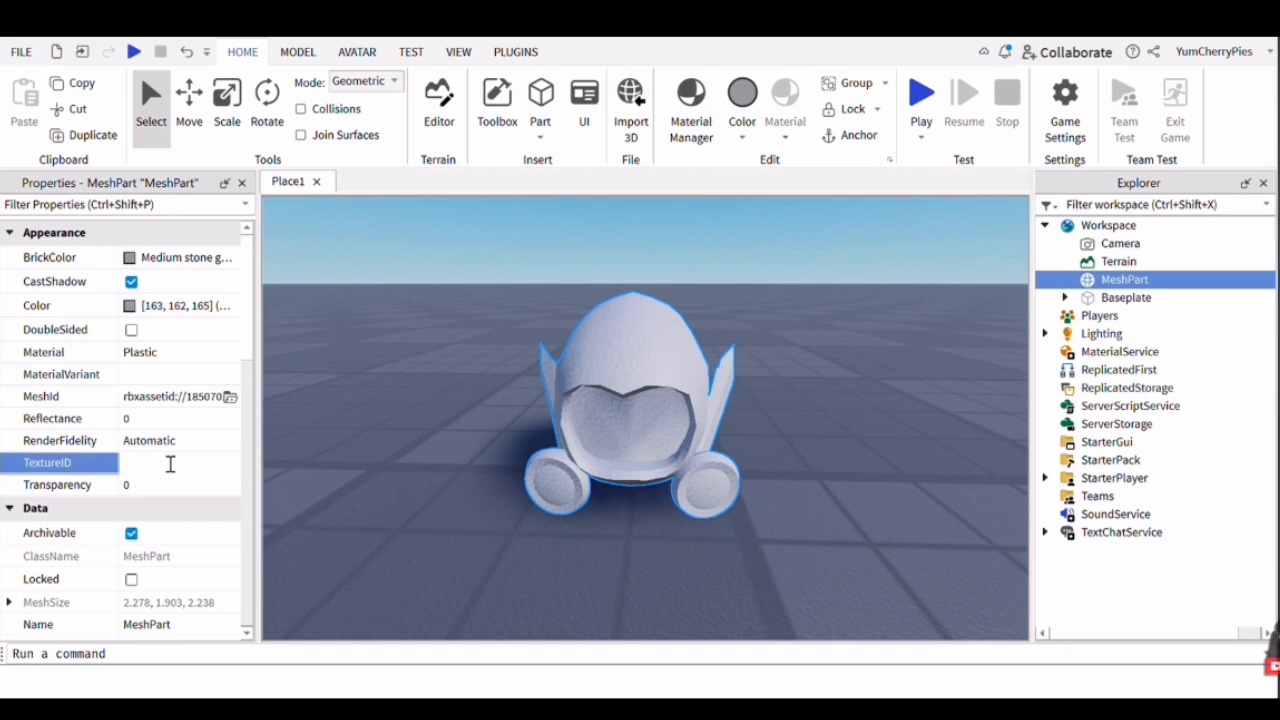
key("ctrl+v")
key("Return")
Examine the textured Dominus from the front, above and the side, both close up and from a distance
left_click(860, 394)
right_click_drag(860, 390, 698, 409)
scroll(700, 409, "down", 4)
scroll(698, 409, "up", 3)
scroll(698, 409, "down", 1)
scroll(851, 394, "down", 3)
right_click_drag(851, 394, 851, 420)
scroll(851, 420, "up", 4)
scroll(834, 366, "down", 6)
right_click_drag(834, 366, 847, 353)
scroll(834, 366, "up", 6)
scroll(834, 366, "down", 2)
scroll(834, 366, "up", 4)
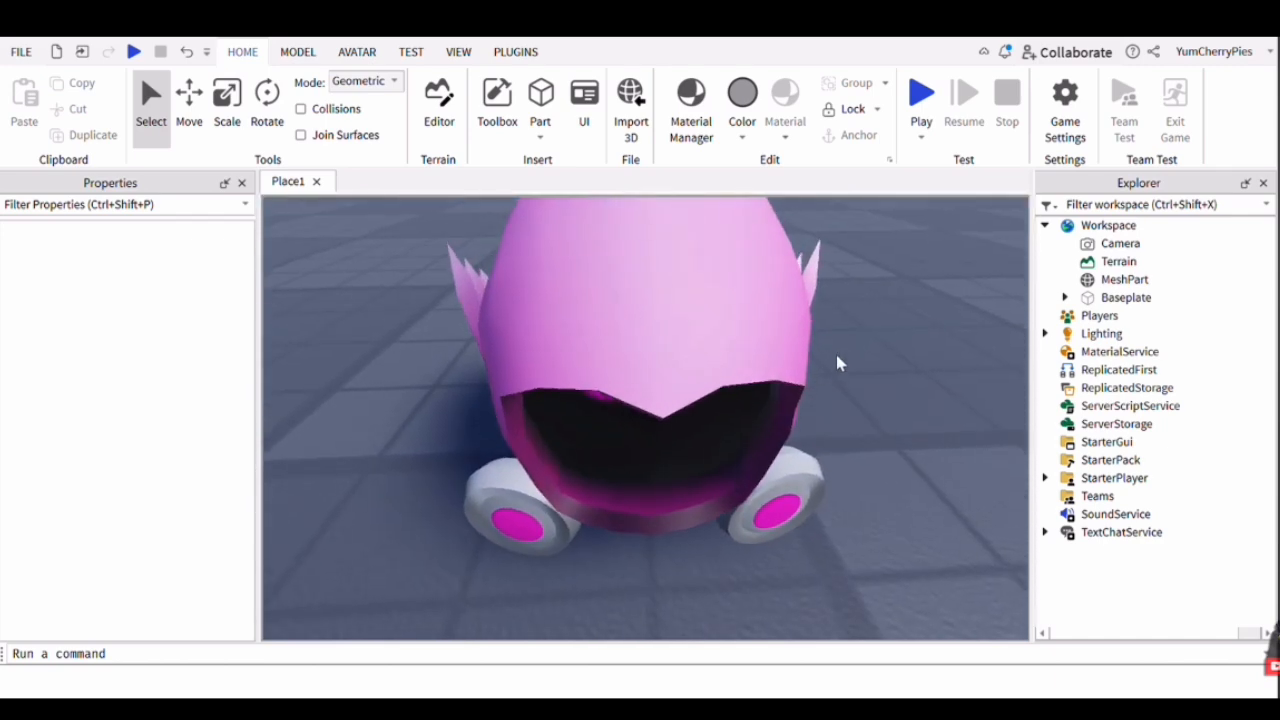
scroll(840, 363, "down", 4)
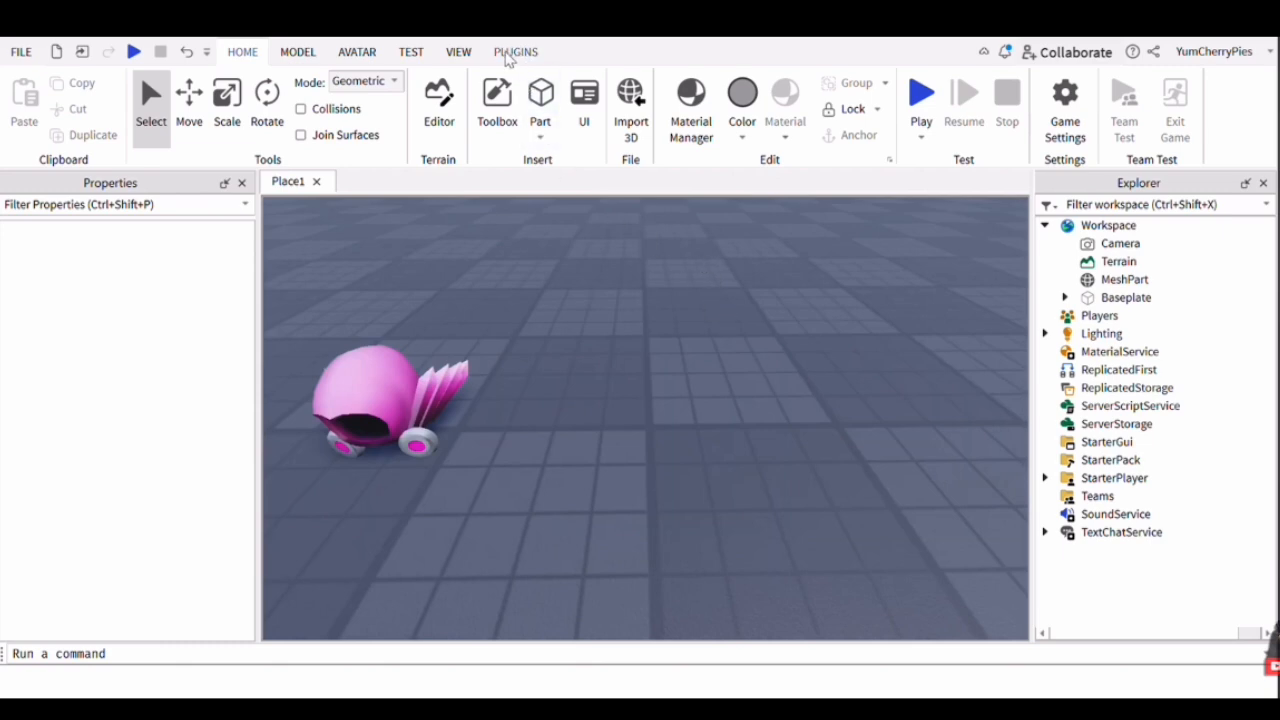
Load the character shedletsky as an R6 model with the Load Character plugin and stand it on the baseplate near the Dominus
left_click(515, 52)
left_click(528, 100)
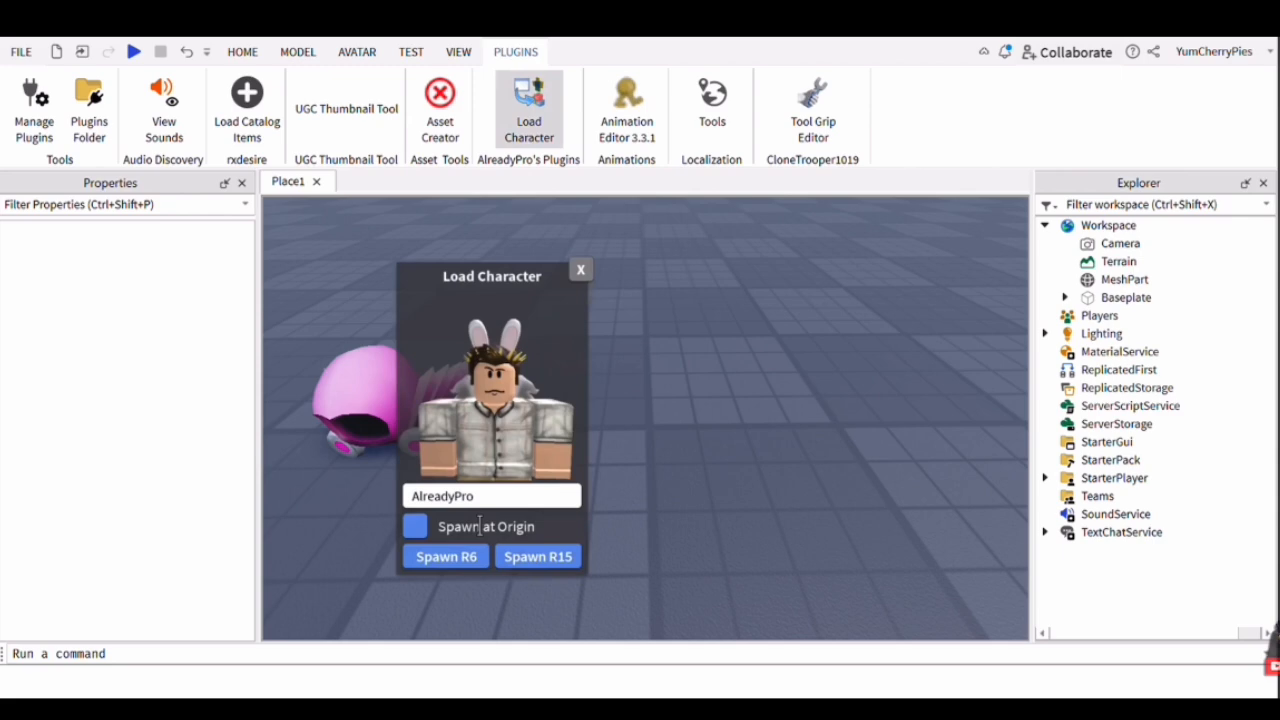
double_click(480, 503)
type("shedletsky")
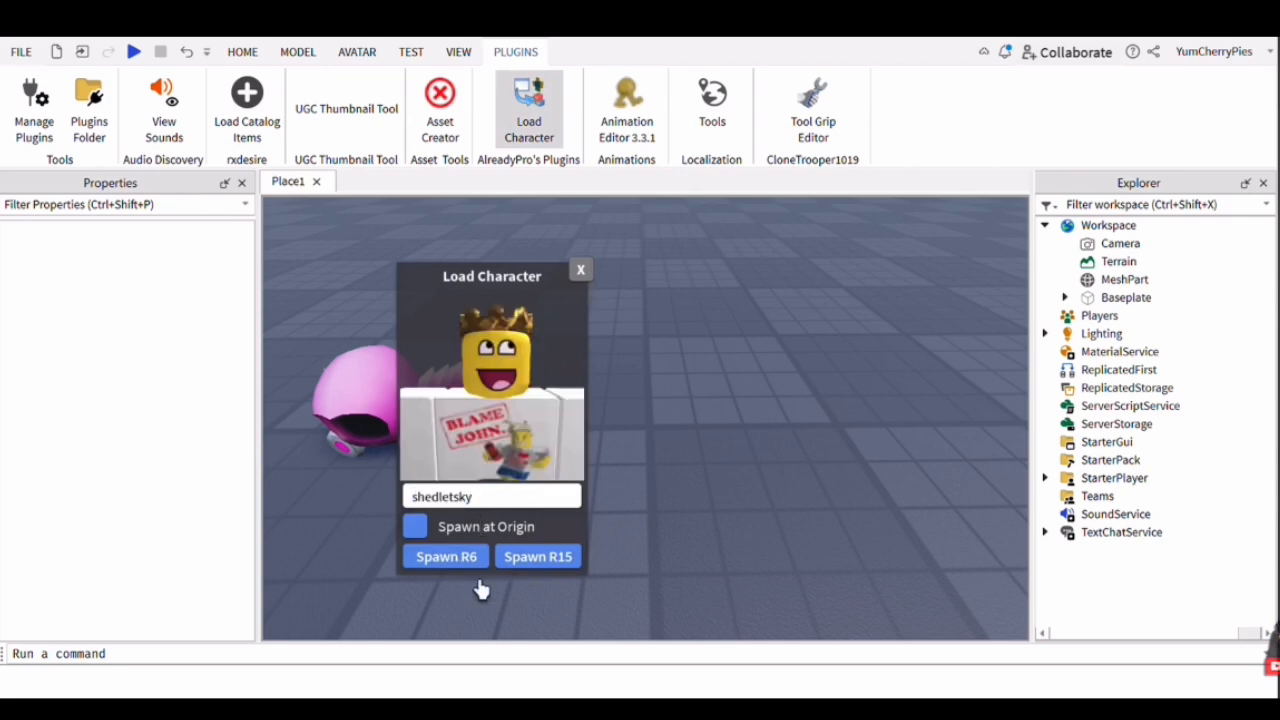
left_click(480, 563)
left_click(581, 270)
left_click_drag(655, 290, 702, 463)
scroll(702, 463, "down", 2)
scroll(806, 443, "up", 2)
Delete the gold crown and Oil Barrel accessories from the Shedletsky model
left_click(1065, 279)
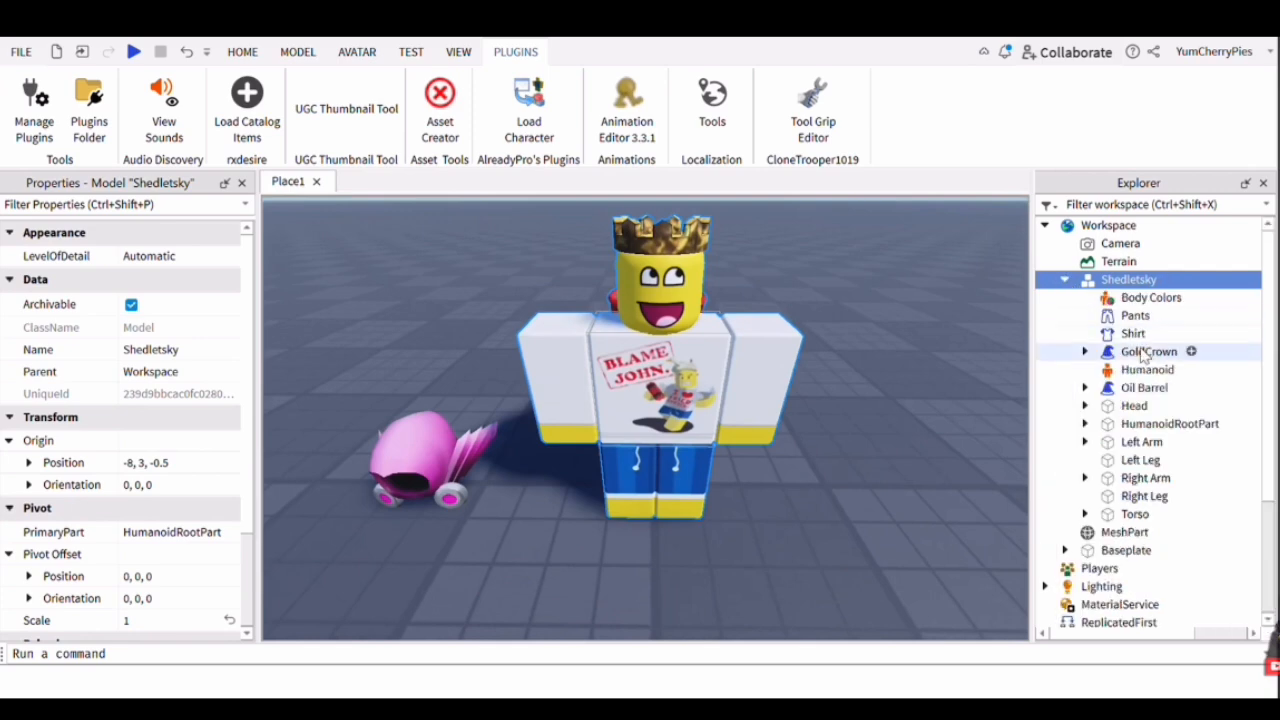
left_click(1130, 351)
key("Delete")
left_click(1130, 369)
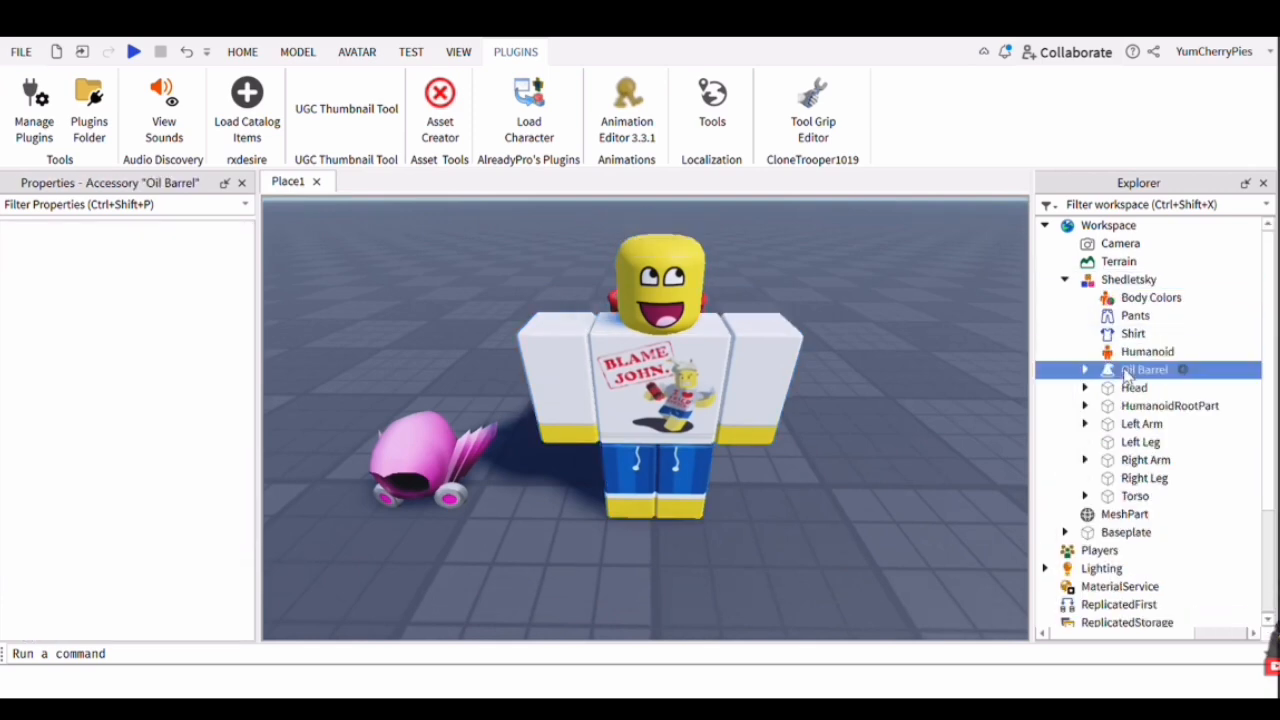
key("Delete")
Place the Dominus in front of the character and raise it to head height with the Move tool
left_click_drag(430, 460, 690, 394)
scroll(414, 514, "down", 2)
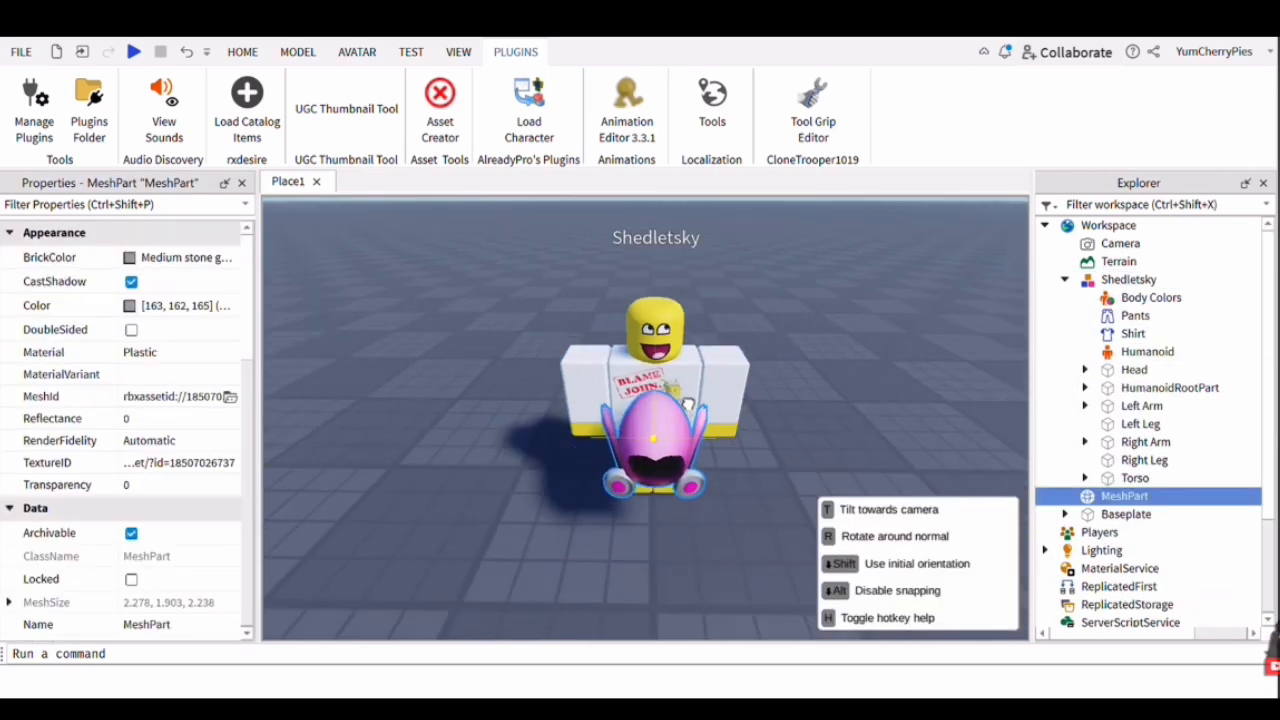
right_click_drag(733, 381, 733, 381)
scroll(733, 381, "up", 3)
left_click(242, 51)
left_click(188, 100)
left_click_drag(690, 432, 694, 383)
left_click_drag(769, 466, 672, 460)
right_click_drag(674, 460, 680, 468)
scroll(680, 468, "up", 2)
Turn off move snapping, shift the Dominus back over the character's head and fine-tune its fit from the side and behind
left_click(299, 52)
left_click(479, 111)
left_click(479, 114)
right_click_drag(750, 364, 785, 365)
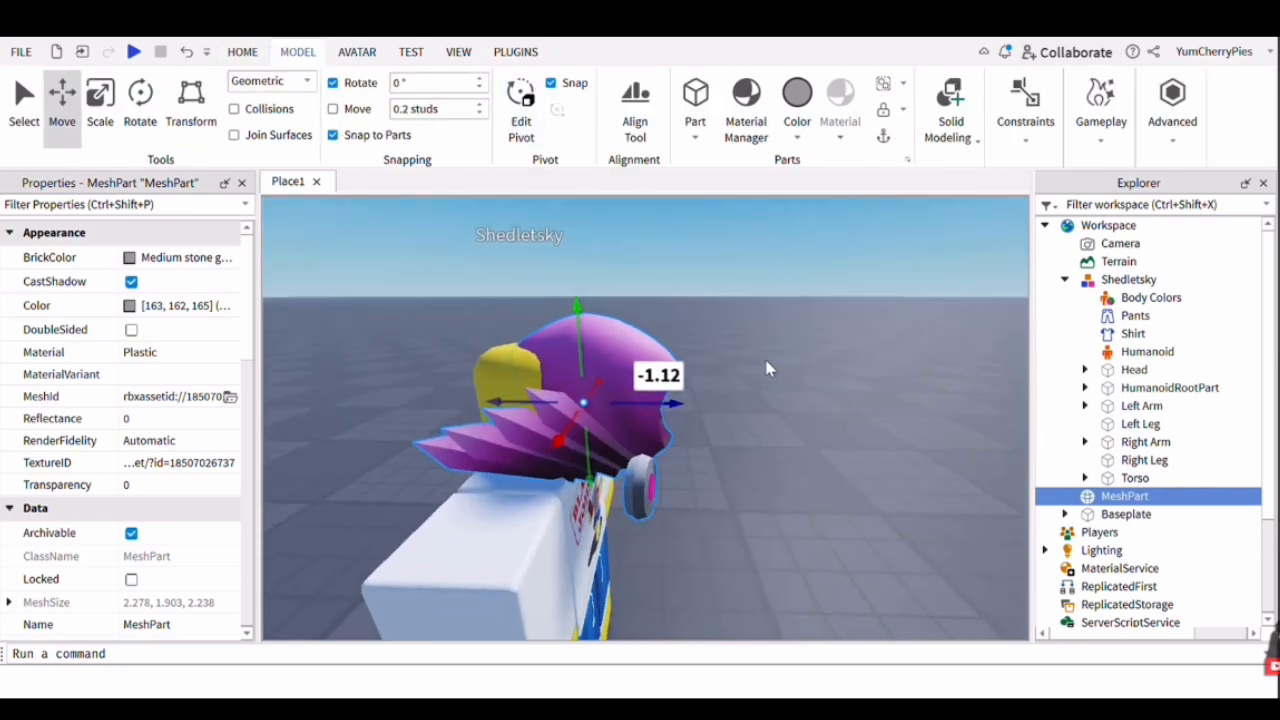
left_click_drag(686, 408, 621, 422)
mouse_move(785, 366)
right_mouse_down()
mouse_move(830, 396)
mouse_move(798, 367)
mouse_move(794, 386)
right_mouse_up()
left_click_drag(713, 384, 712, 384)
right_click_drag(712, 384, 678, 321)
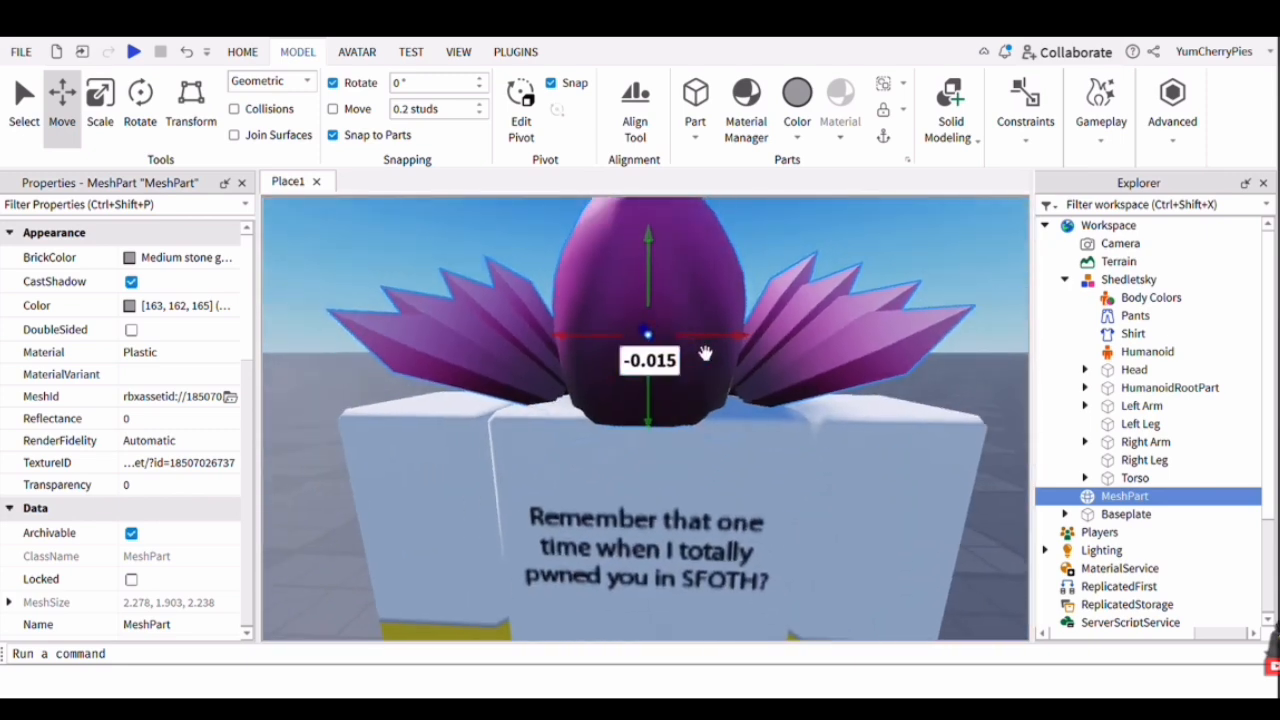
left_click_drag(678, 321, 657, 302)
right_click_drag(760, 347, 950, 404)
left_click(806, 343)
scroll(950, 404, "down", 2)
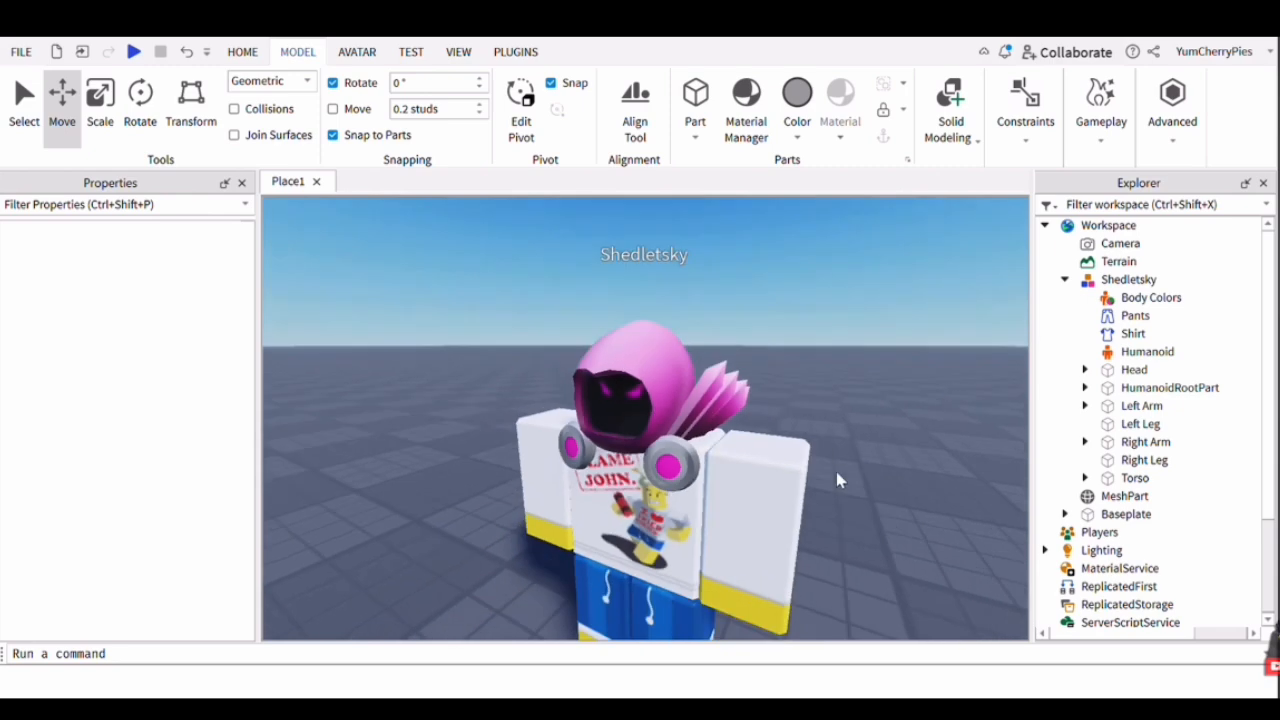
mouse_move(899, 428)
right_mouse_down()
mouse_move(929, 454)
mouse_move(891, 428)
right_mouse_up()
Start the Asset Creator plugin, choose Accessory as the asset type and pick the Dominus MeshPart as the source part
left_click(520, 52)
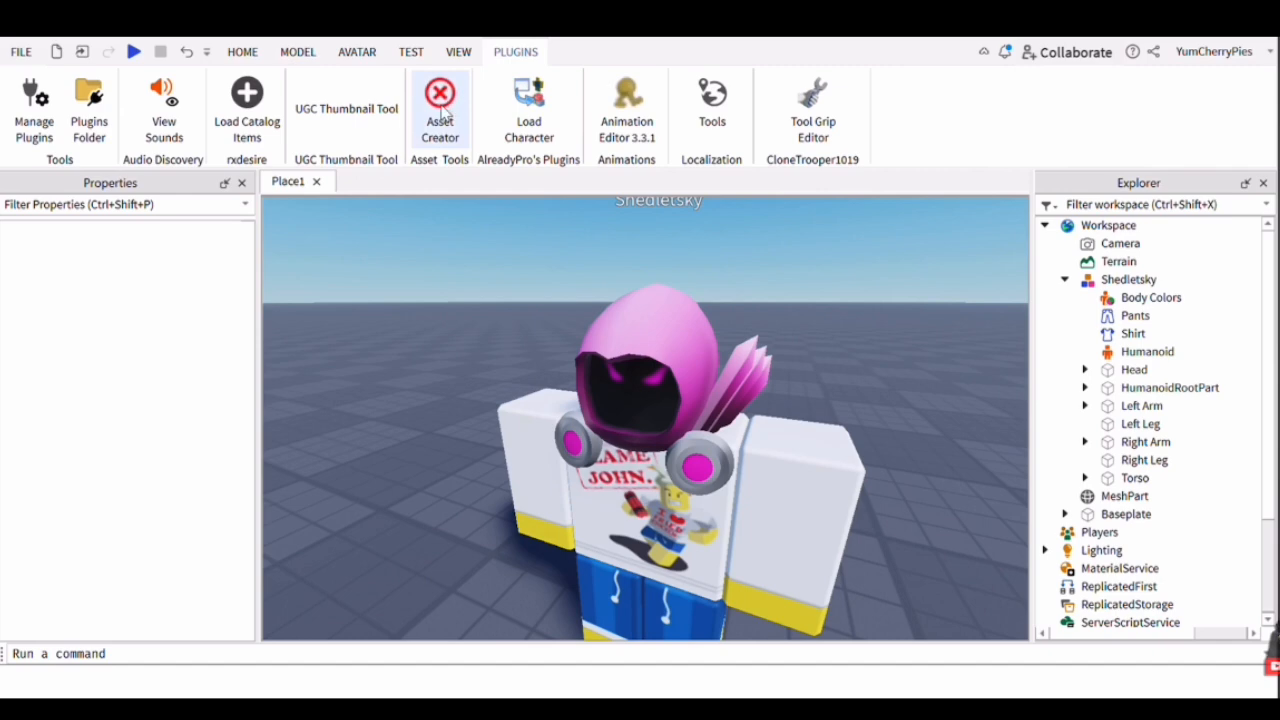
left_click(443, 112)
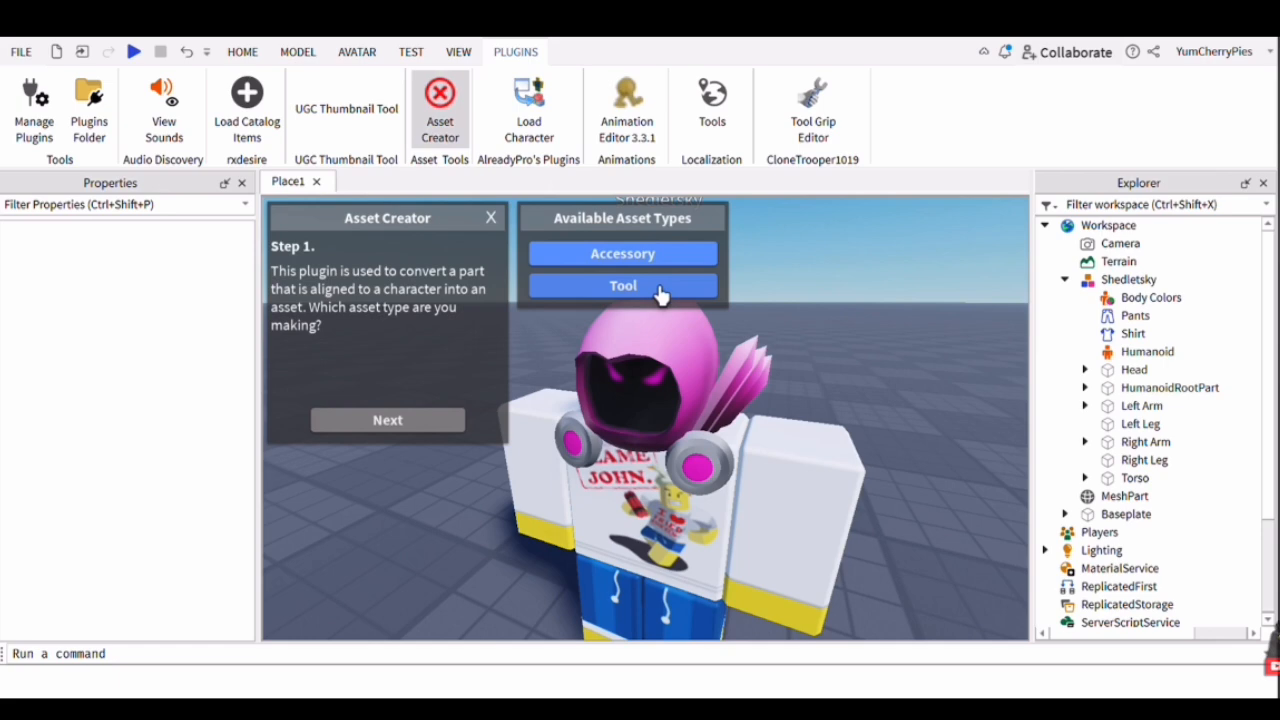
left_click(622, 254)
left_click(440, 424)
left_click(680, 388)
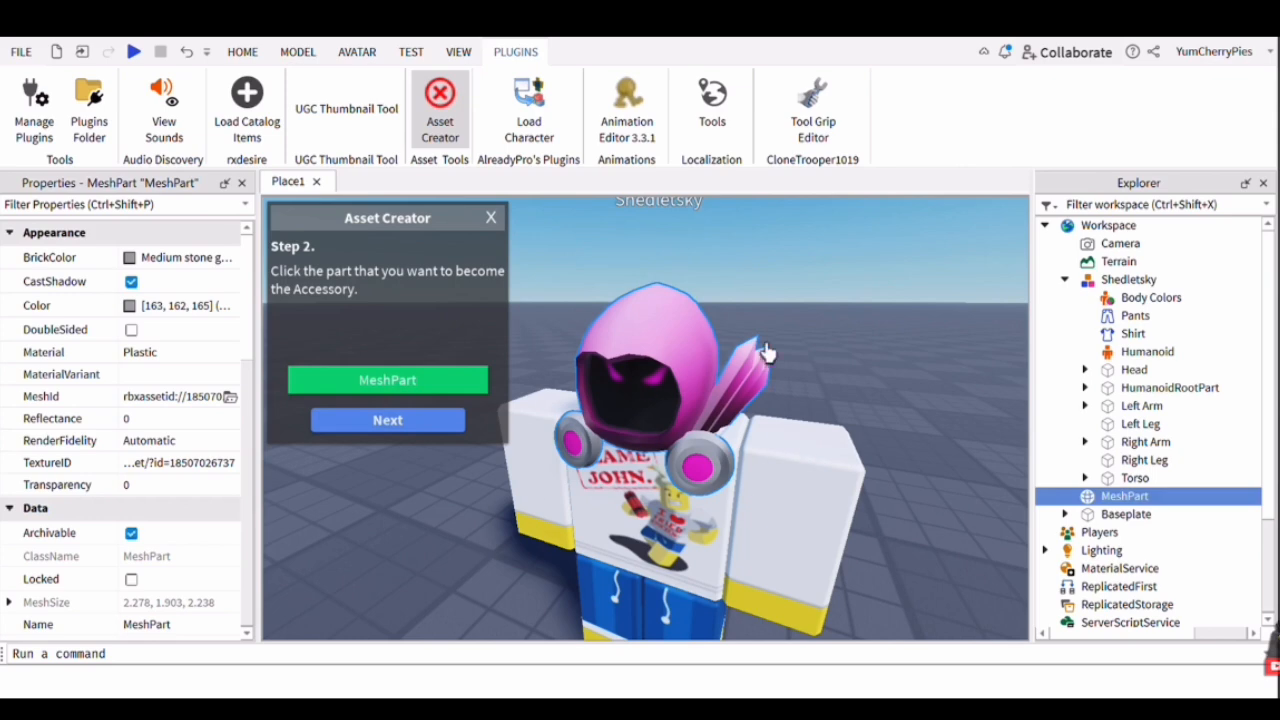
right_click_drag(838, 429, 838, 429)
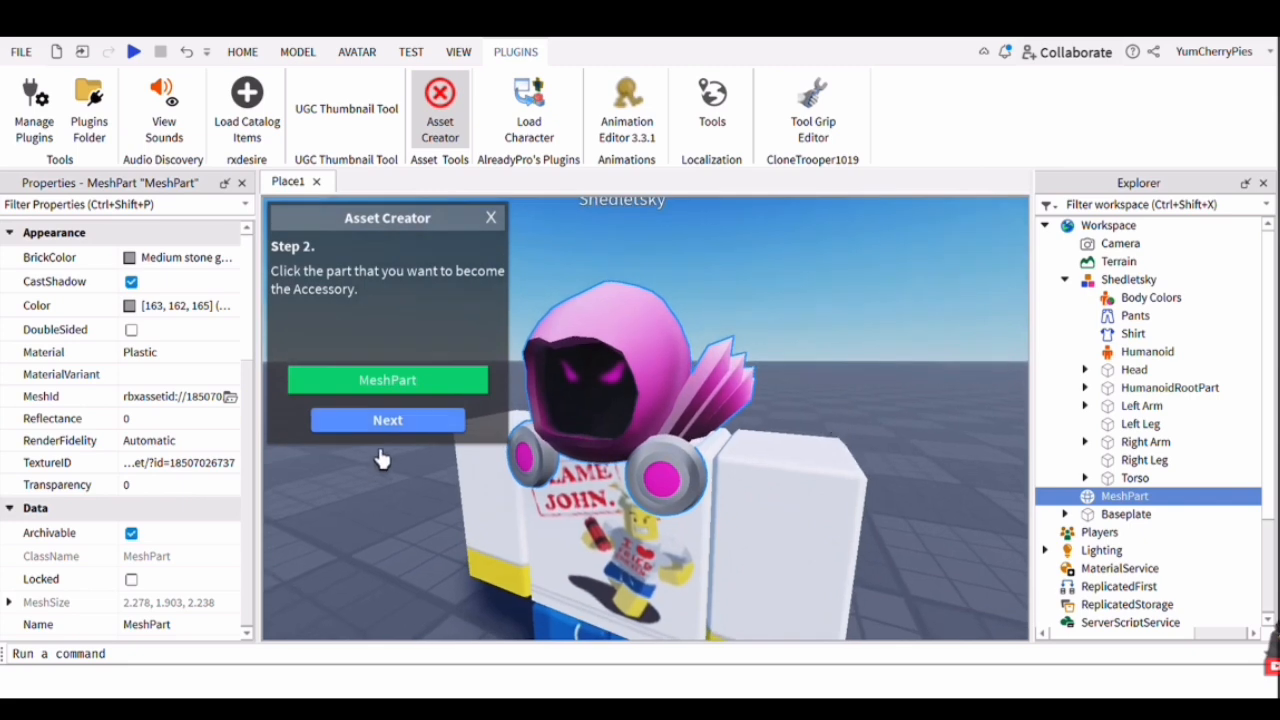
Assign the Shedletsky character, HatAttachment and the Classic character type in Asset Creator, and create the accessory
left_click(390, 420)
left_click(700, 615)
left_click(400, 420)
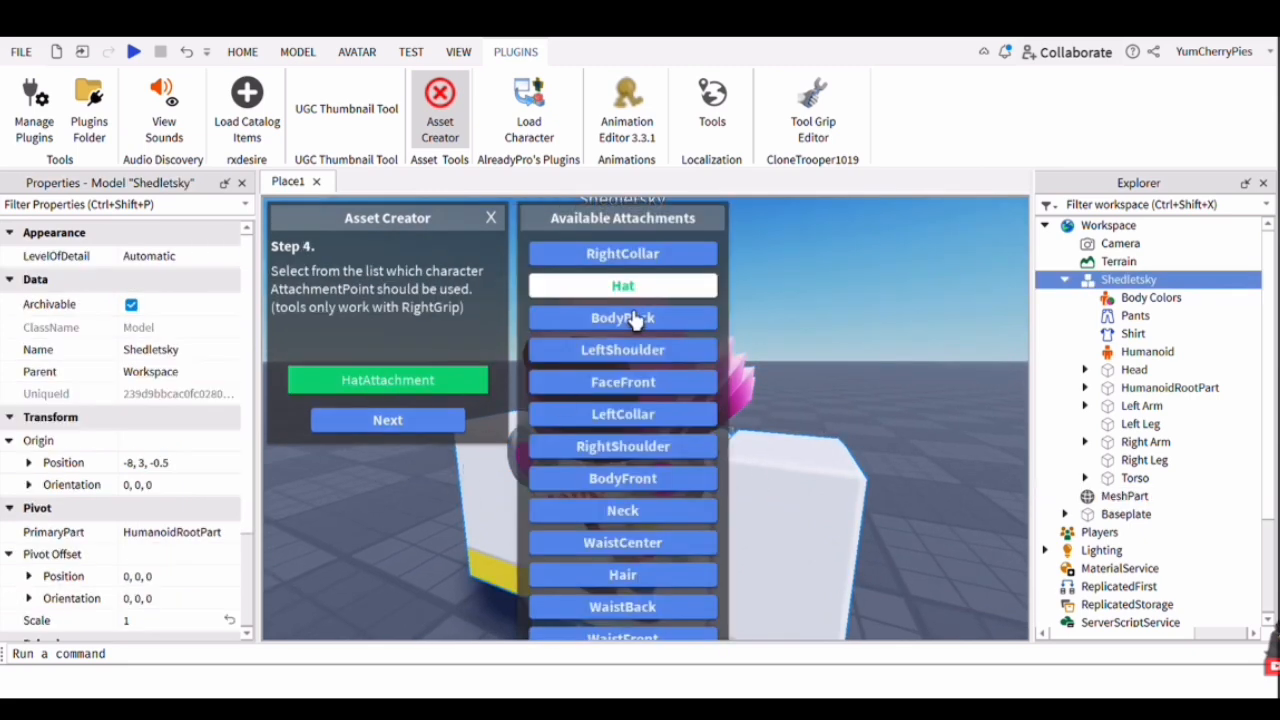
left_click(388, 421)
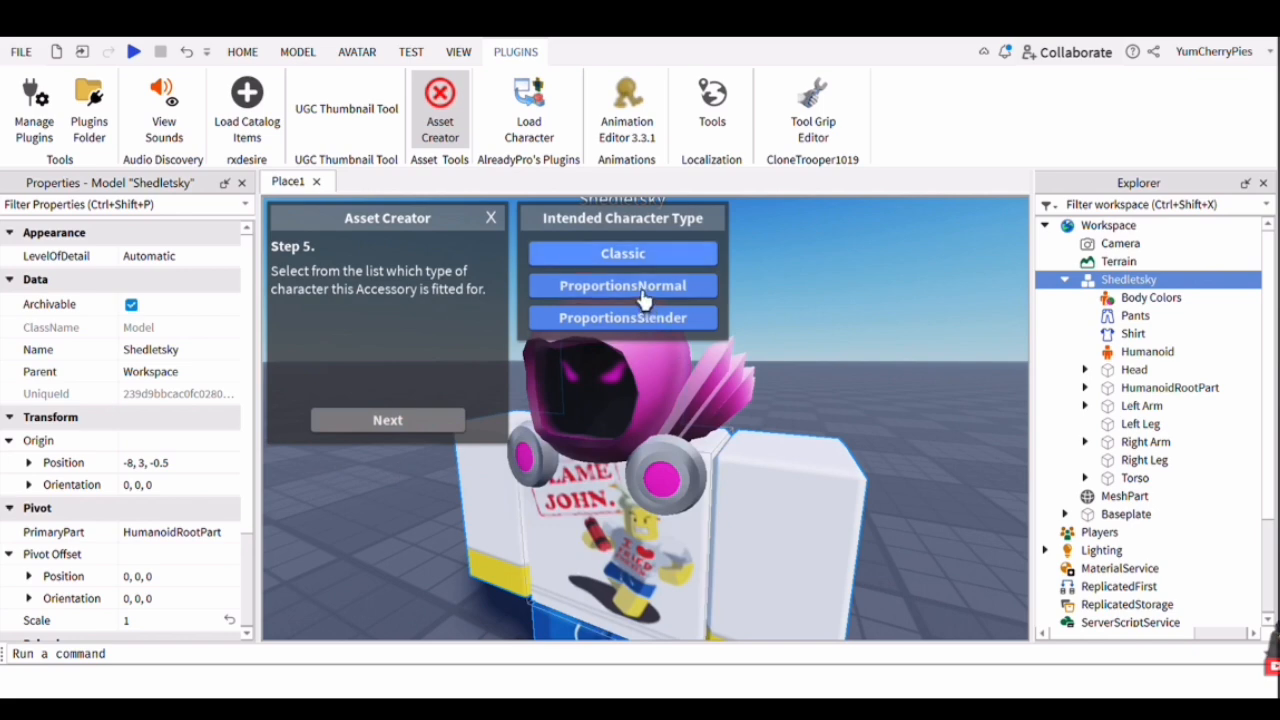
left_click(623, 253)
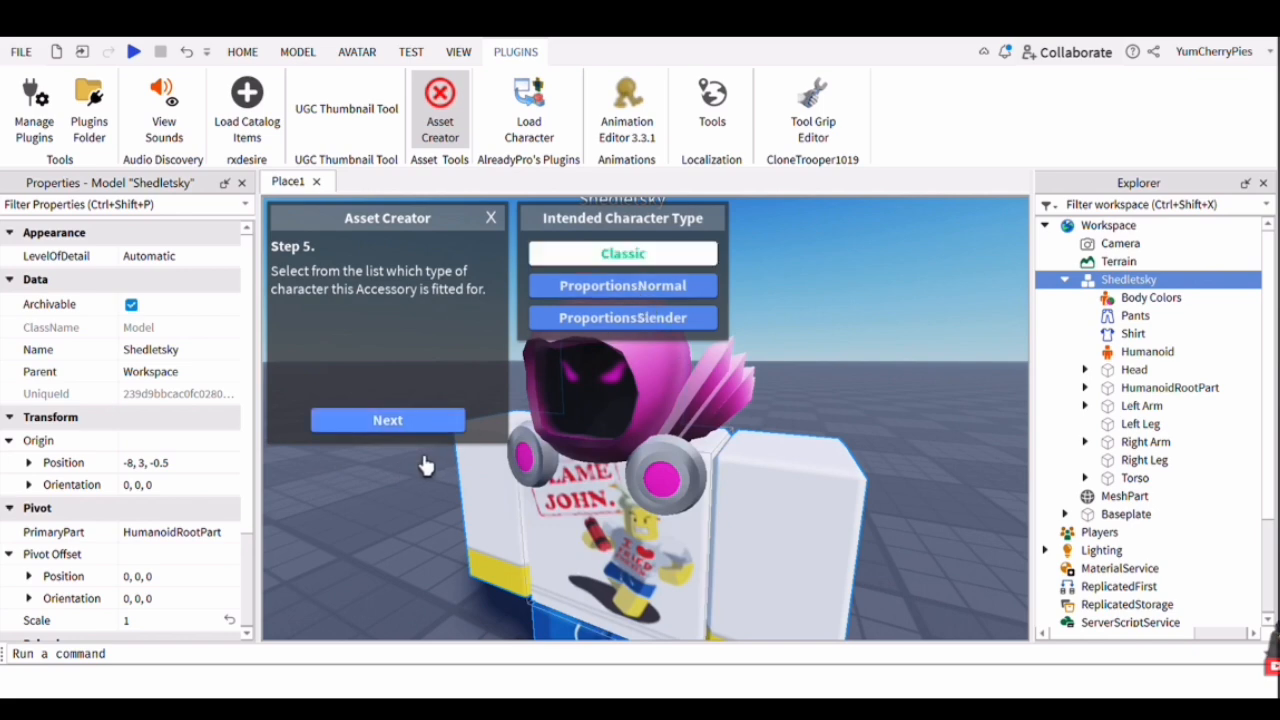
left_click(388, 420)
left_click(388, 420)
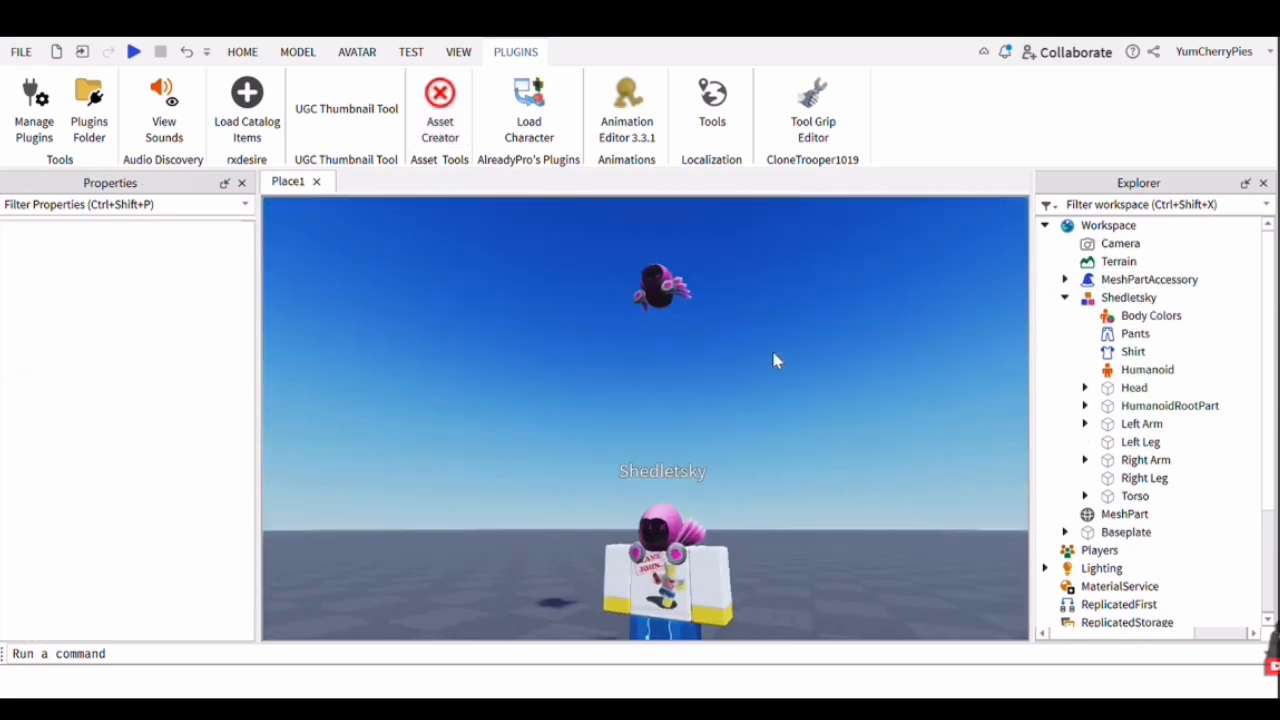
Bring the newly created accessory into view and rename it as Dominus in the Workspace
right_click_drag(773, 353, 773, 366)
left_click(674, 504)
right_click_drag(757, 424, 759, 424)
key("w")
left_click(847, 465)
left_click(738, 464)
left_click(1065, 280)
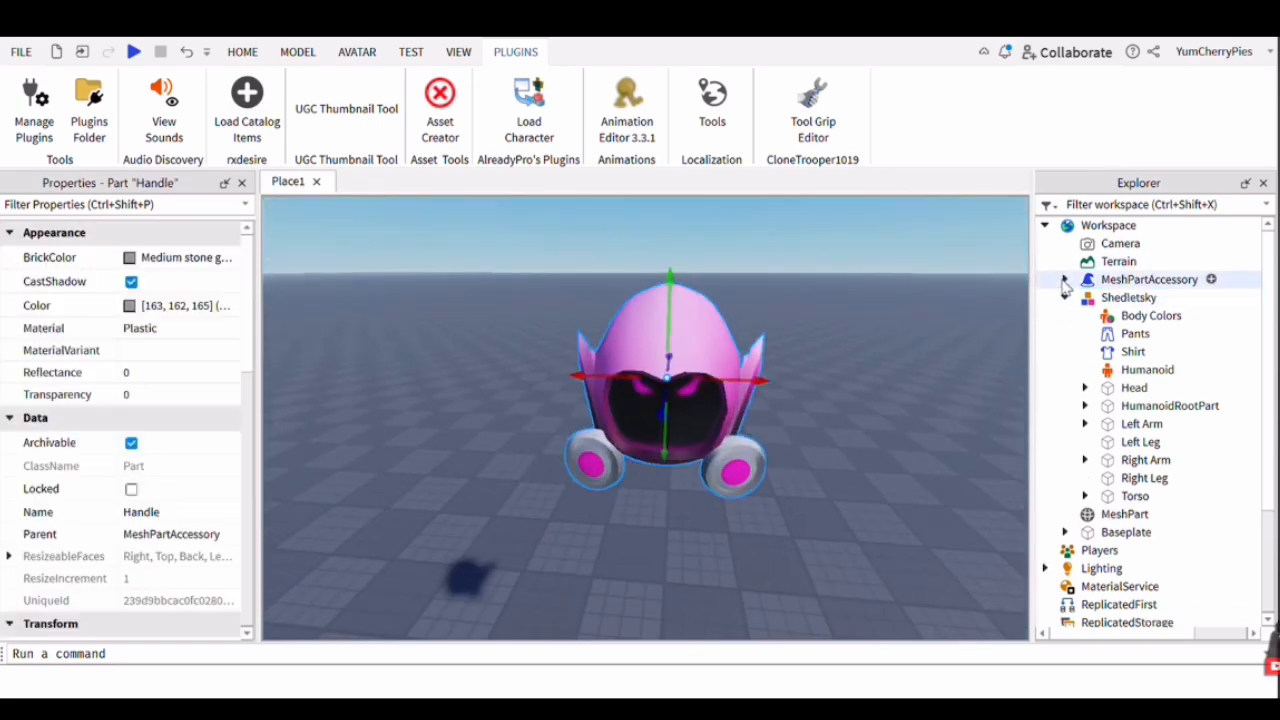
left_click(1148, 282)
left_click(1146, 287)
type("D")
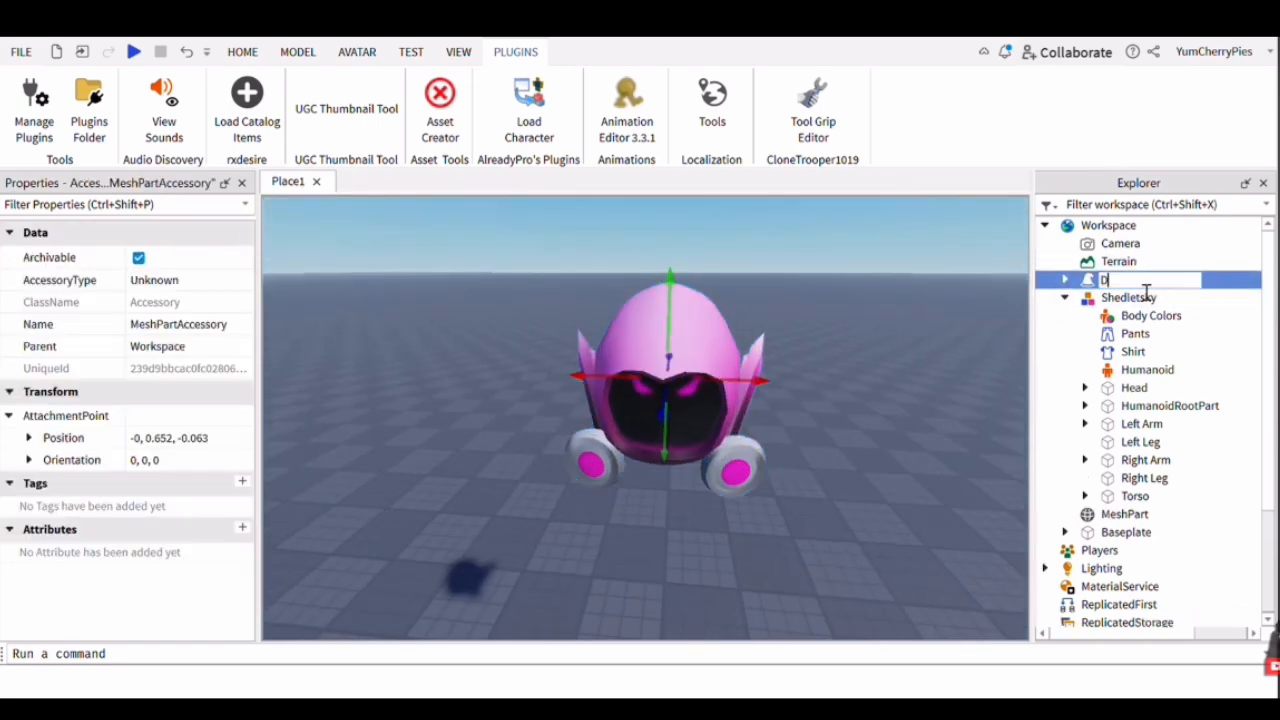
type("ominus")
key("Return")
Frame the Dominus accessory at a slight angle and accept that view as its thumbnail with the UGC Thumbnail Tool
right_click_drag(713, 322, 698, 330)
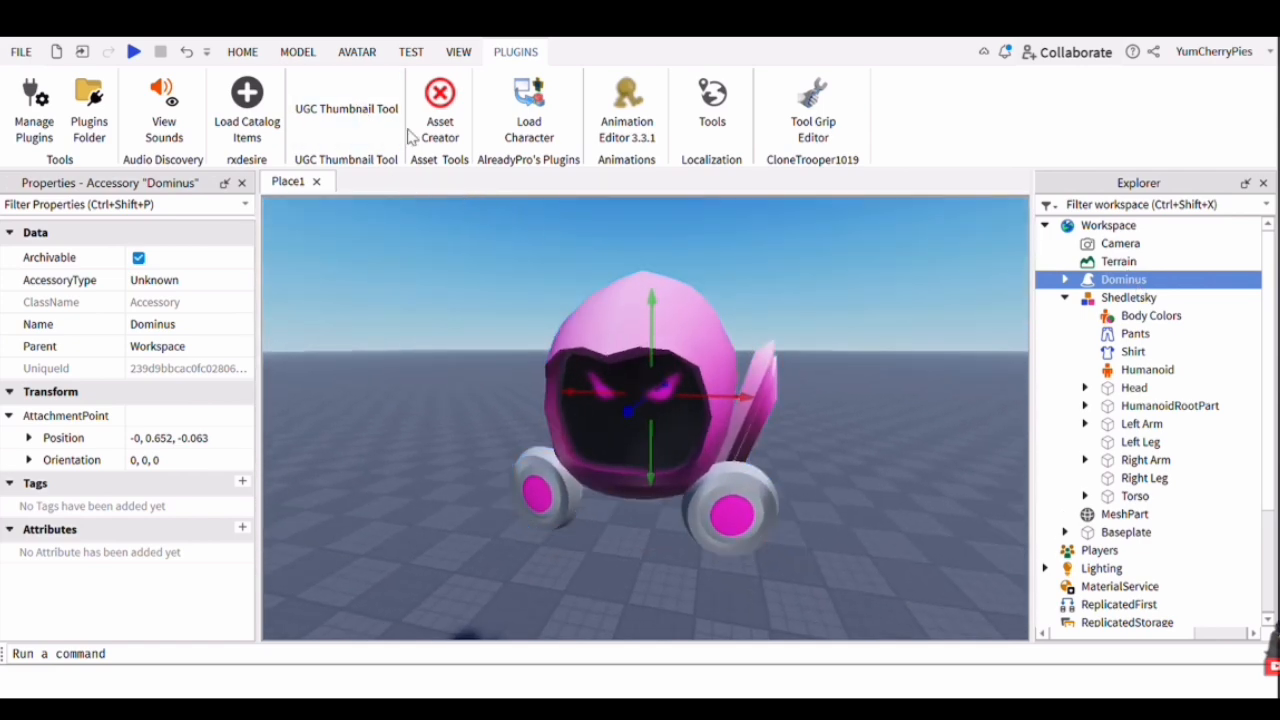
left_click(948, 317)
left_click(1128, 279)
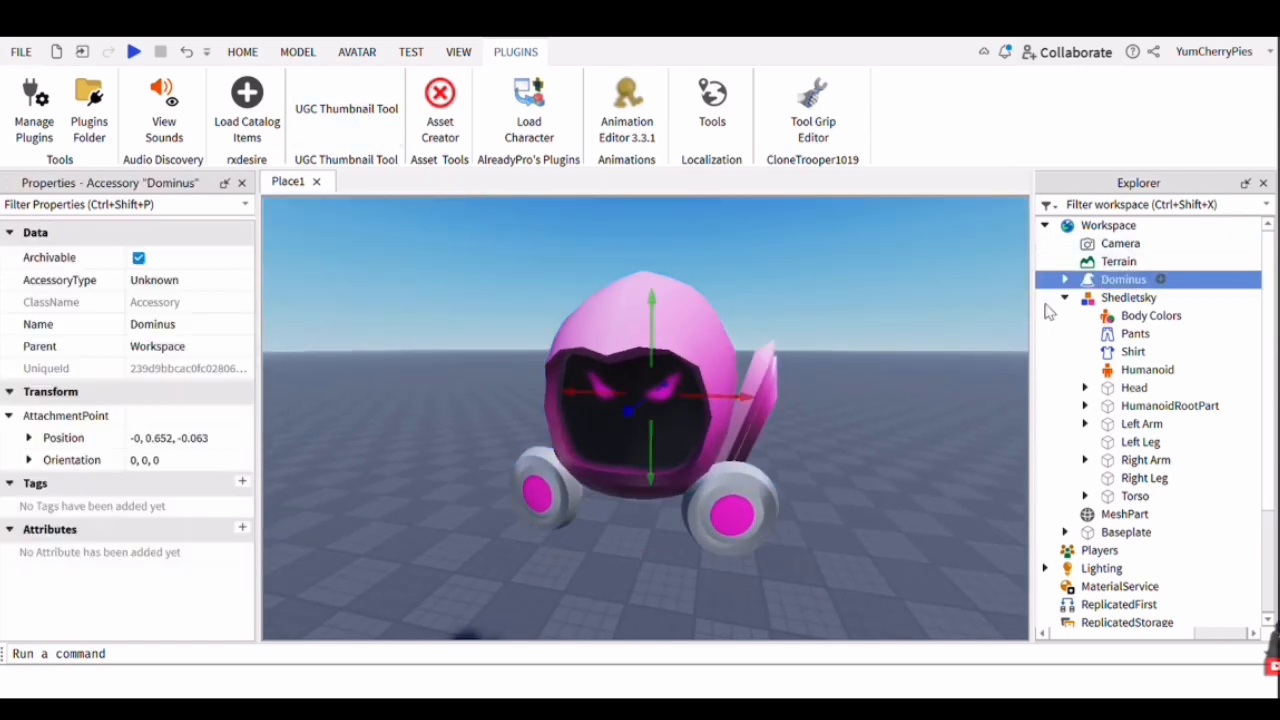
left_click(330, 137)
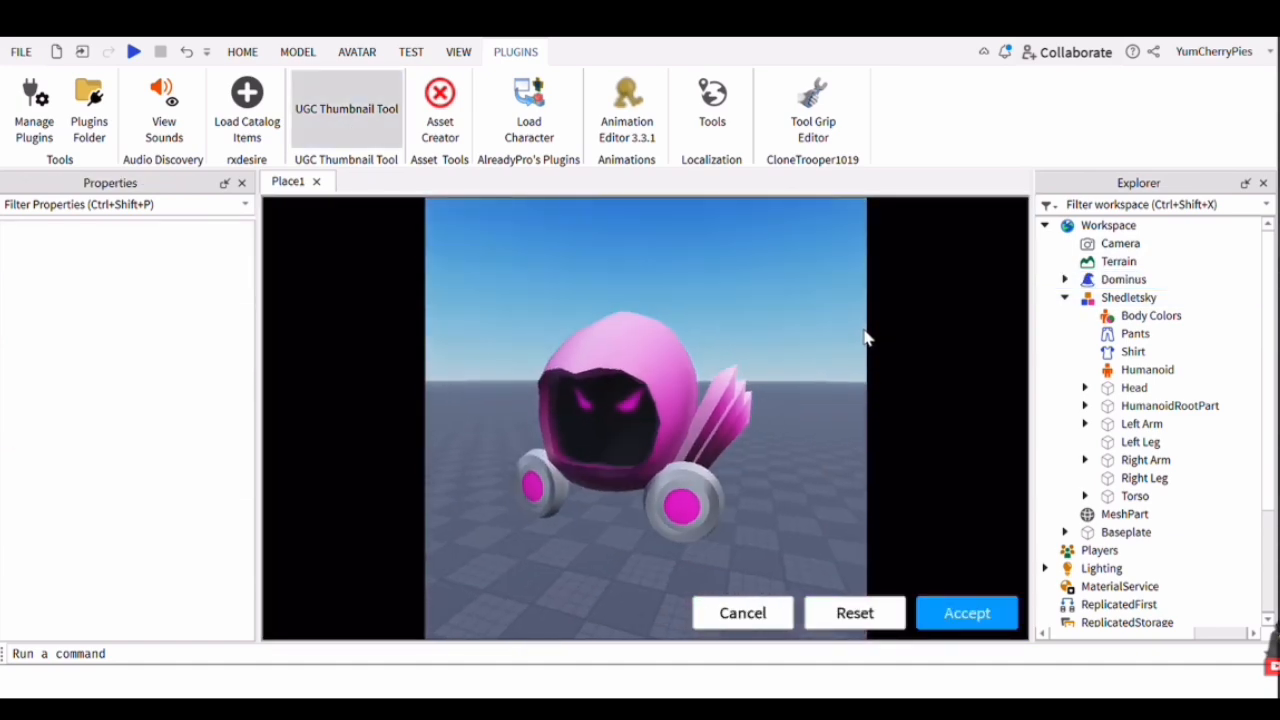
left_click(967, 613)
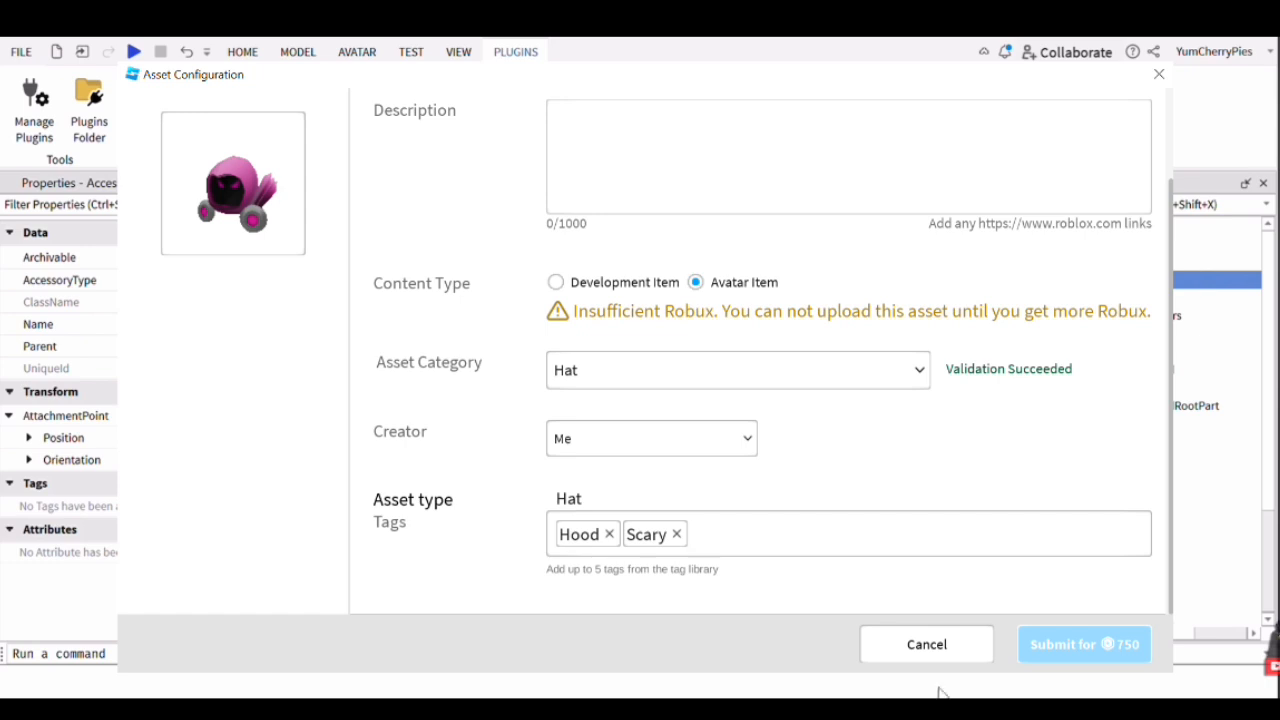
Cancel the Dominus hat upload in Asset Configuration and return to viewing the accessory in the 3D scene
left_click(935, 647)
left_click(790, 443)
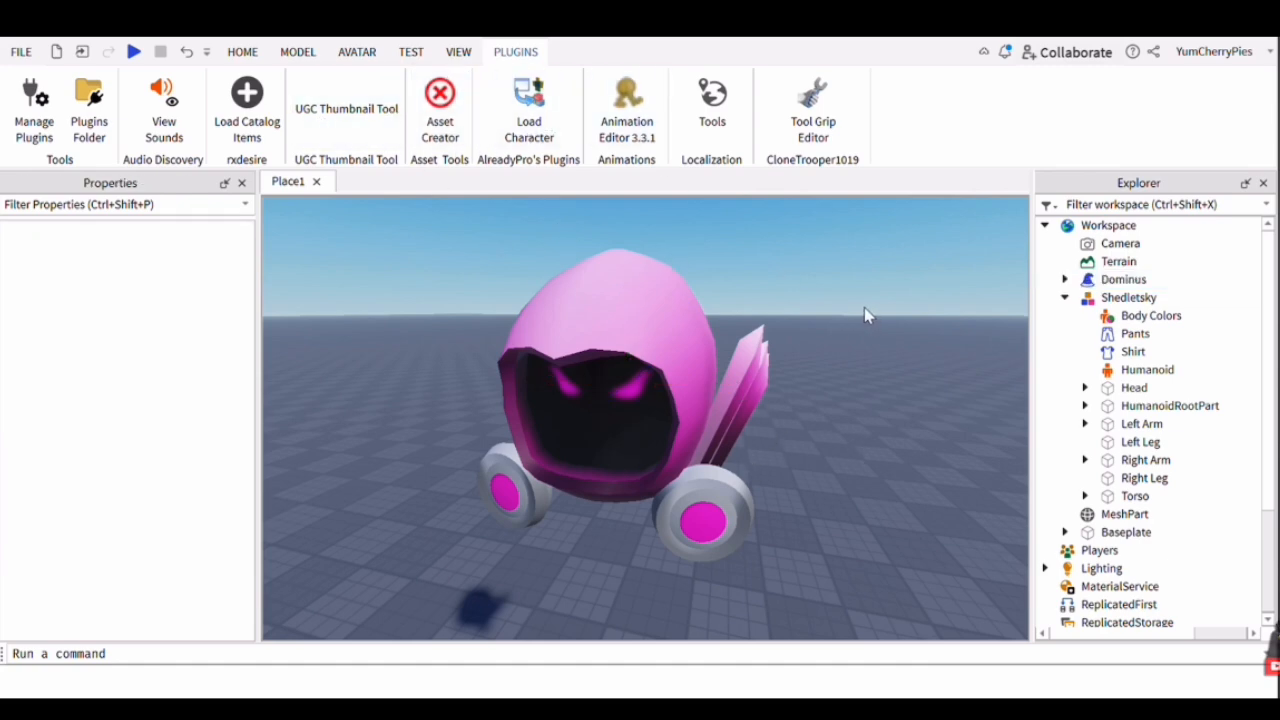
scroll(871, 344, "down", 2)
right_click_drag(871, 344, 871, 344)
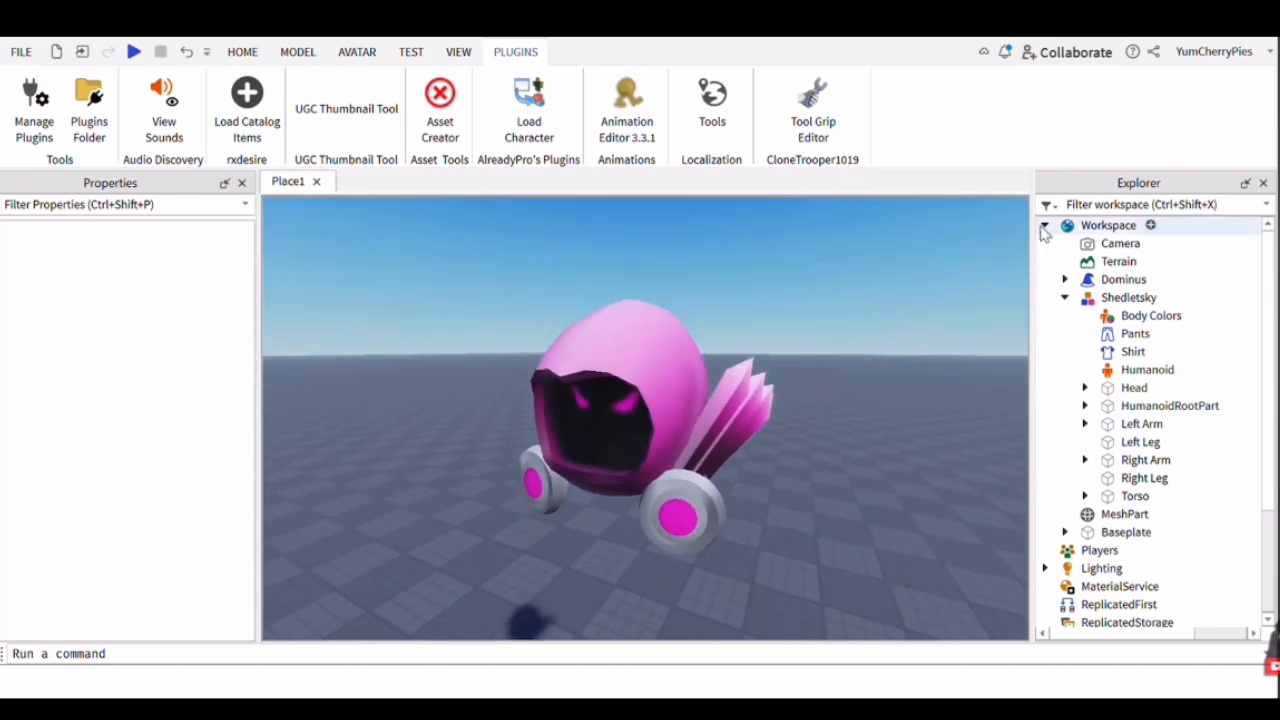